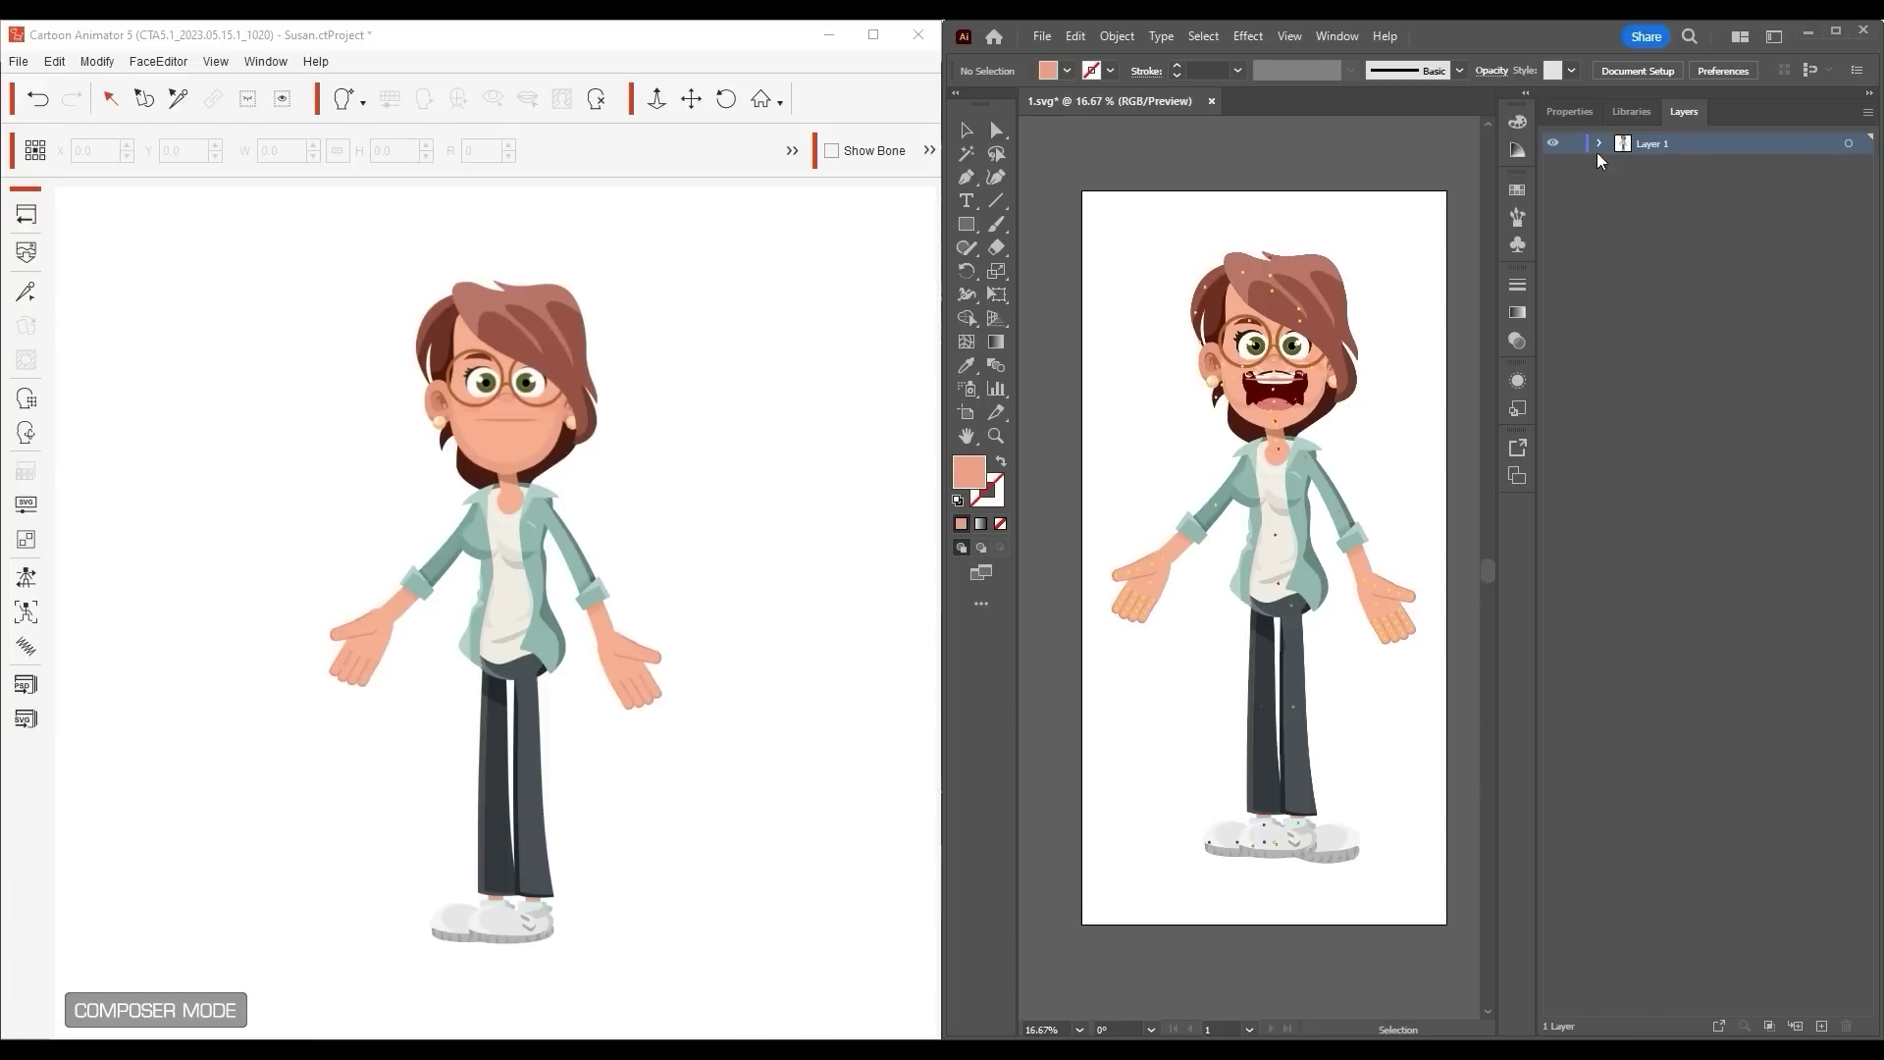
click(1599, 144)
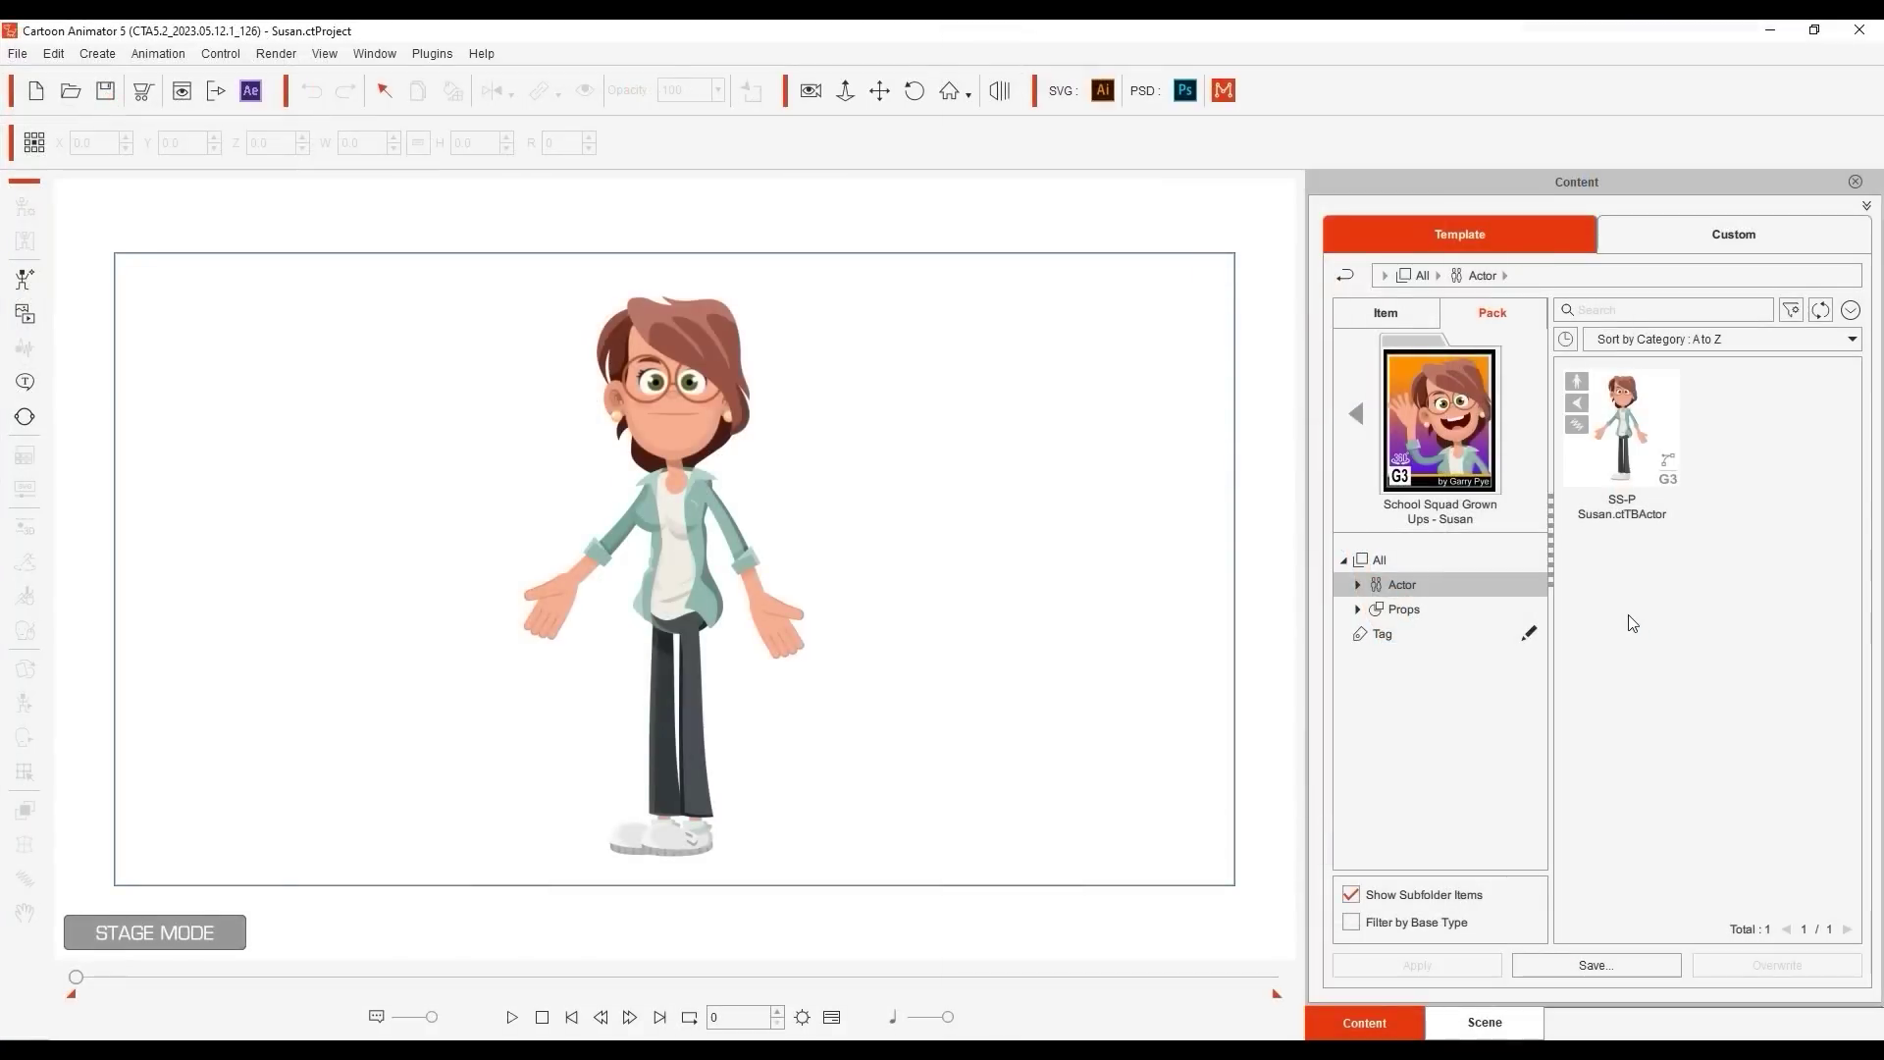
Select the Susan character on the stage and open it in Composer mode.
click(1633, 520)
click(692, 536)
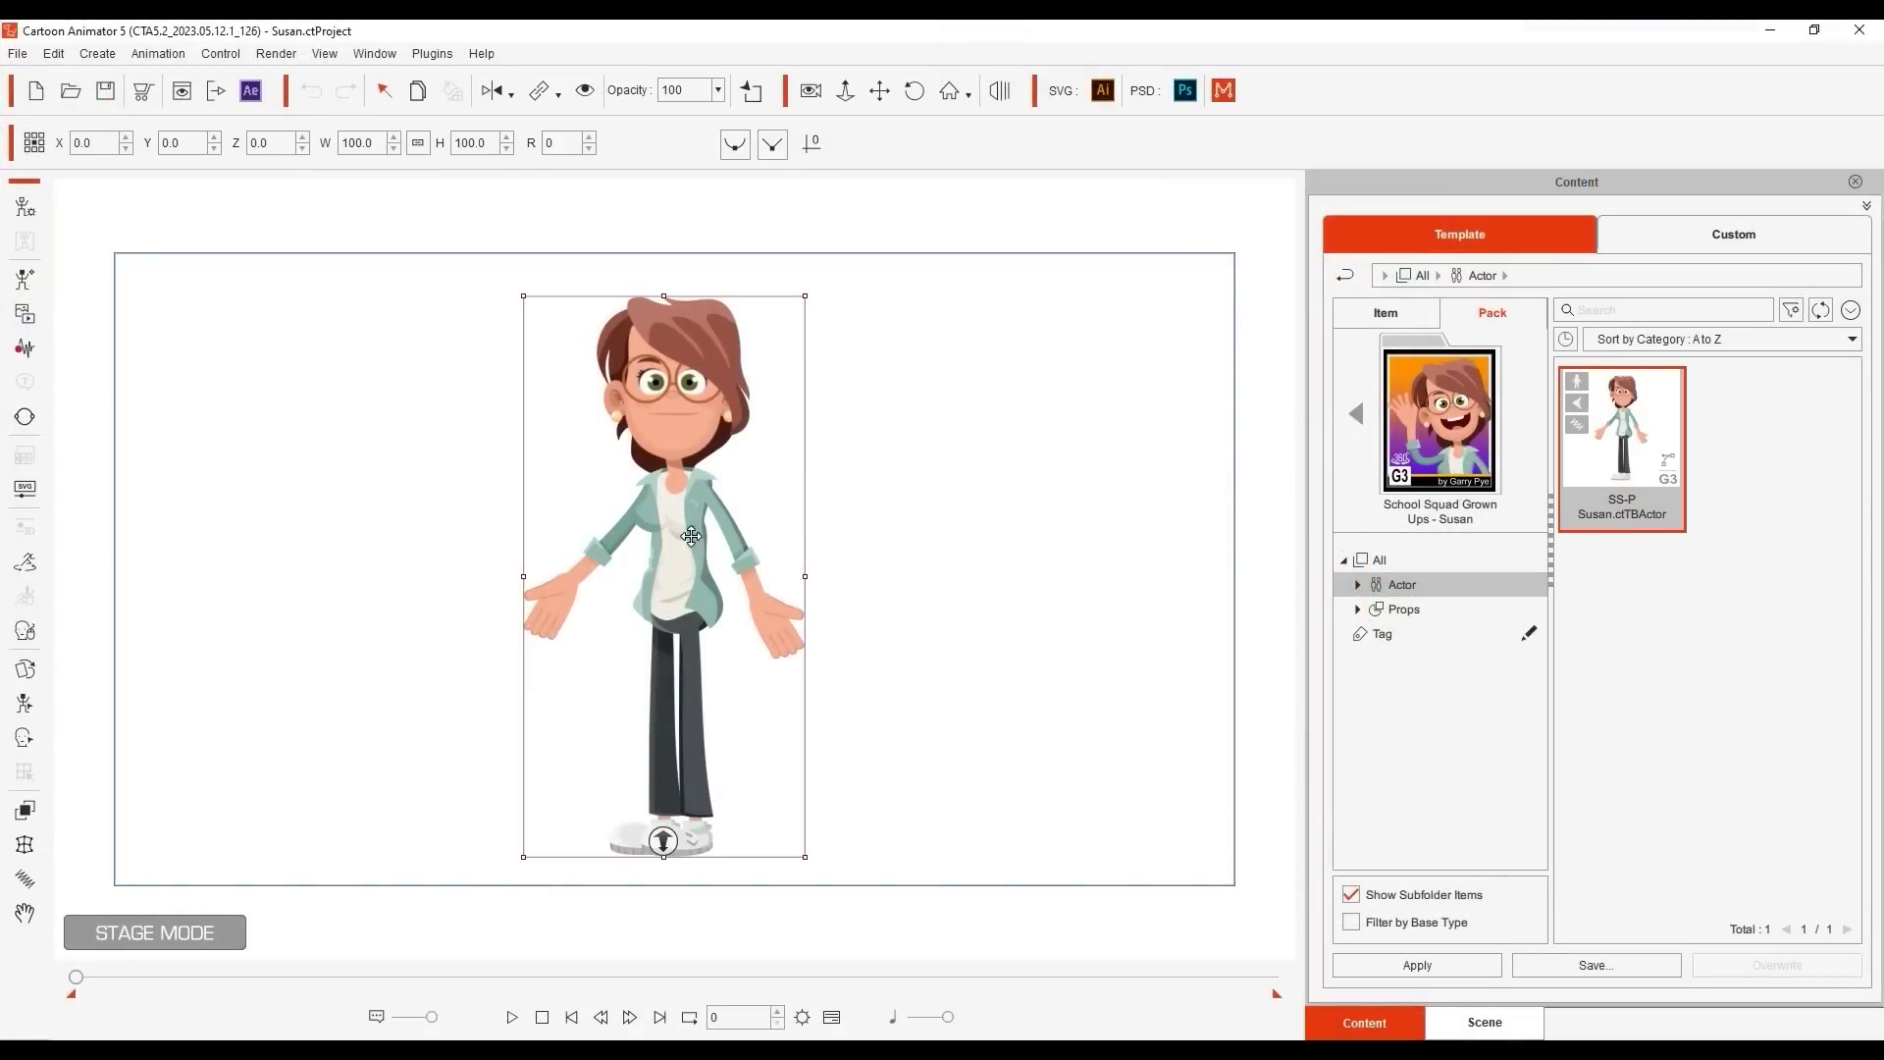
click(24, 208)
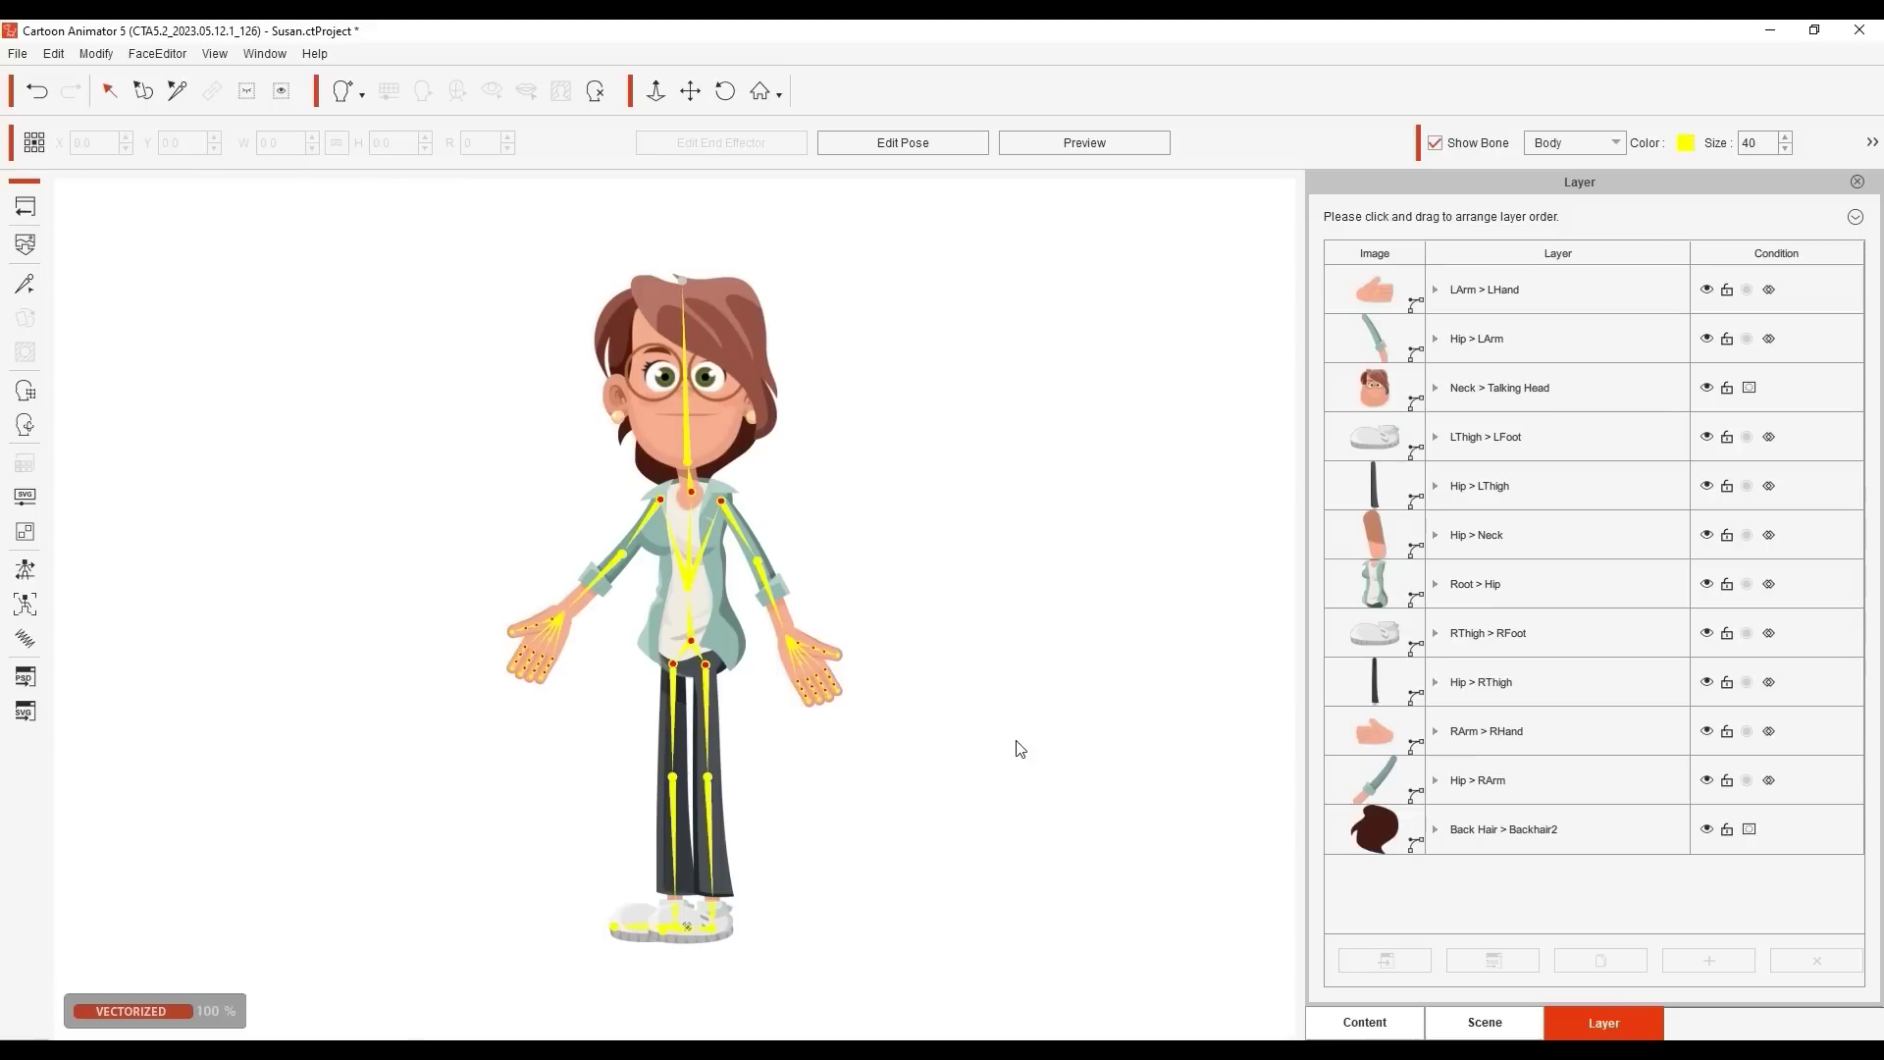
Attach the Neckerchief_Side_spring accessory at the character's neck, scale it down to fit the collar, and return to Stage mode.
click(1365, 1022)
drag(1619, 591, 691, 481)
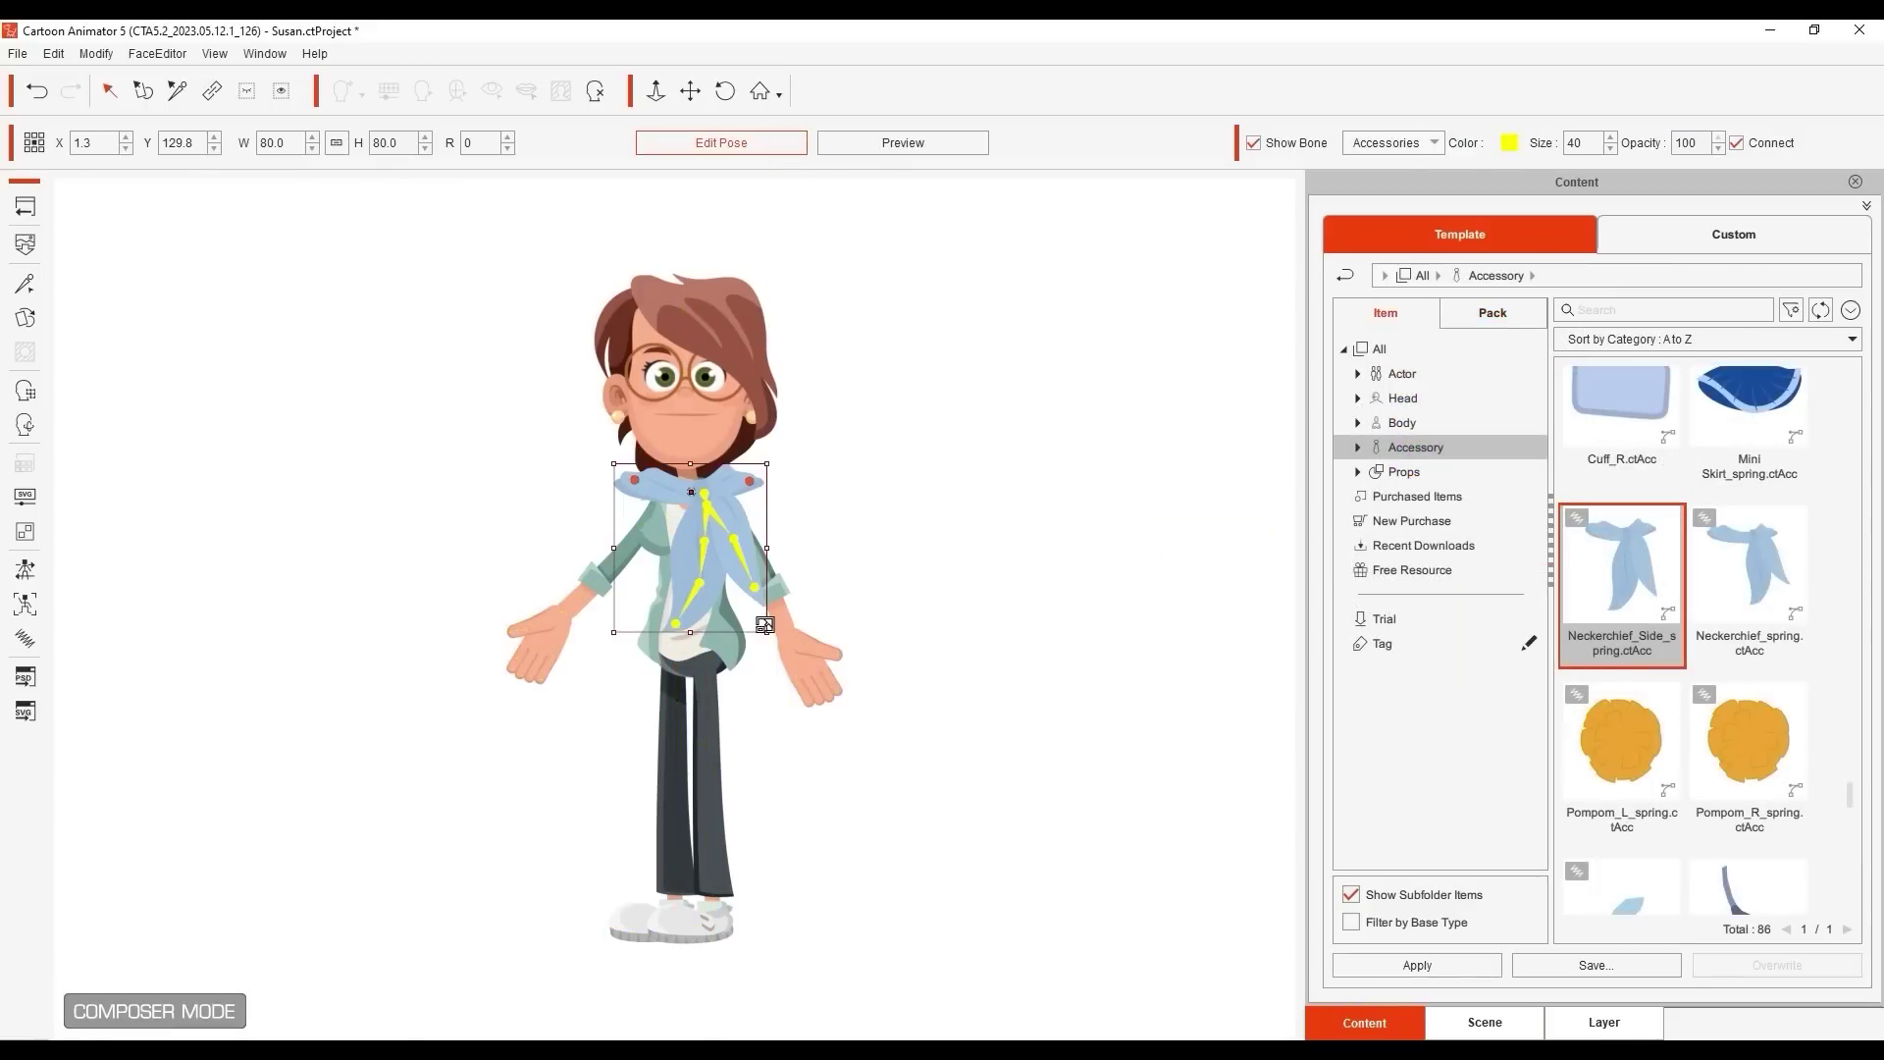
drag(765, 626, 724, 561)
click(772, 148)
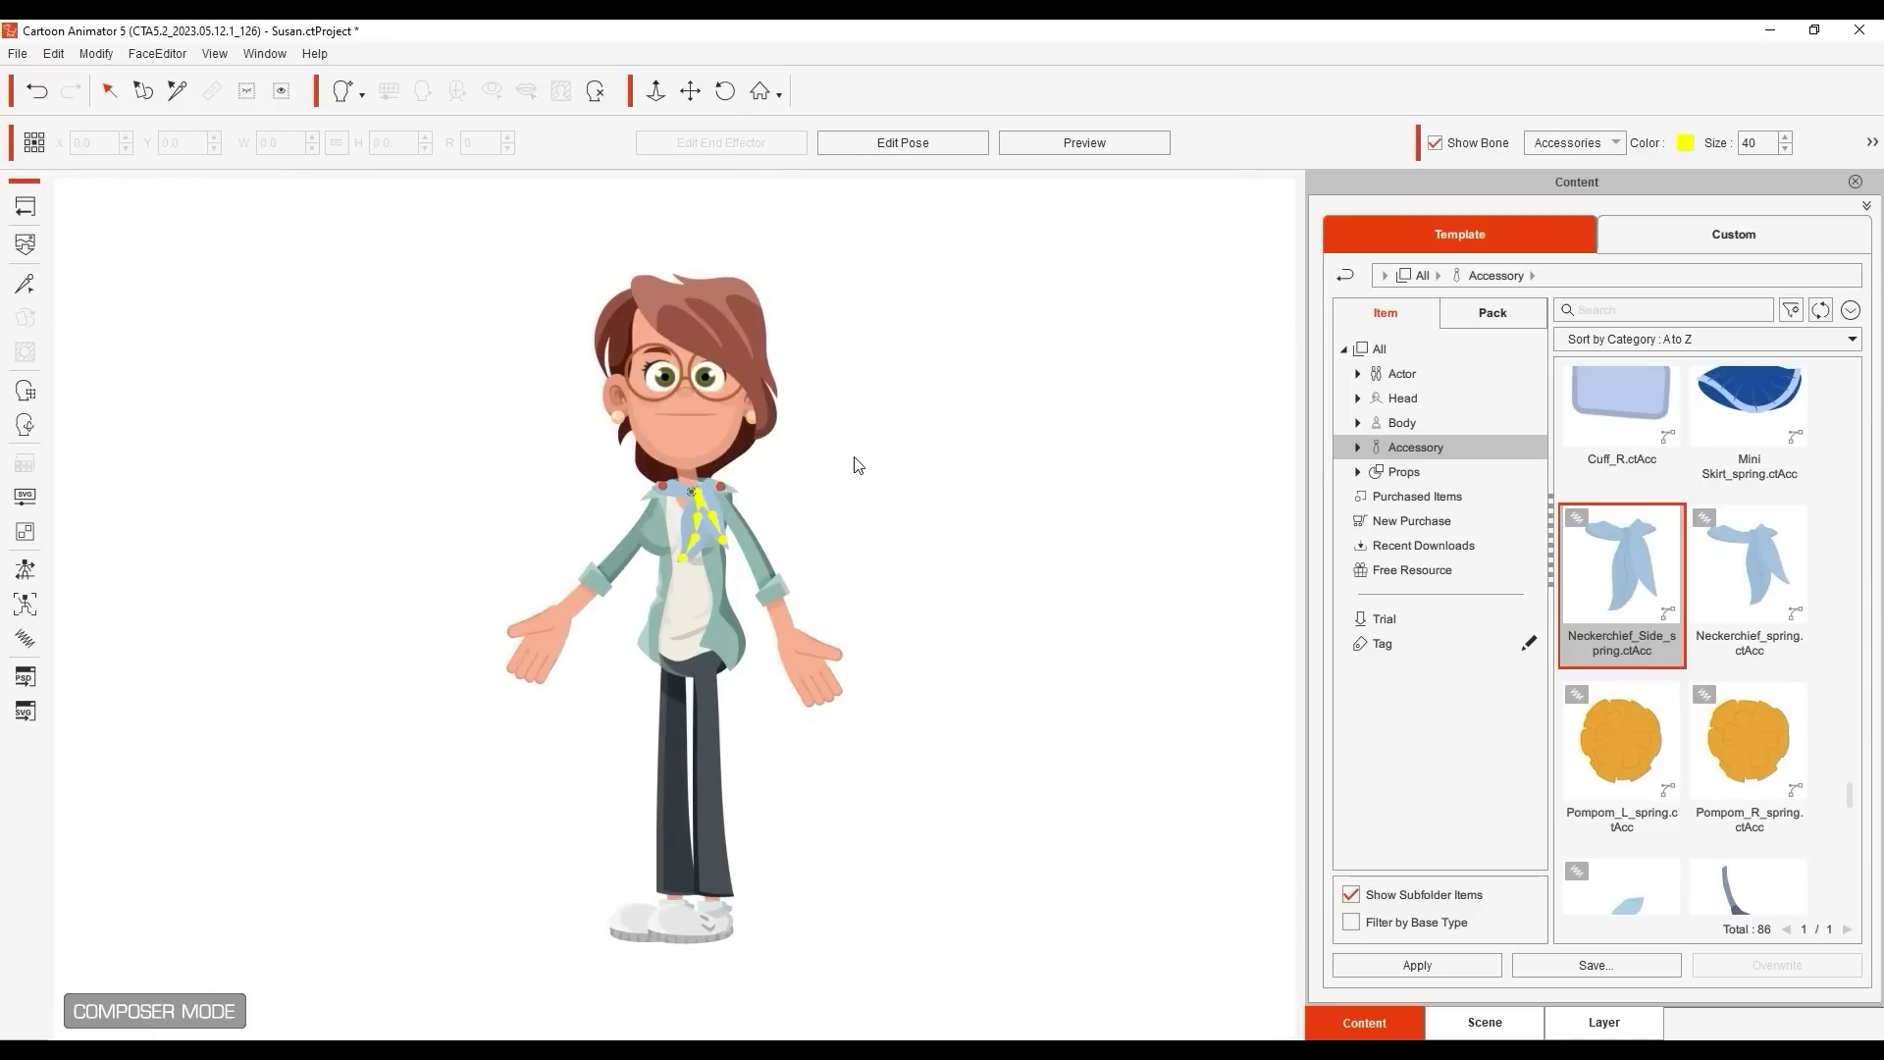
click(25, 208)
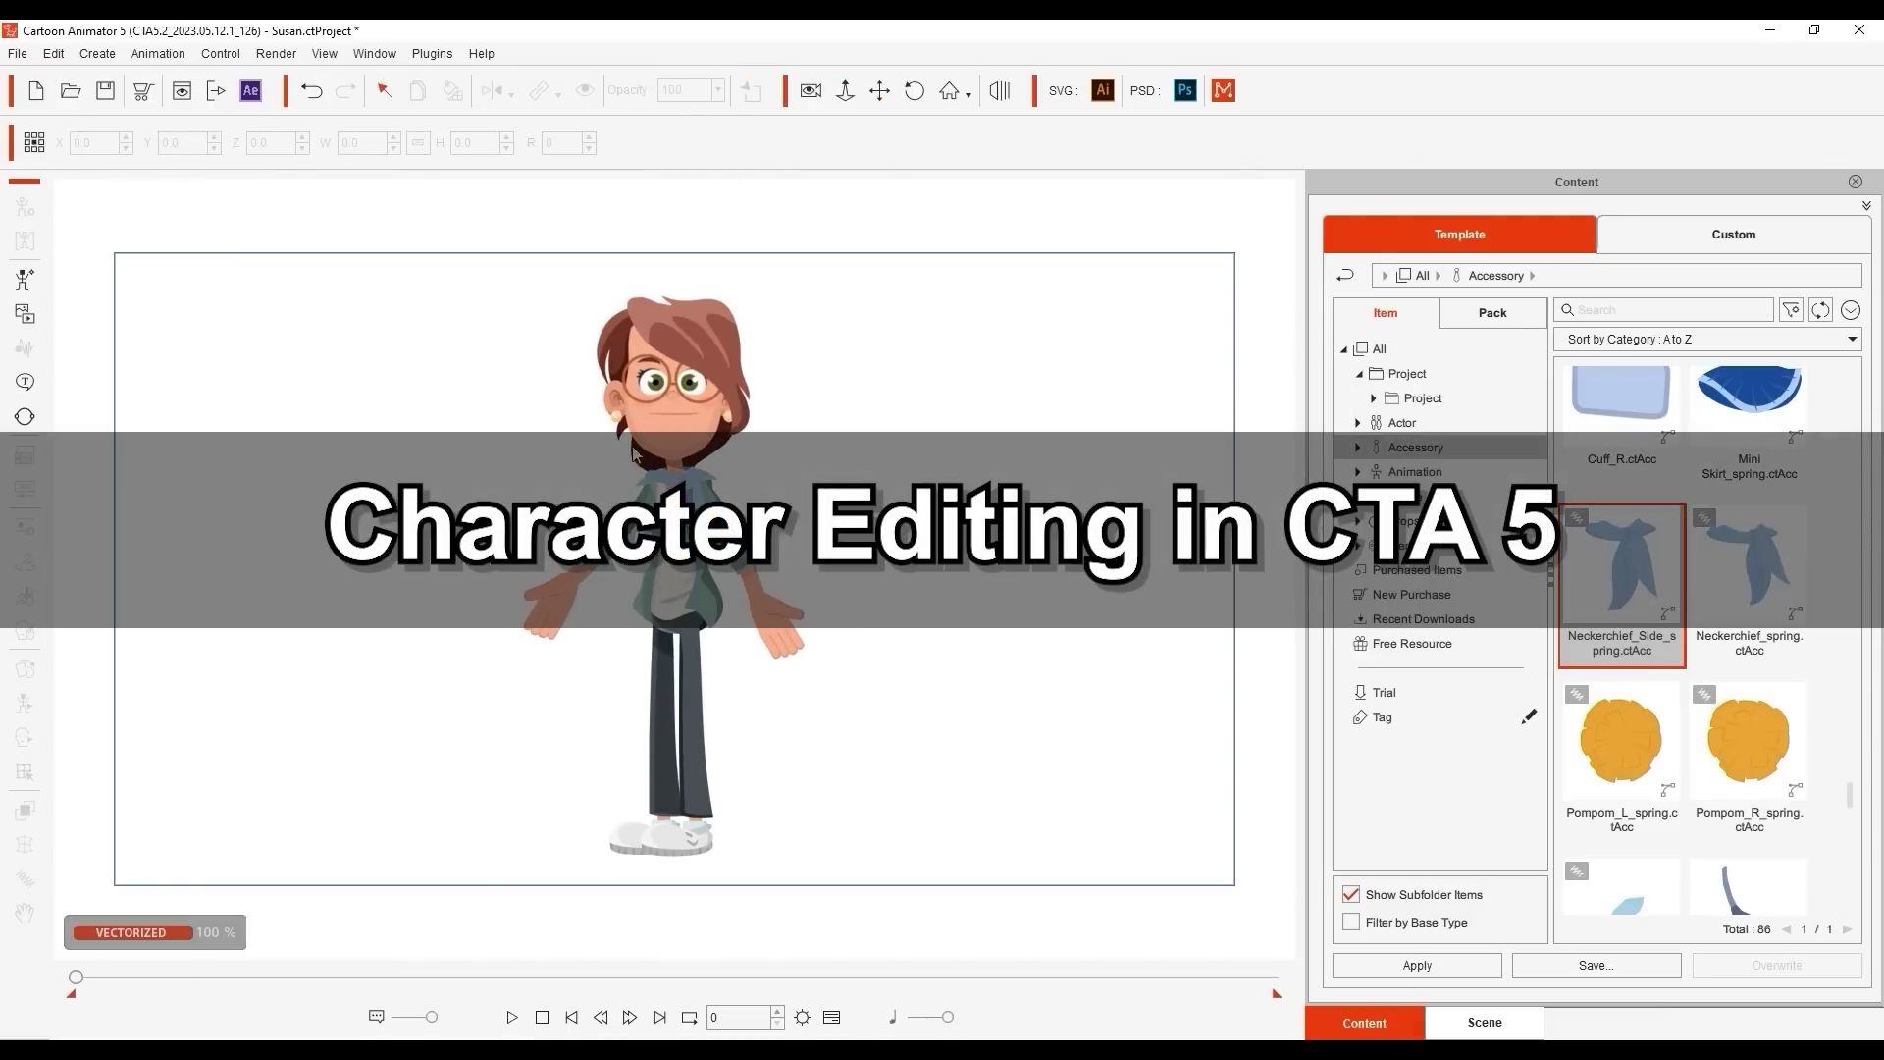
Recolor the character's green jacket to purple with SVG Color Adjustment, shifting its brightness, hue and saturation.
click(704, 566)
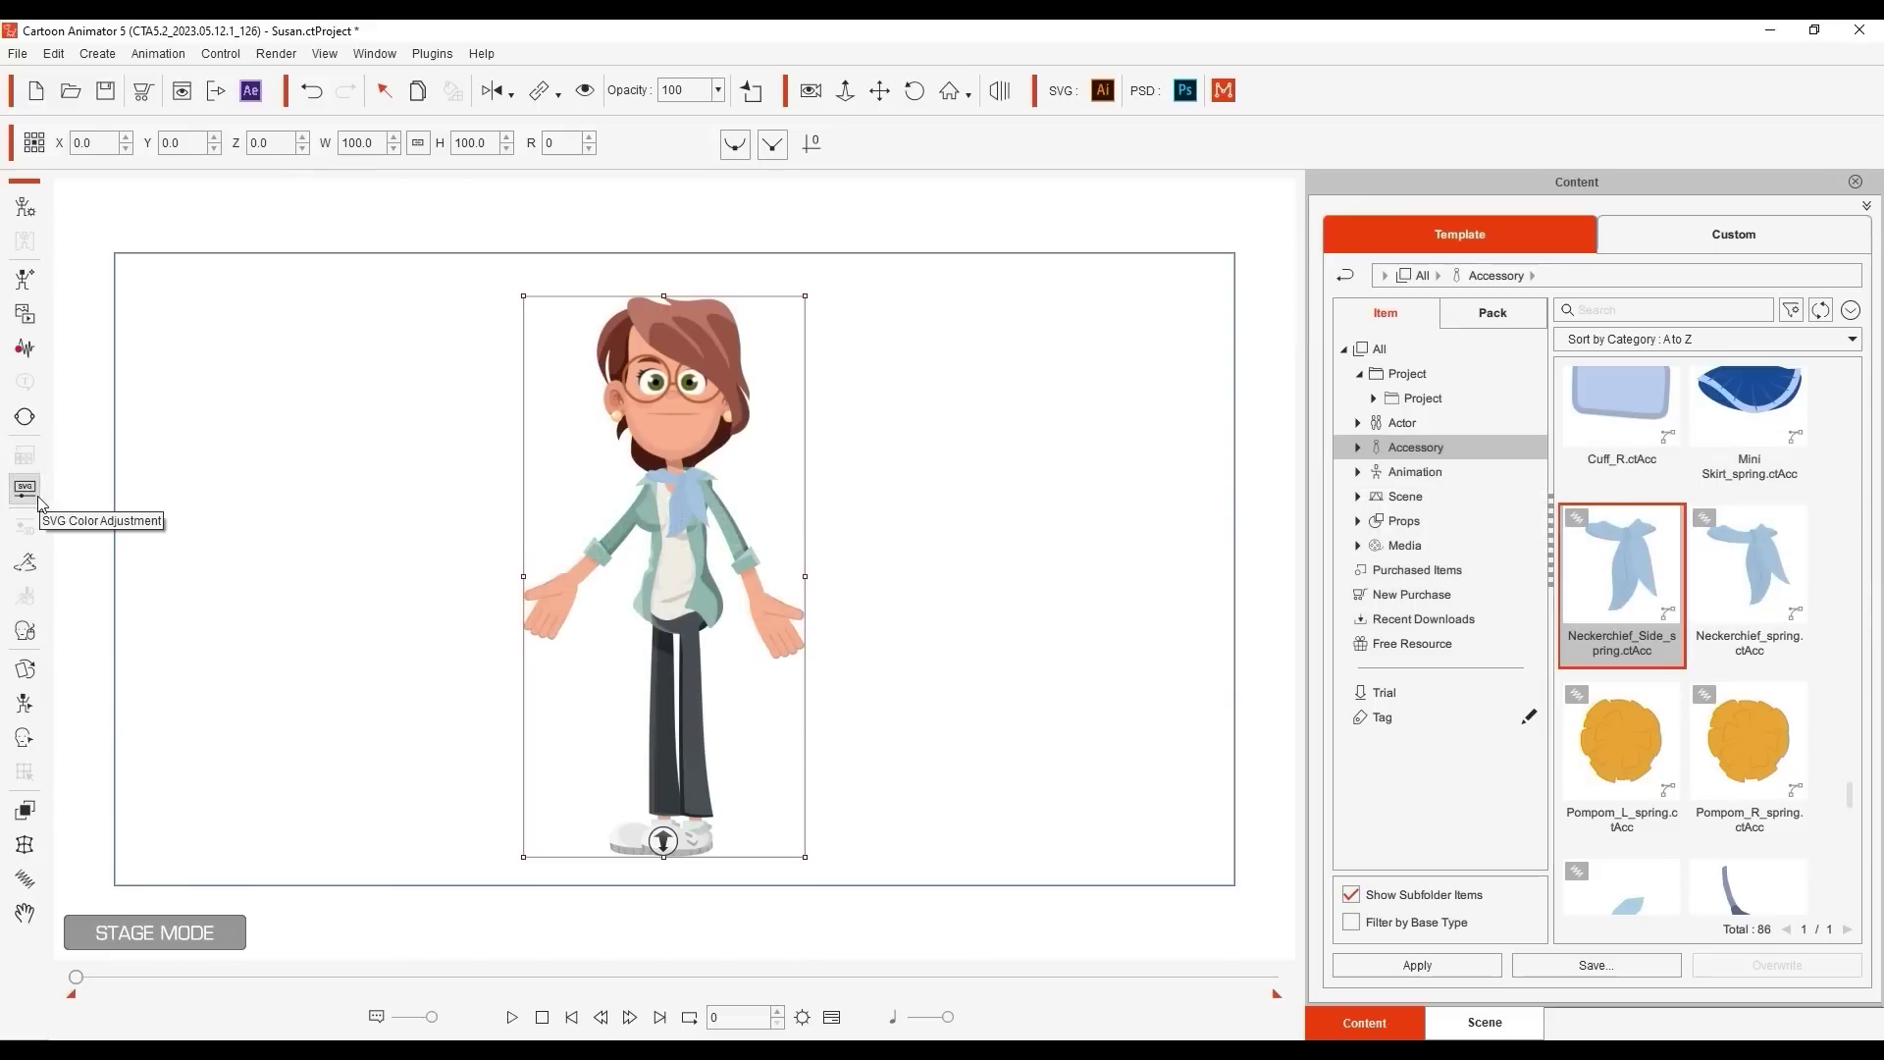
click(25, 489)
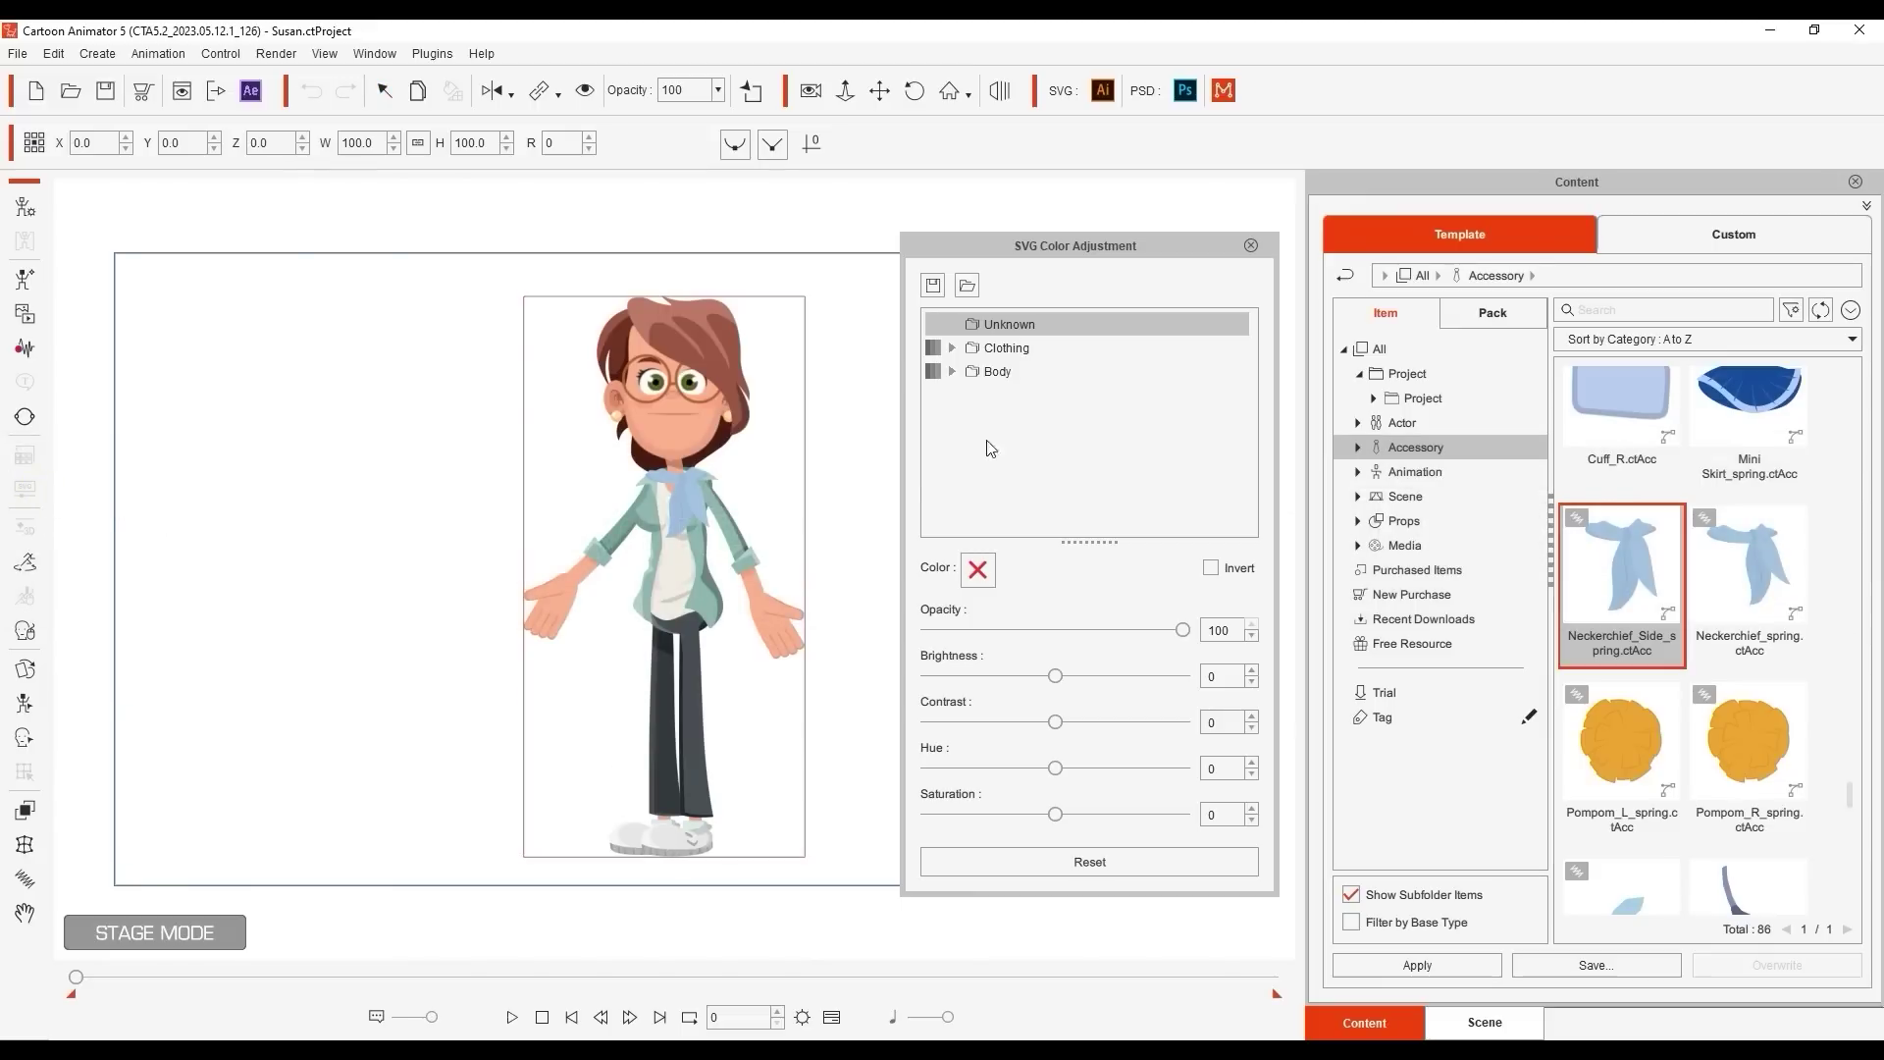
click(1052, 347)
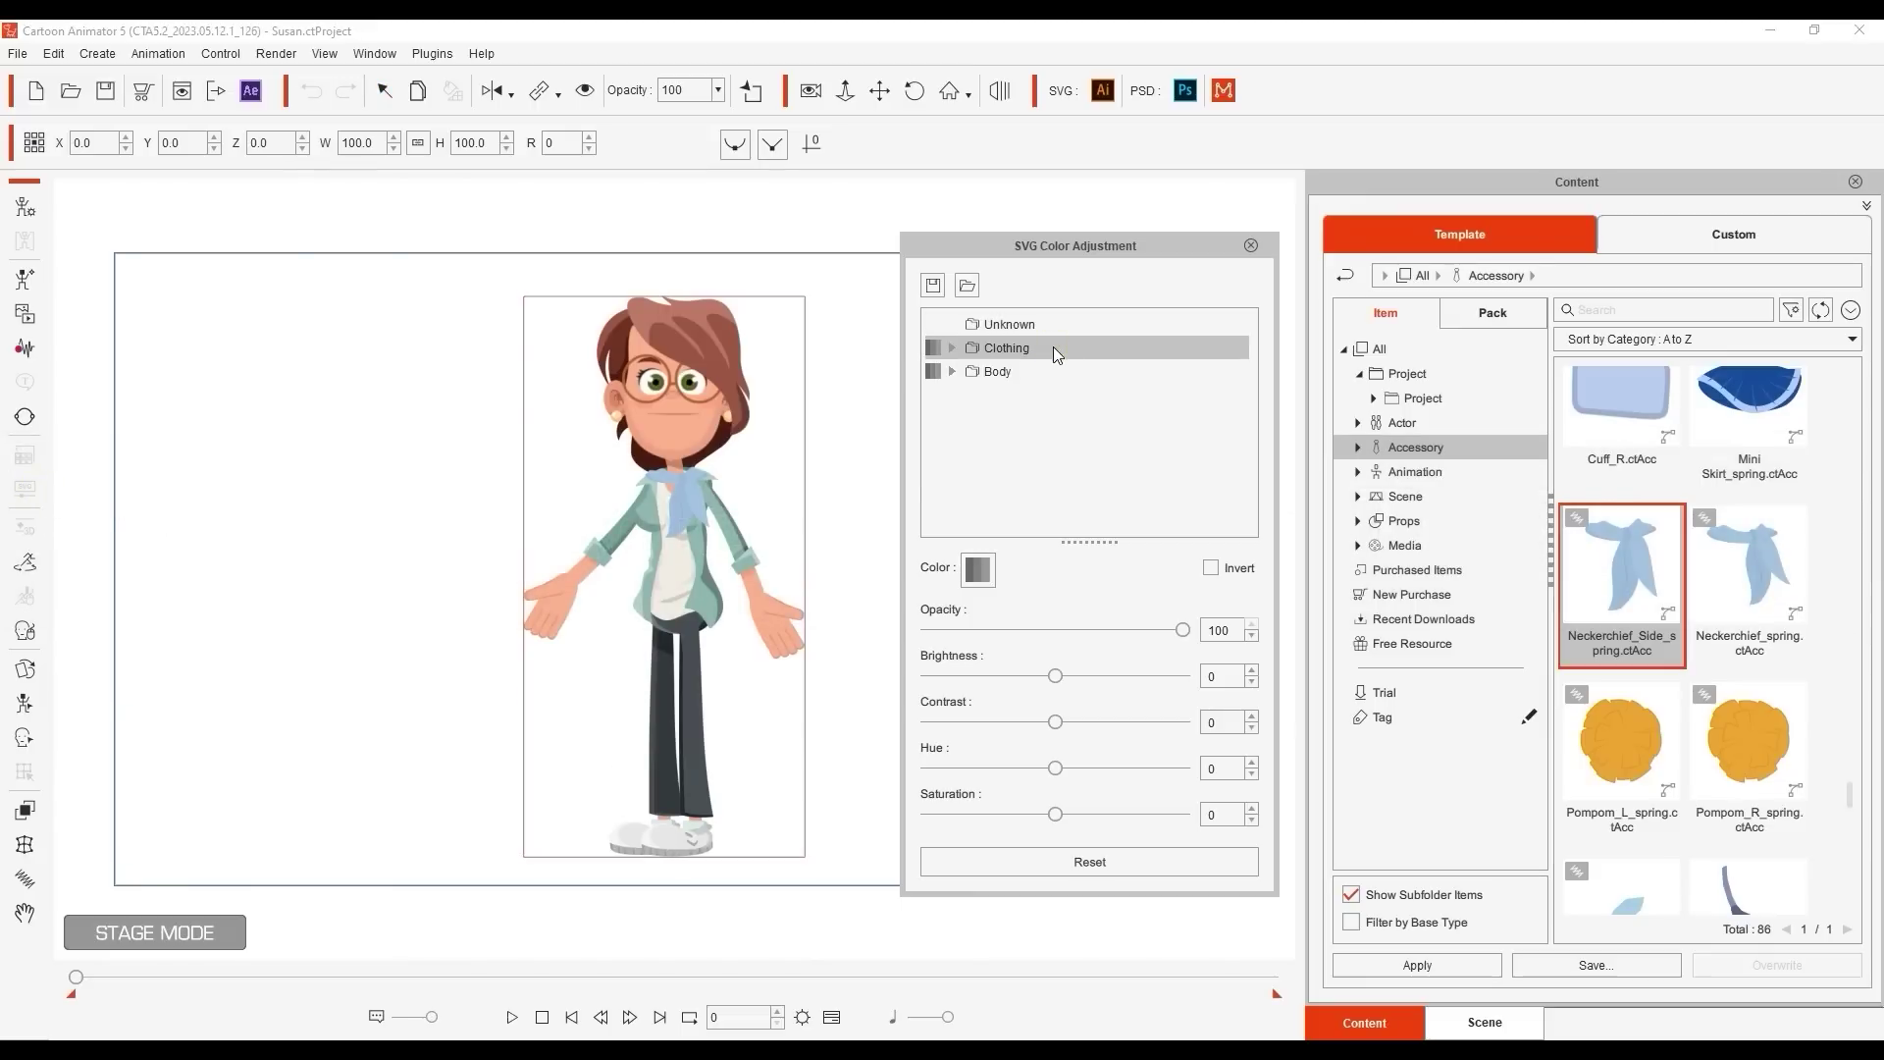
click(738, 533)
drag(1056, 676, 1106, 769)
drag(1070, 676, 1076, 677)
drag(1056, 814, 1138, 770)
Recolor the pants to plum, the hair to magenta and the neckerchief to lilac, and close SVG Color Adjustment.
click(695, 679)
drag(1057, 677, 1076, 678)
drag(1056, 722, 1070, 723)
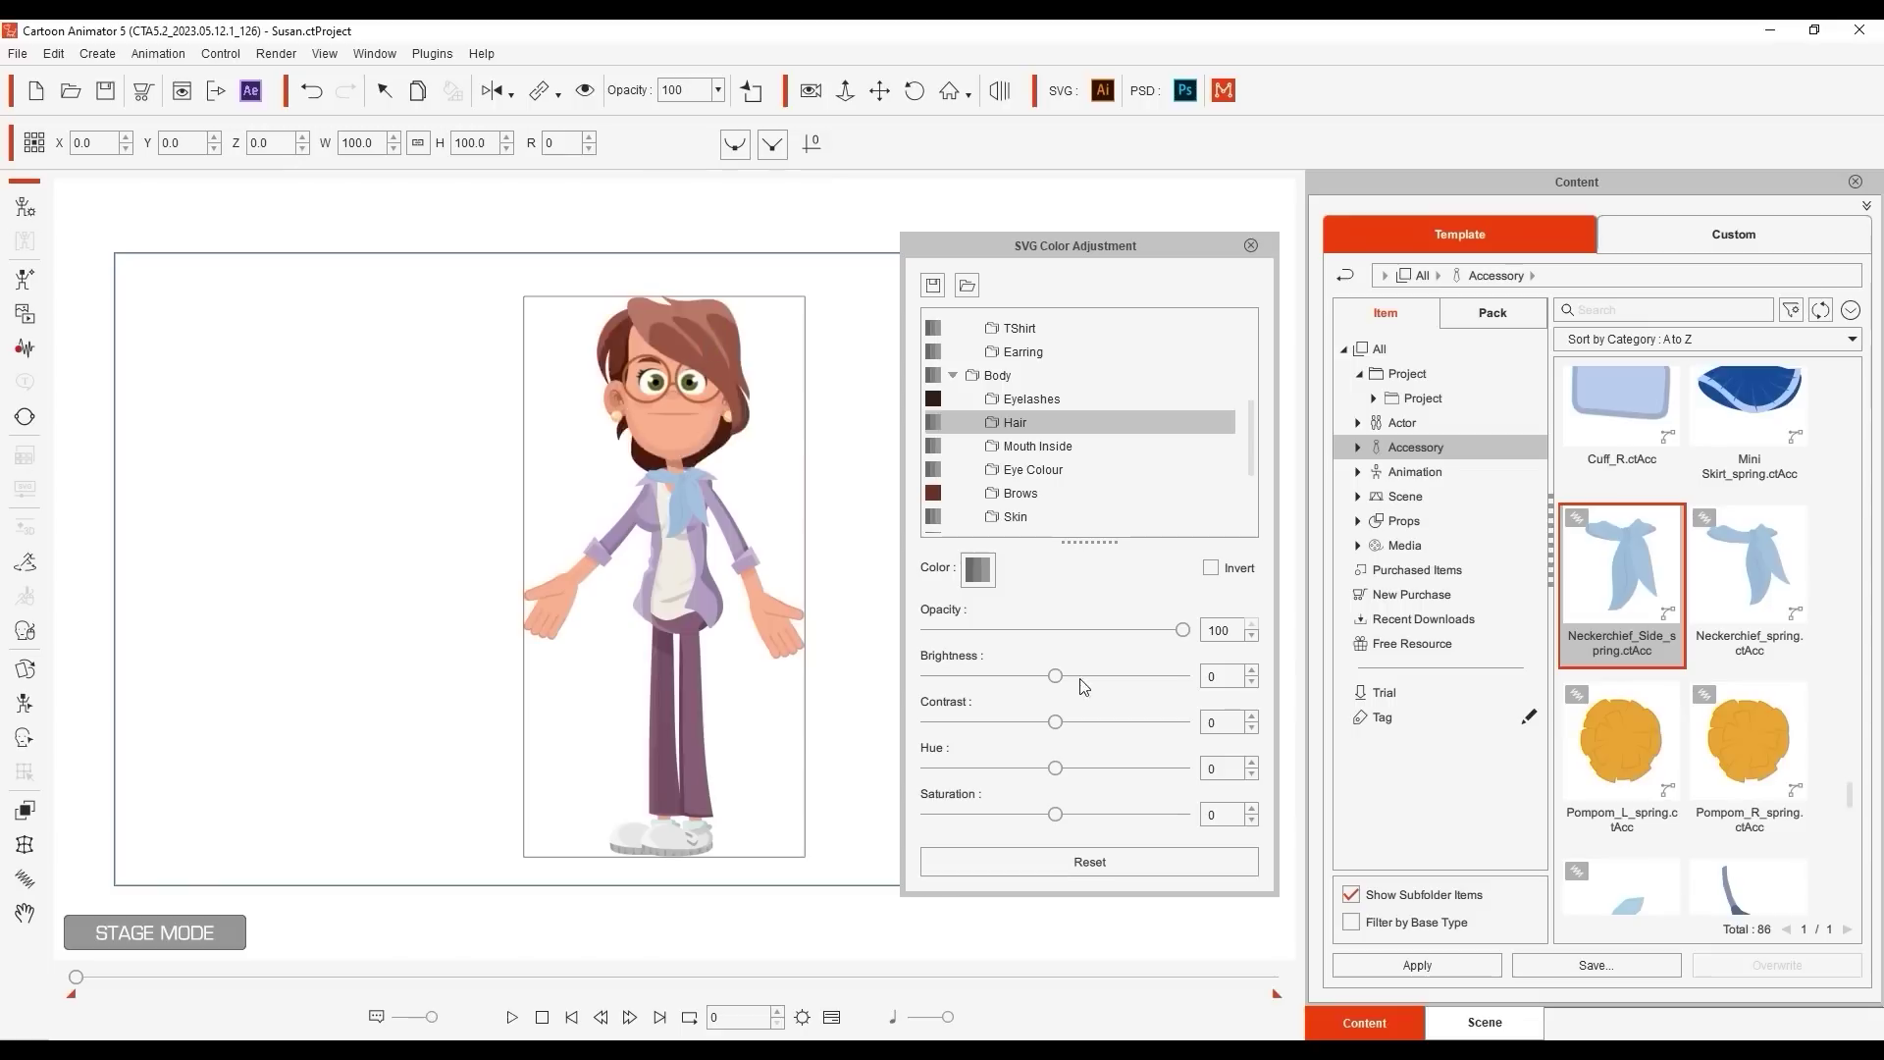
drag(1138, 768, 975, 769)
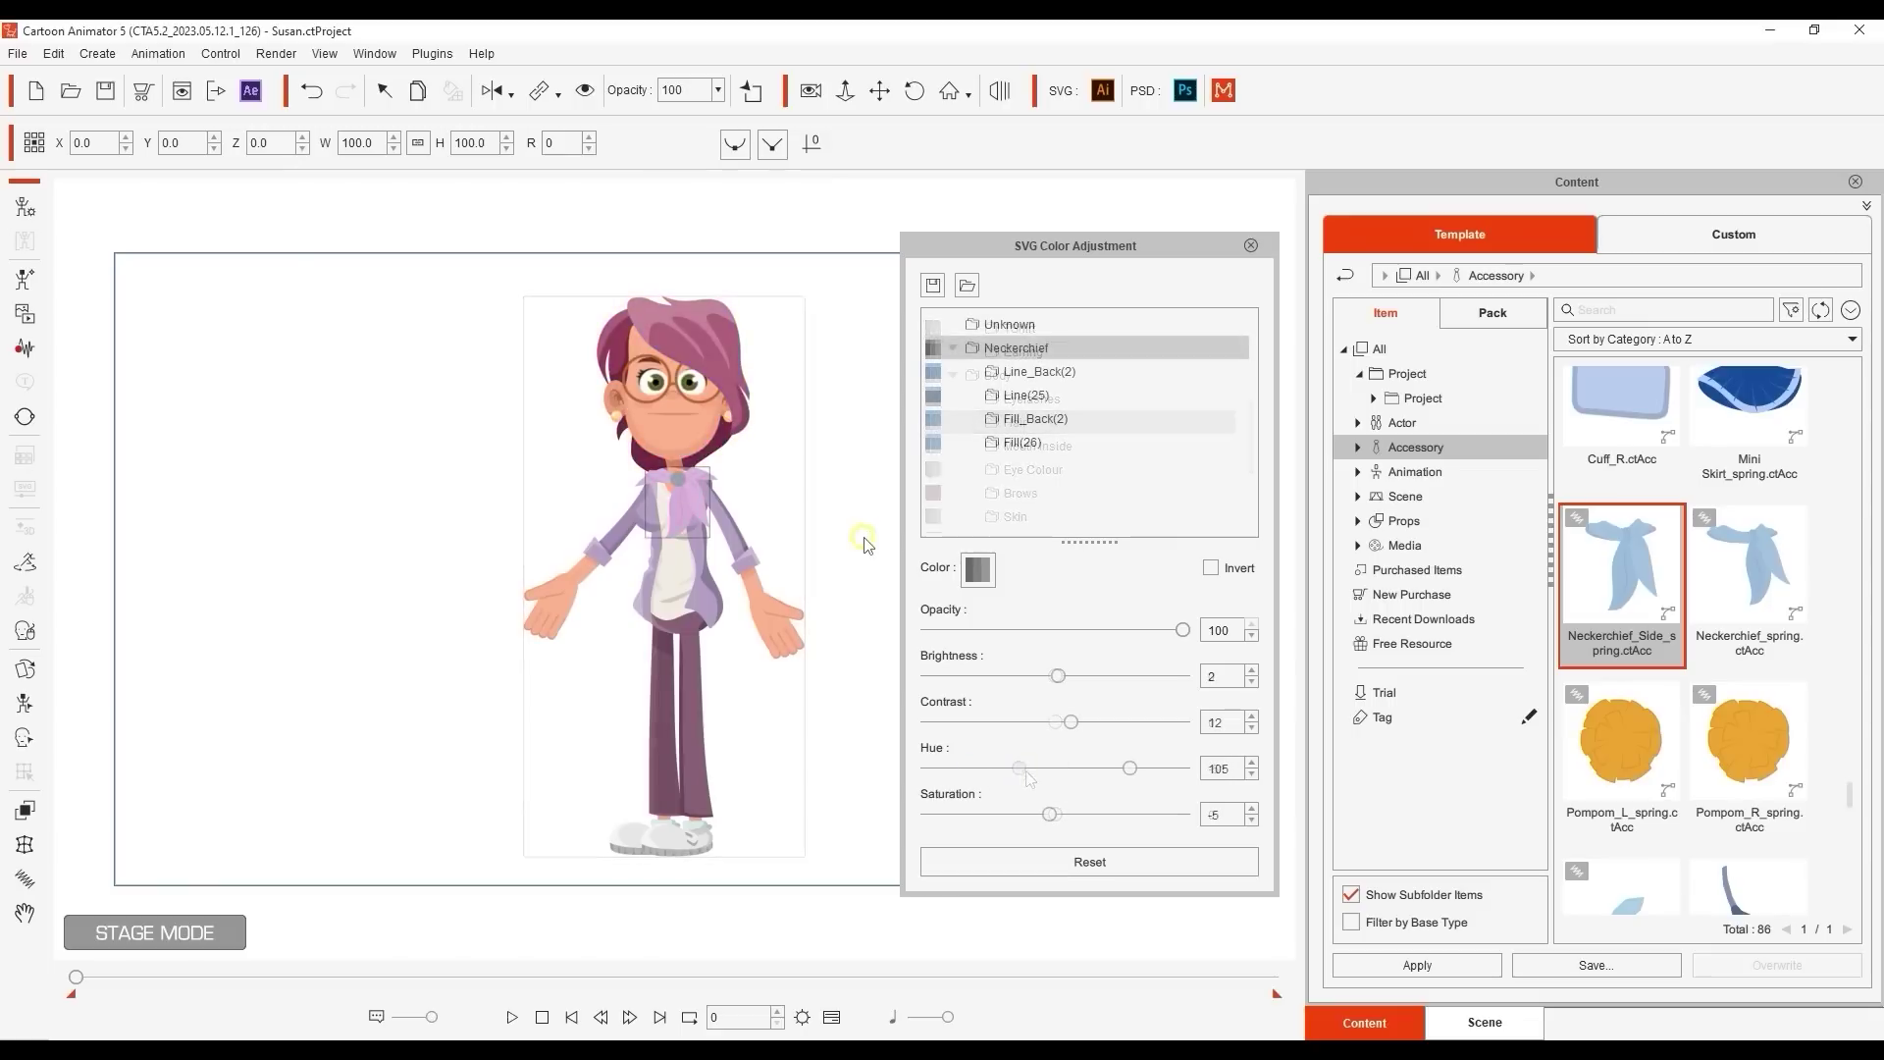
click(1252, 245)
Examine the "Trying out Clothes - Flat Design Style Elements" item page on Envato Elements in the web browser.
click(1011, 508)
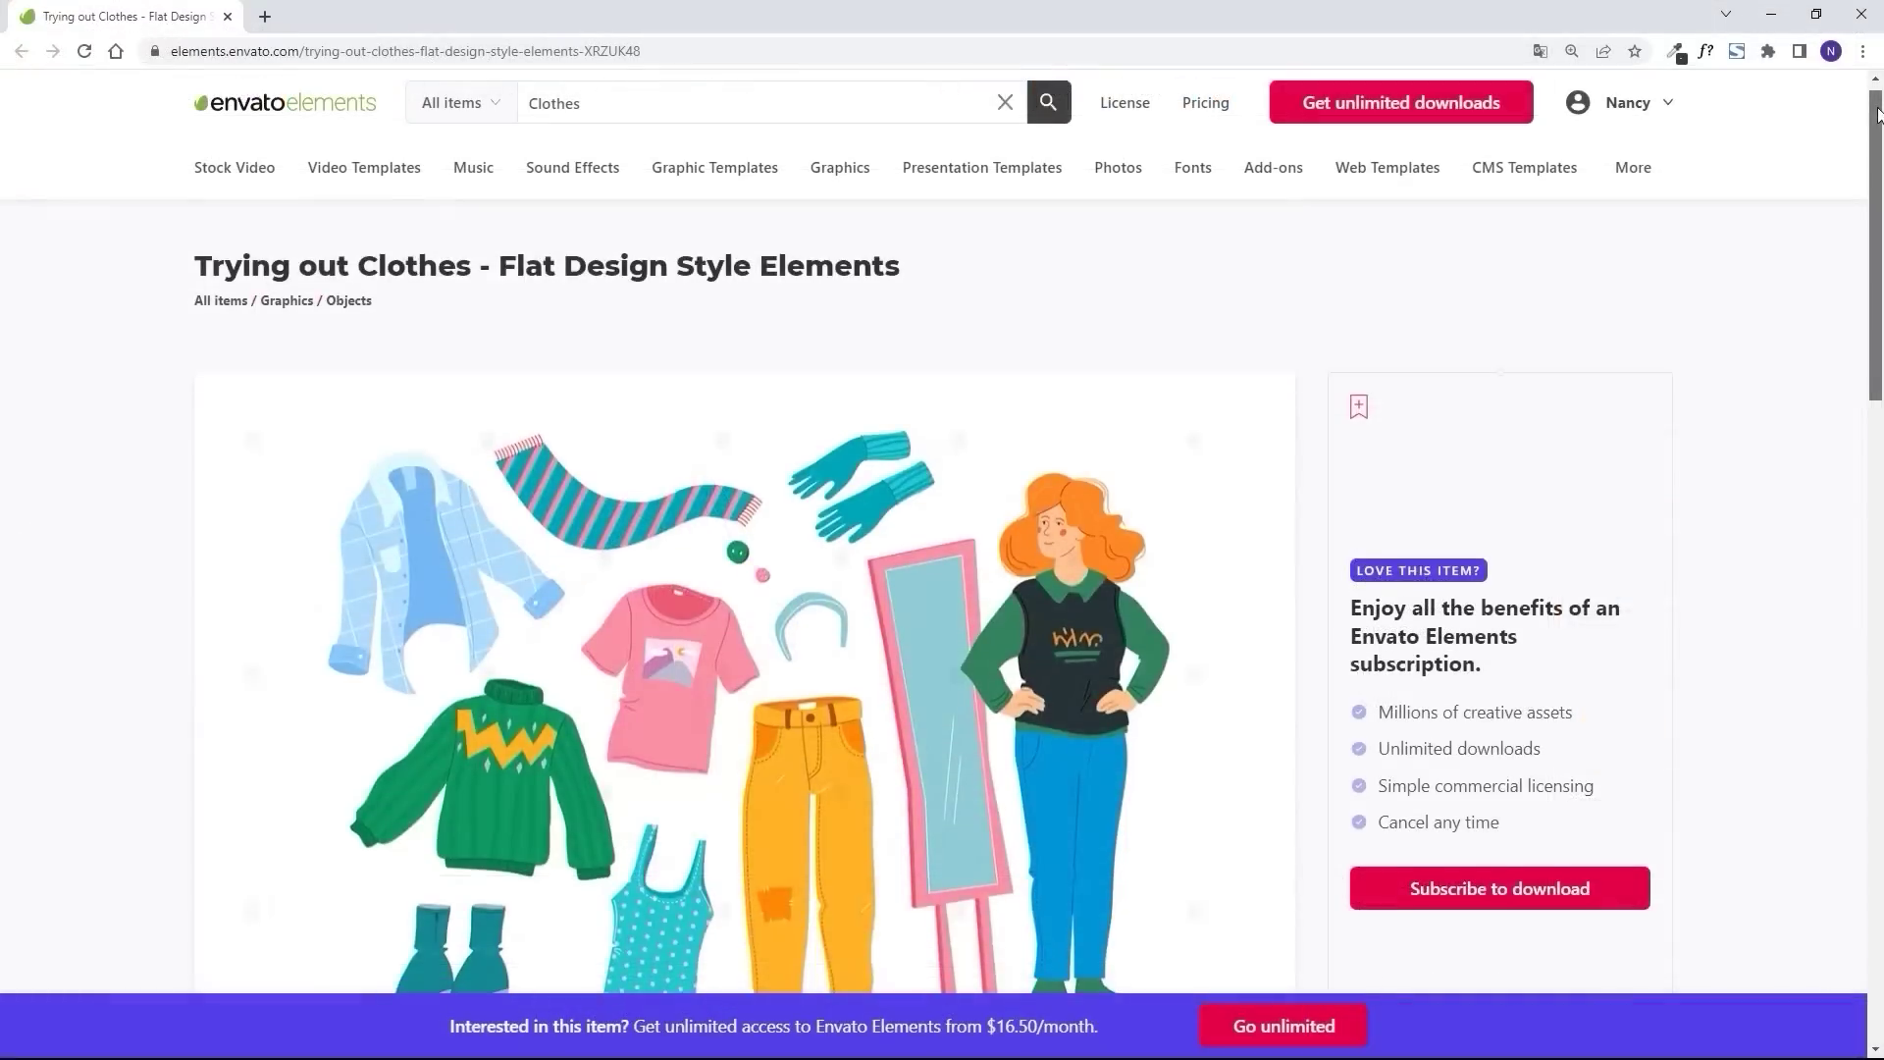
scroll(1877, 157, down, 2)
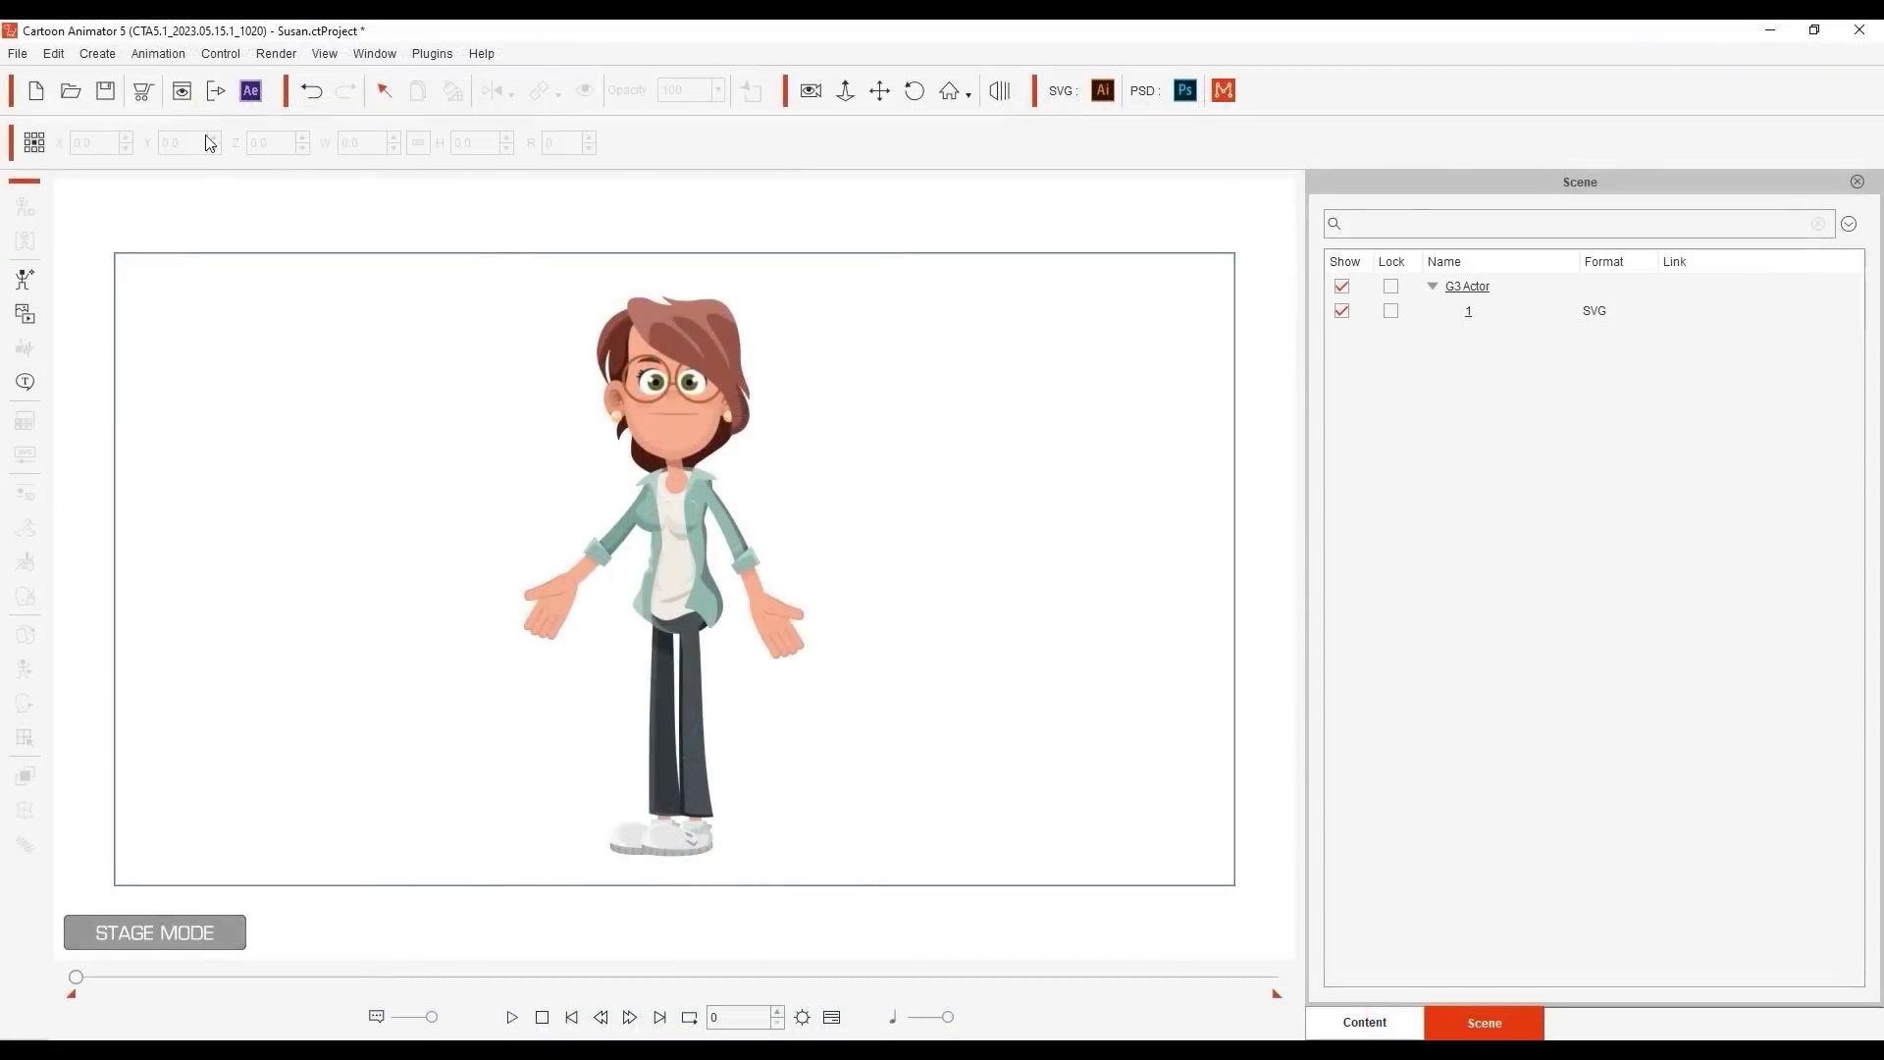
Set the Illustrator executable from the Adobe Illustrator 2023 folder as the SVG editor in the Vector preferences.
click(55, 55)
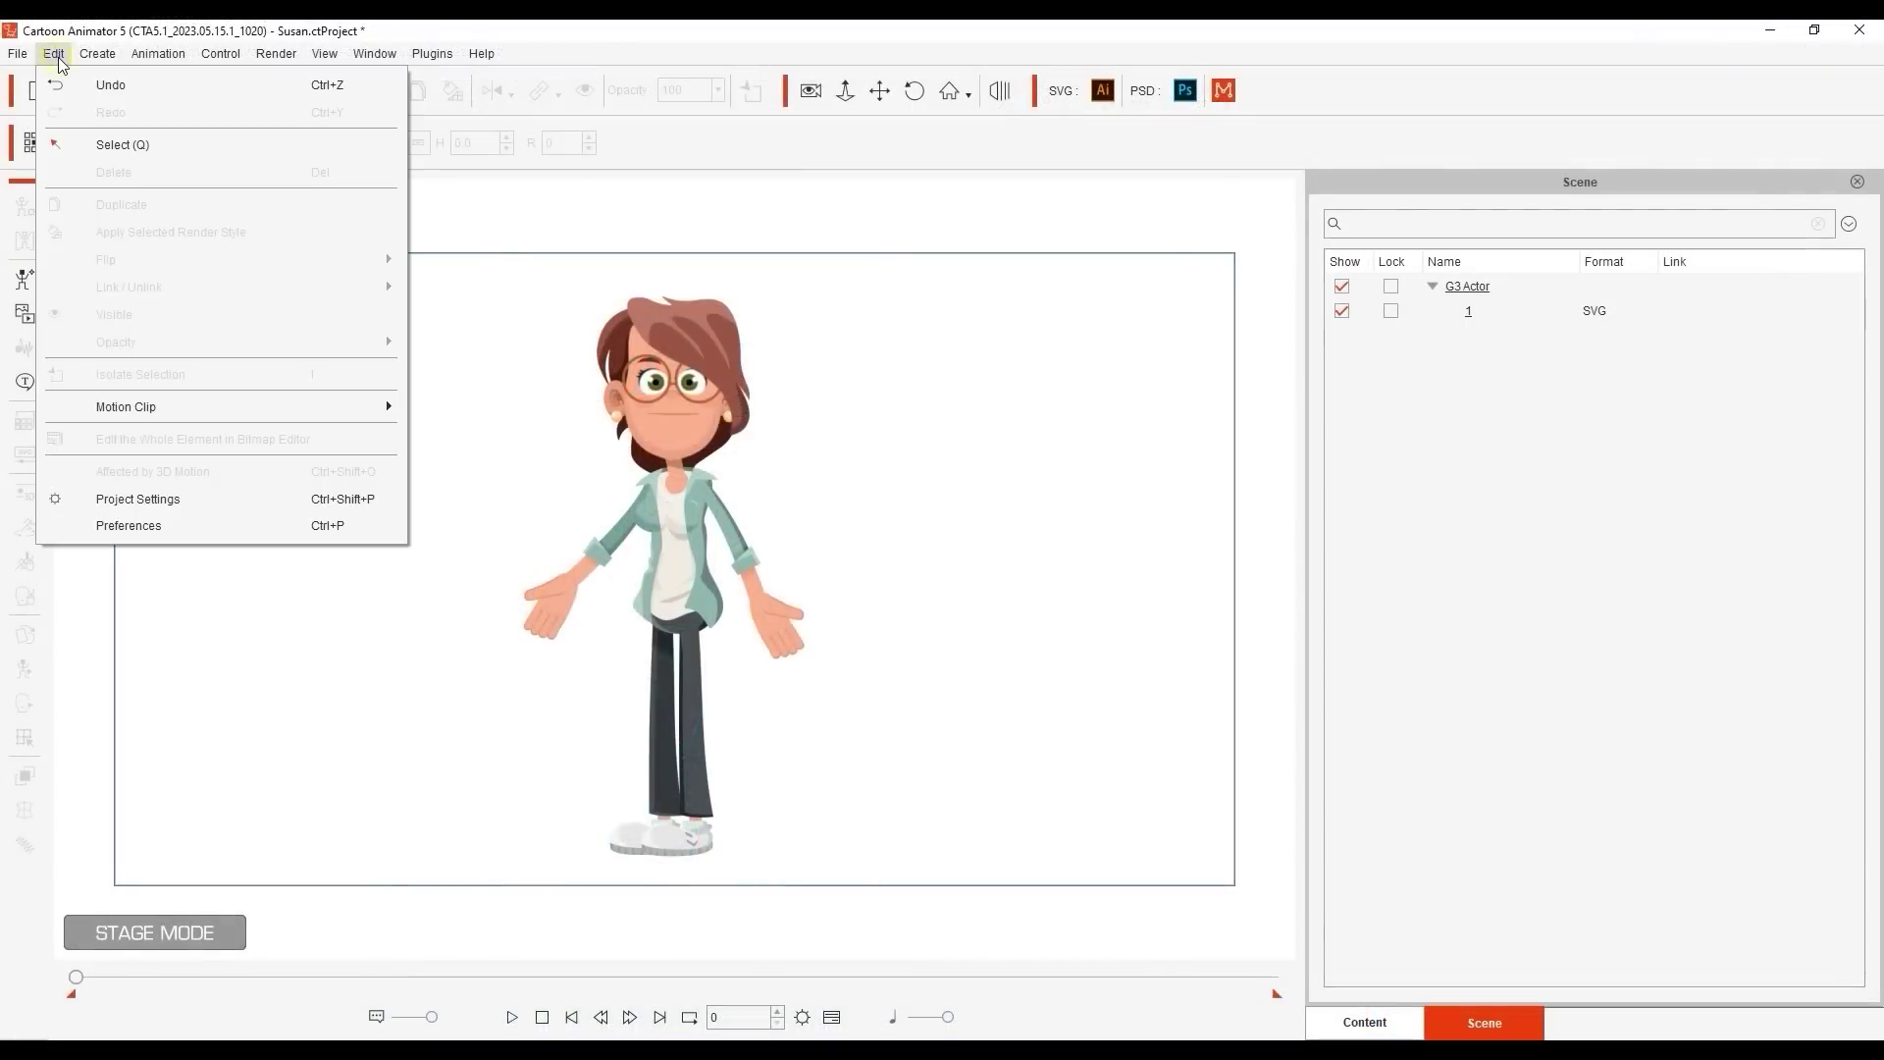
click(220, 527)
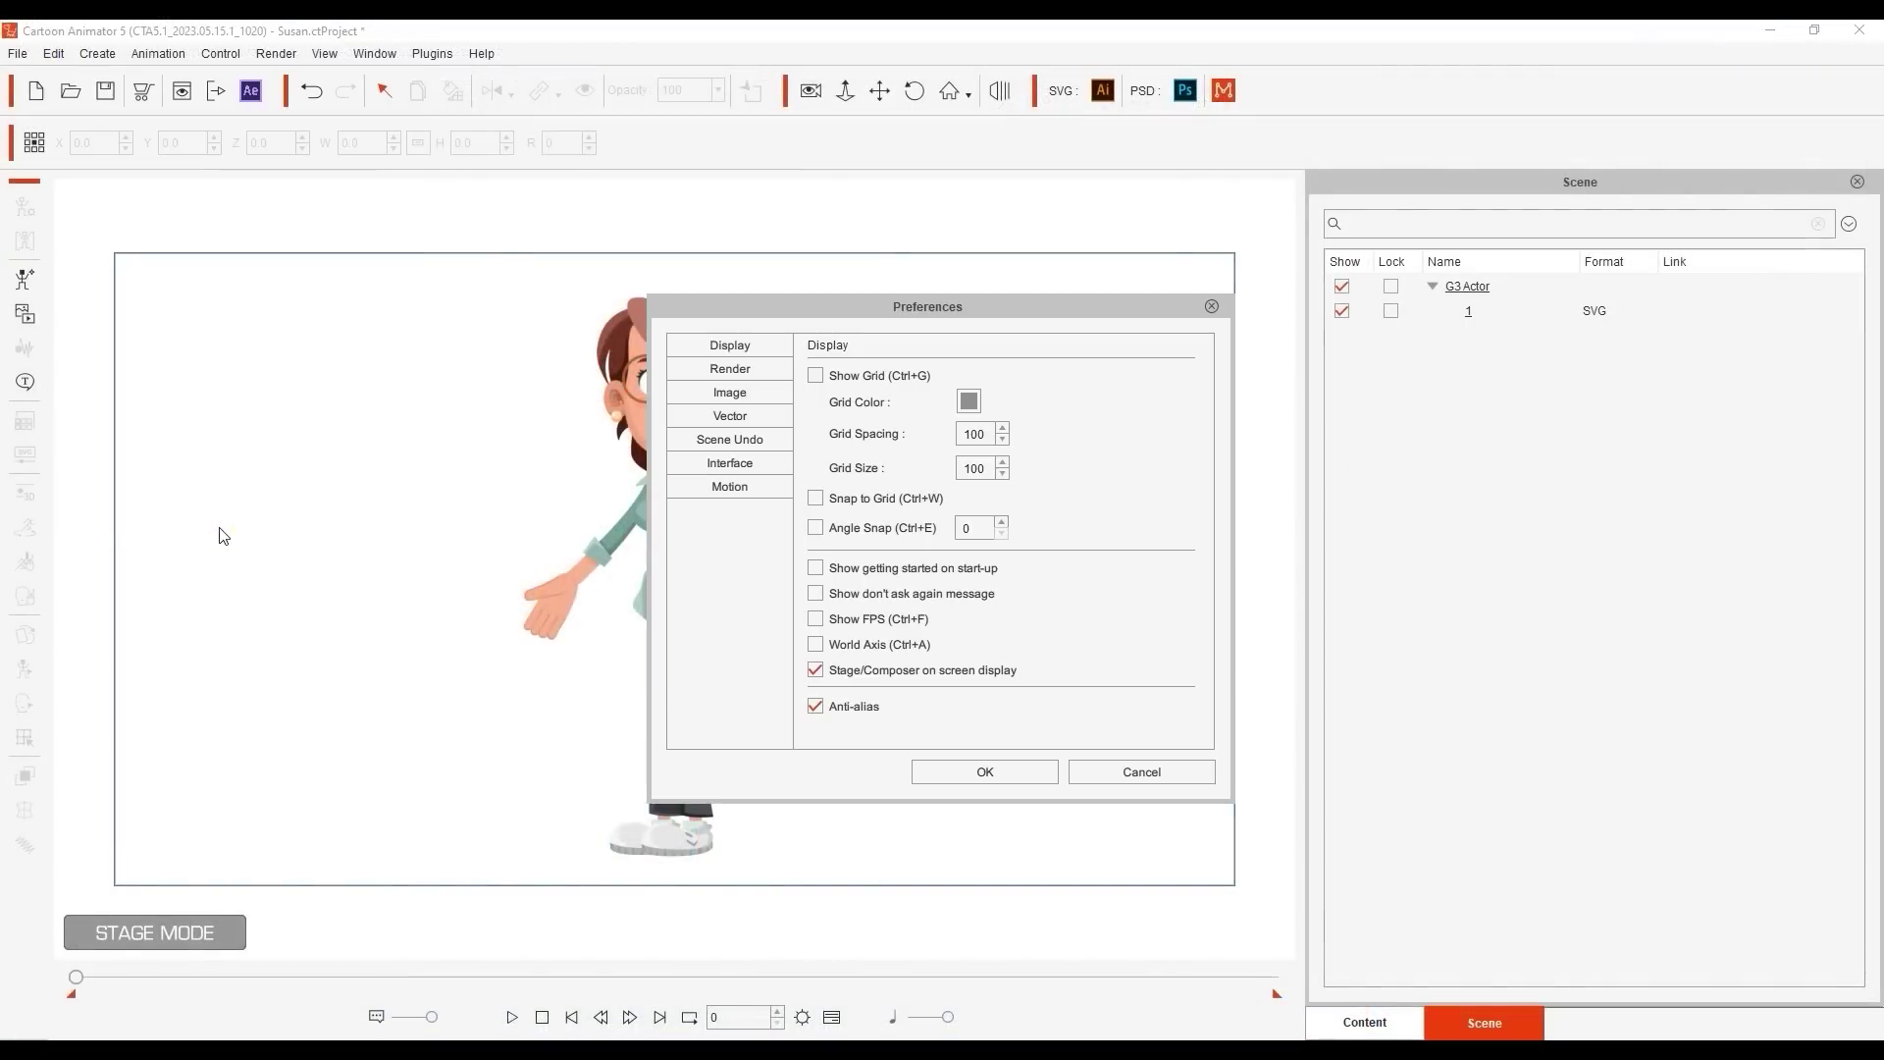
click(767, 420)
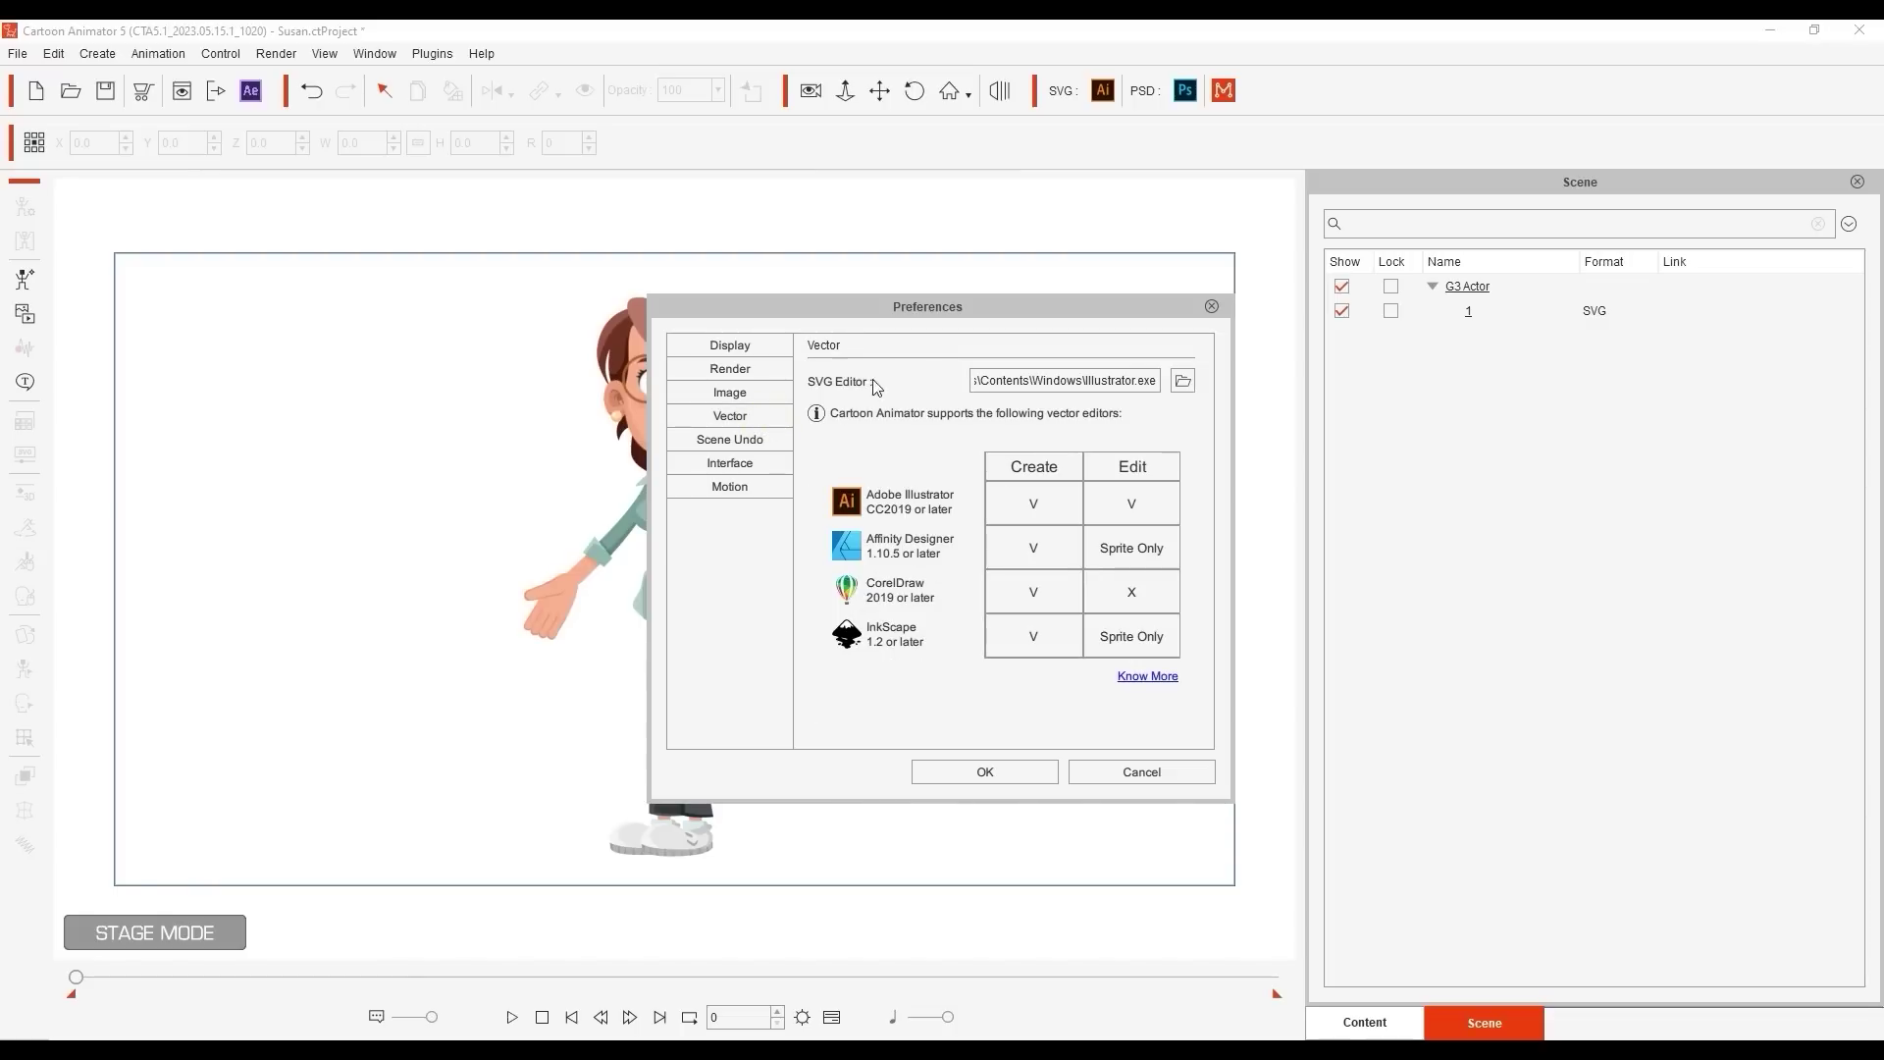
click(1181, 382)
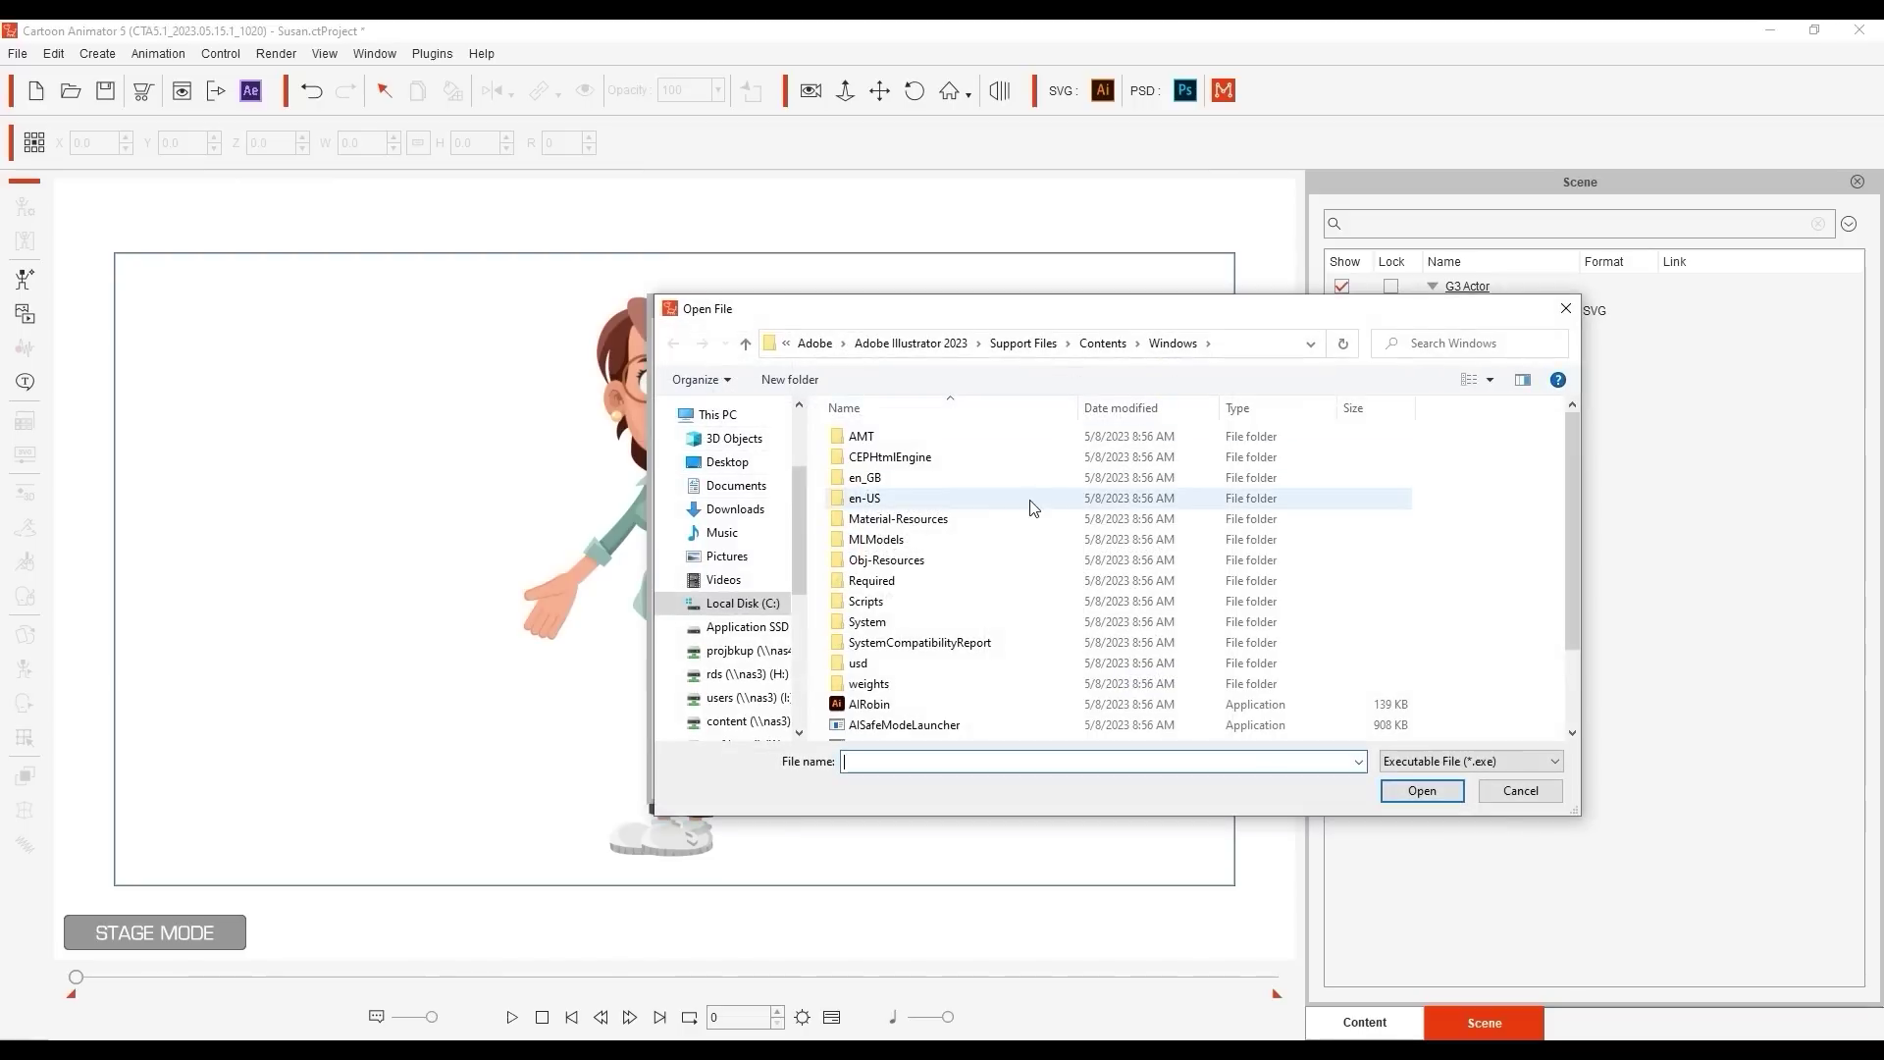
scroll(1032, 589, down, 3)
click(991, 713)
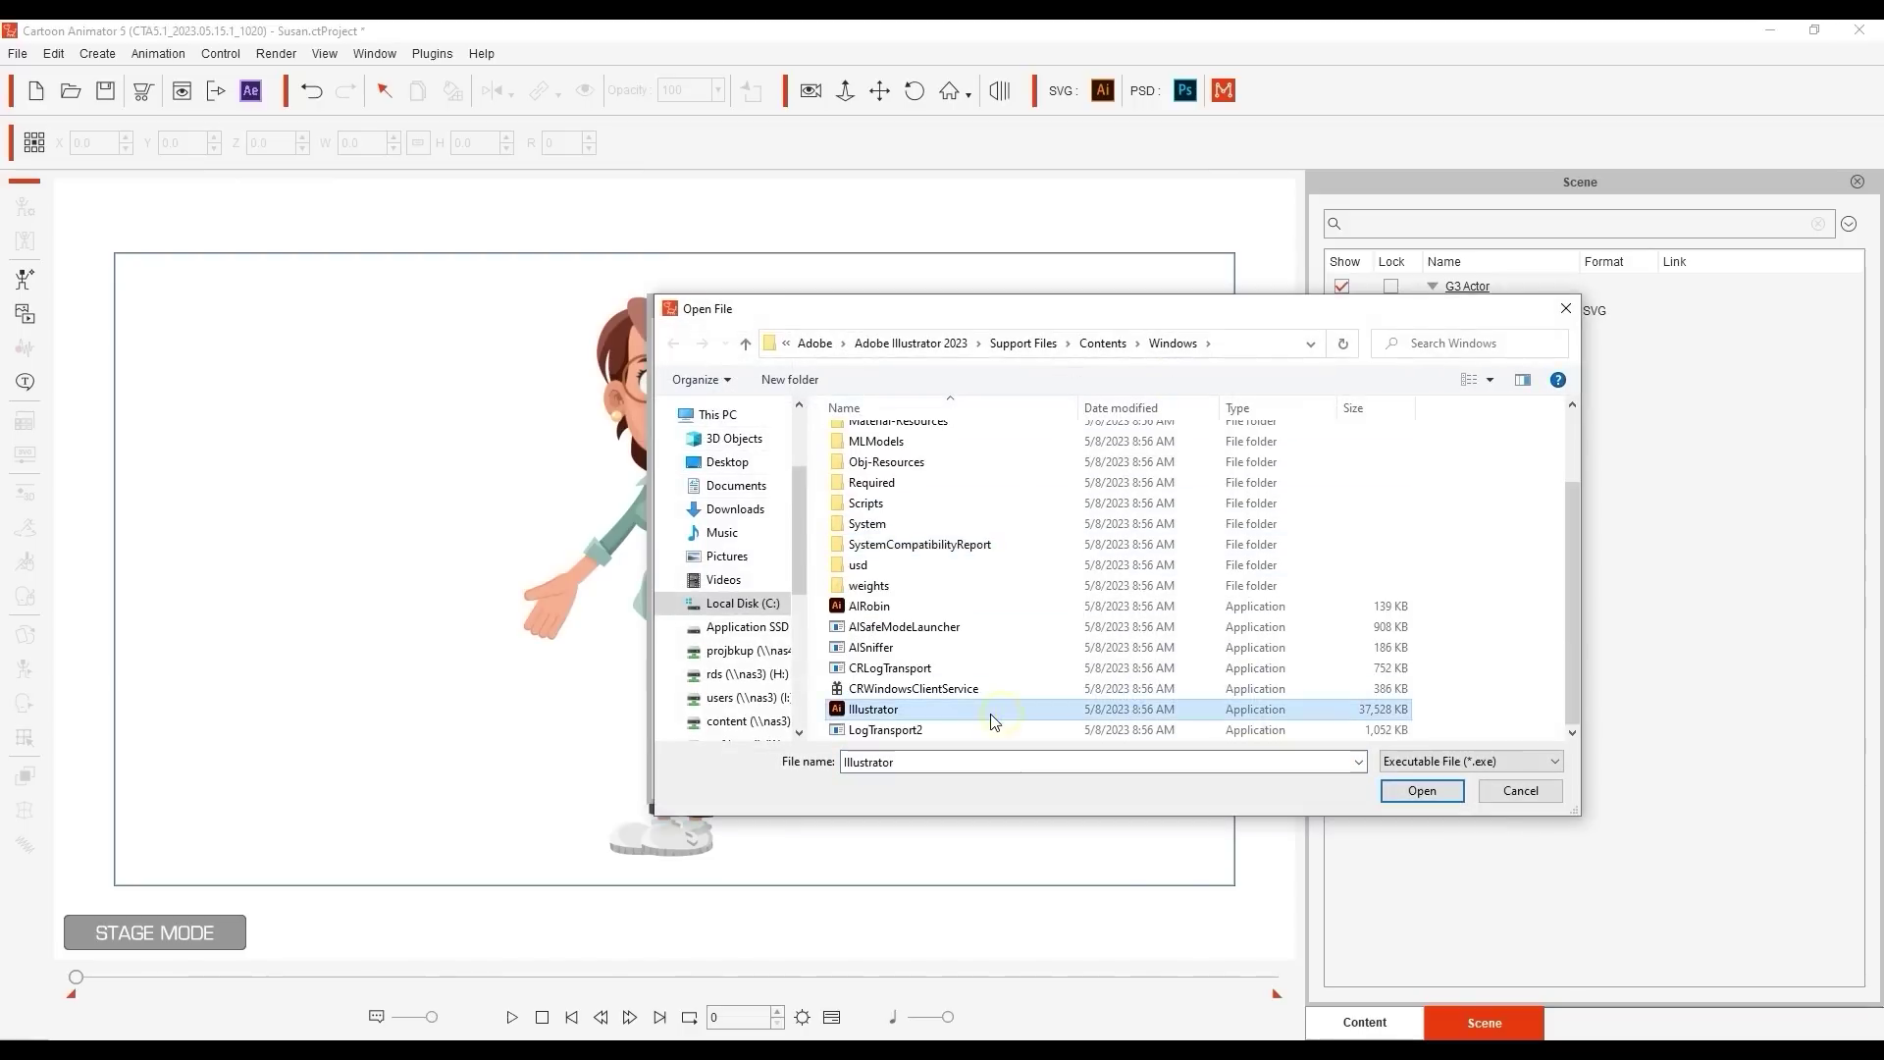
click(1423, 791)
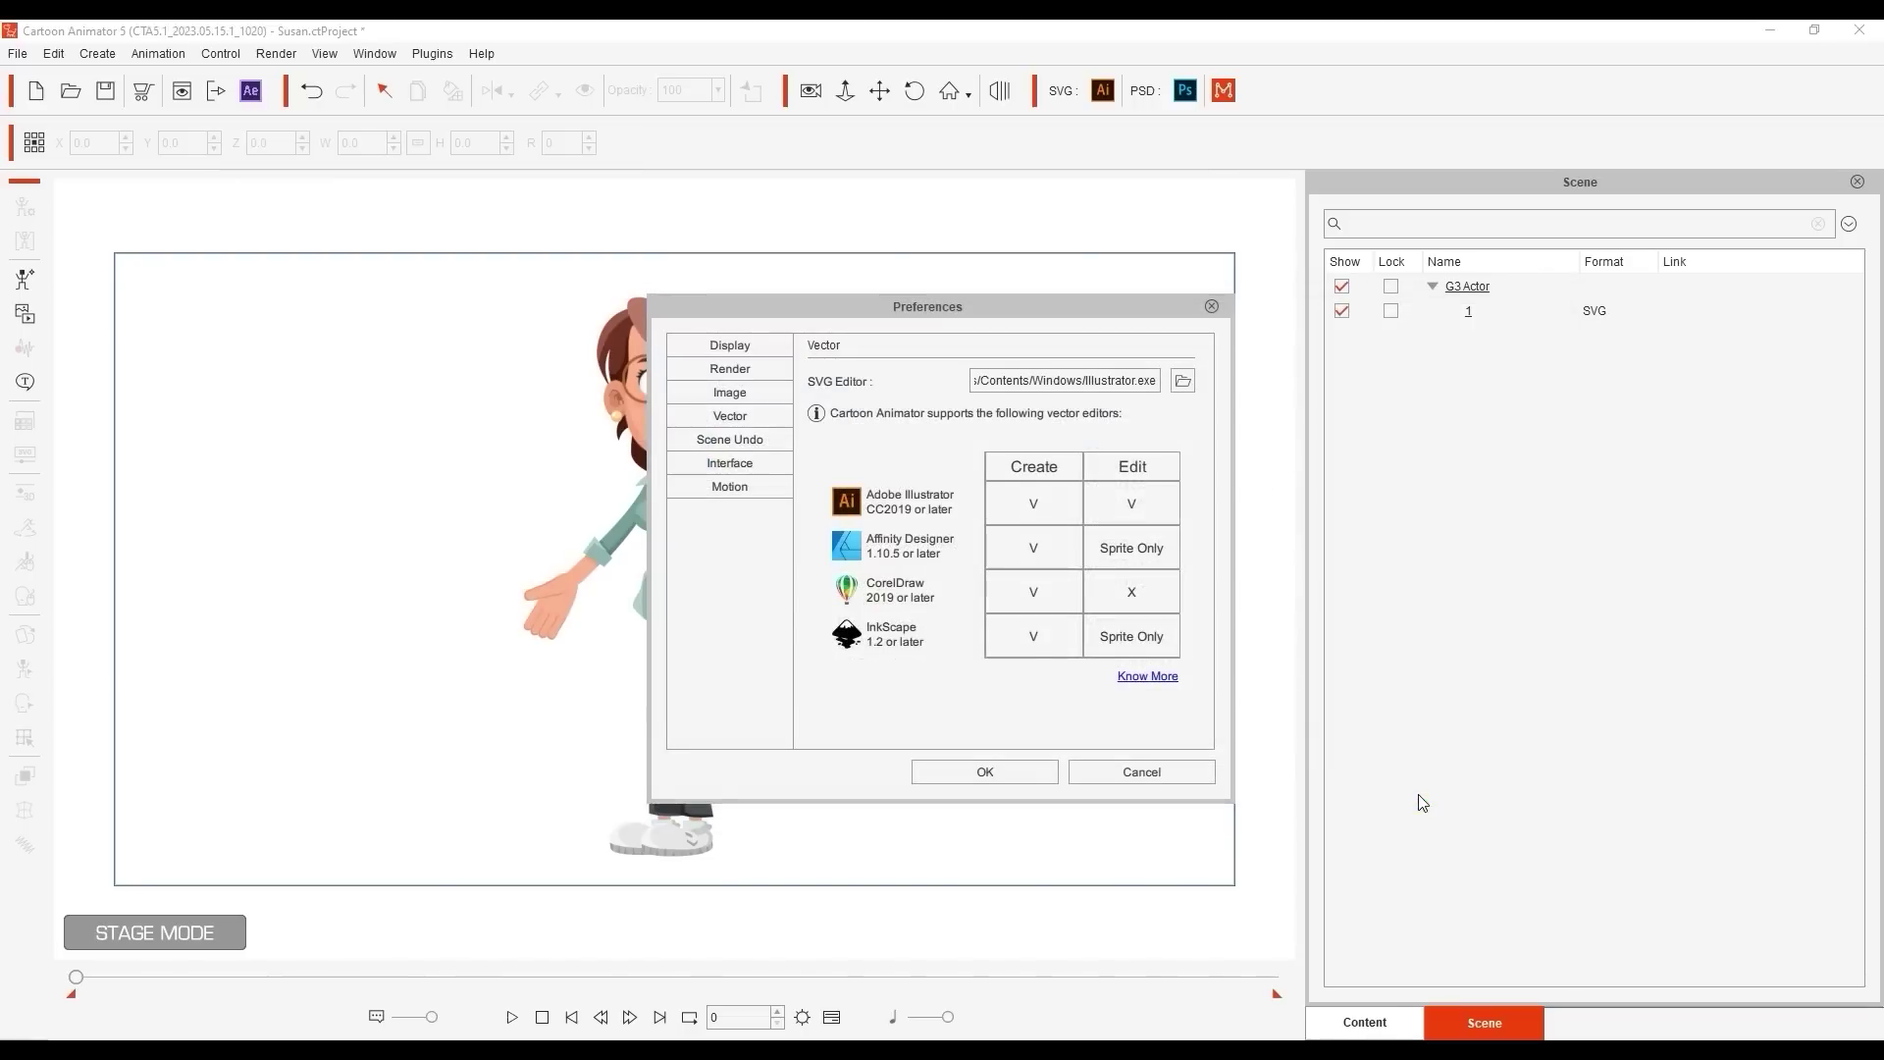
click(1045, 778)
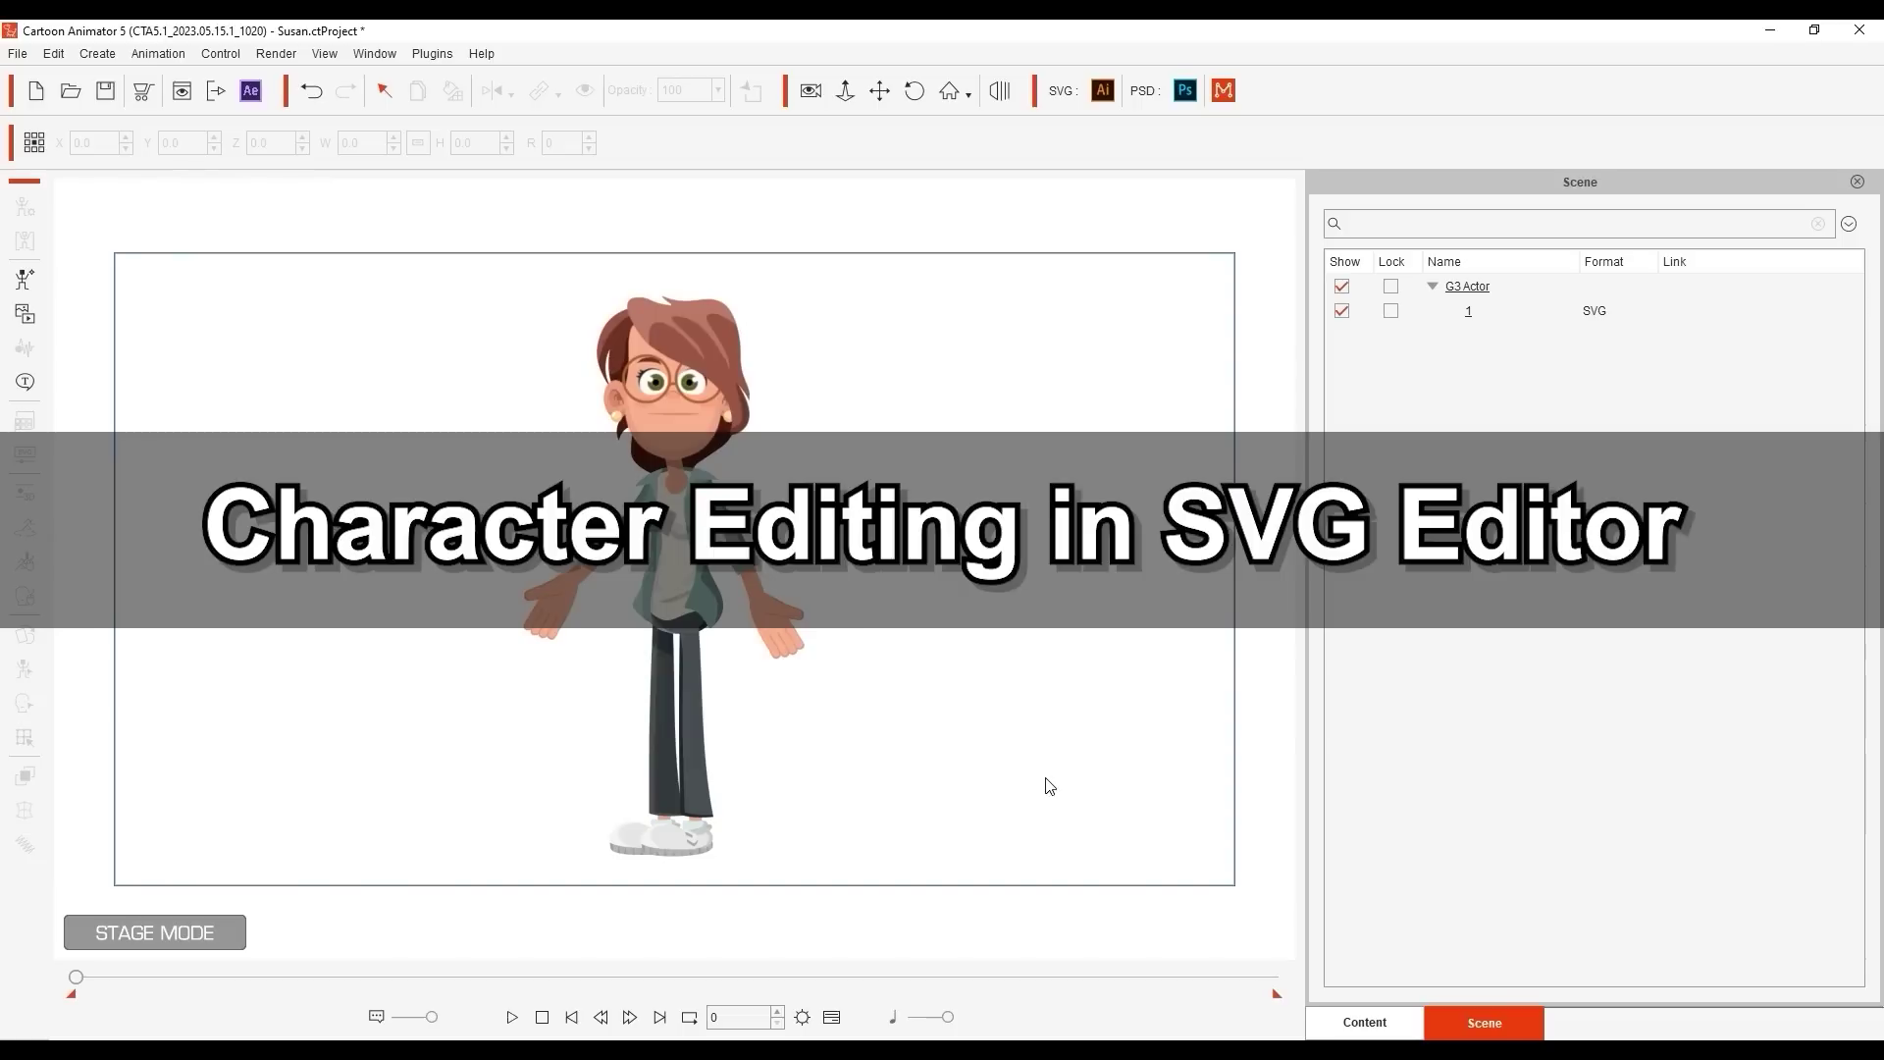
Open the character in Composer mode and send it to Adobe Illustrator for SVG editing.
click(672, 475)
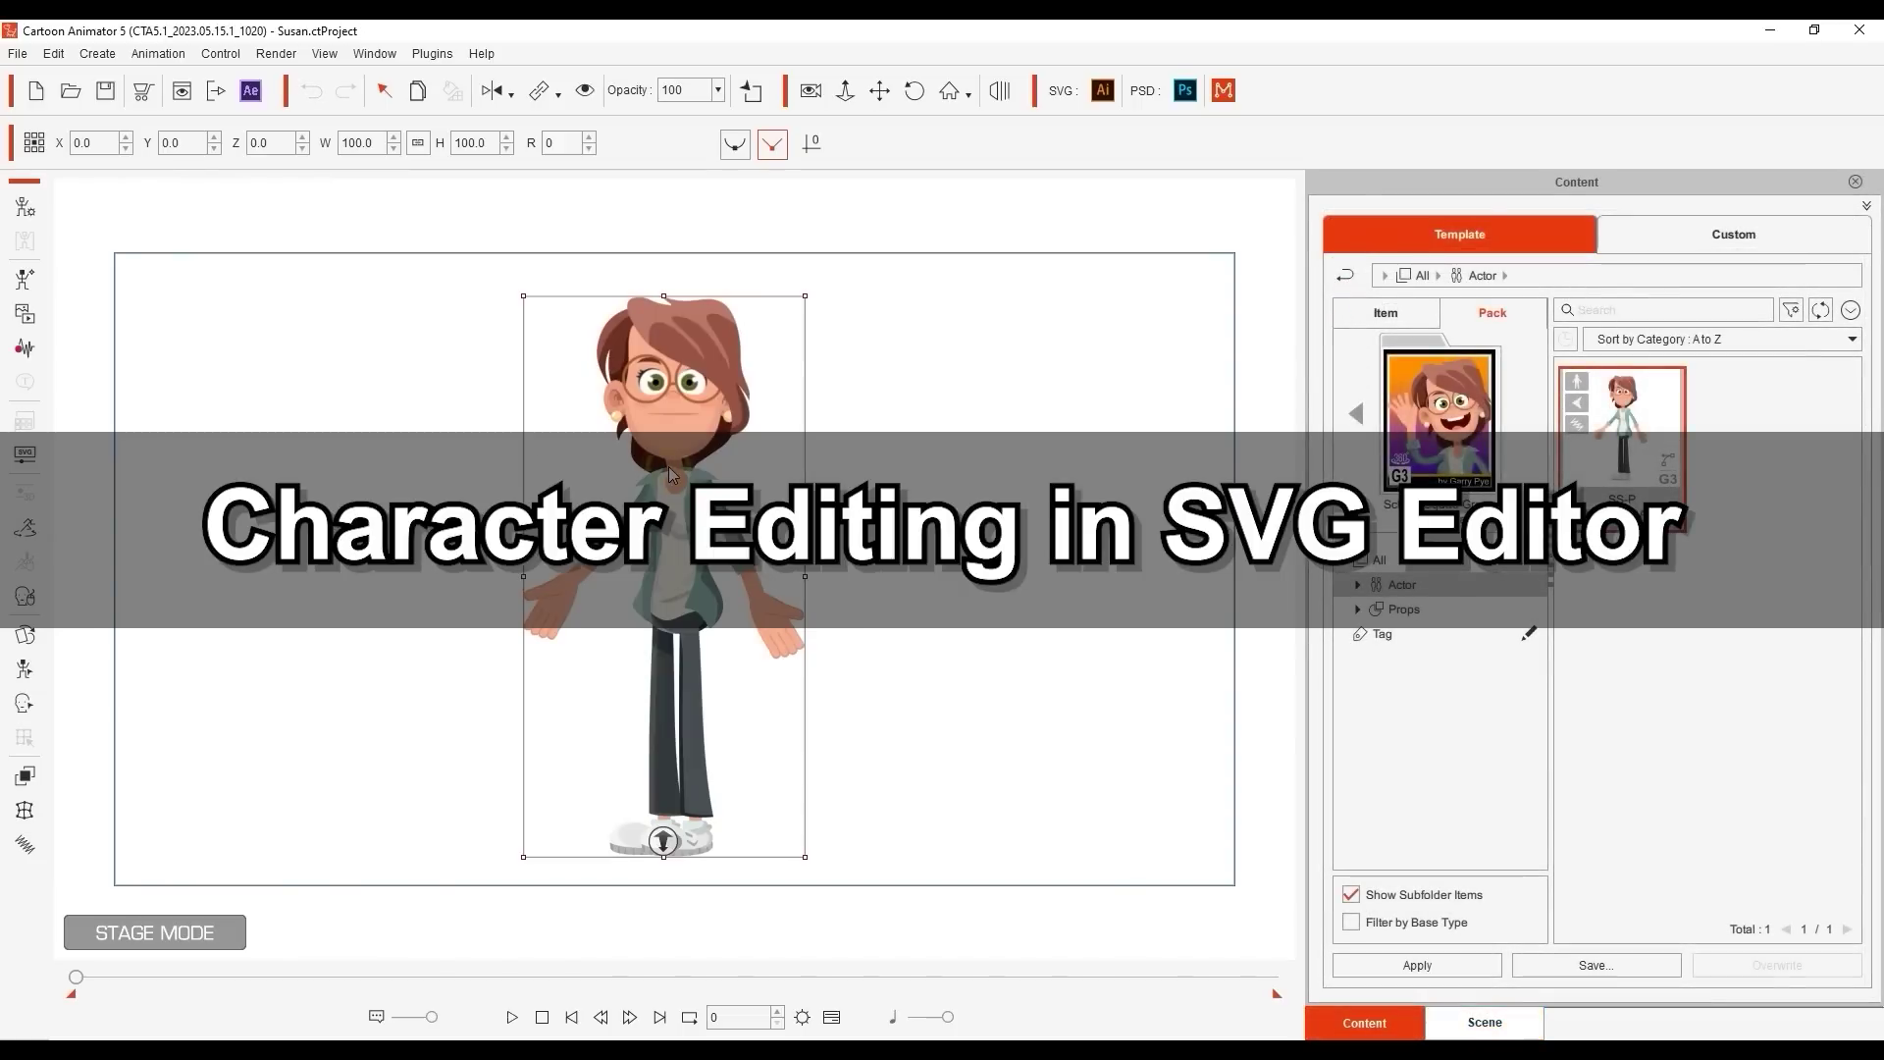
click(27, 208)
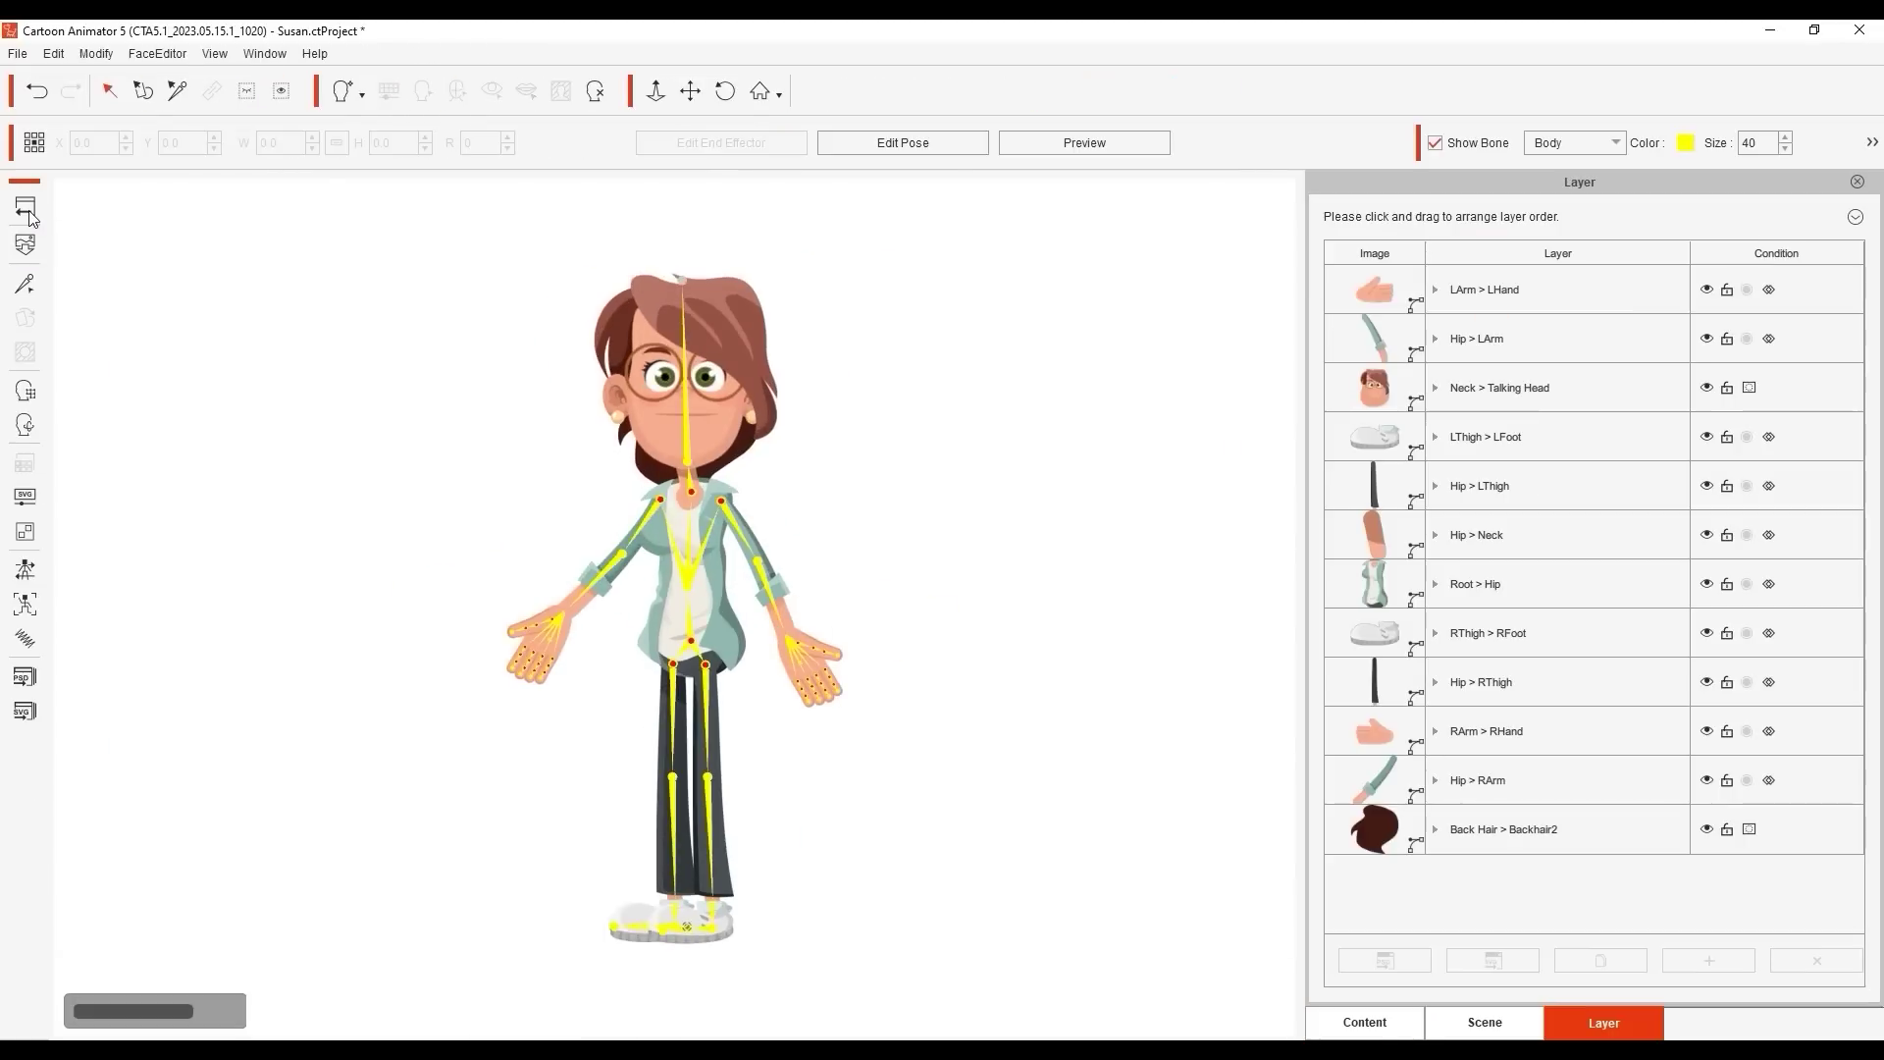
click(26, 715)
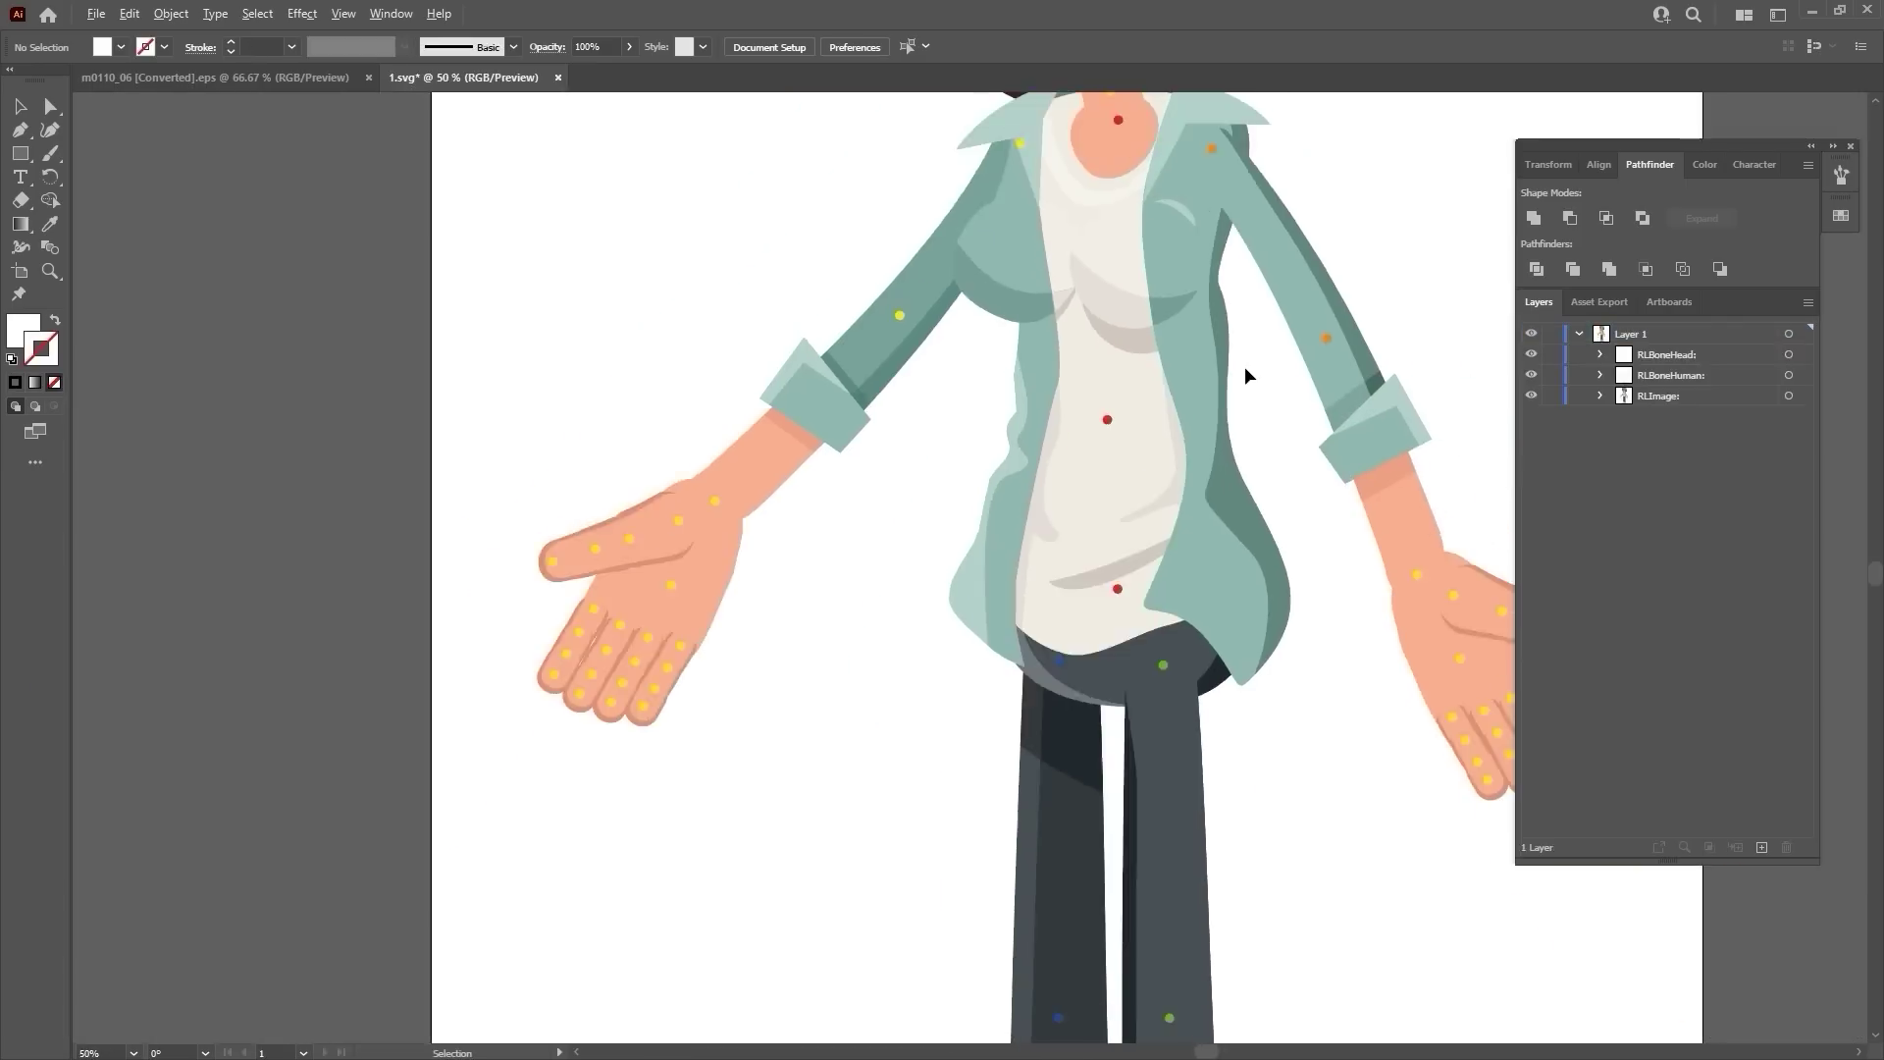
Copy the green zigzag sweater from the m0110_06 clothing artwork and paste it into the character's 1.svg document.
scroll(1245, 369, down, 1)
drag(1366, 278, 1046, 536)
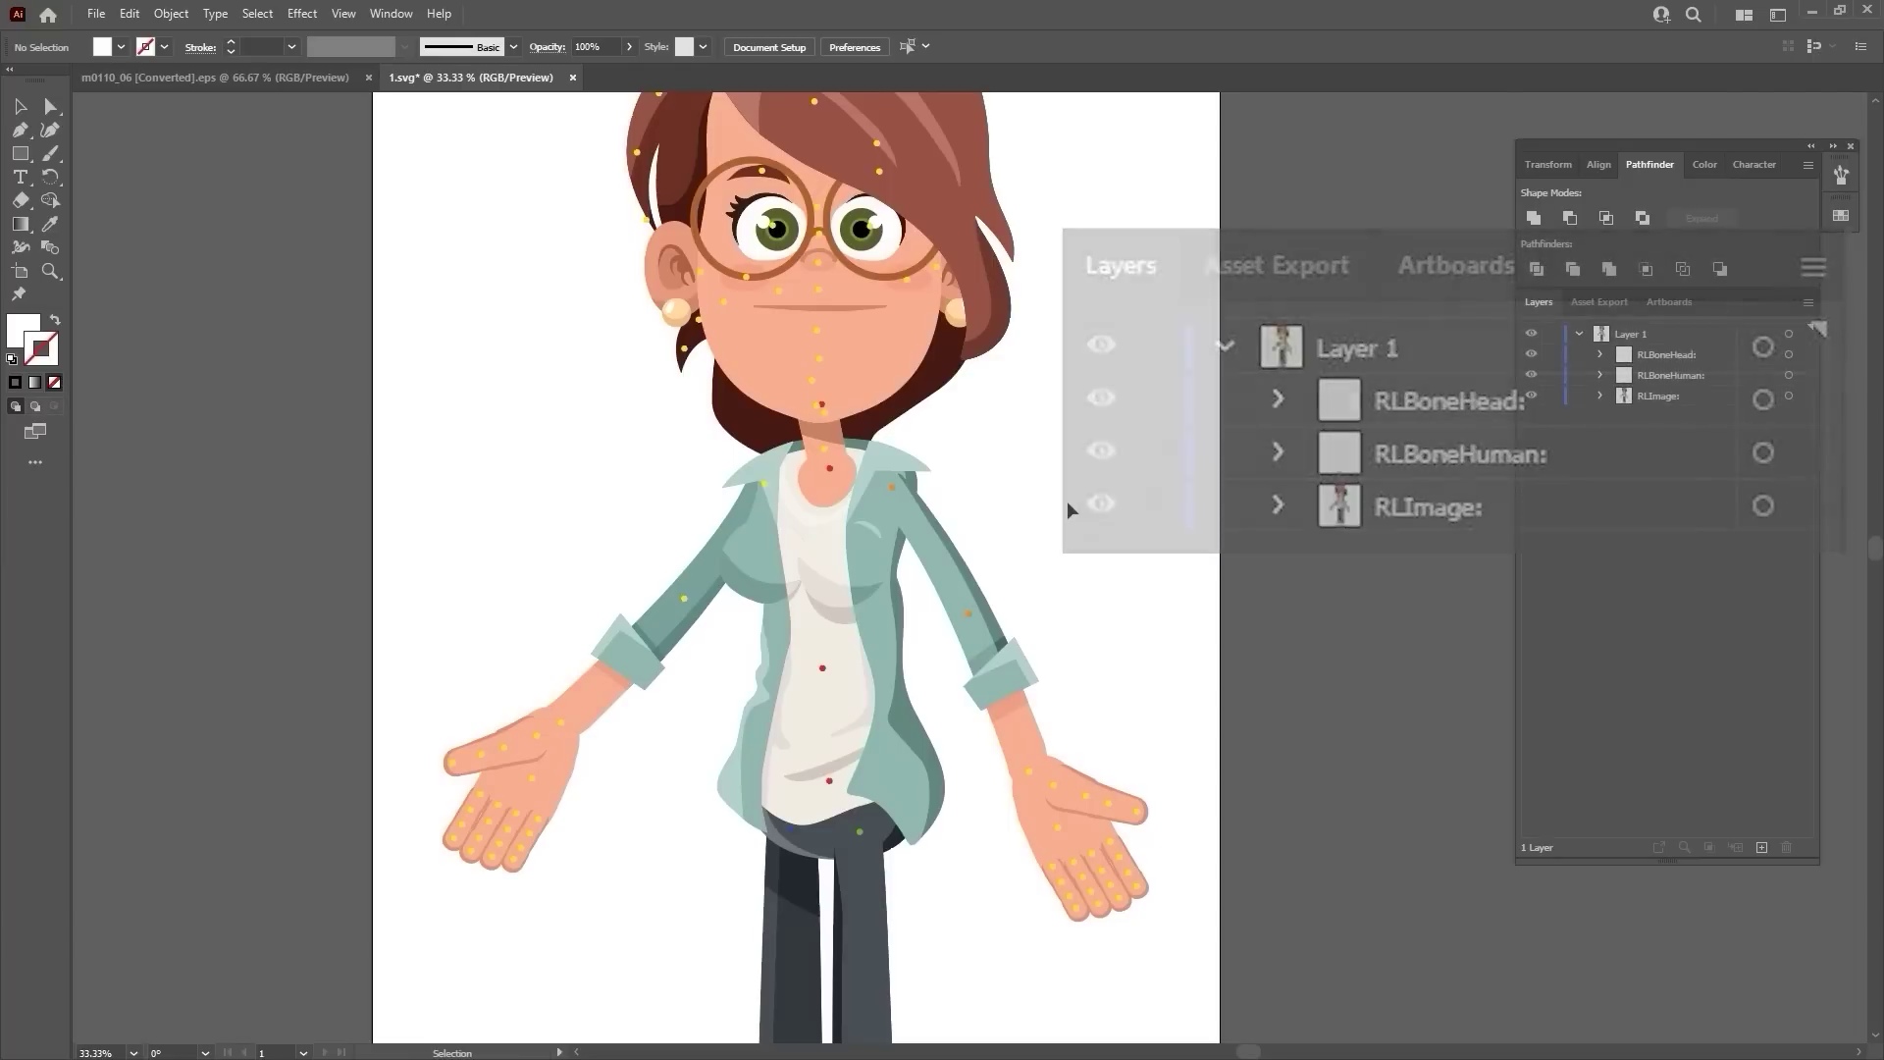
click(312, 79)
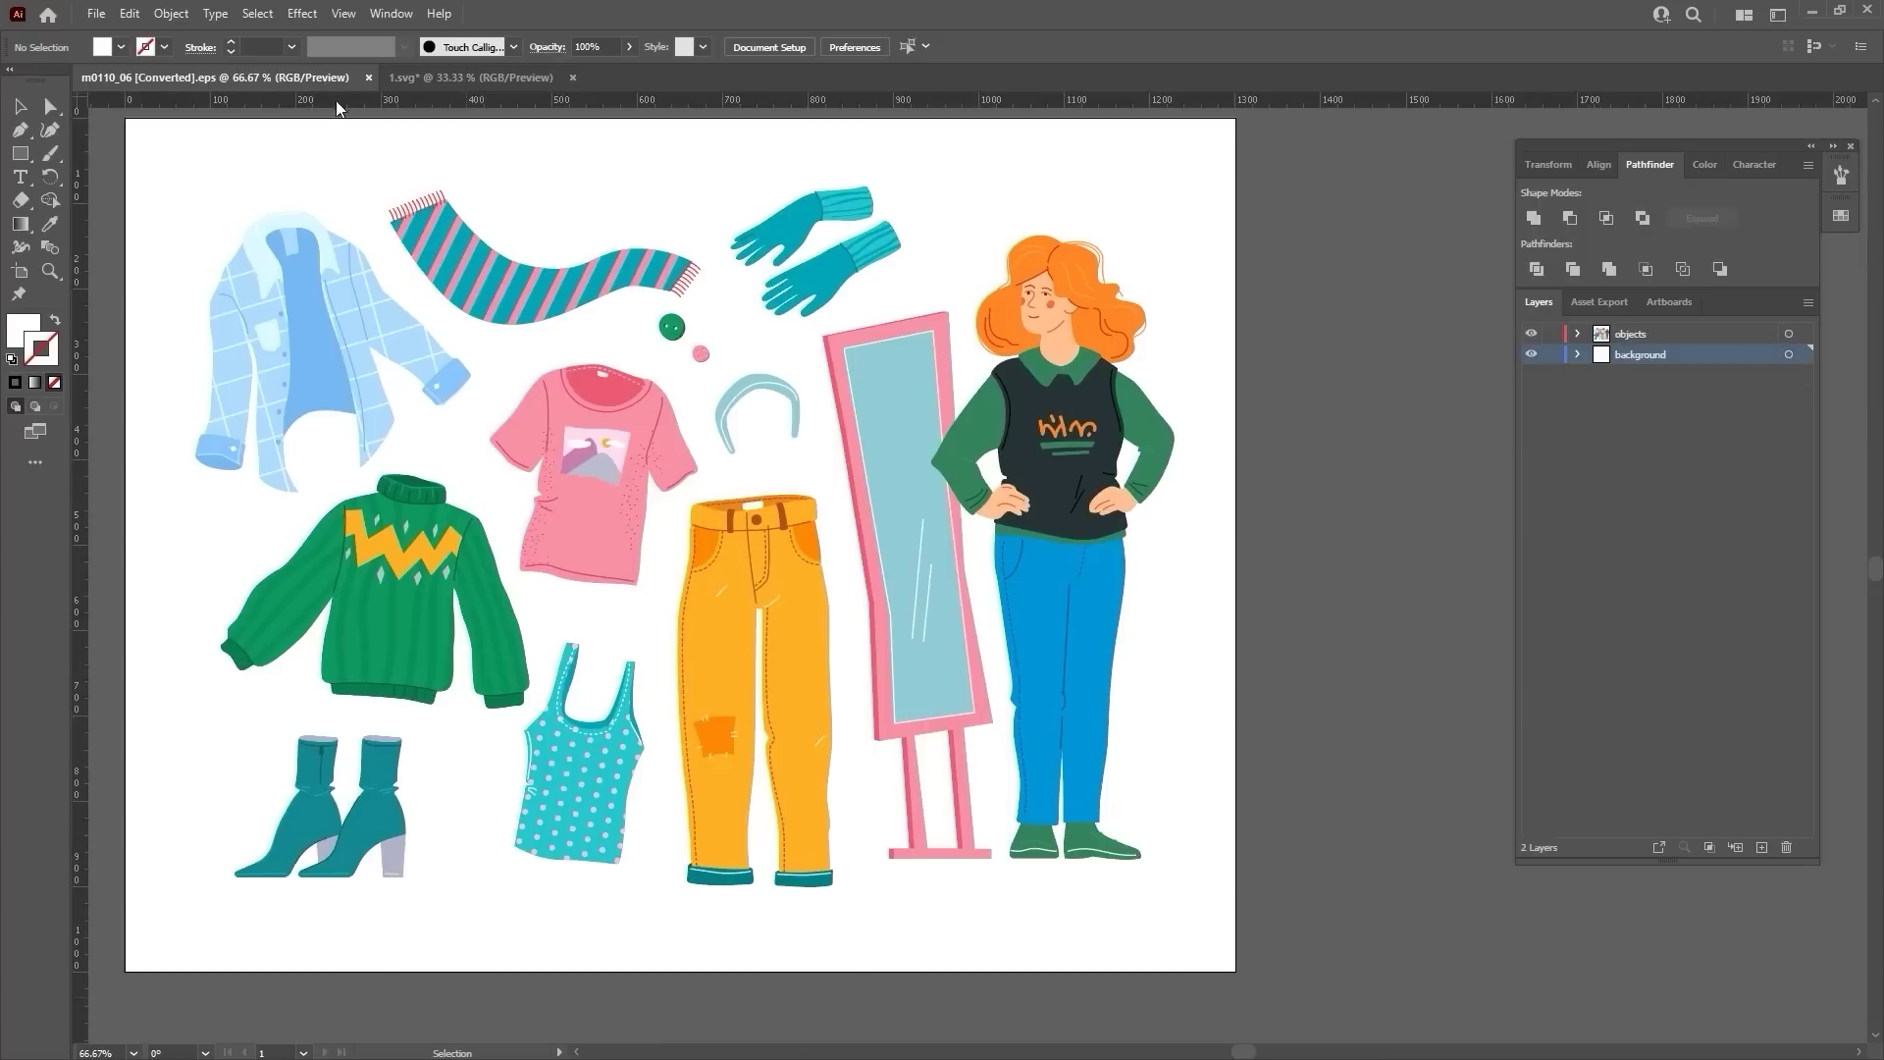
click(447, 558)
click(444, 84)
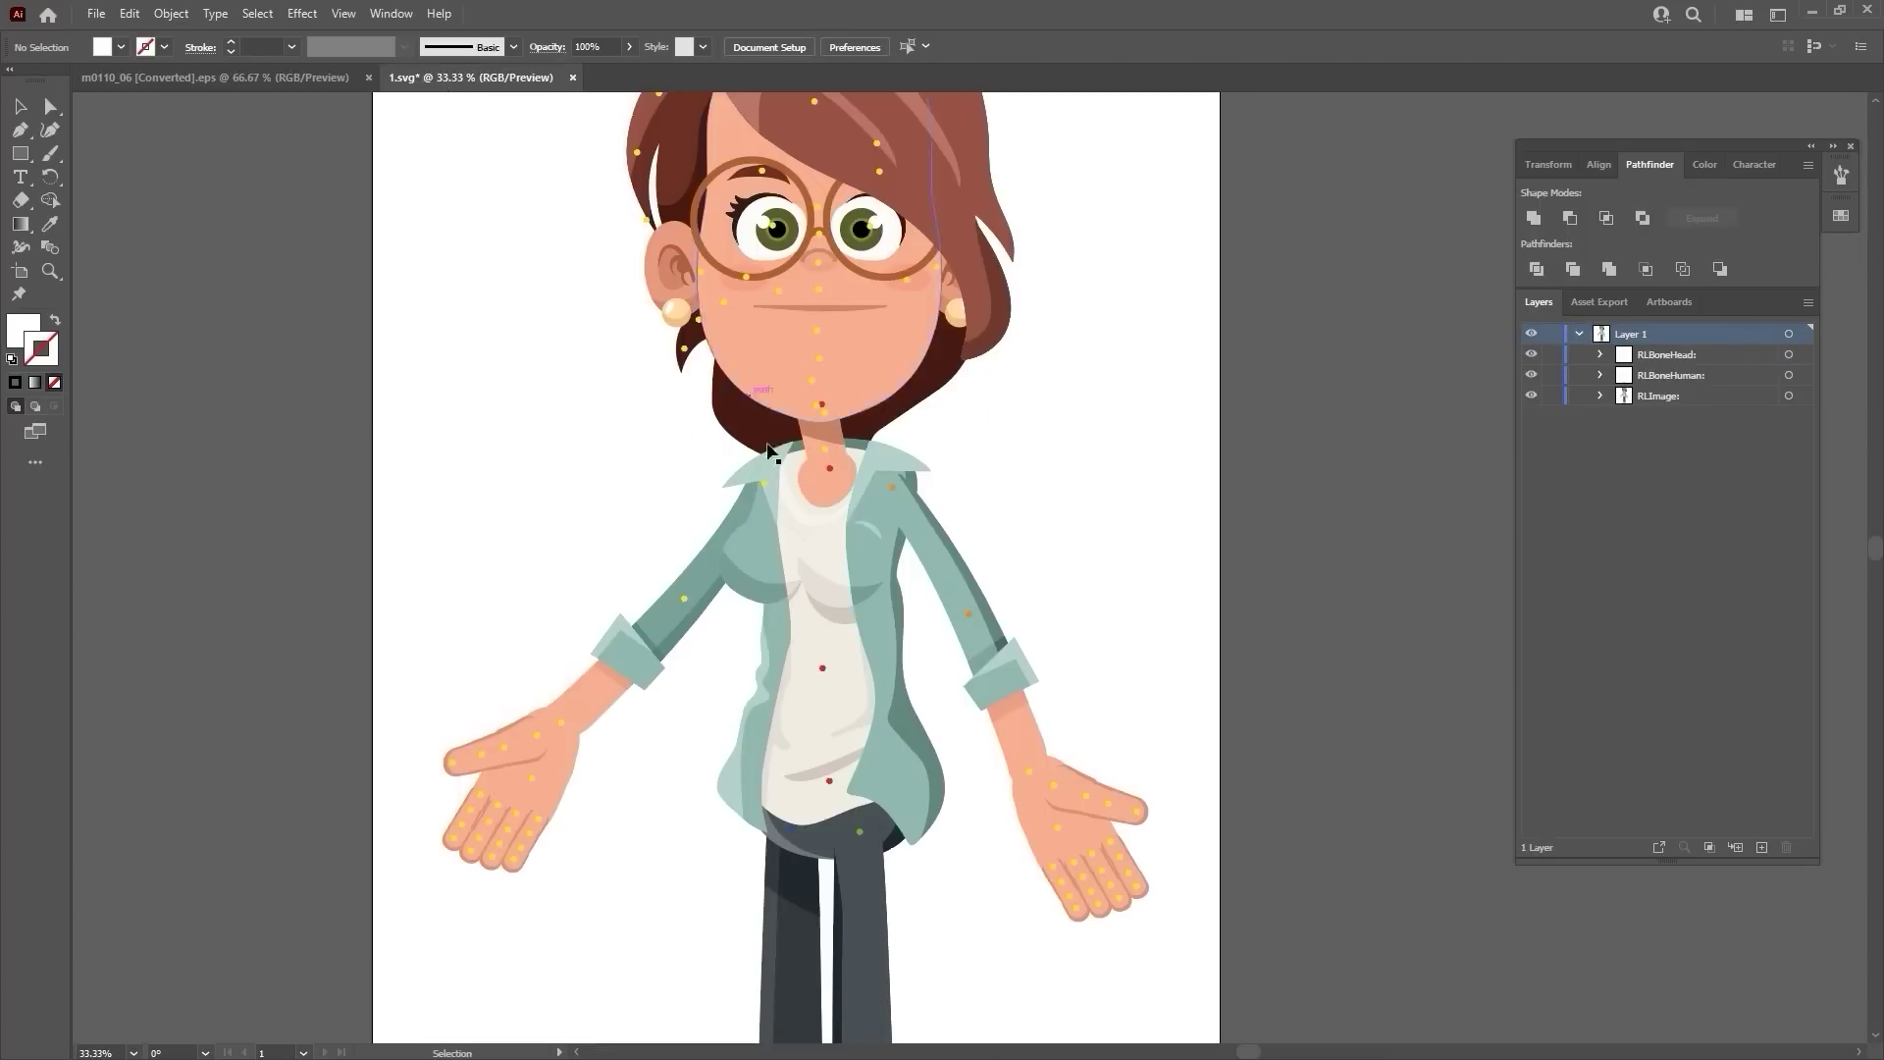
key(ctrl+v)
Position the pasted green sweater over the character's torso and scale it to fit the body.
drag(996, 579, 838, 644)
drag(907, 579, 1058, 403)
drag(857, 606, 850, 551)
click(1095, 434)
Isolate the sweater group and cut its green outline at the shoulder and armpit of one sleeve with the Scissors tool.
scroll(788, 493, up, 3)
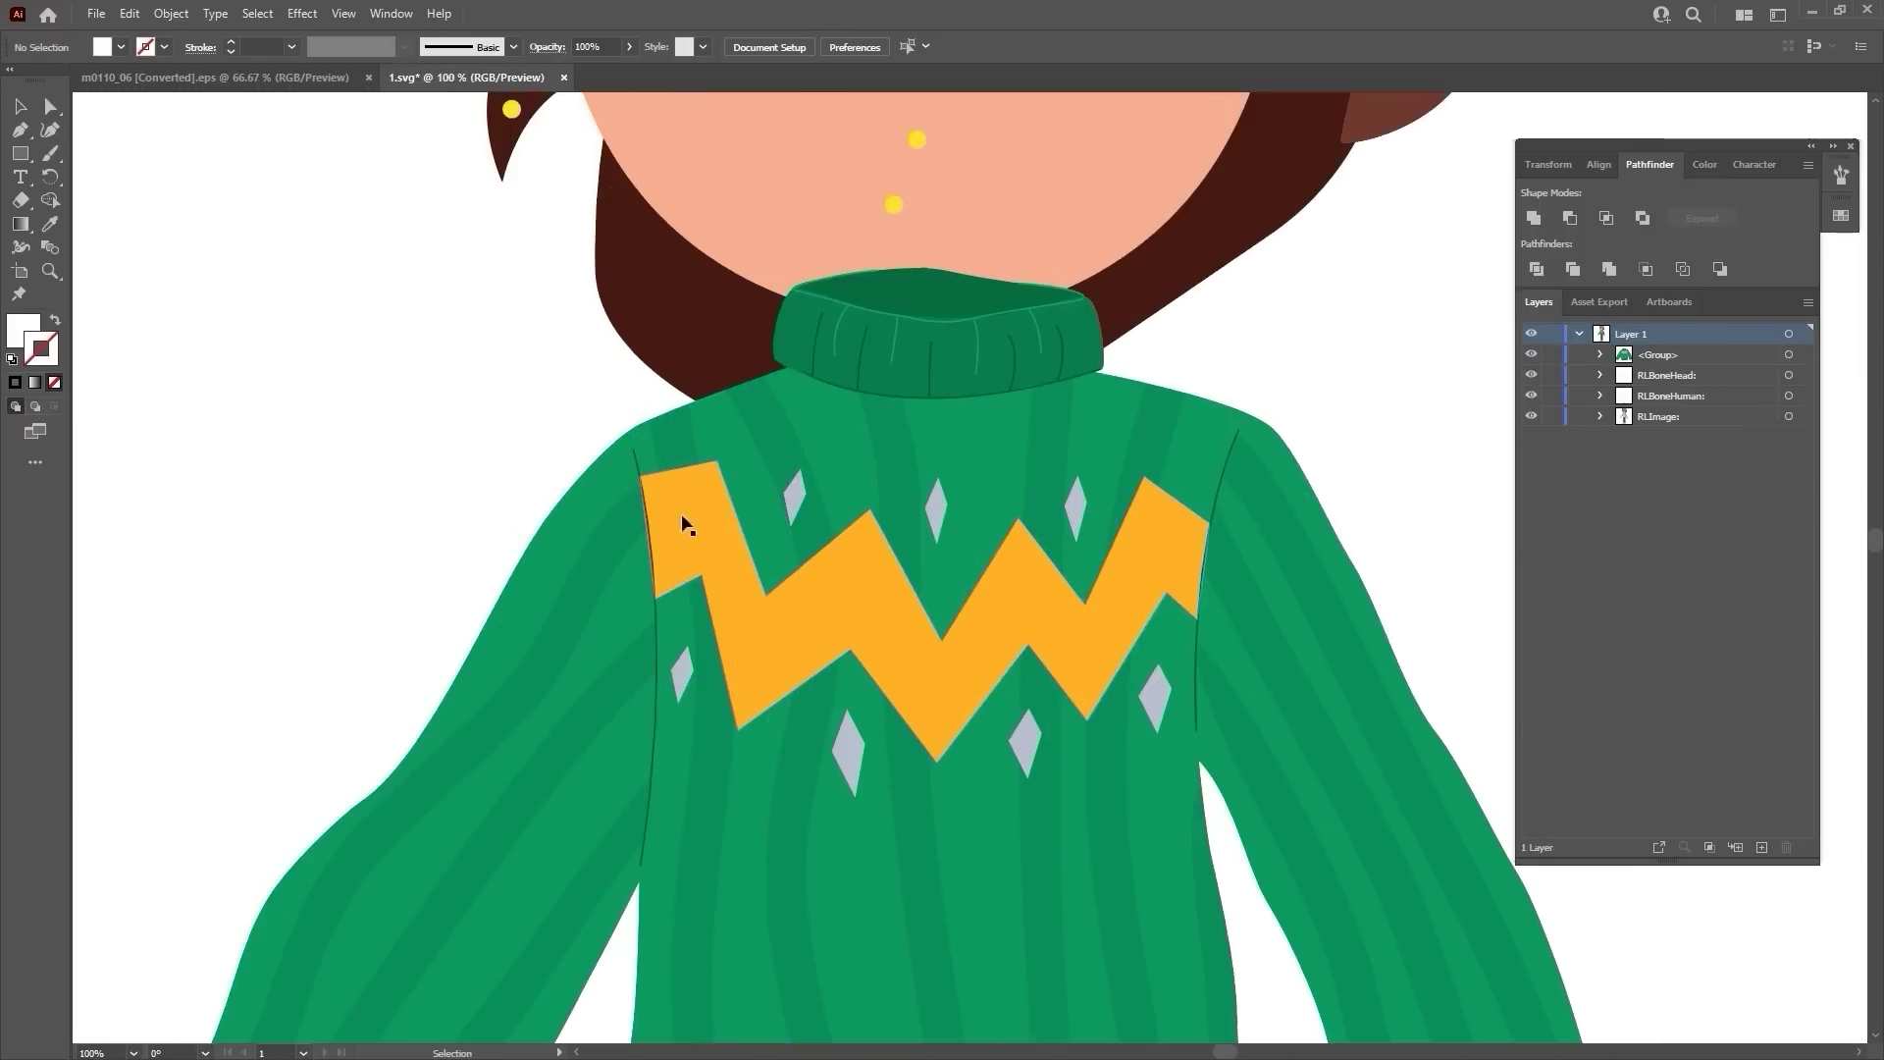
drag(681, 524, 388, 300)
click(956, 247)
double_click(956, 251)
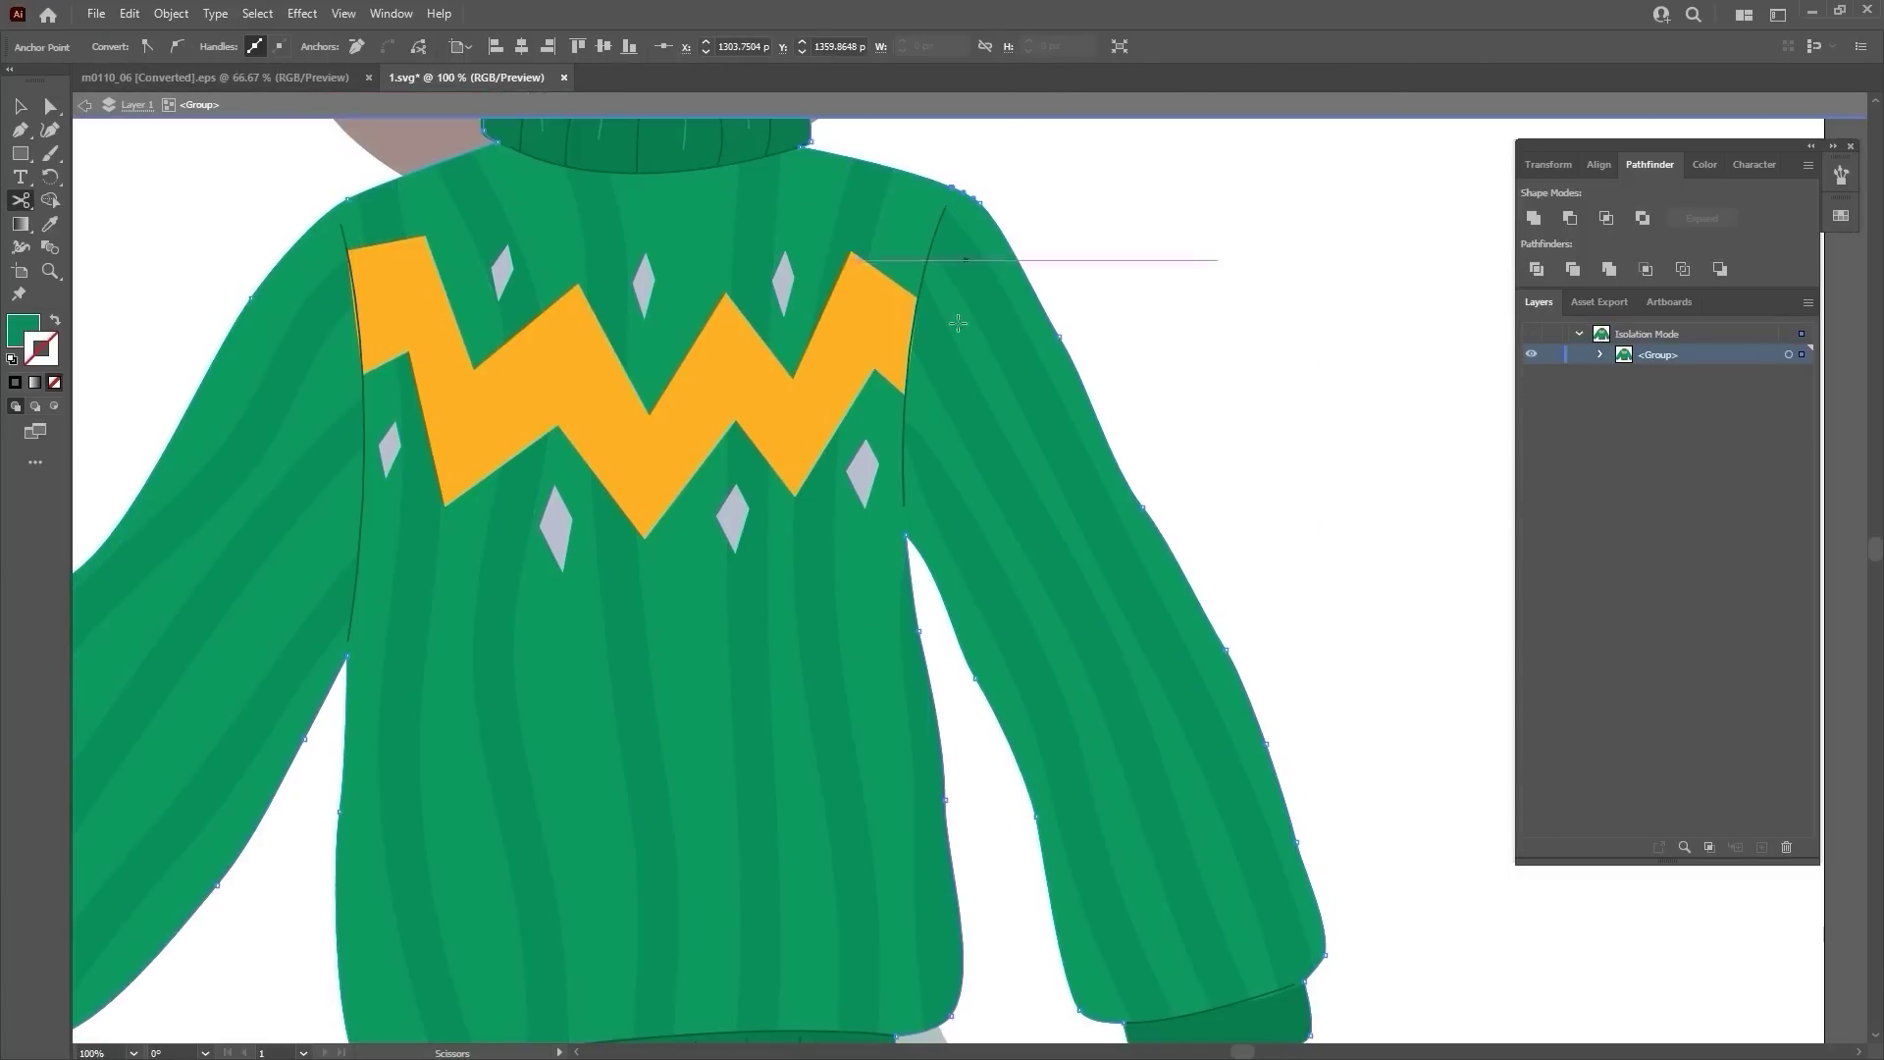
key(c)
key(v)
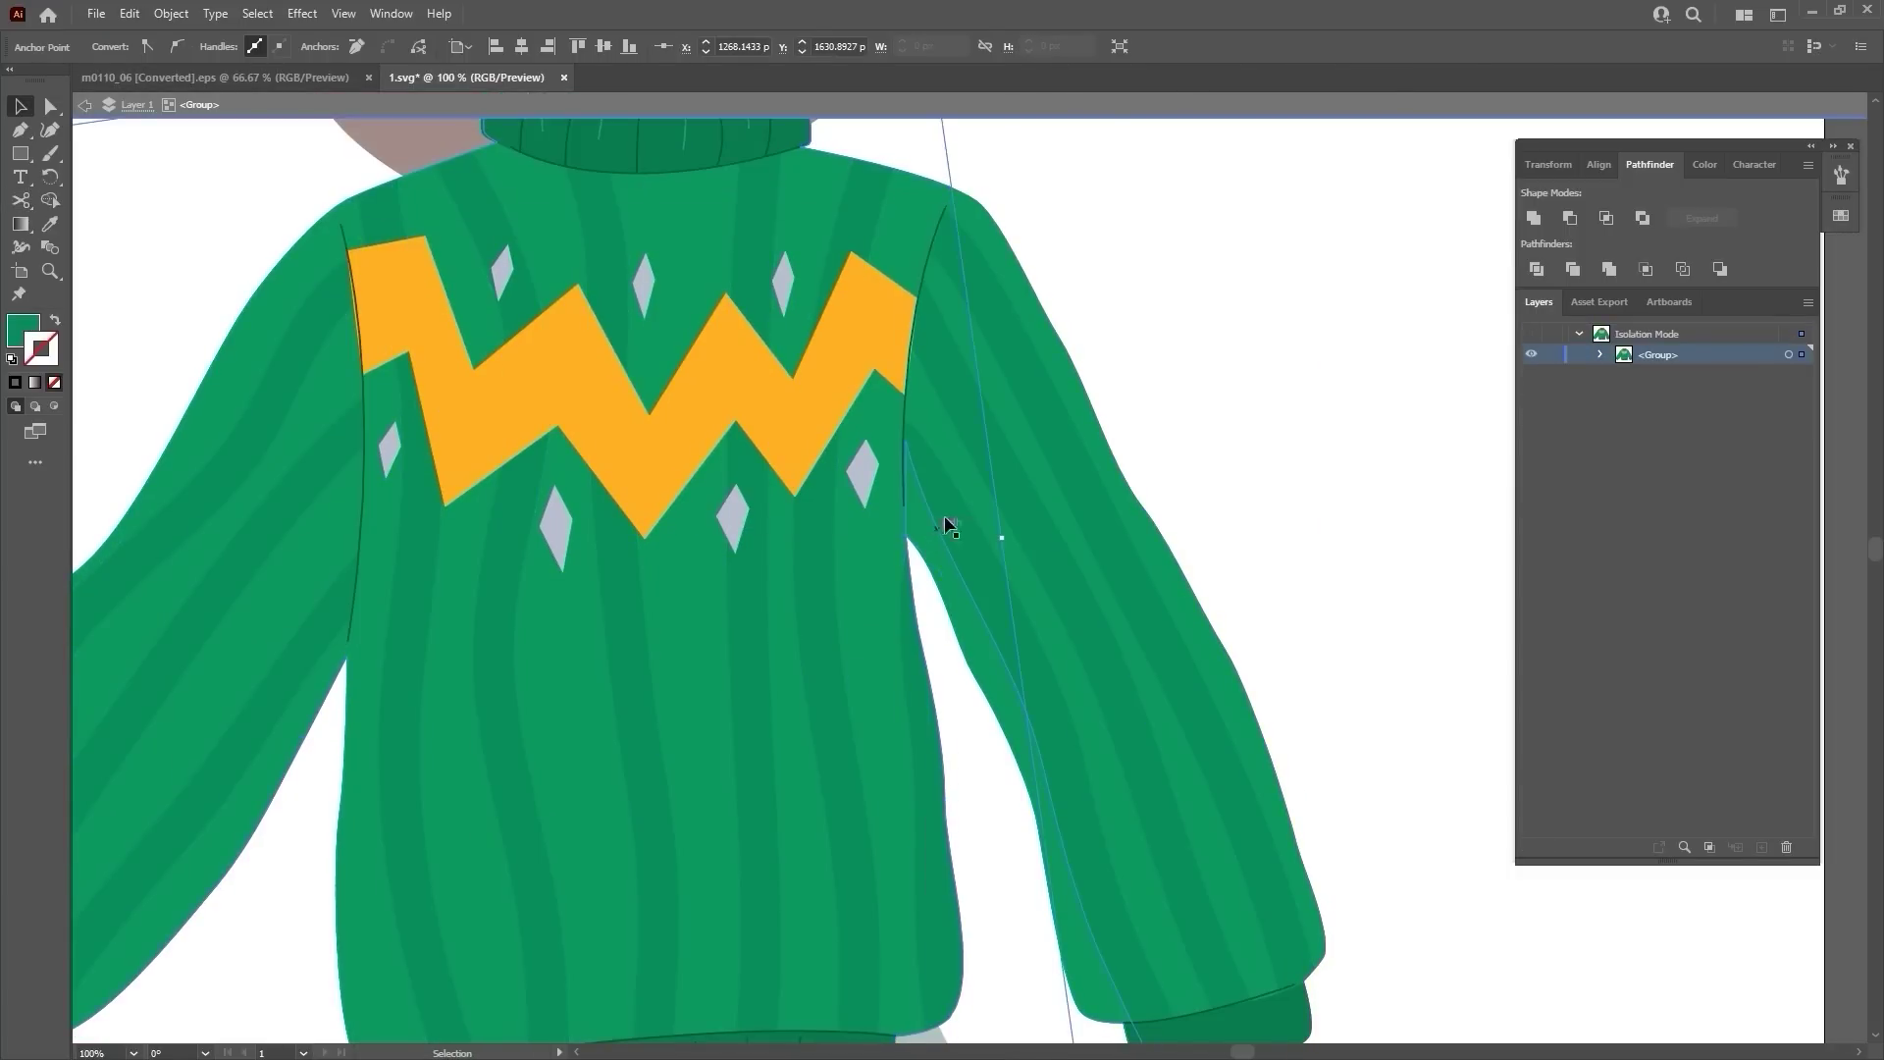
scroll(959, 495, down, 1)
scroll(960, 495, up, 1)
Draw a rounded shoulder end on the detached sweater sleeve with the Pen tool.
drag(1263, 922, 1093, 377)
click(1170, 265)
double_click(1072, 382)
scroll(914, 405, up, 2)
key(p)
drag(1211, 200, 1128, 203)
drag(947, 300, 904, 433)
drag(1144, 722, 1146, 727)
key(v)
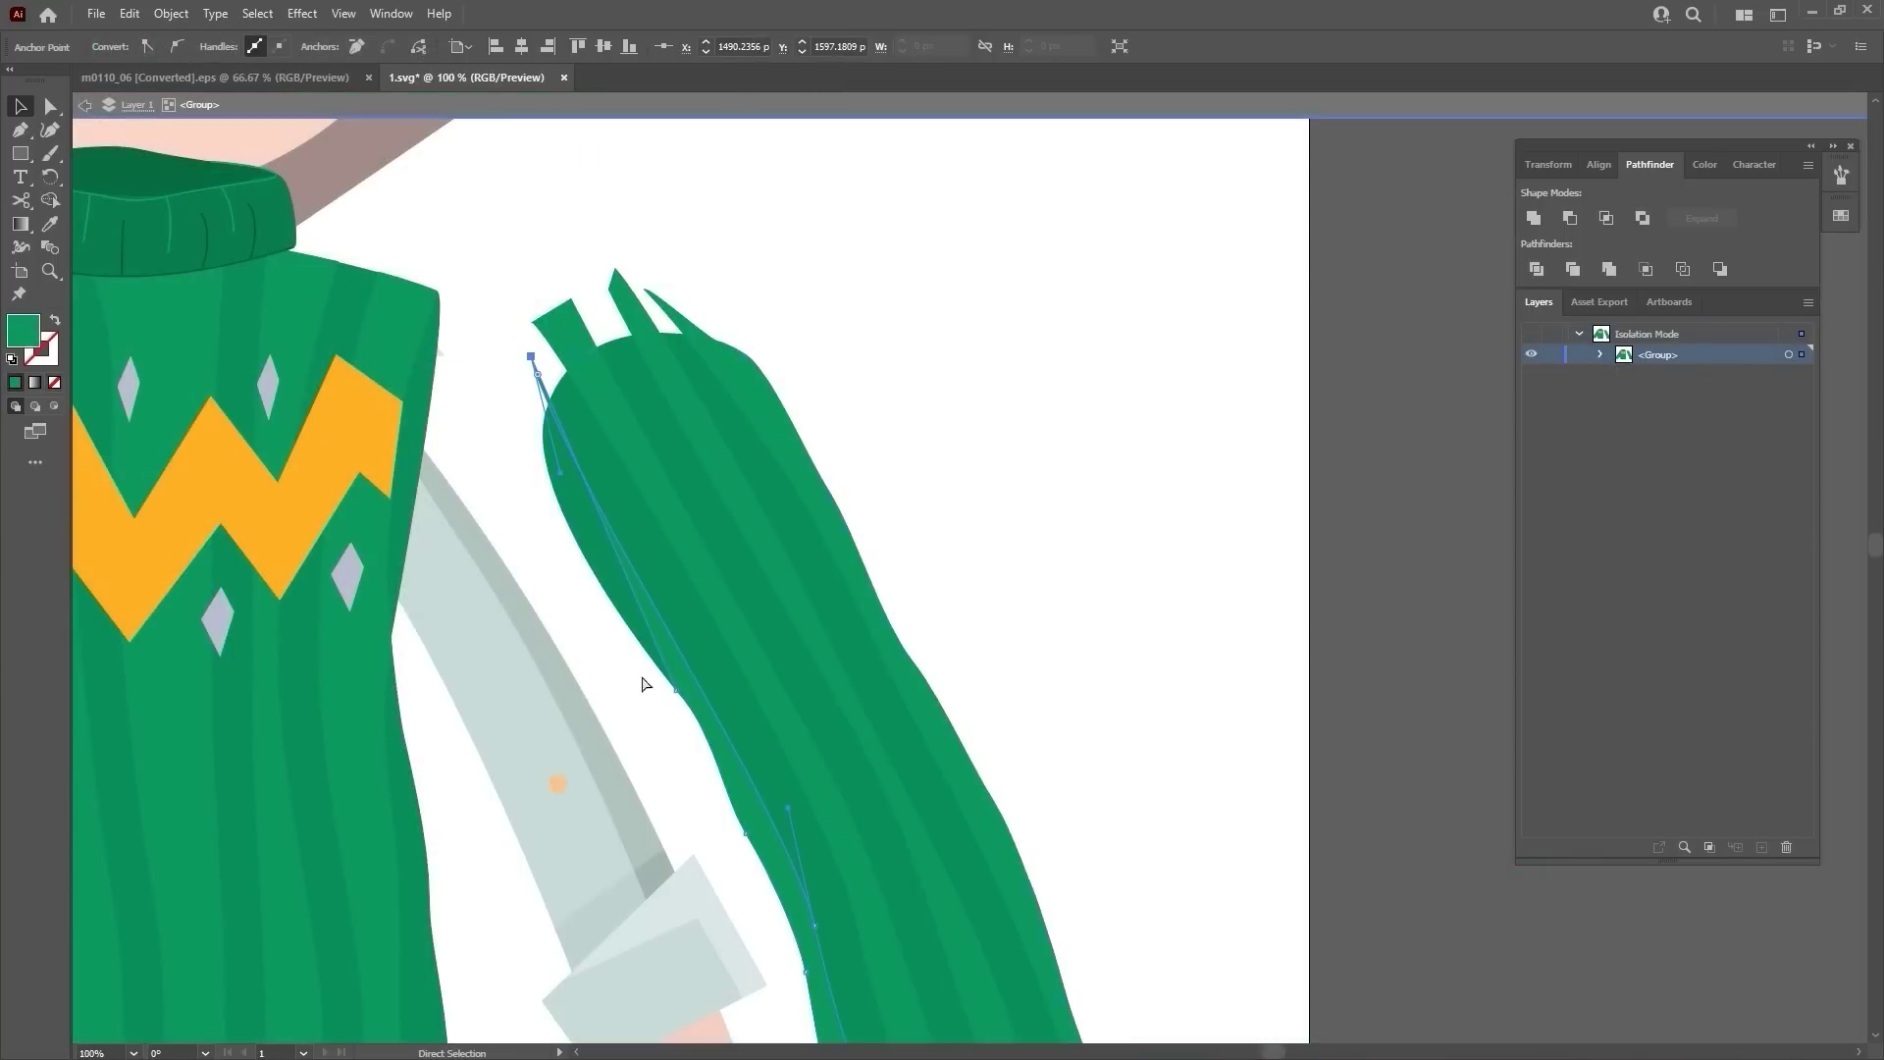
Reshape the sleeve's inner edge stripe and trim the ragged stripe ends beyond the rounded shoulder with Shape Builder.
drag(676, 690, 499, 512)
drag(937, 462, 629, 707)
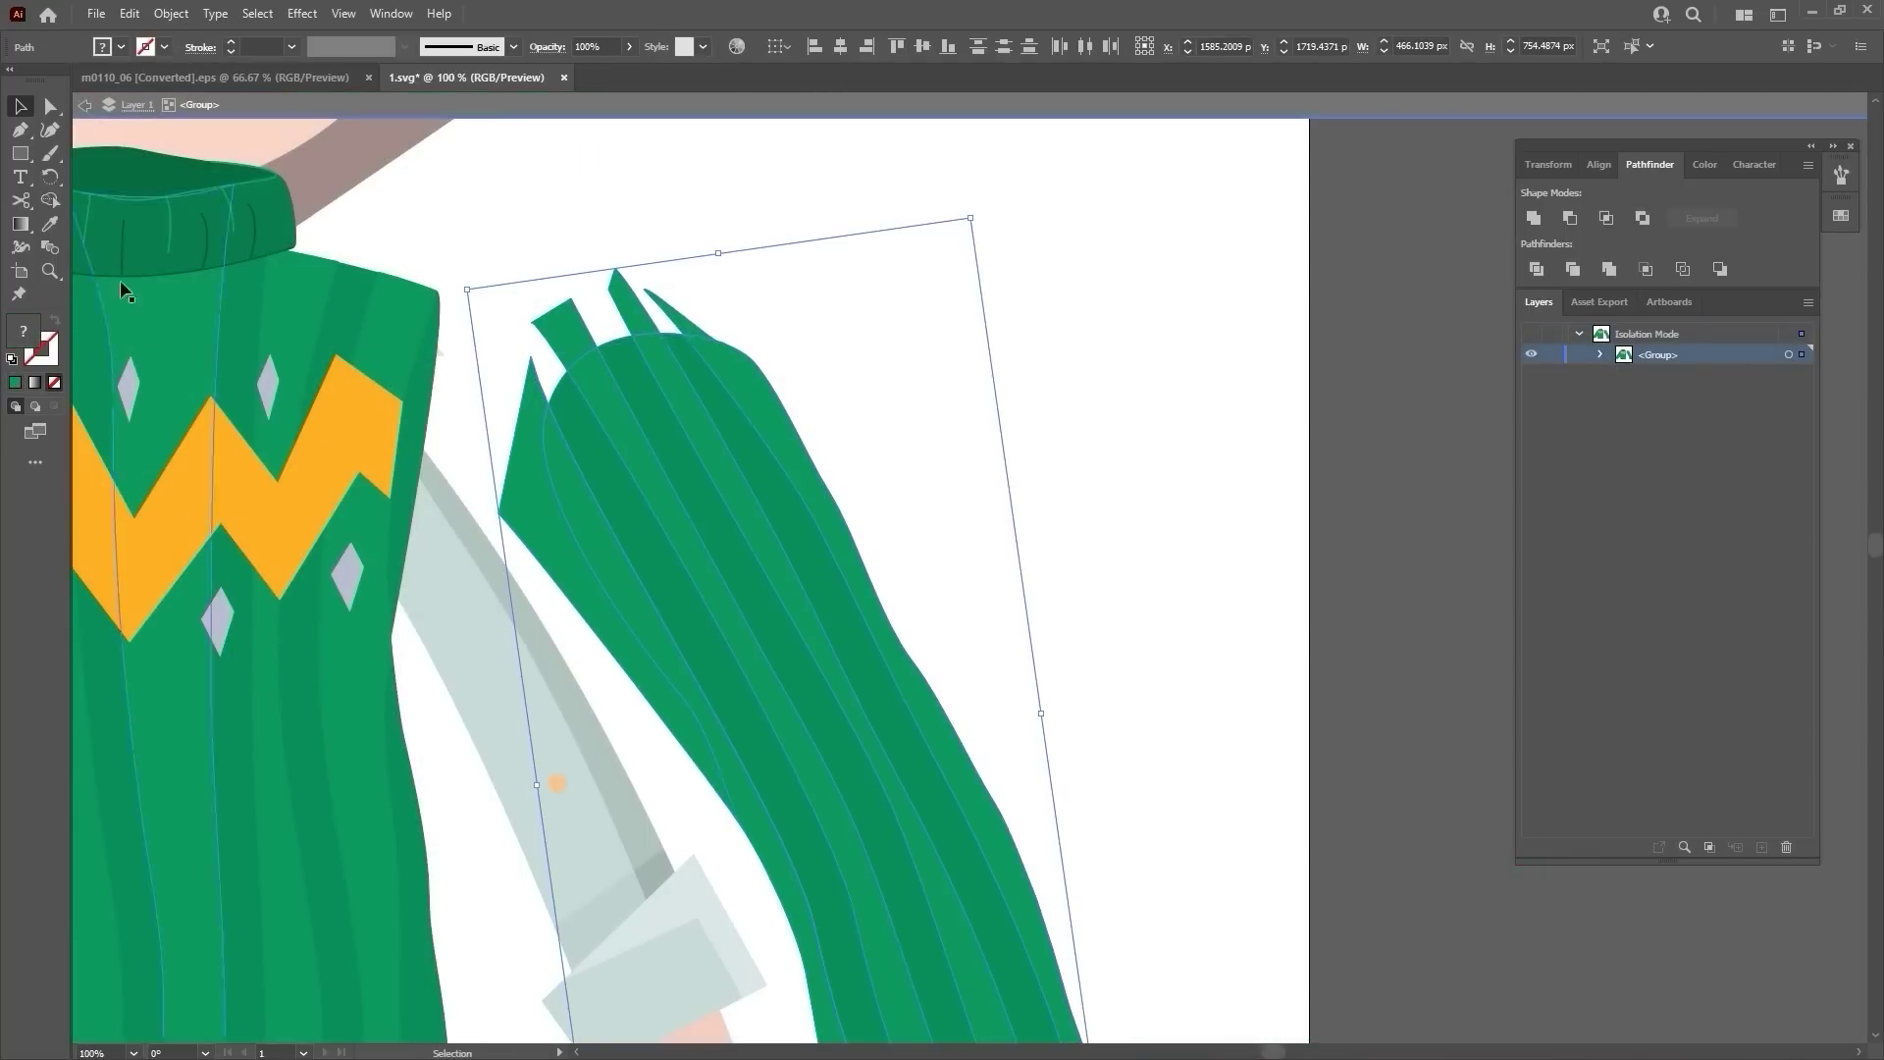
click(50, 200)
mouse_move(709, 291)
mouse_down()
mouse_move(569, 354)
mouse_move(532, 415)
mouse_up()
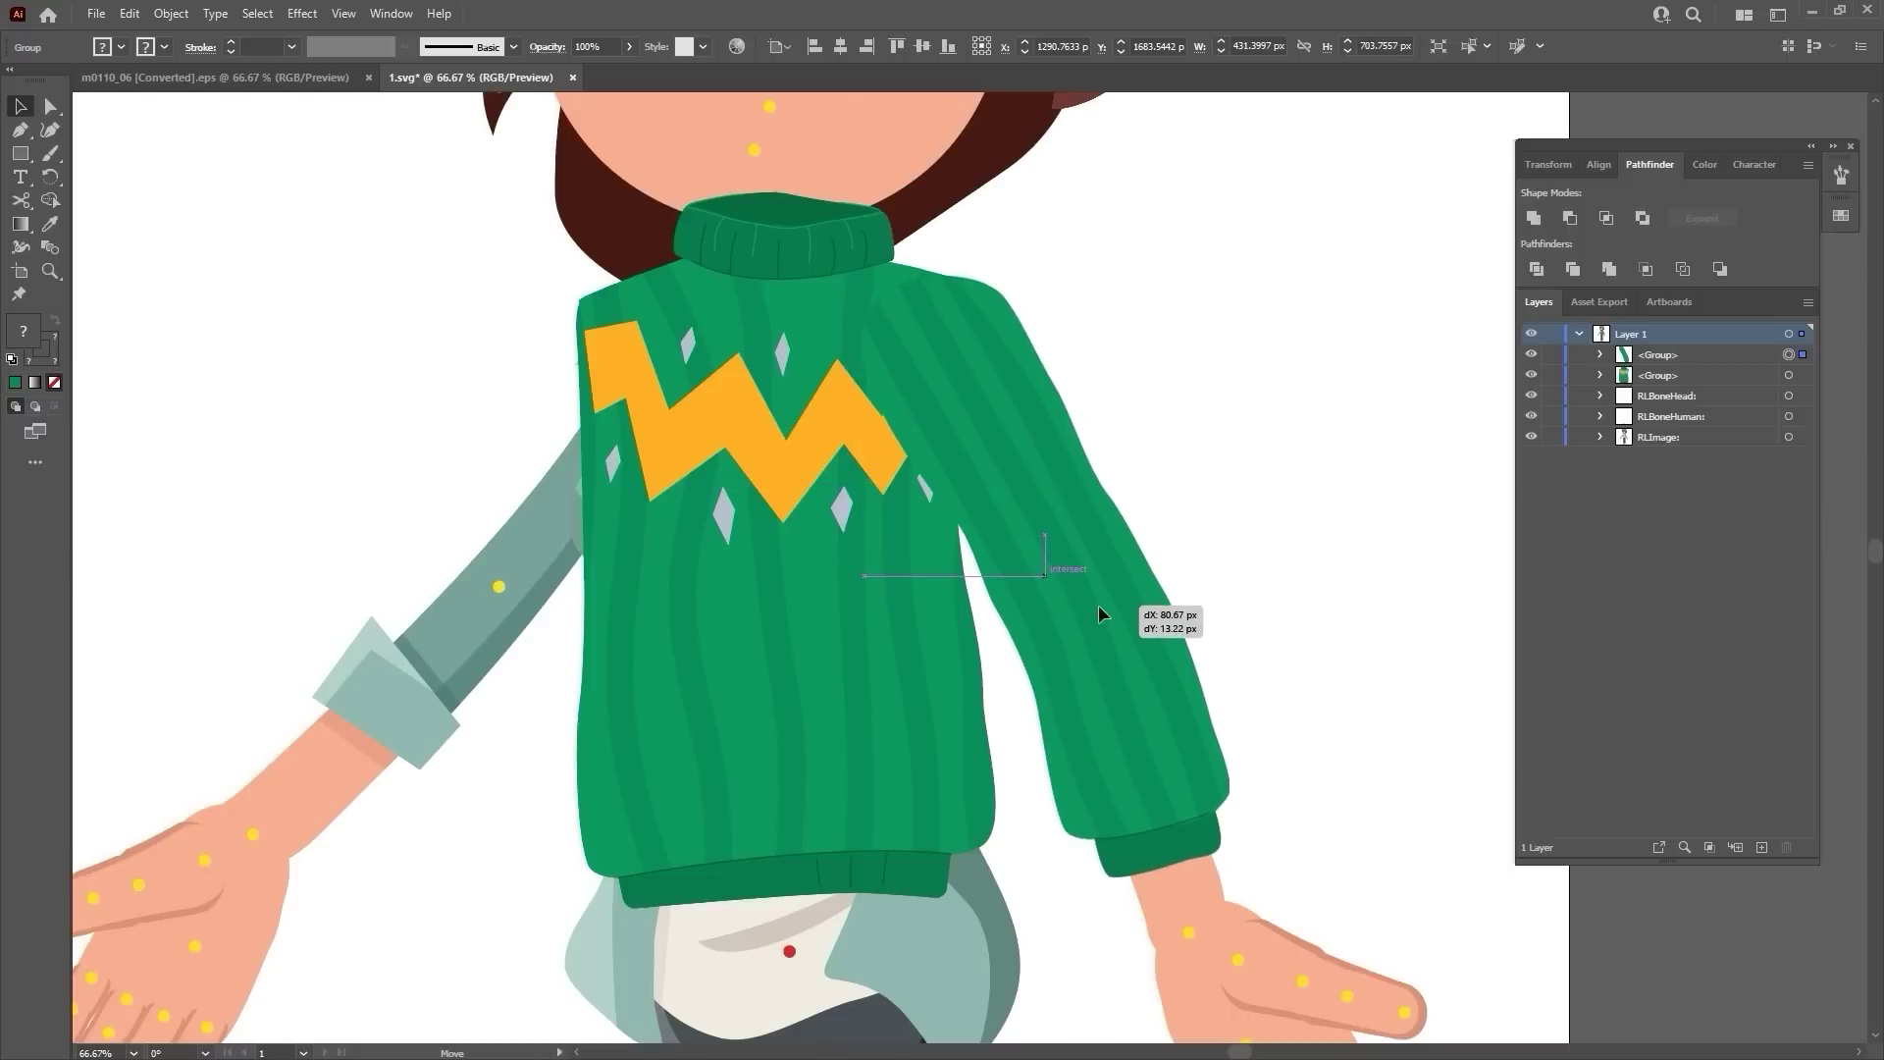
Place the separated sleeve against the sweater's shoulder and rotate it slightly to follow the character's arm.
click(1097, 604)
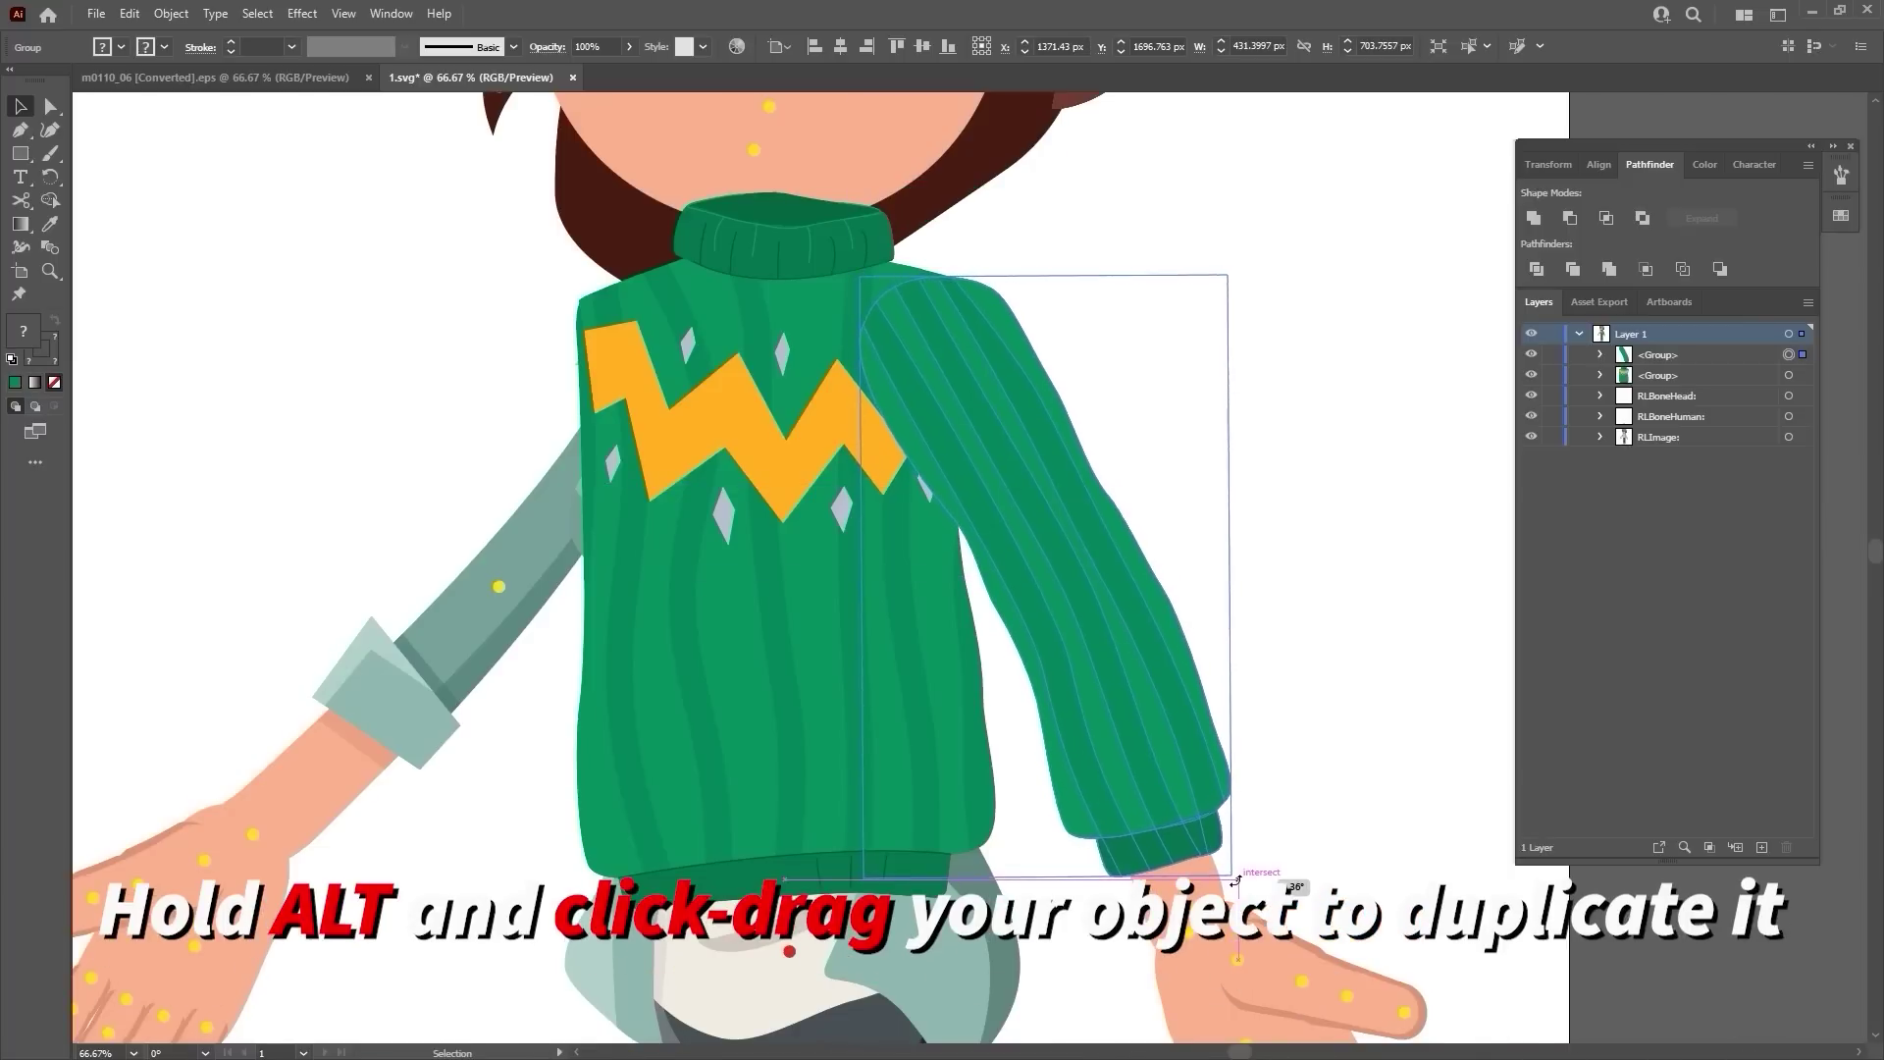
click(1323, 768)
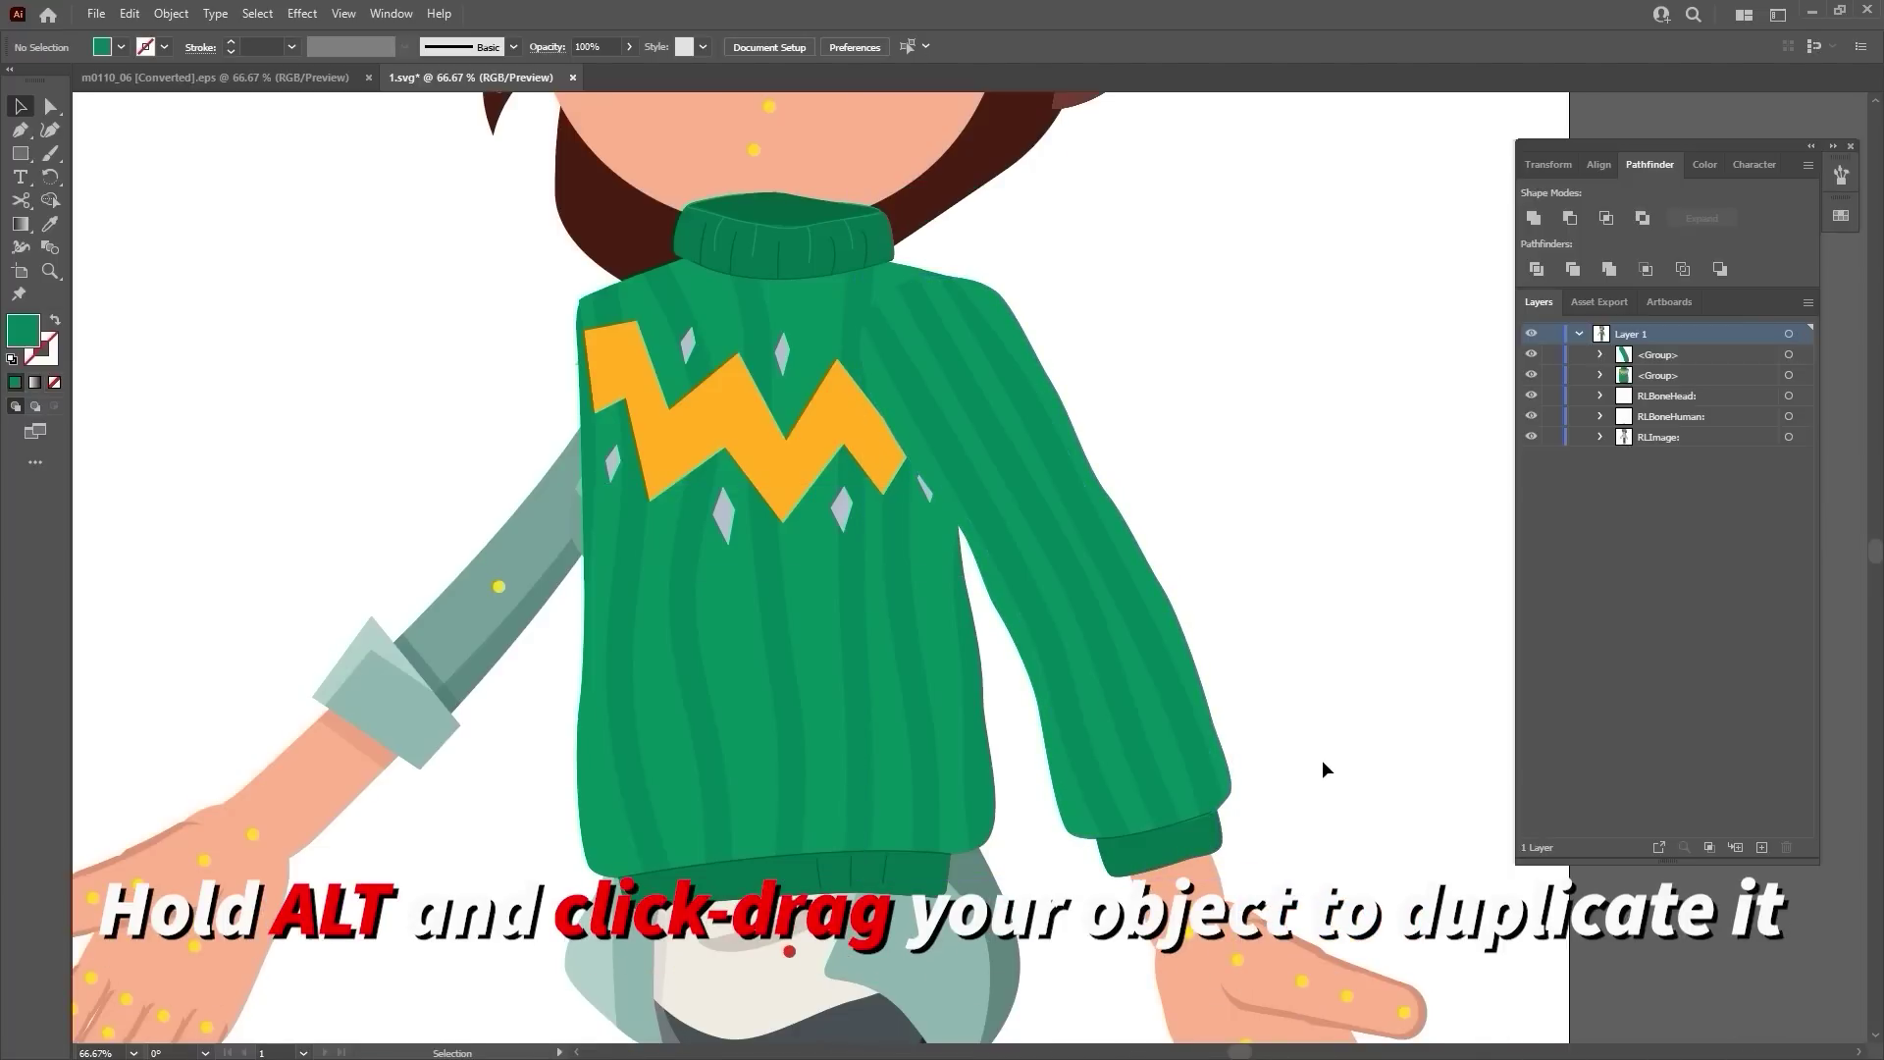
click(1165, 740)
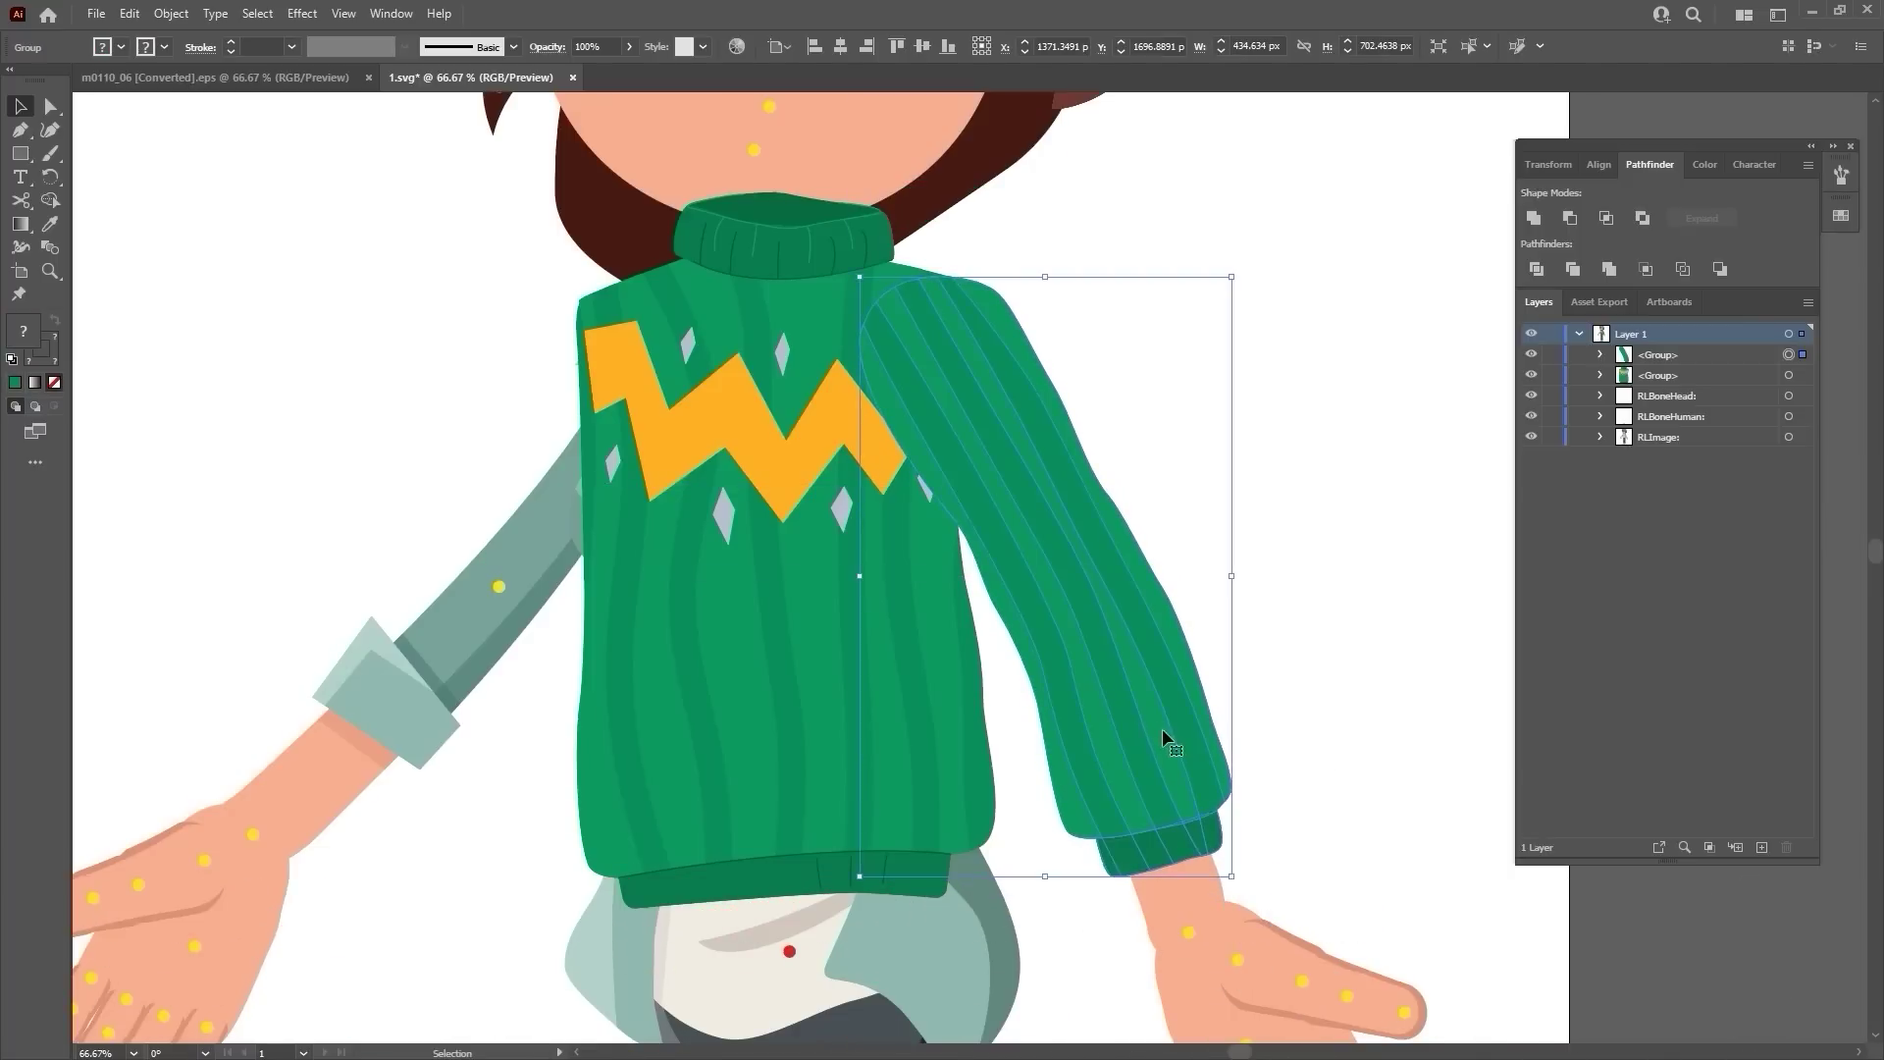
Duplicate the sweater sleeve over the character's other arm and reflect the copy about the vertical axis.
drag(1165, 741, 611, 690)
right_click(541, 655)
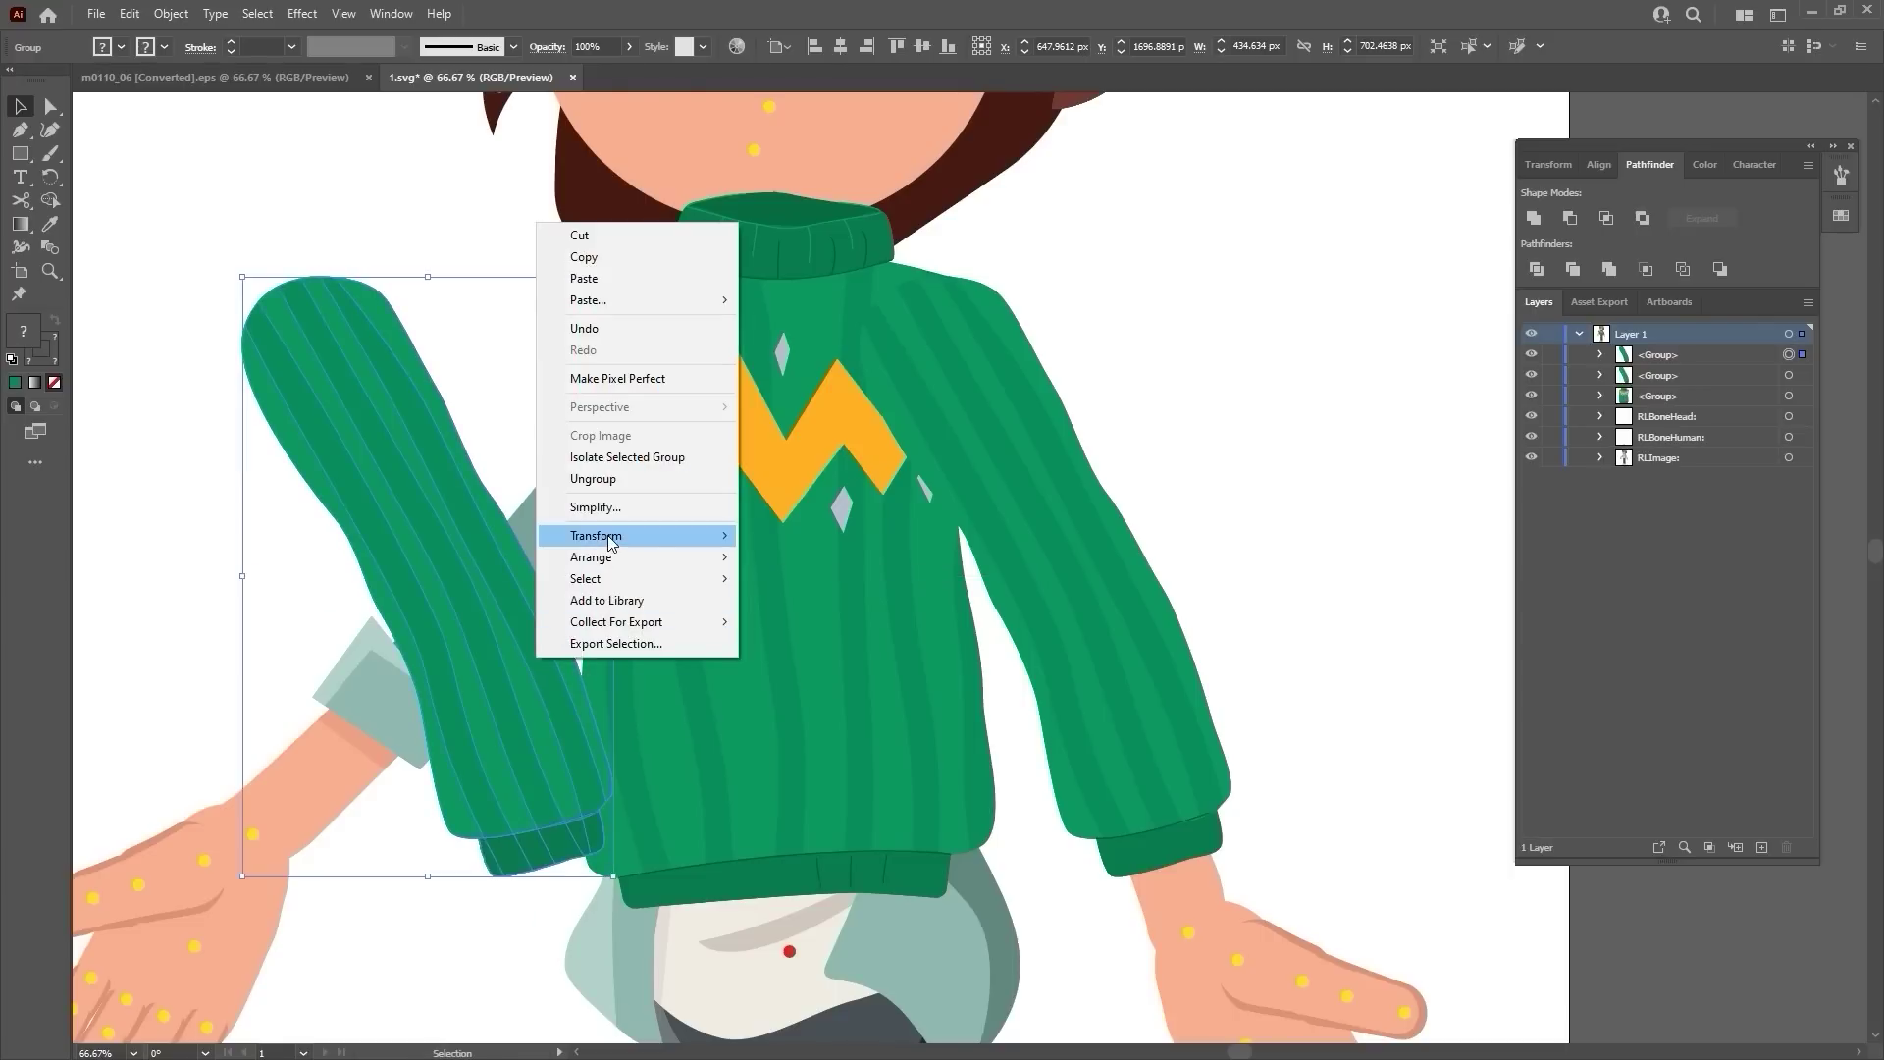
mouse_move(608, 534)
click(836, 610)
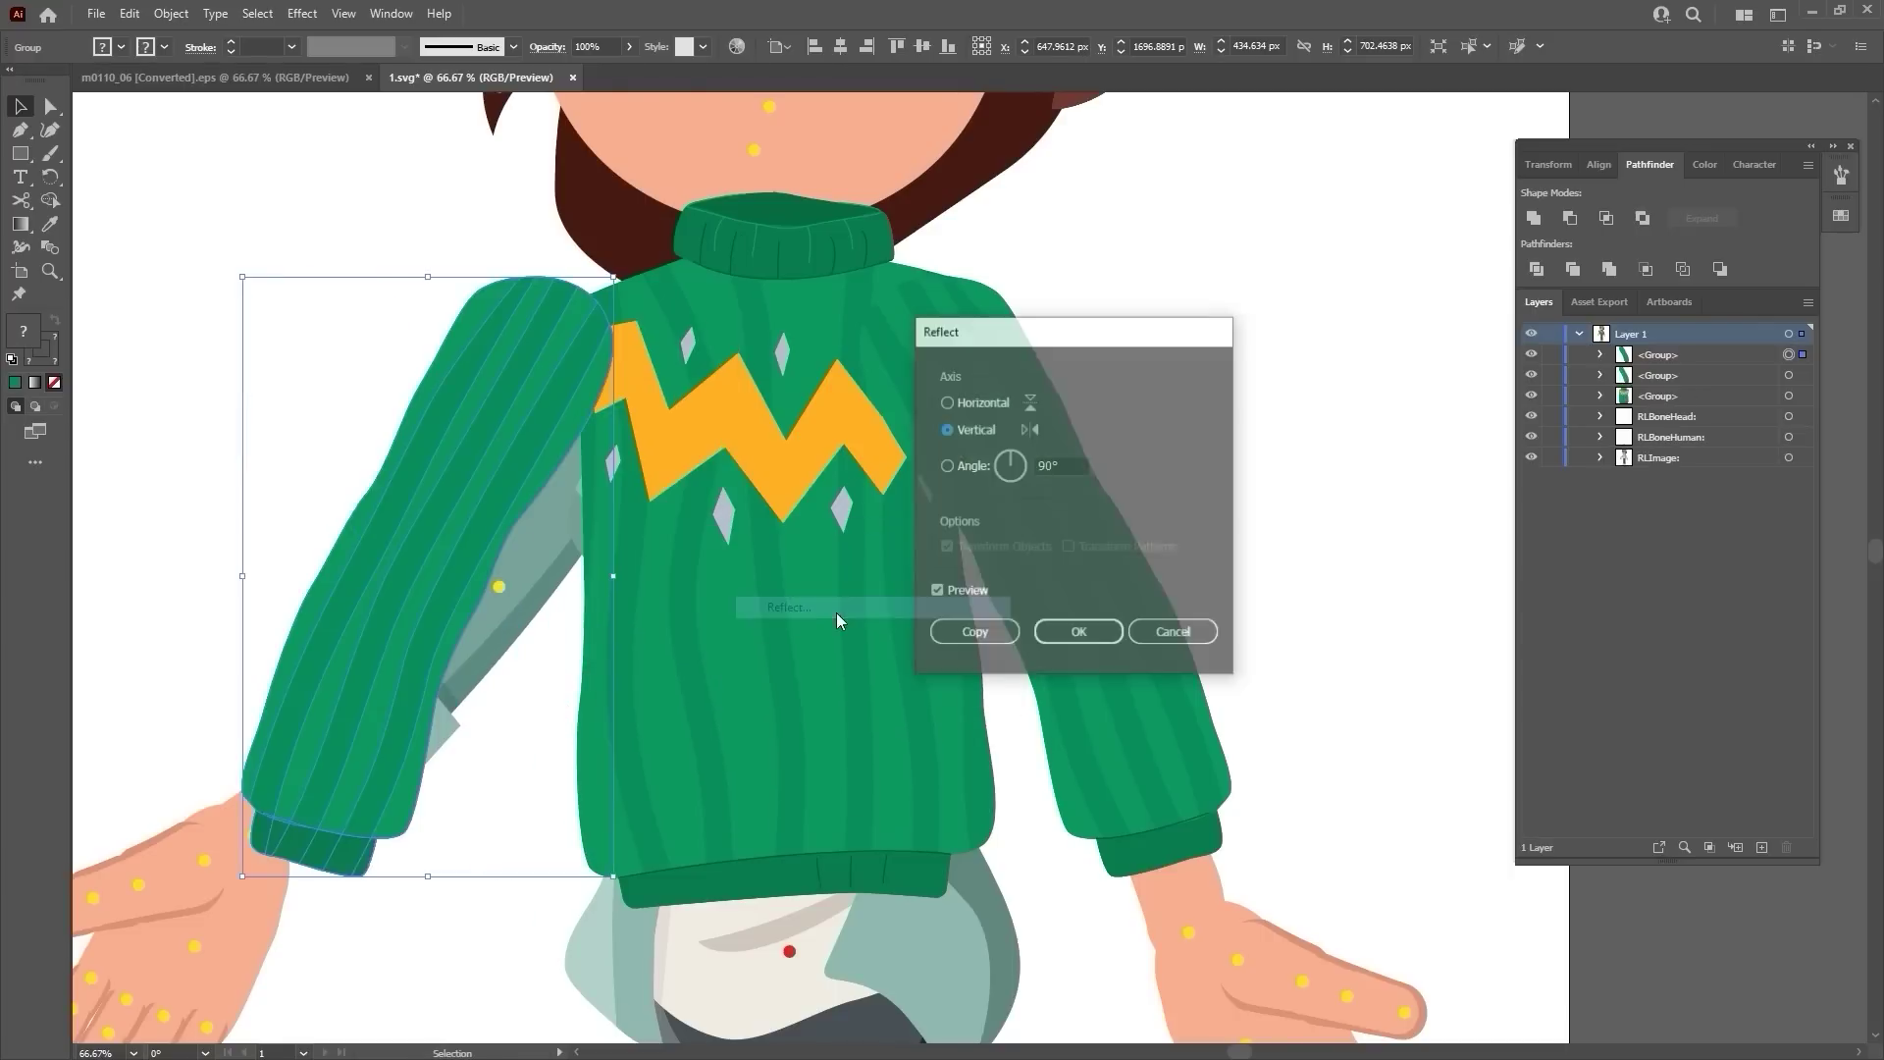
click(1084, 639)
Place the mirrored sleeve against the sweater's bare shoulder and rotate it to follow the outstretched arm.
drag(452, 417, 447, 394)
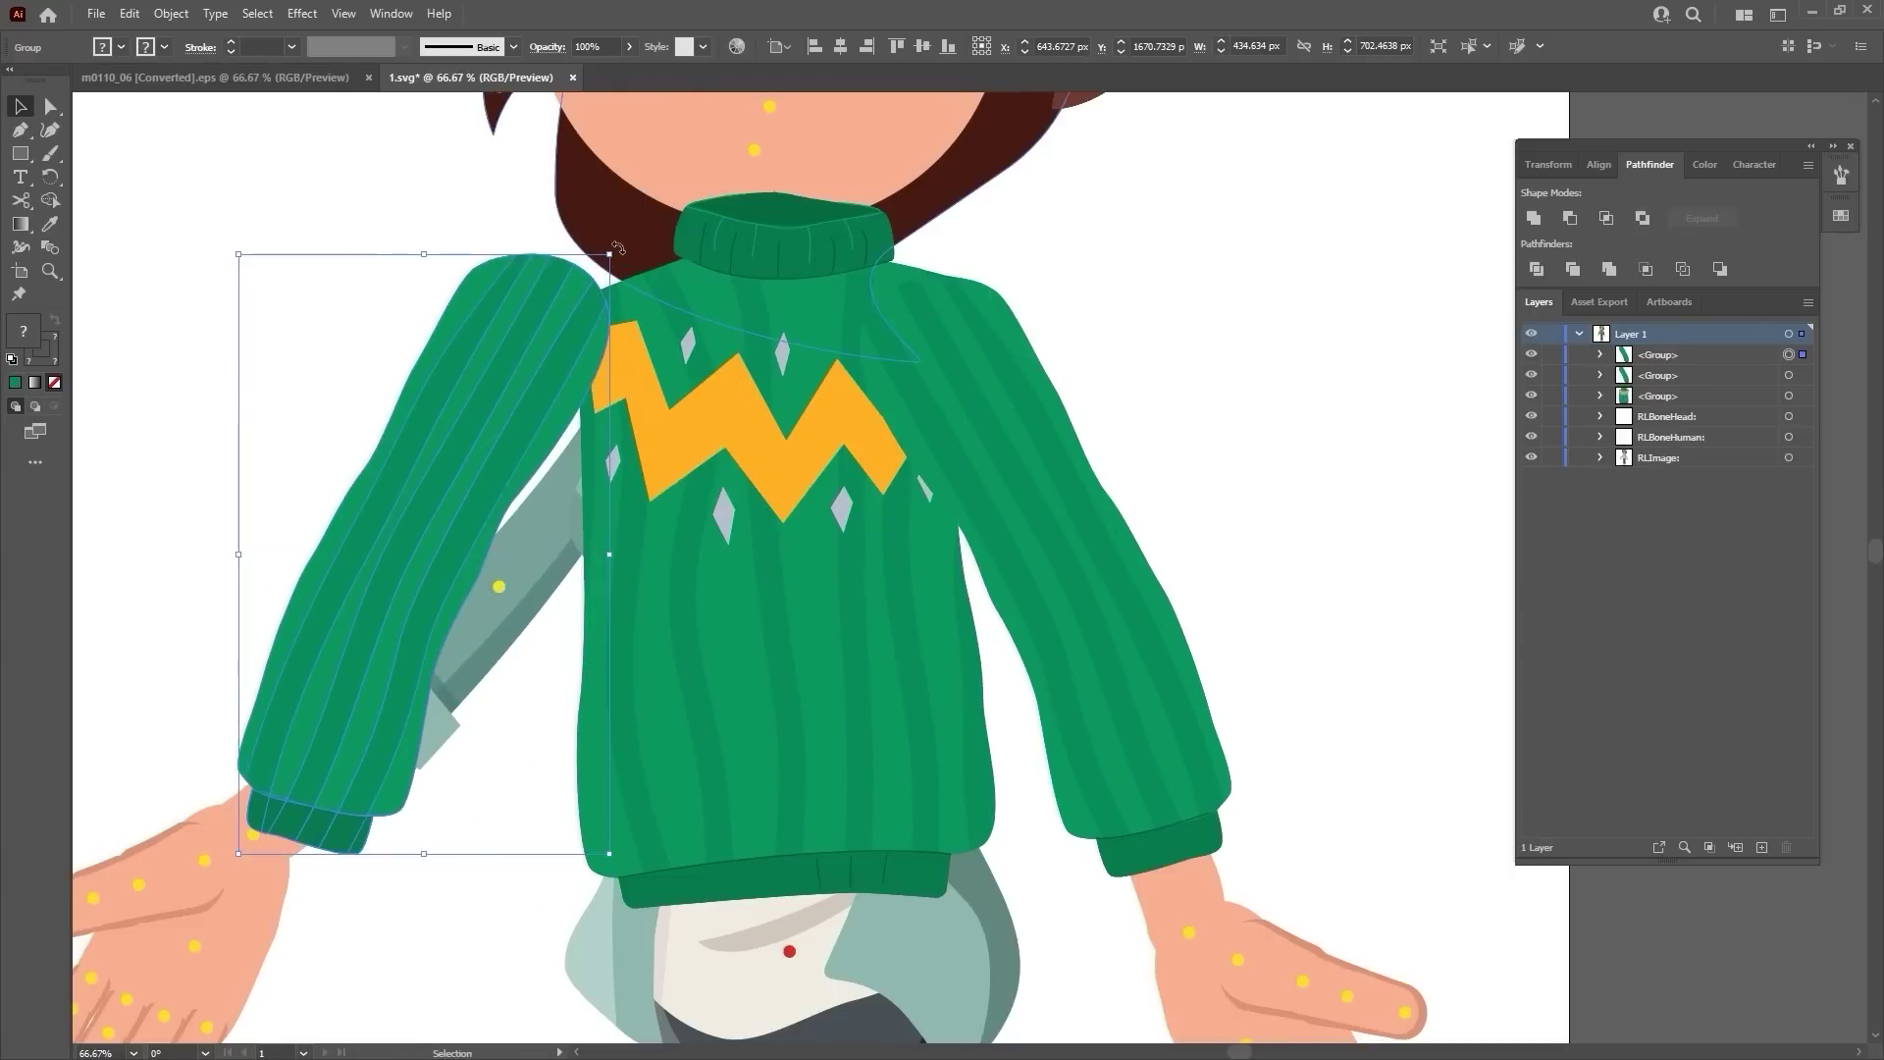
drag(615, 247, 695, 313)
drag(586, 359, 588, 388)
Nest the mirrored sleeve group inside g:(0) of RArm > Normal and remove the original sleeve artwork.
click(1625, 684)
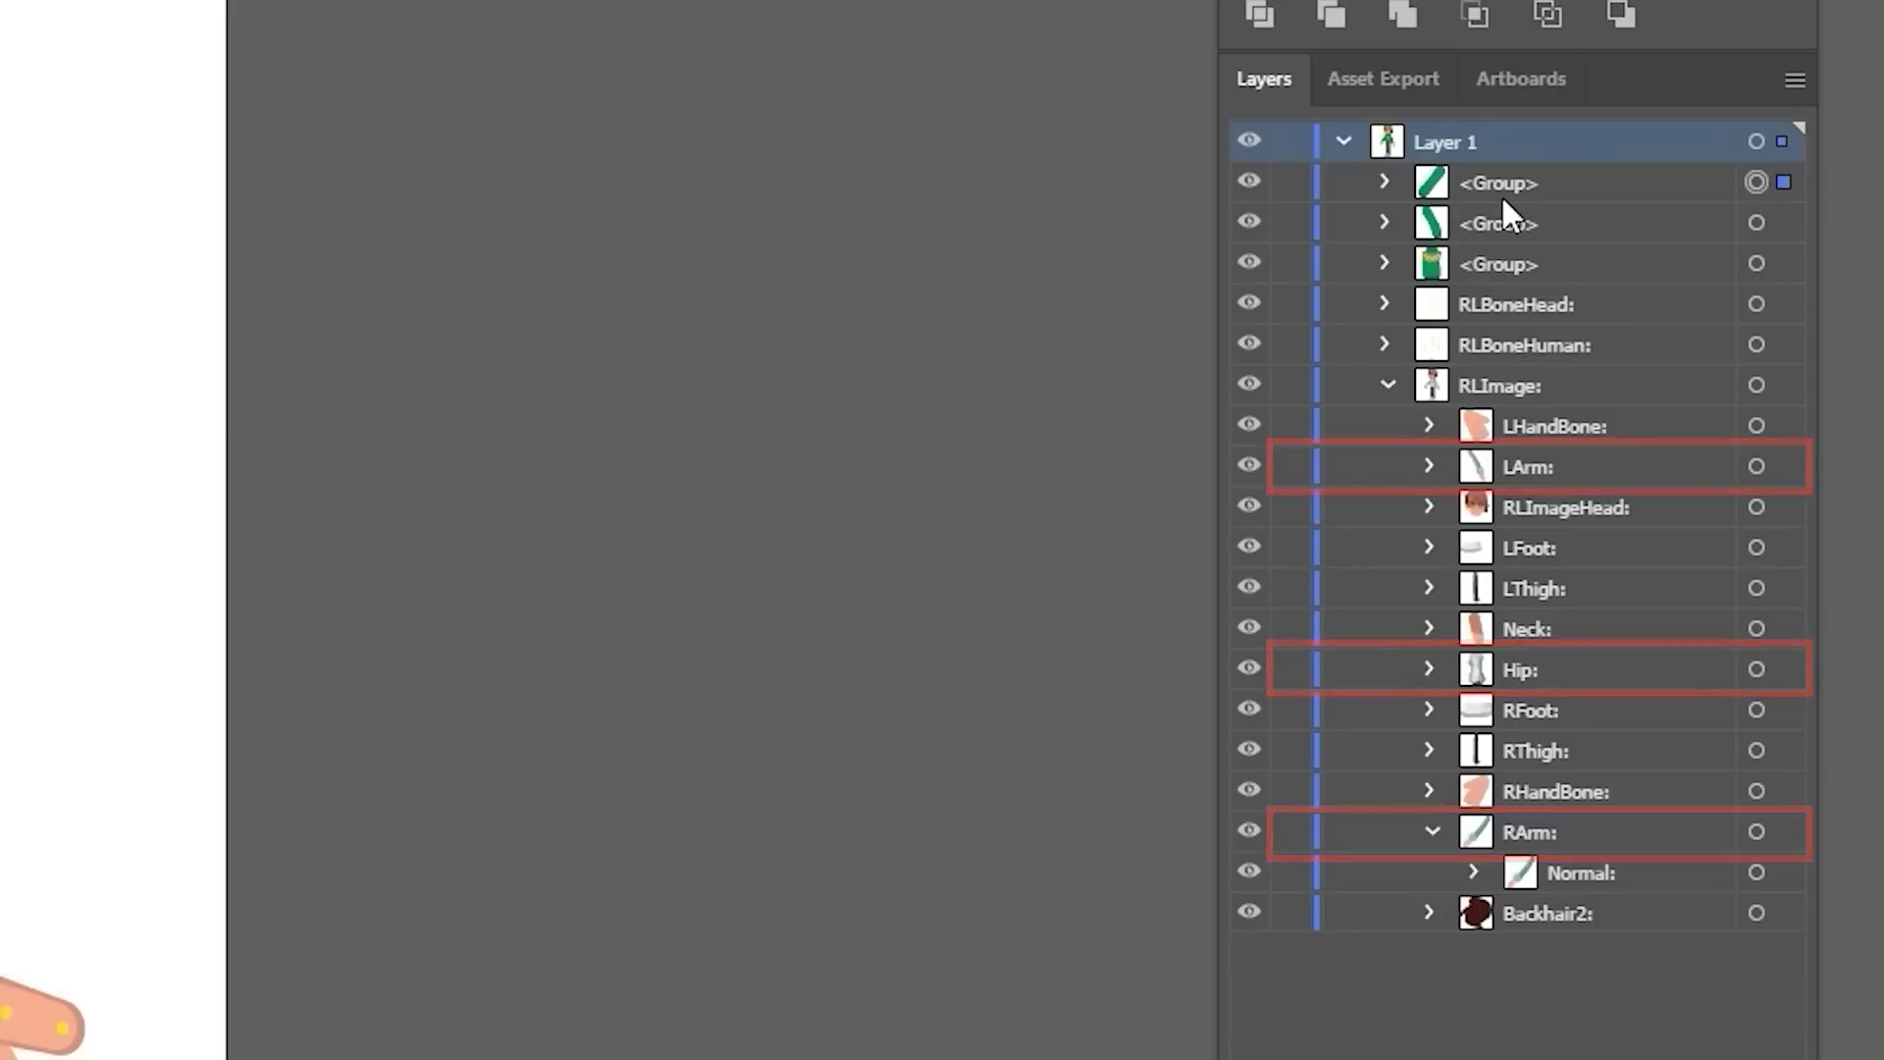
drag(1504, 183, 1567, 874)
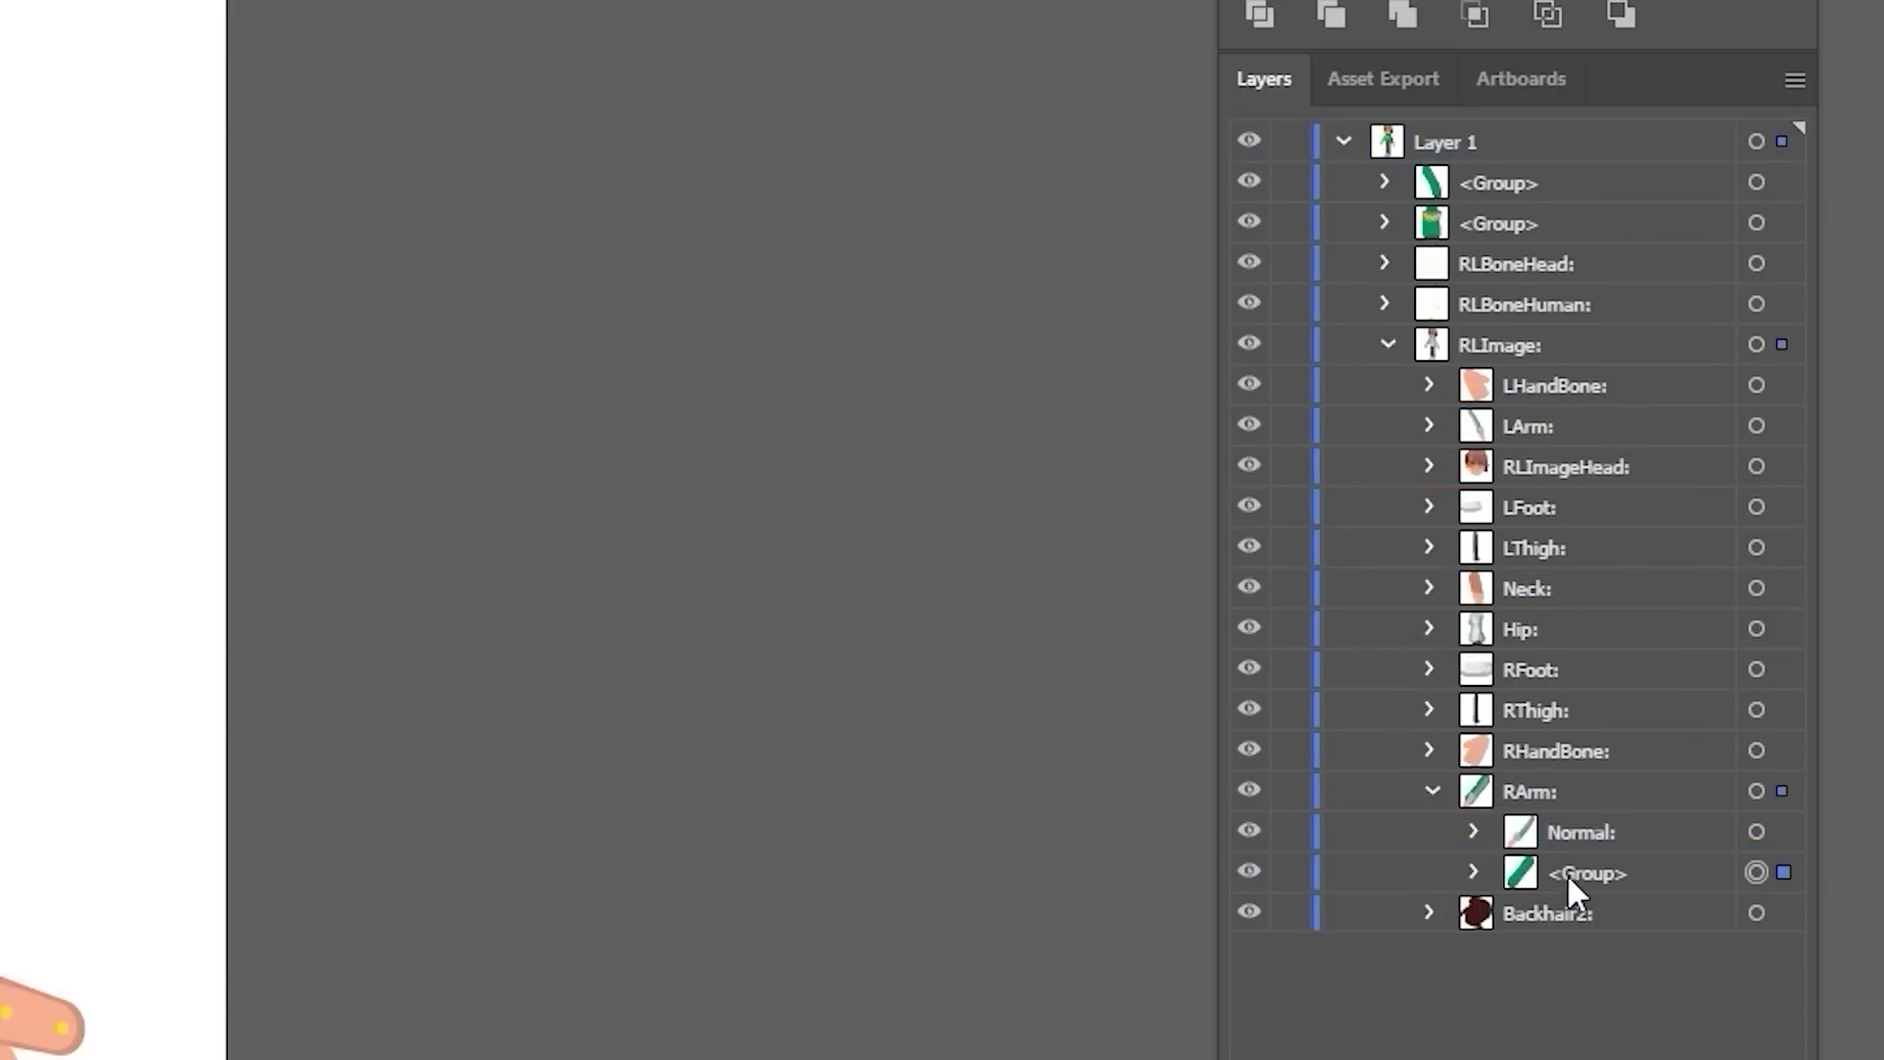
click(1473, 831)
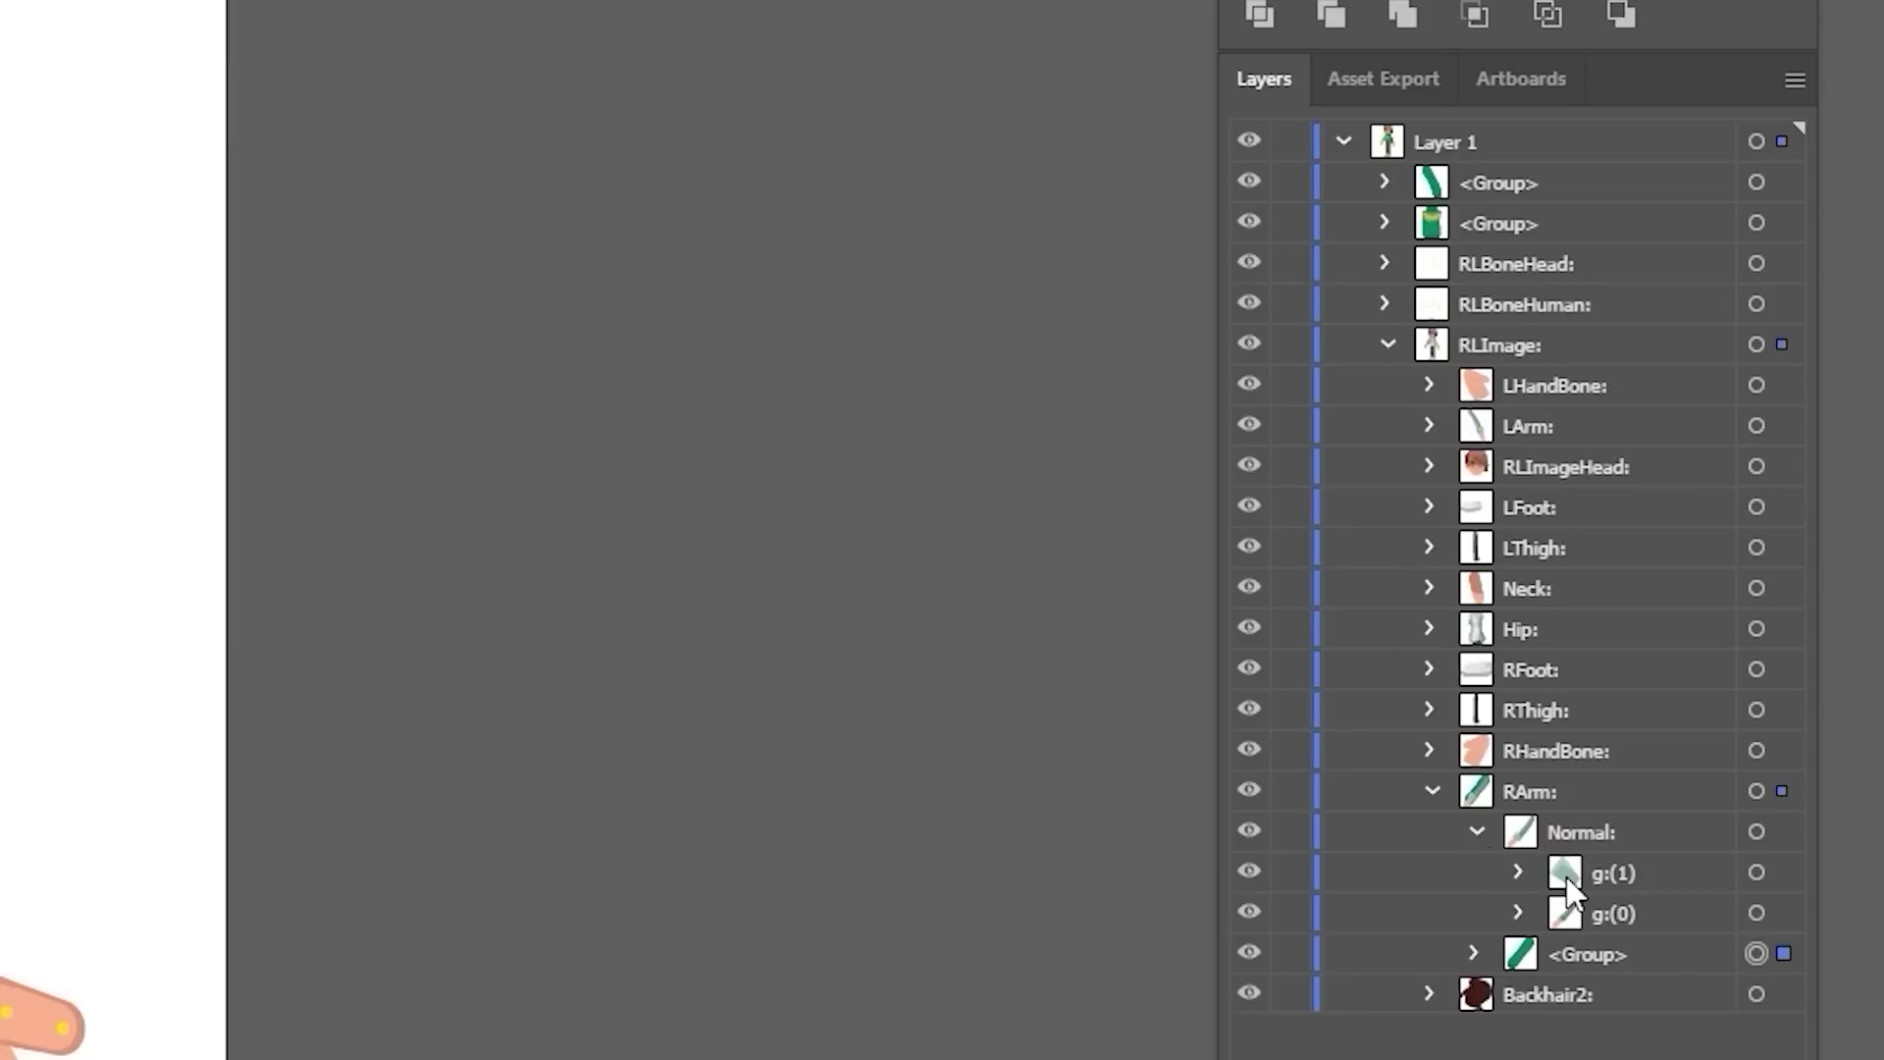
click(1594, 946)
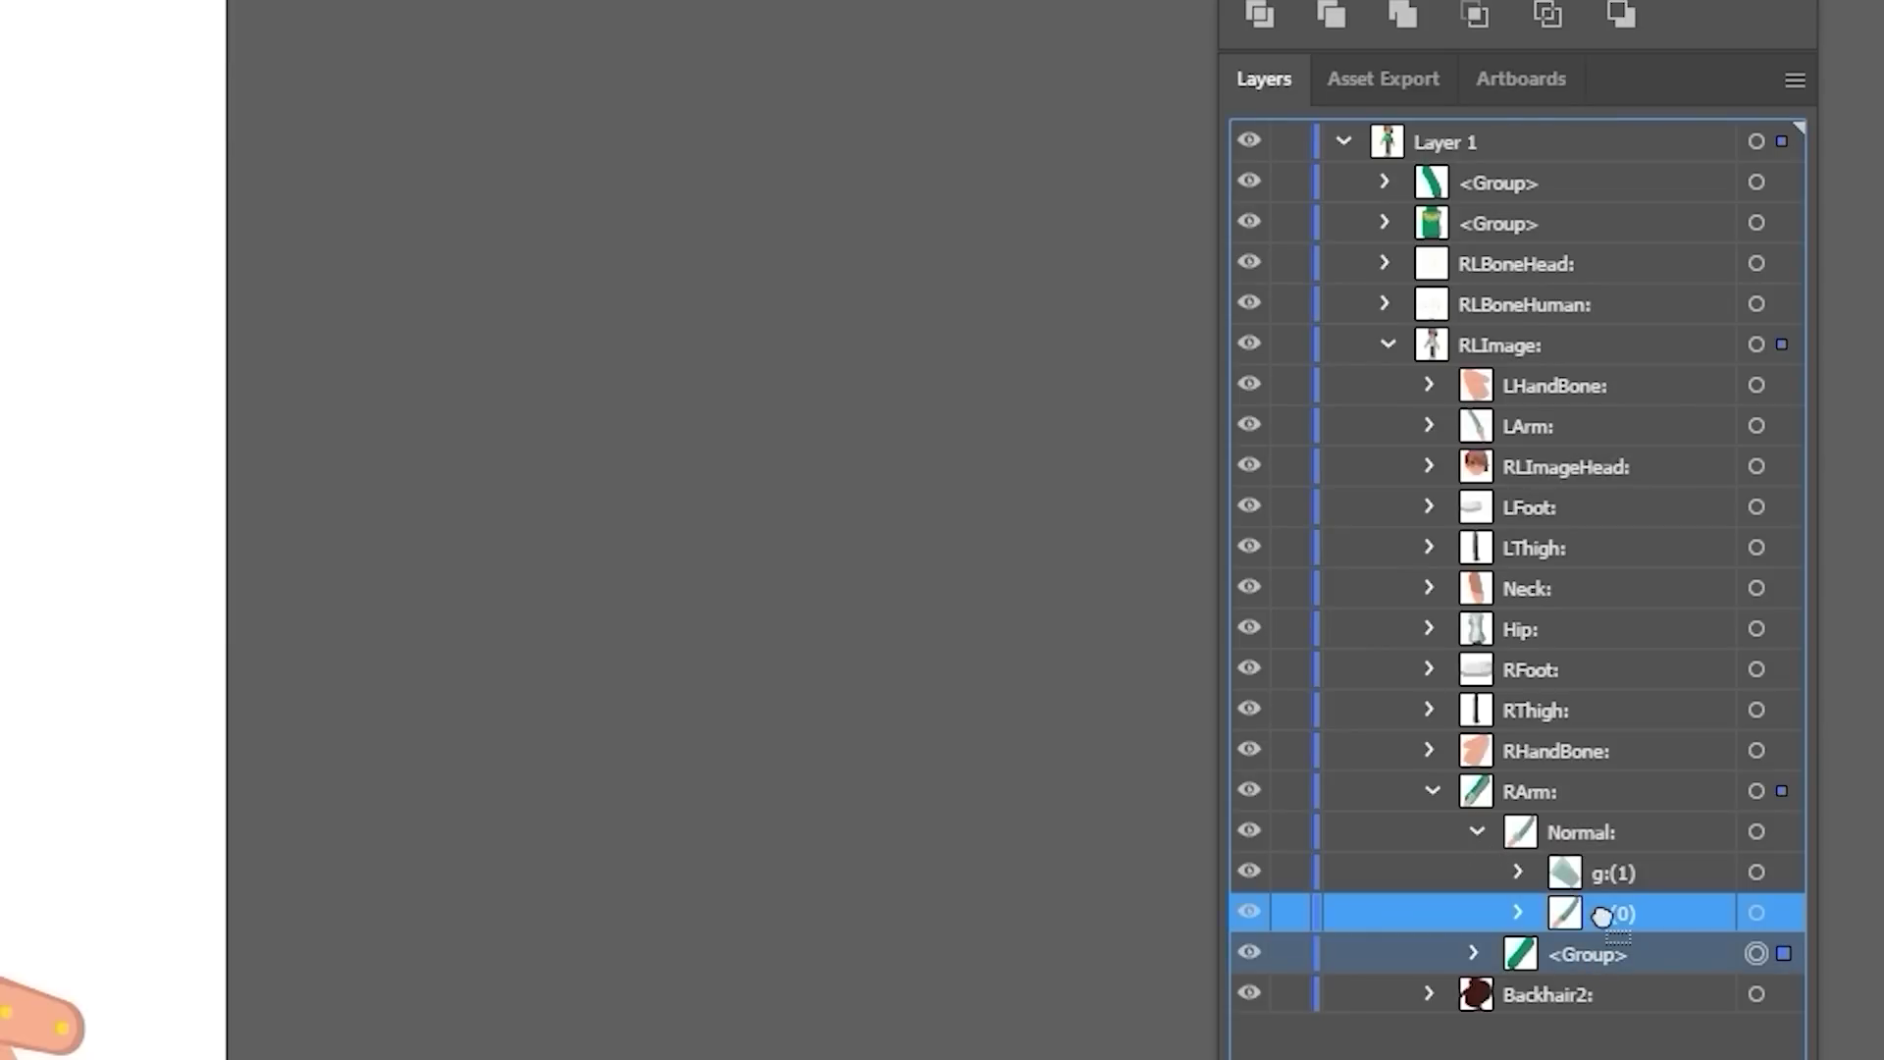
drag(1602, 912, 1563, 912)
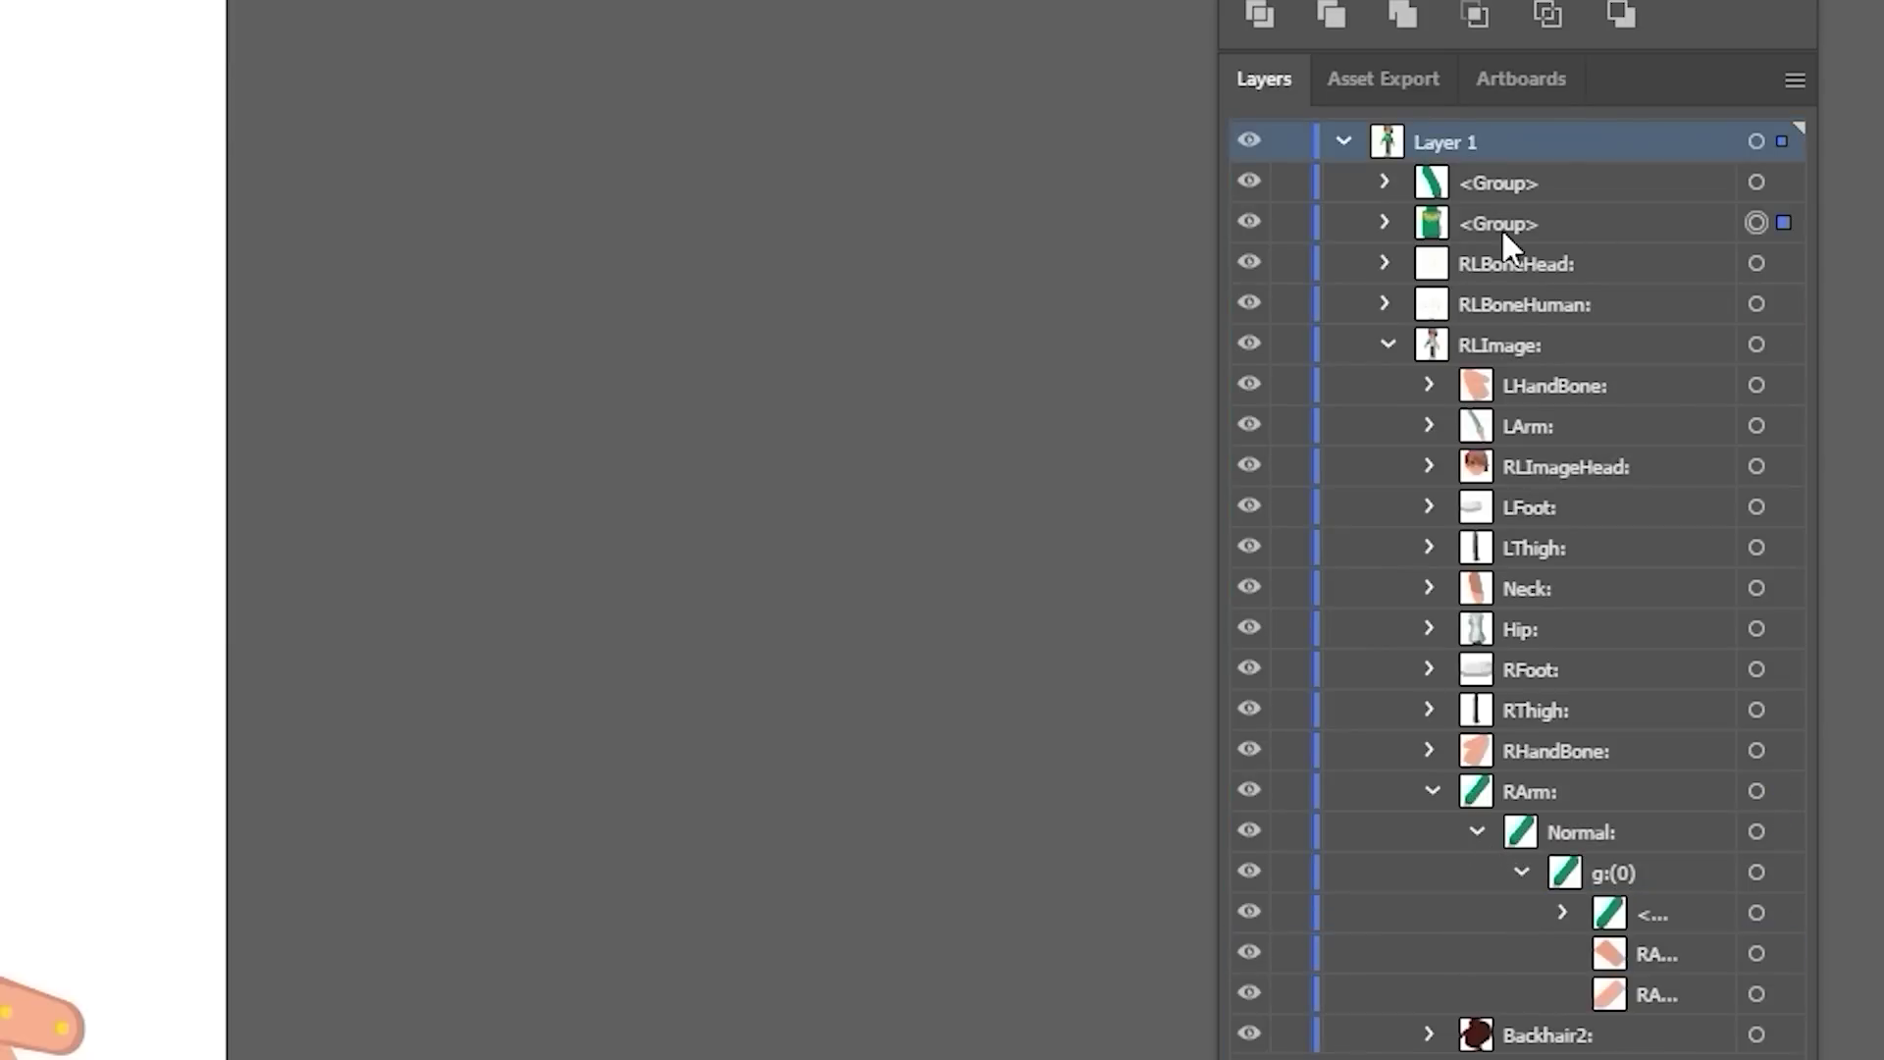
Move the sweater body group into the Normal group of Hip in place of the original top.
click(1519, 232)
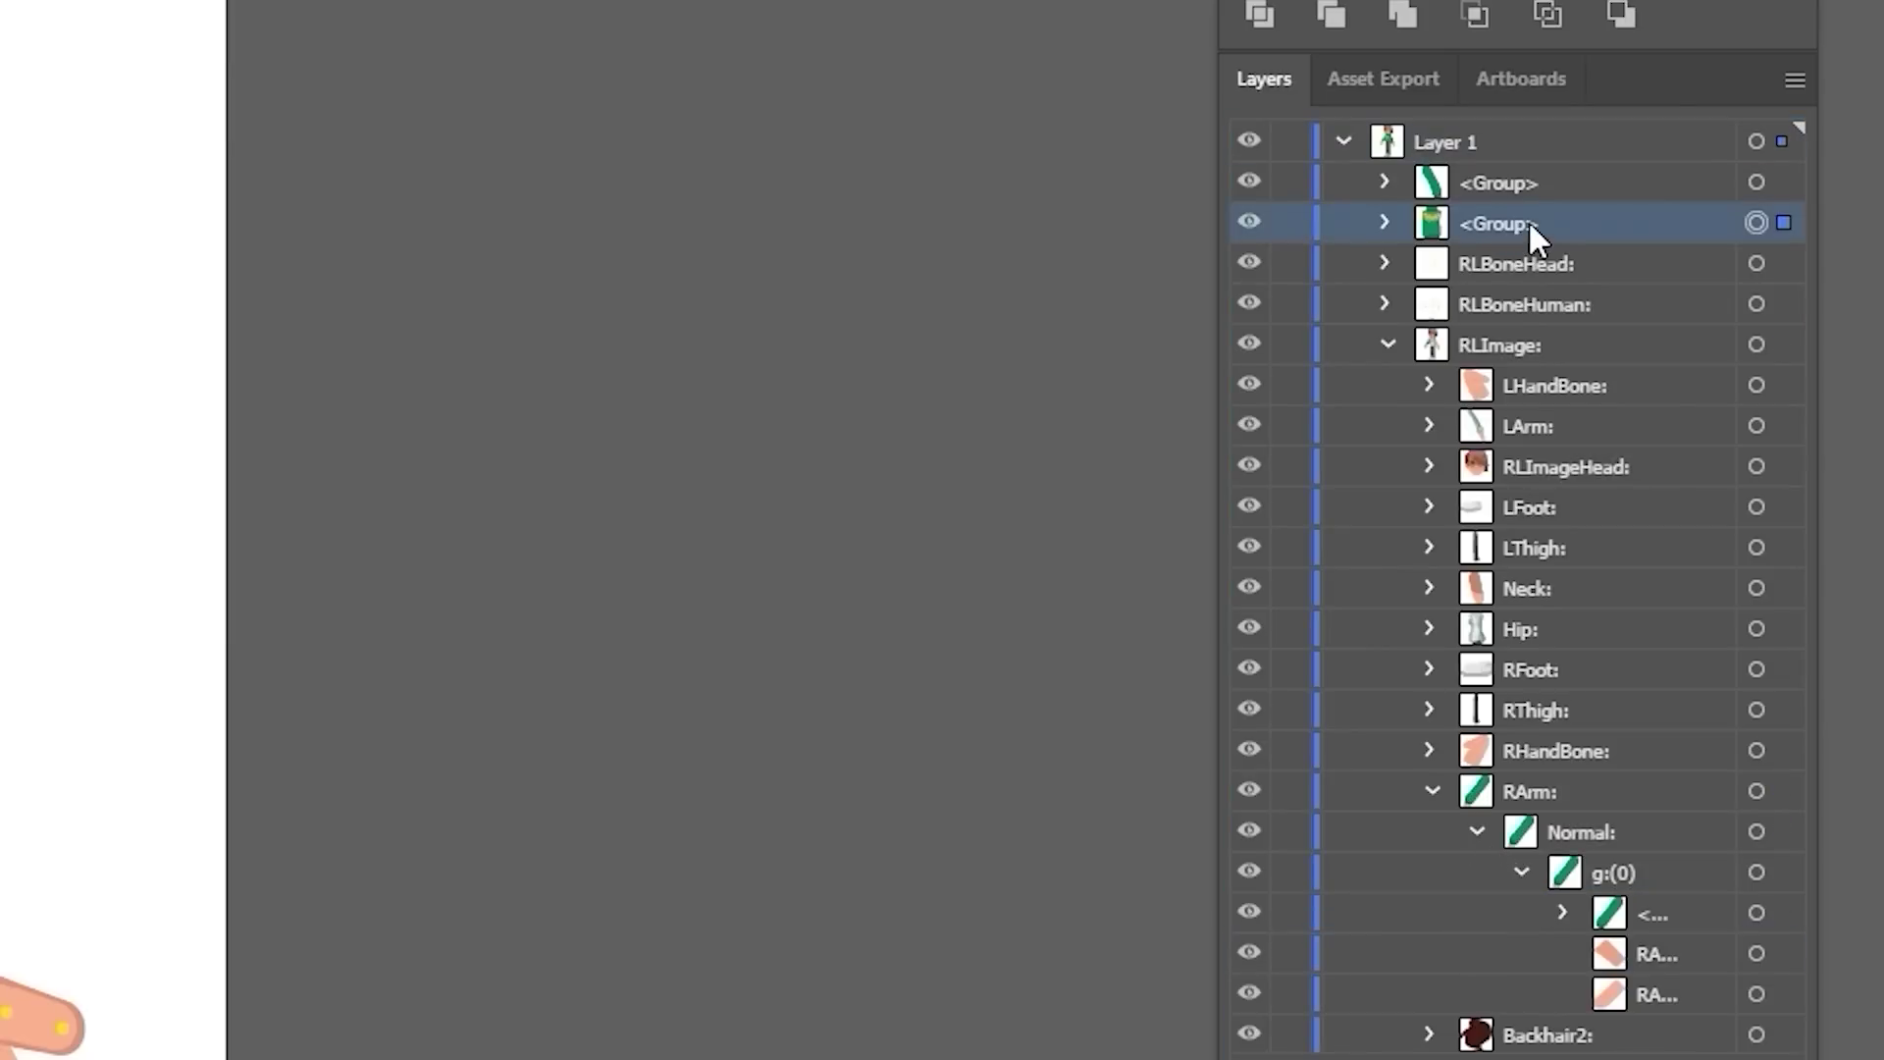
click(1429, 628)
click(1477, 668)
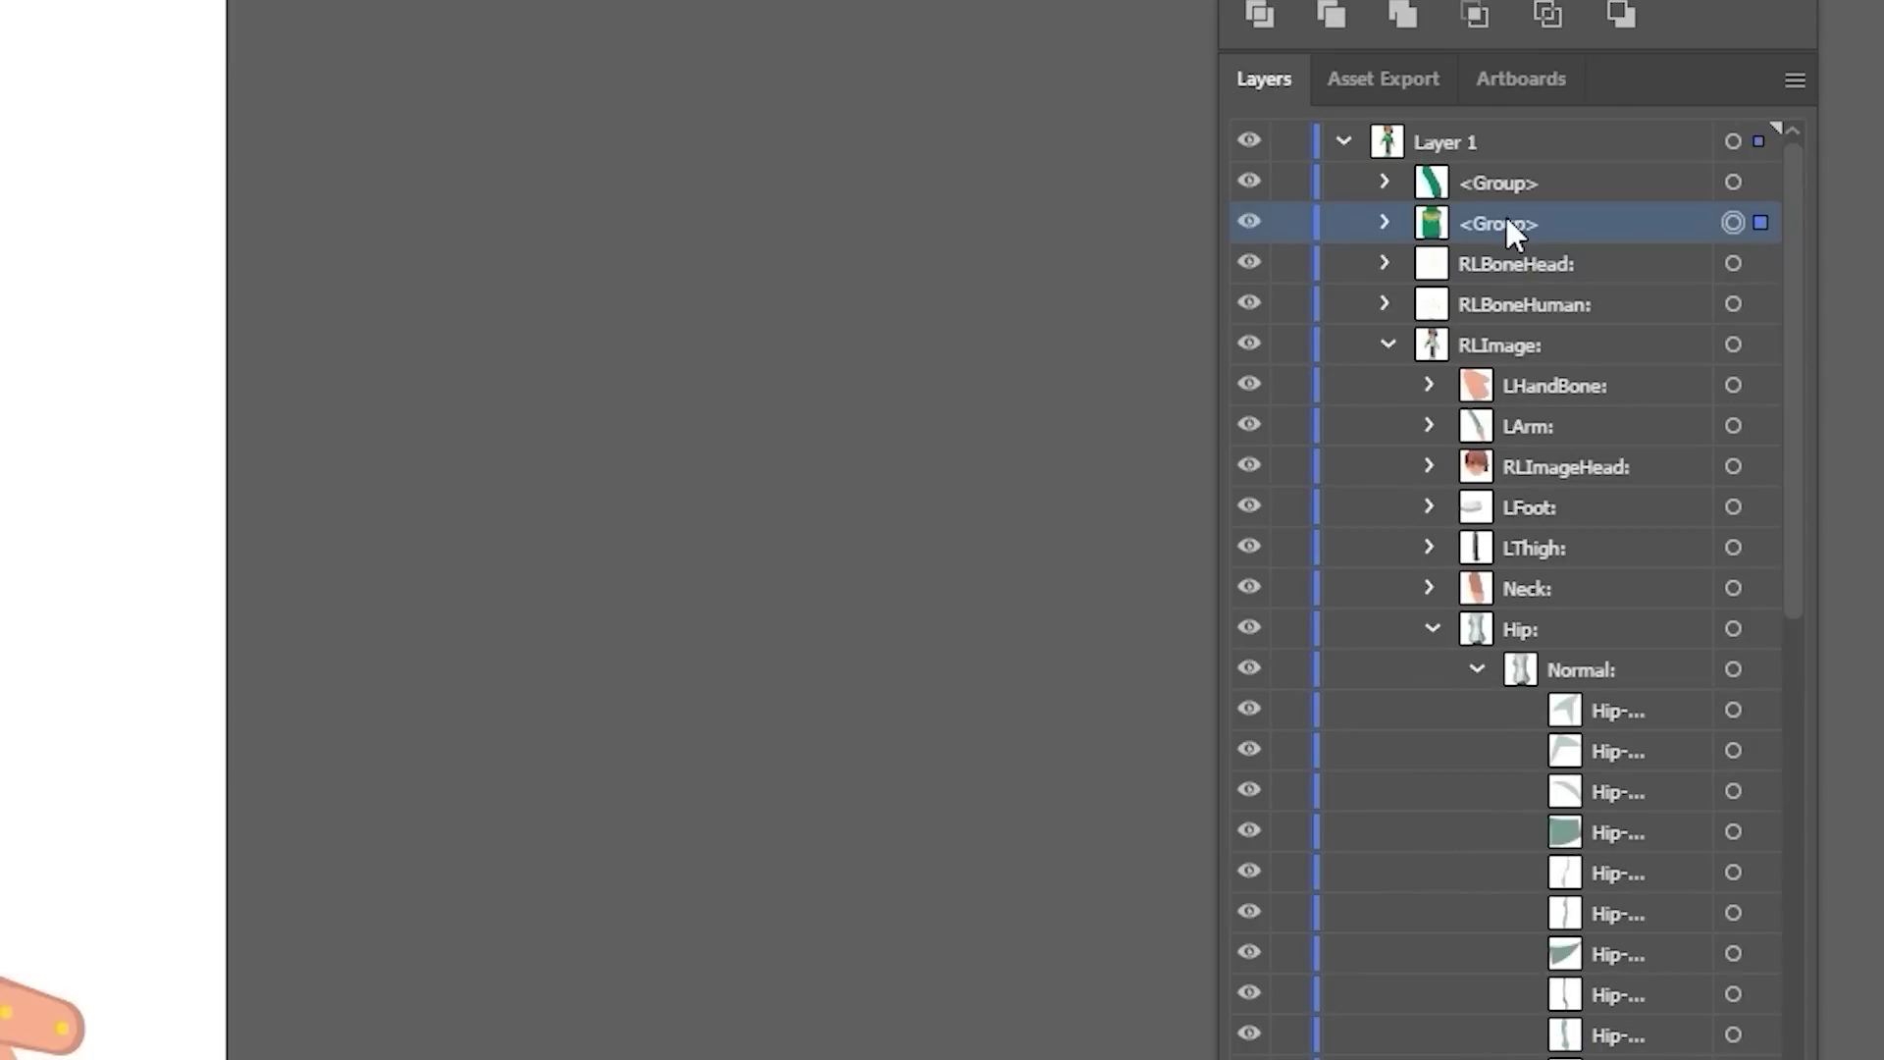
drag(1506, 225, 1594, 687)
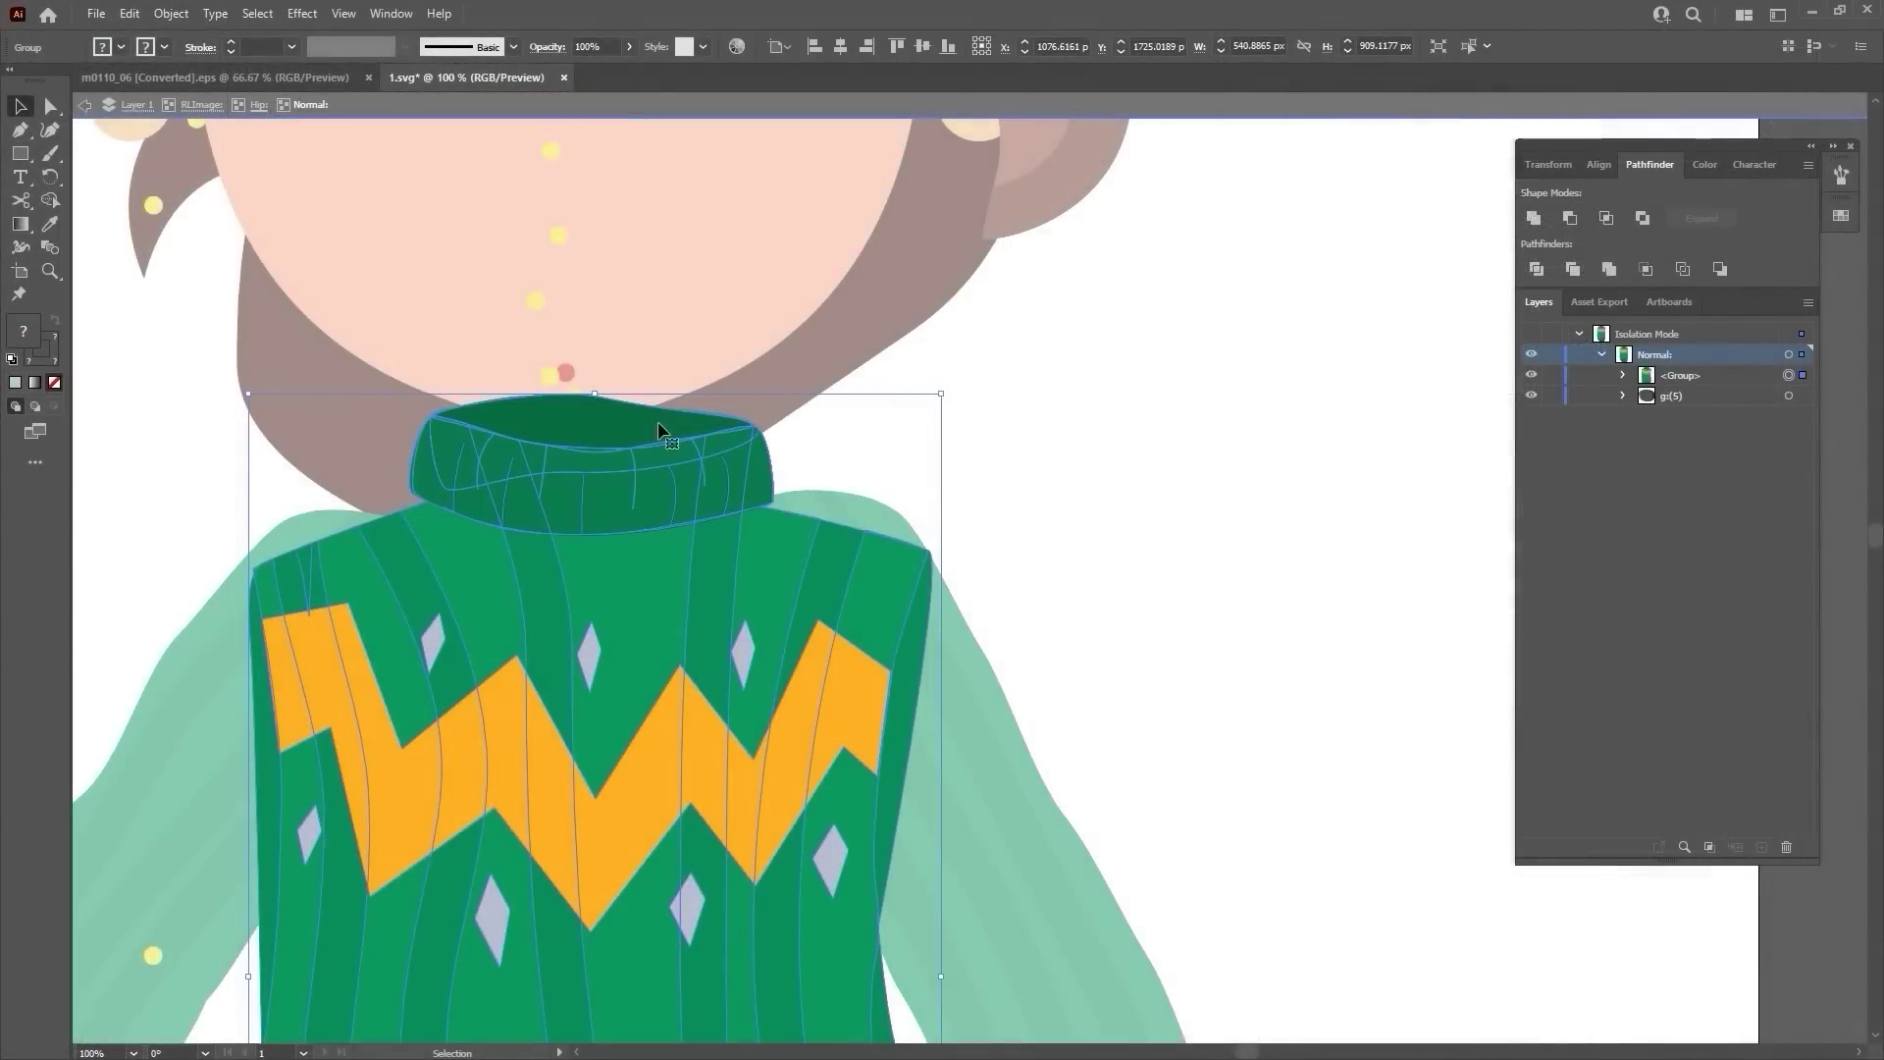
Delete the dark green inner back piece of the sweater's collar.
click(1062, 382)
ctrl+click(584, 423)
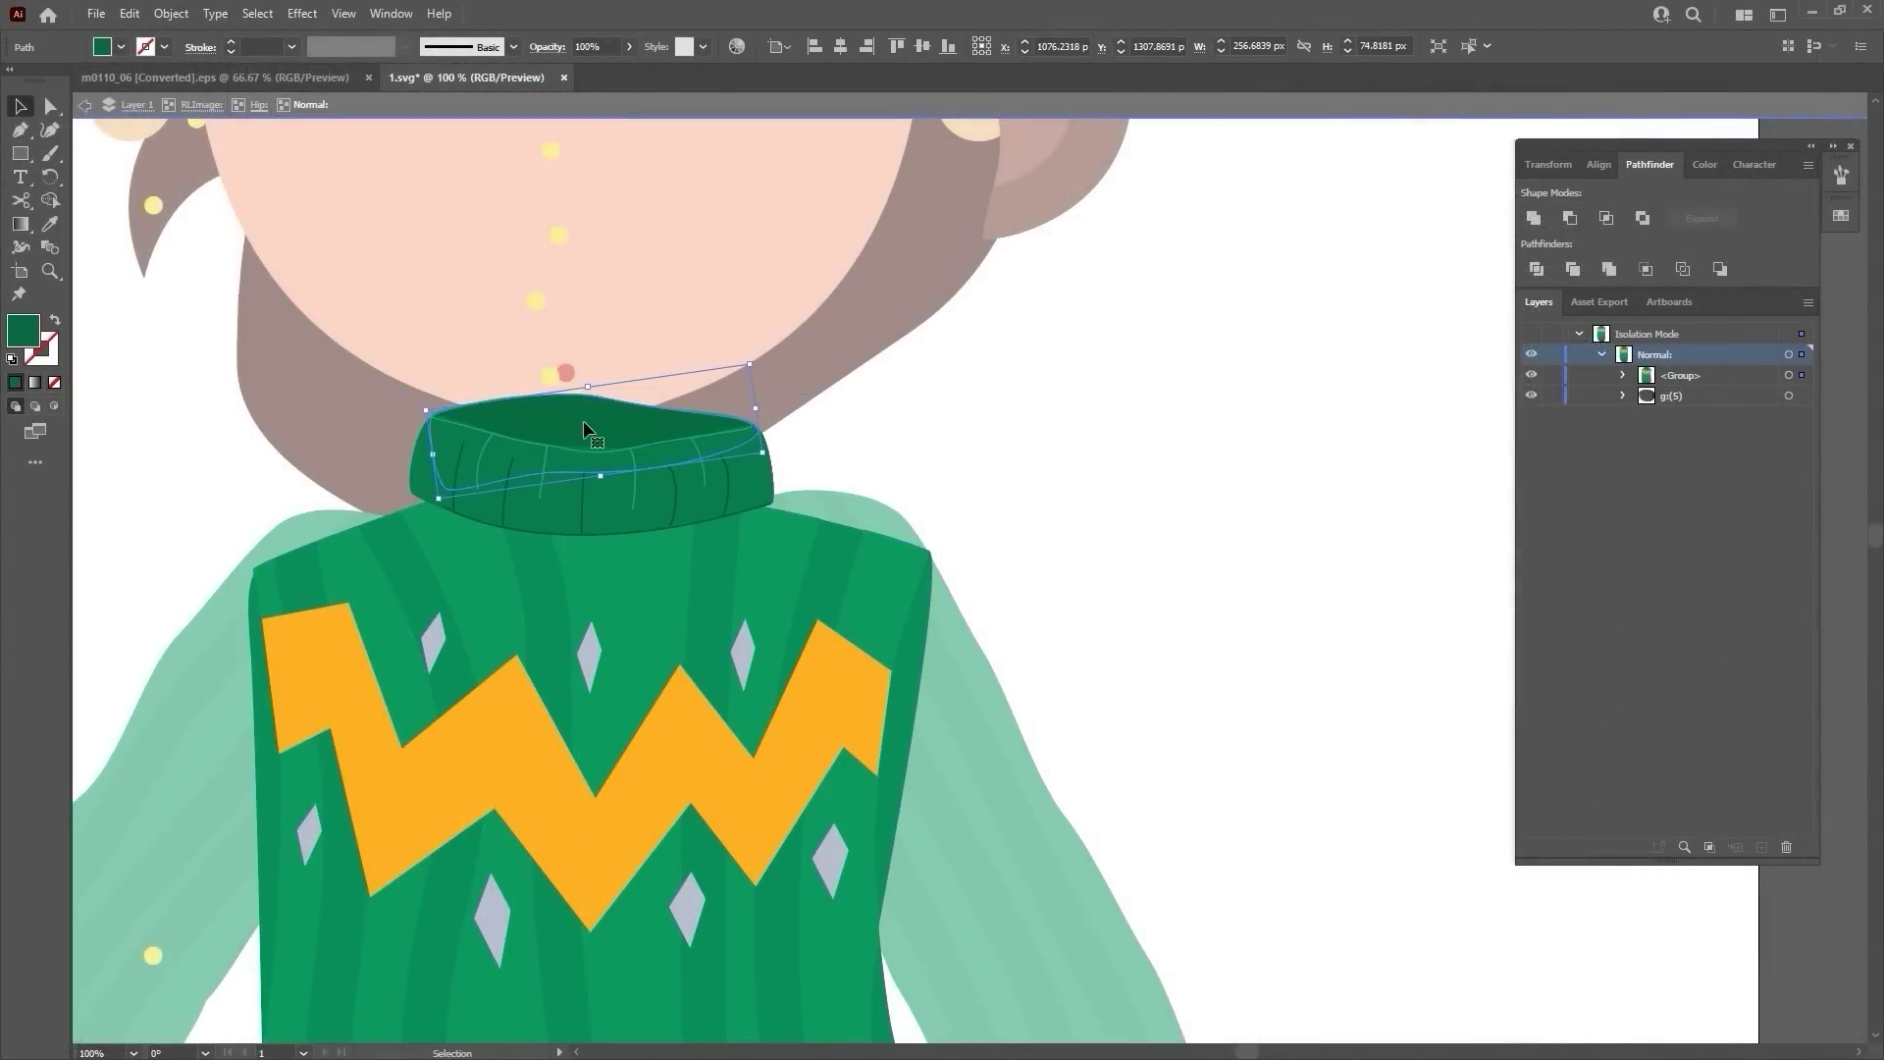
key(Delete)
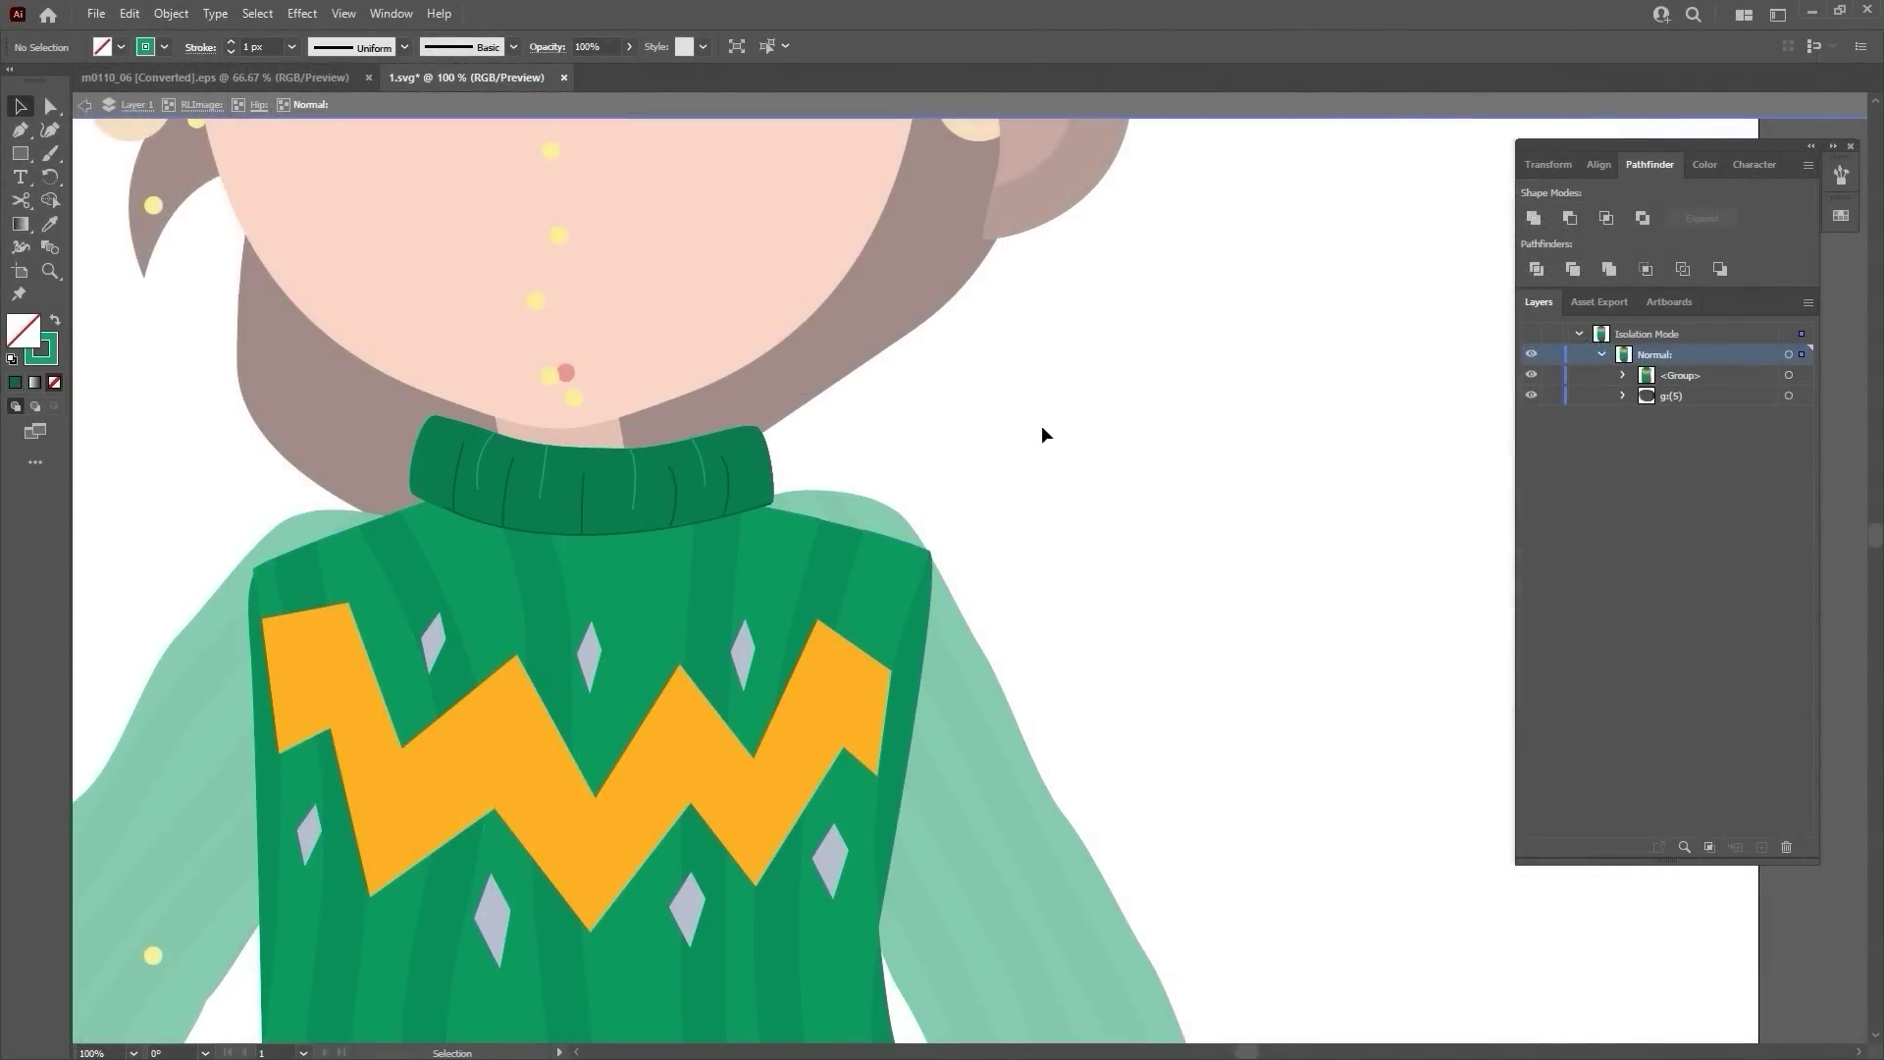
Leave isolation mode and reorder the Neck group beneath Hip so the collar covers the neck.
double_click(1048, 424)
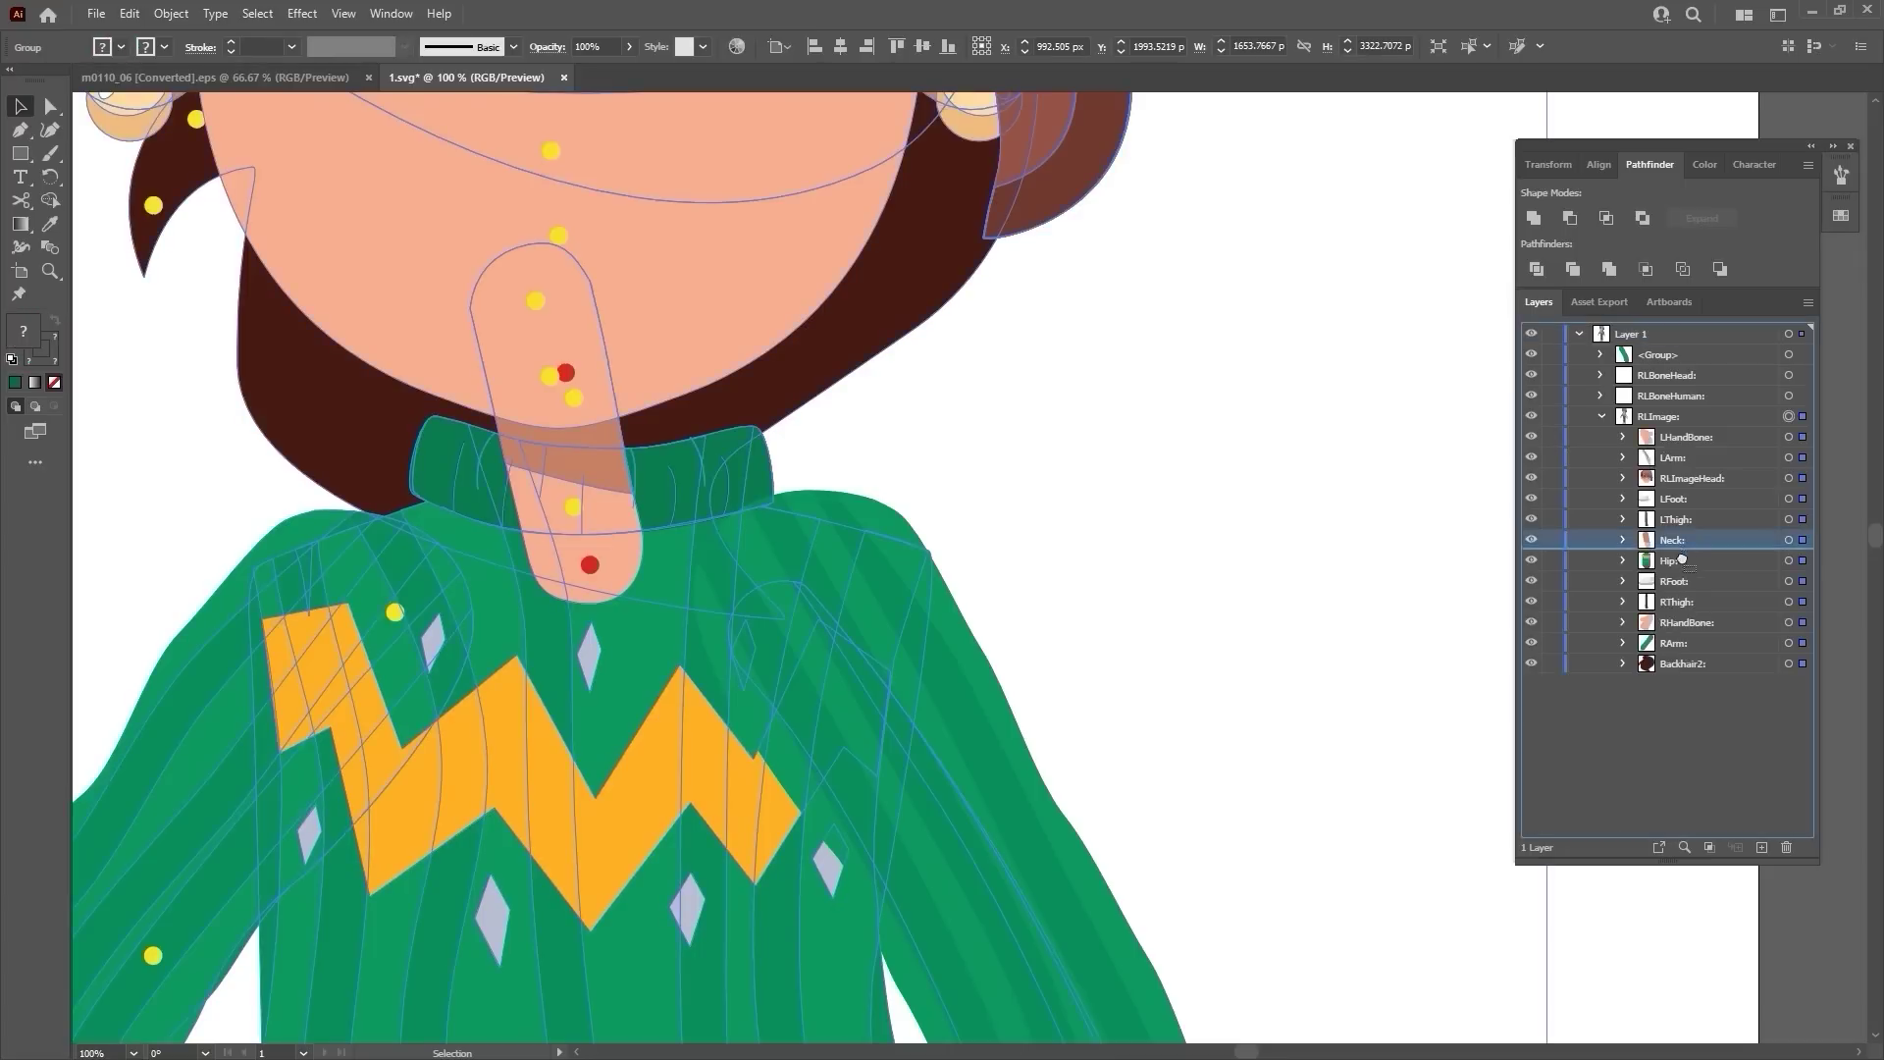
click(1237, 552)
scroll(1237, 525, down, 3)
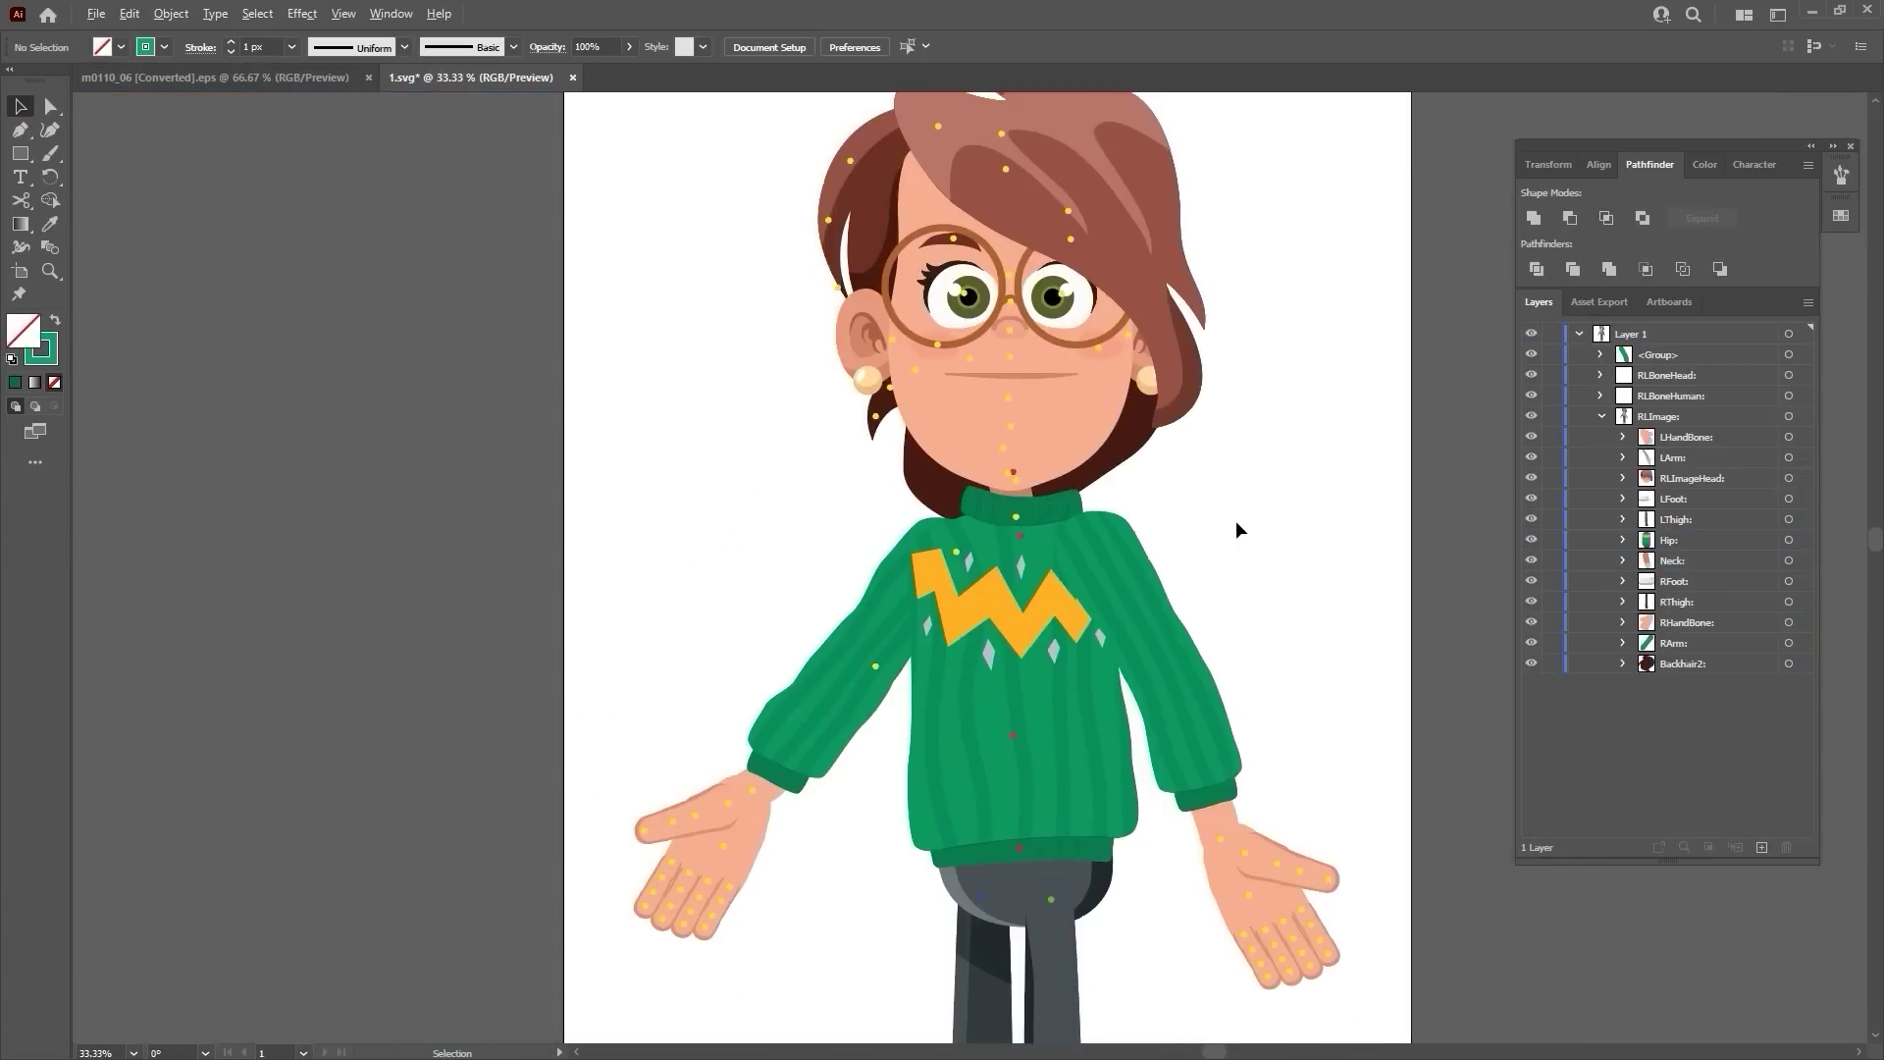
drag(1324, 561, 1170, 529)
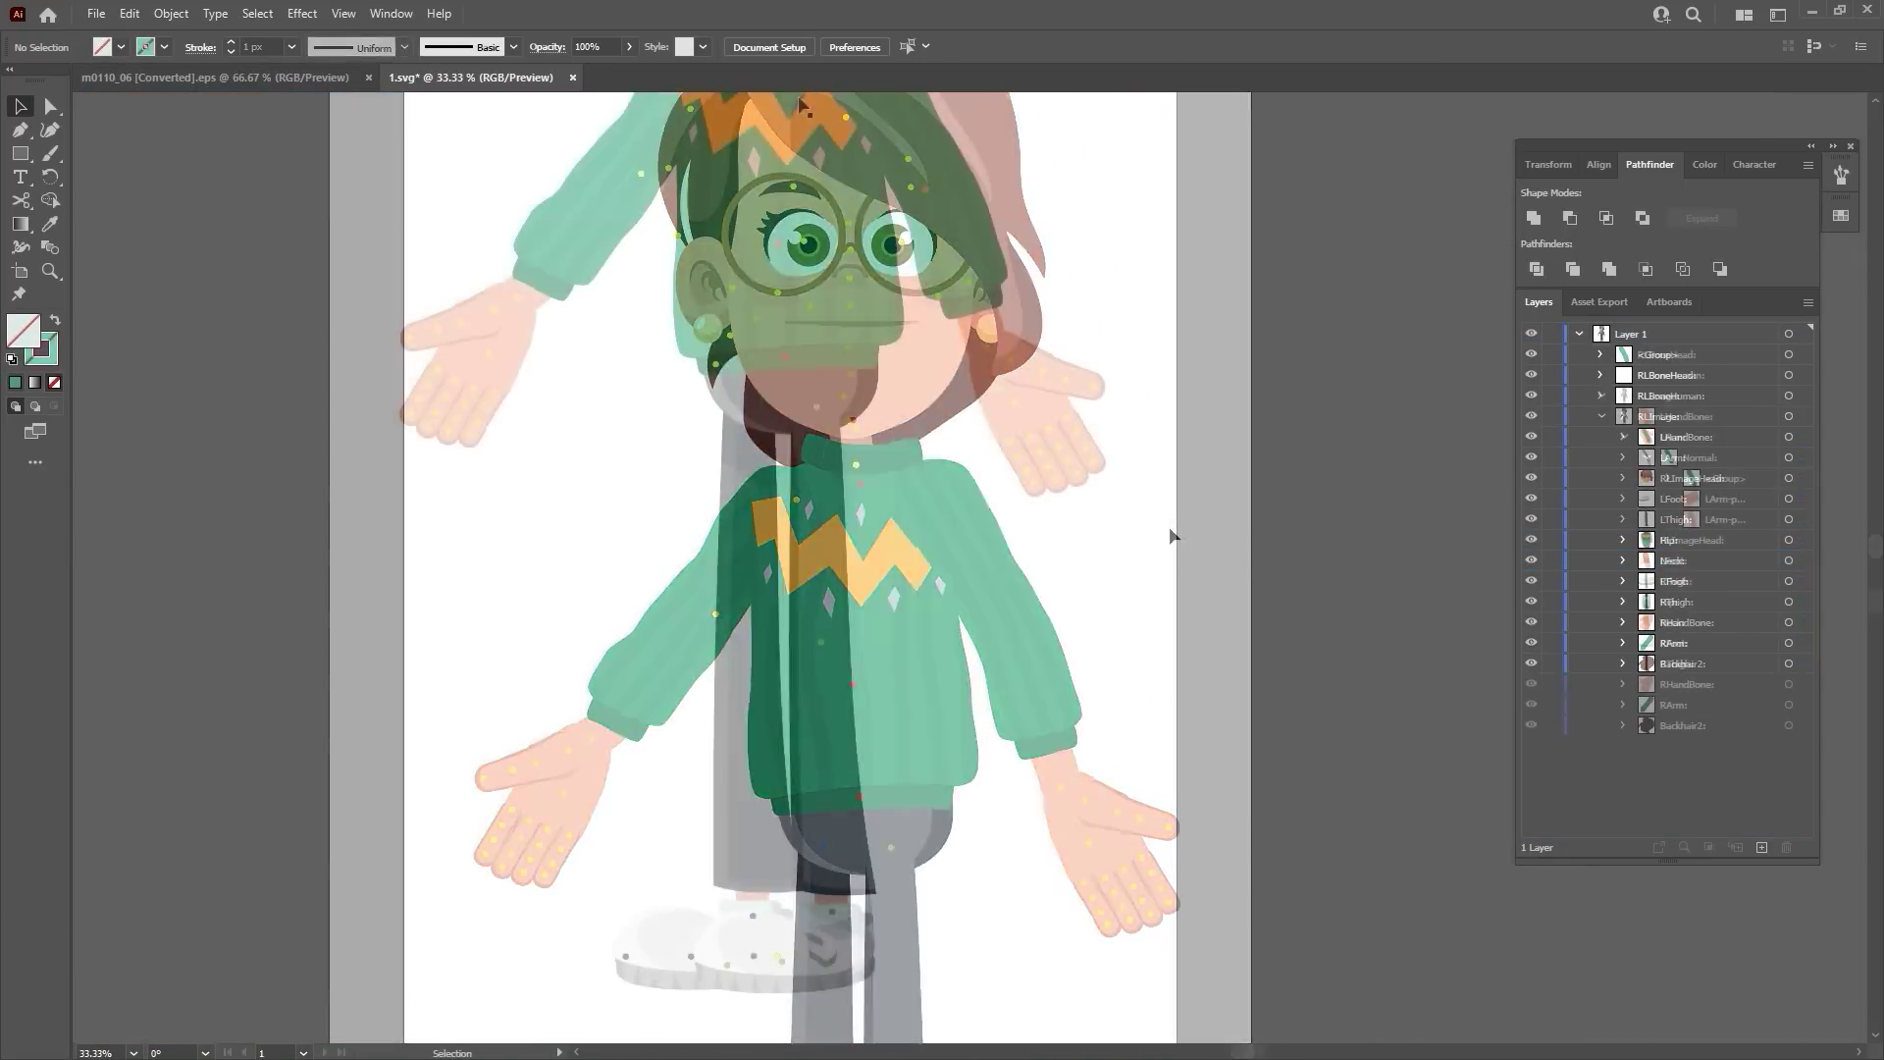
Copy the orange trouser leg from the m0110_06 document into 1.svg and place it beside the character's legs.
click(216, 77)
click(533, 78)
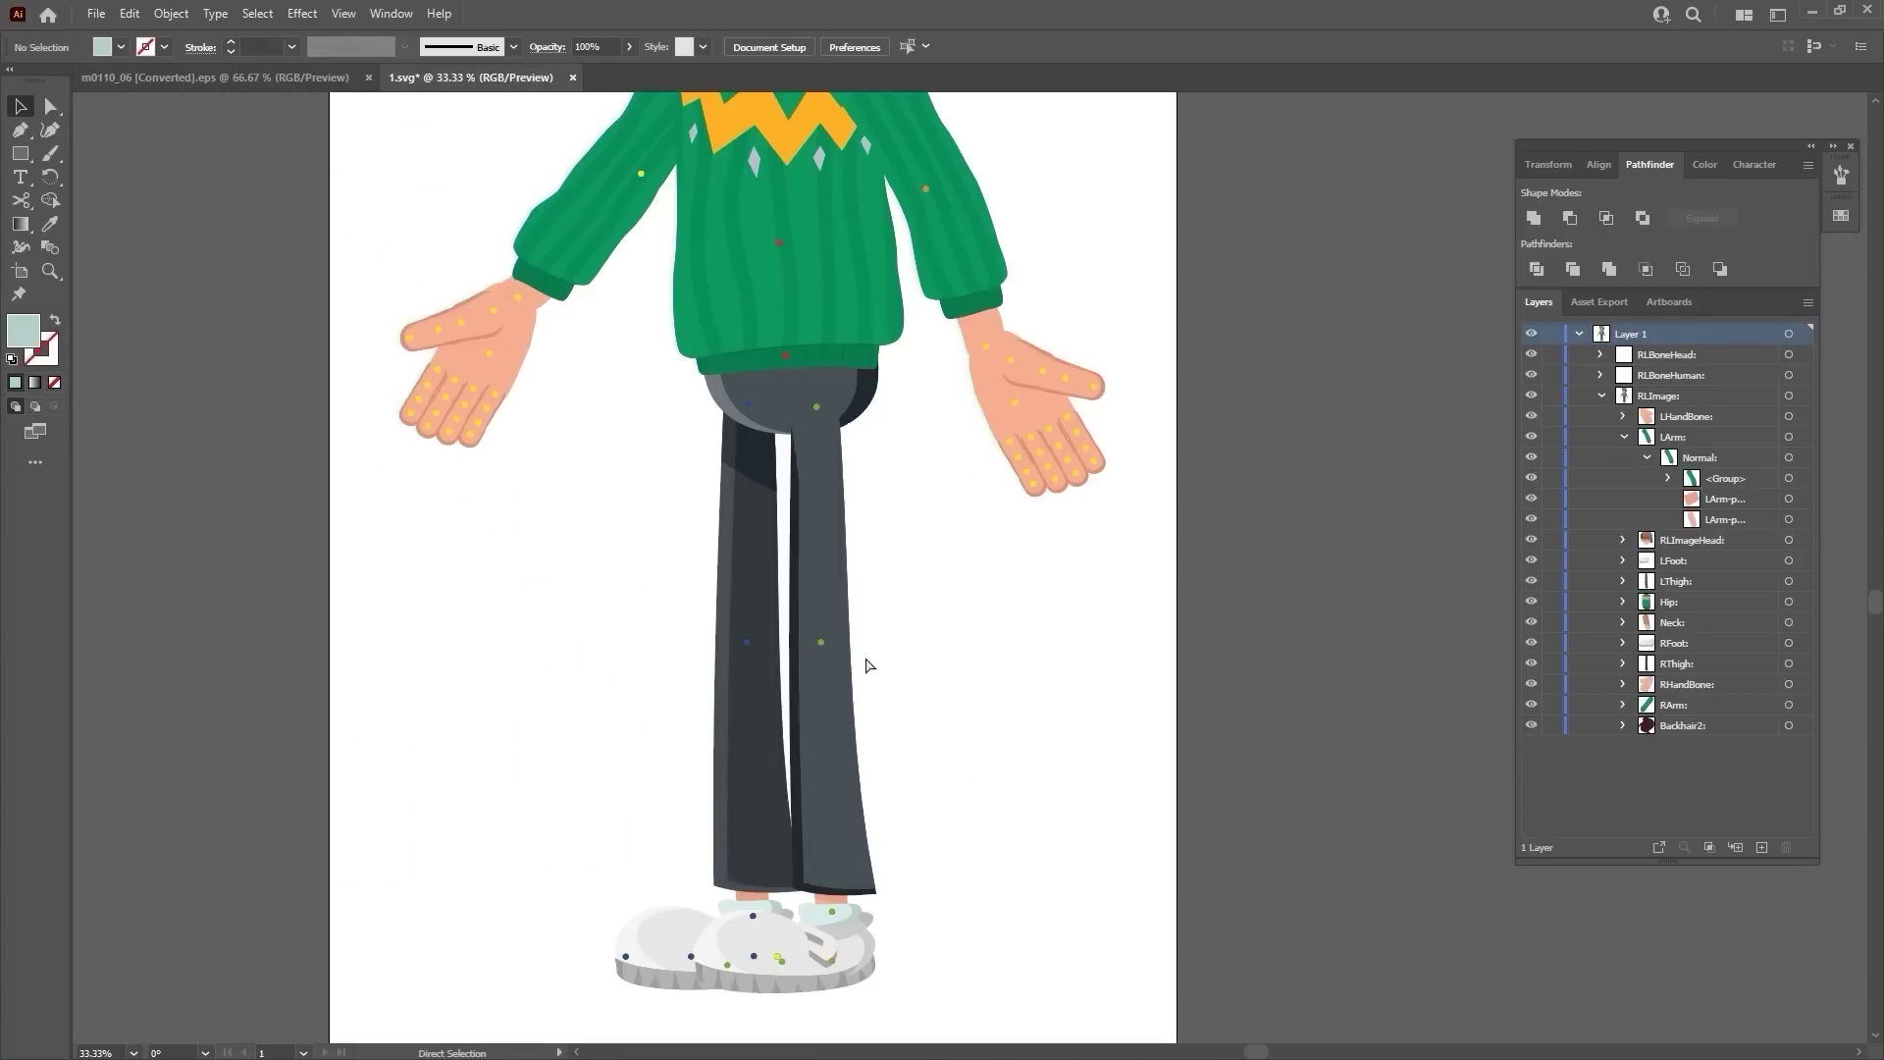
key(ctrl+v)
drag(1010, 669, 1146, 927)
drag(1067, 829, 833, 728)
drag(881, 827, 1064, 811)
Isolate the pasted trouser leg and delete the brown belt loop, darker pocket piece and stitching at its upper end.
double_click(1064, 810)
drag(909, 997, 974, 965)
key(Delete)
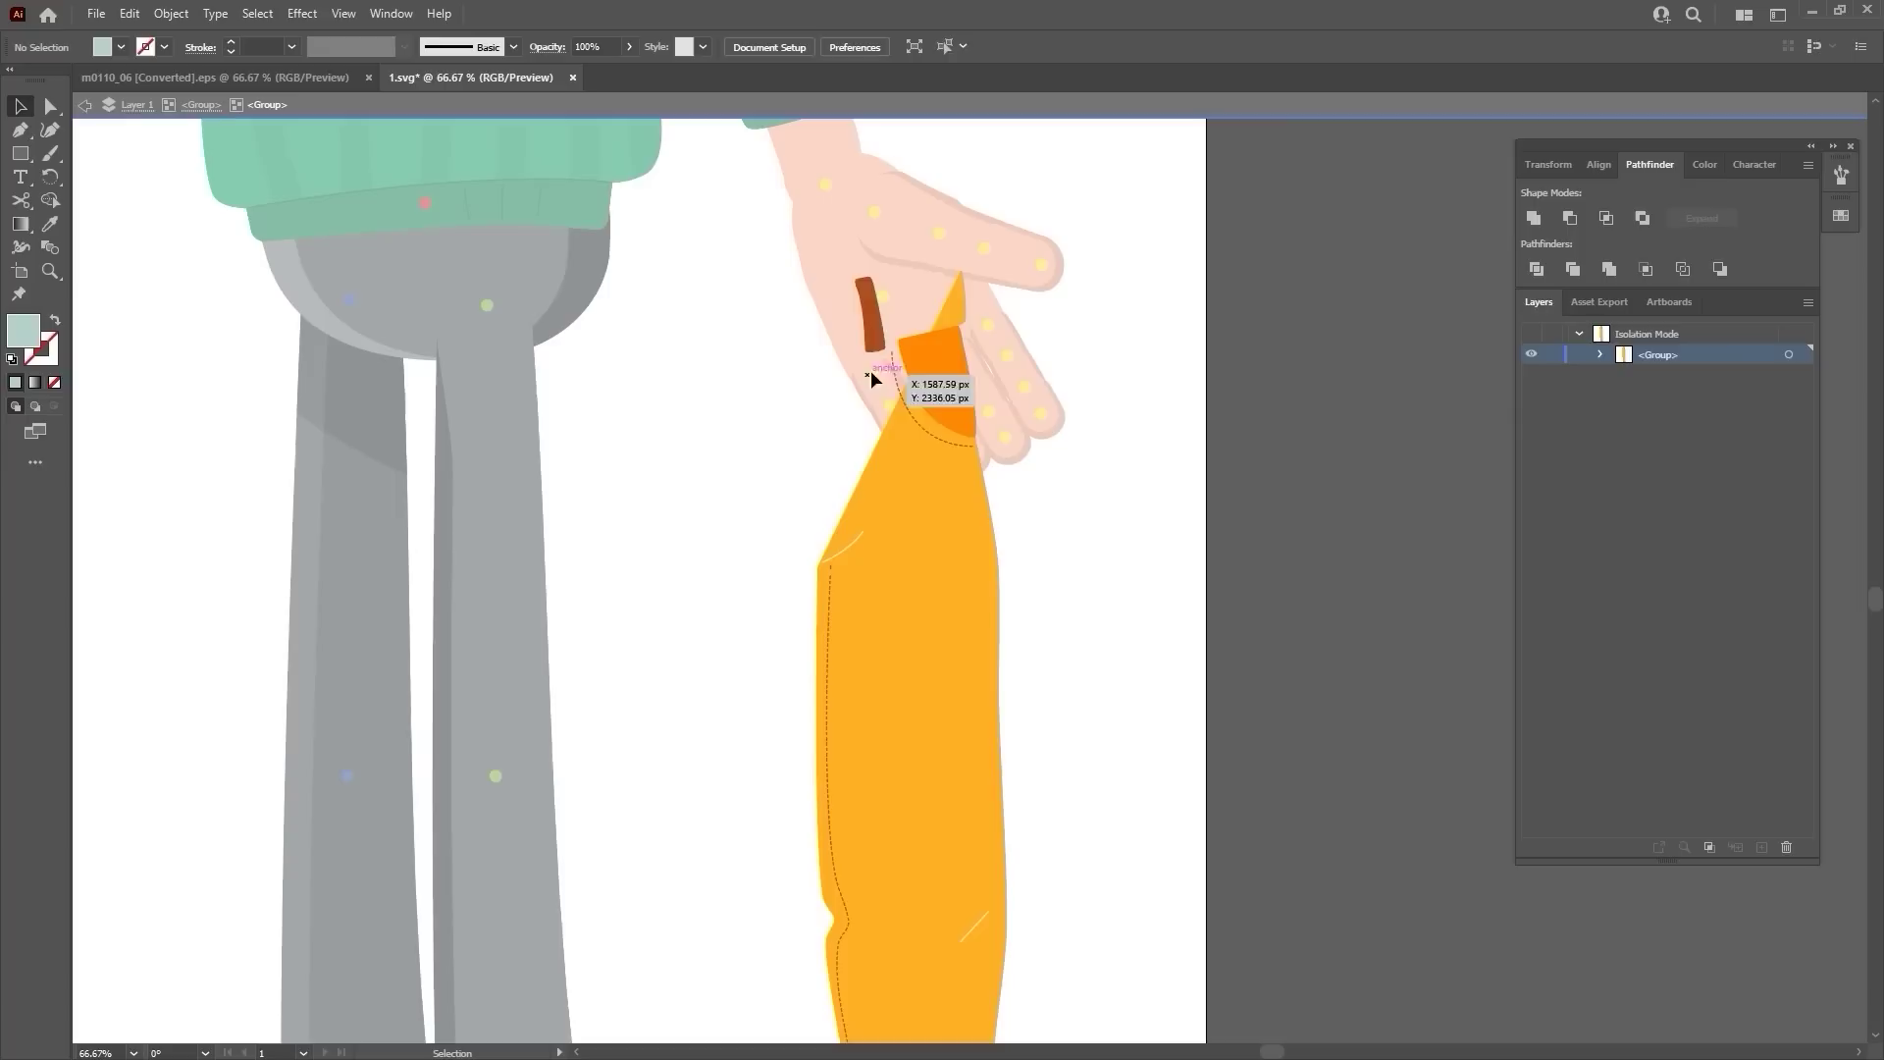
click(873, 354)
key(Delete)
click(897, 384)
key(Delete)
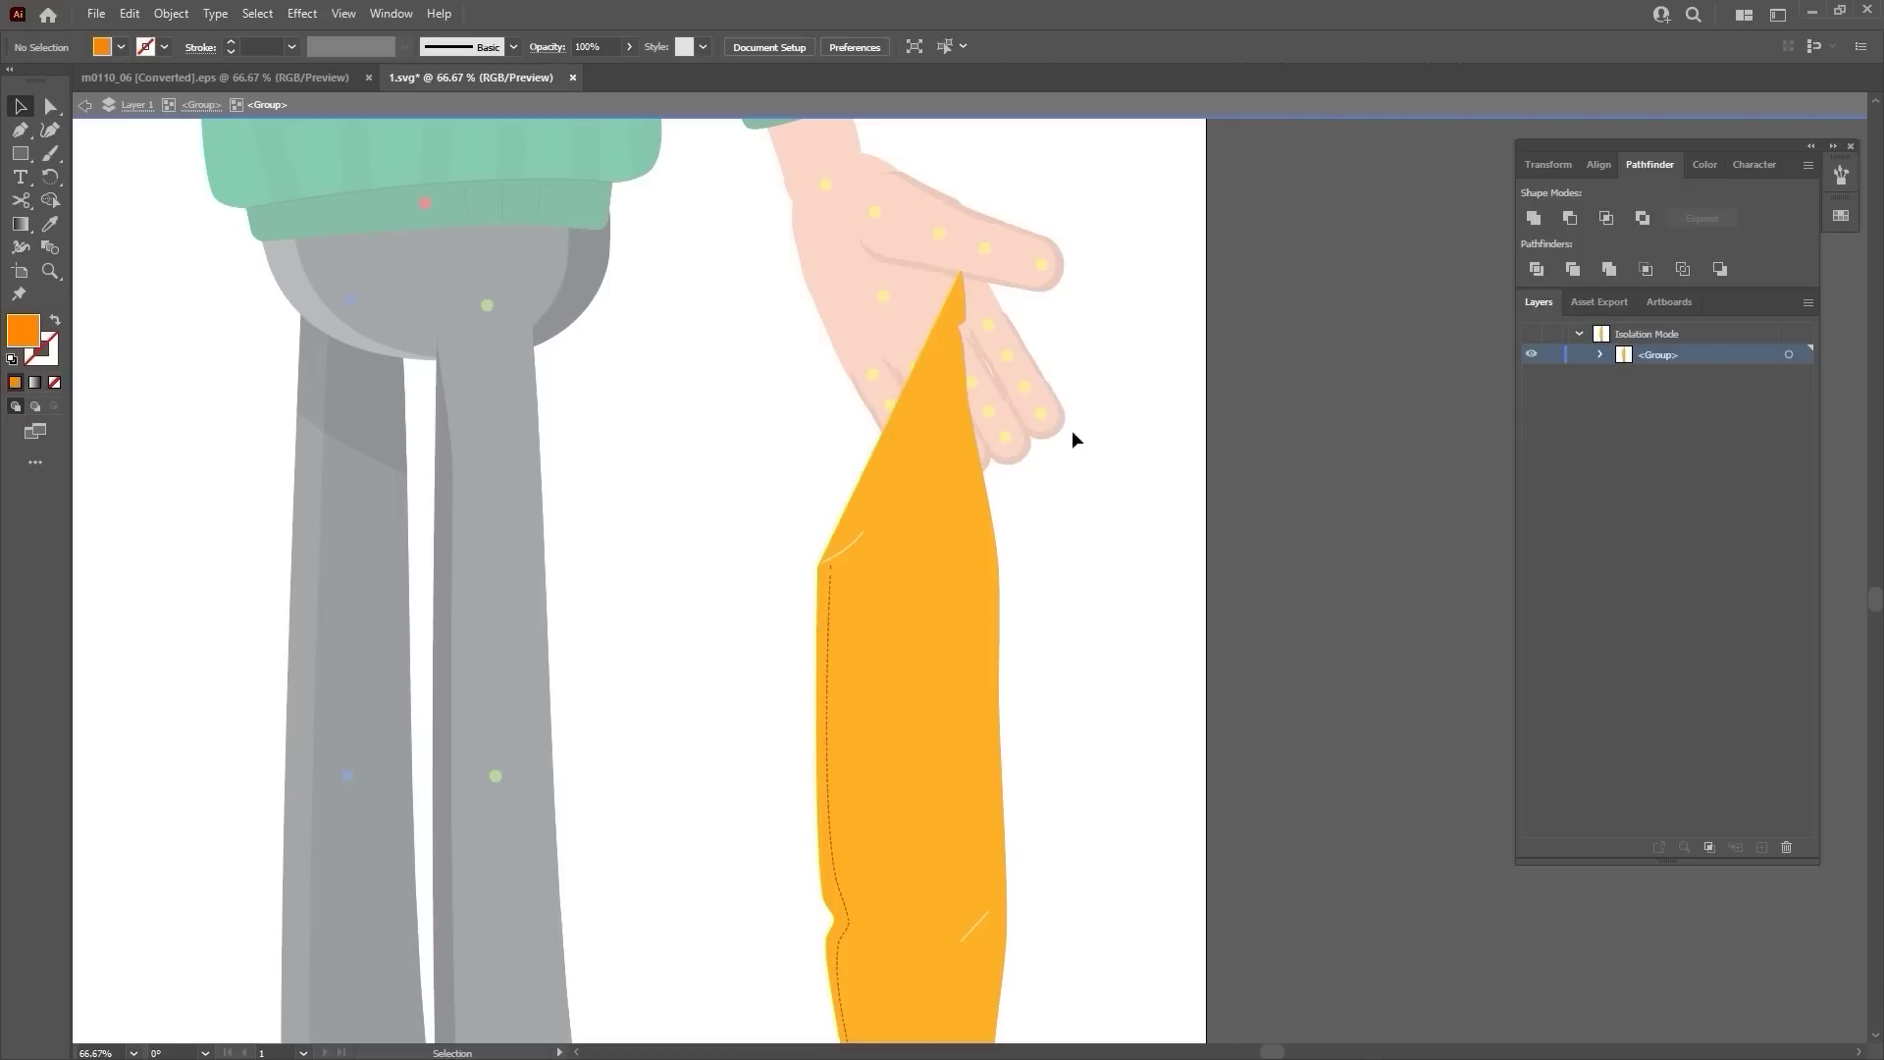
Extend the trouser leg's slanted upper end into a rounded thigh top with the Pen tool.
click(857, 540)
key(p)
click(818, 567)
click(804, 296)
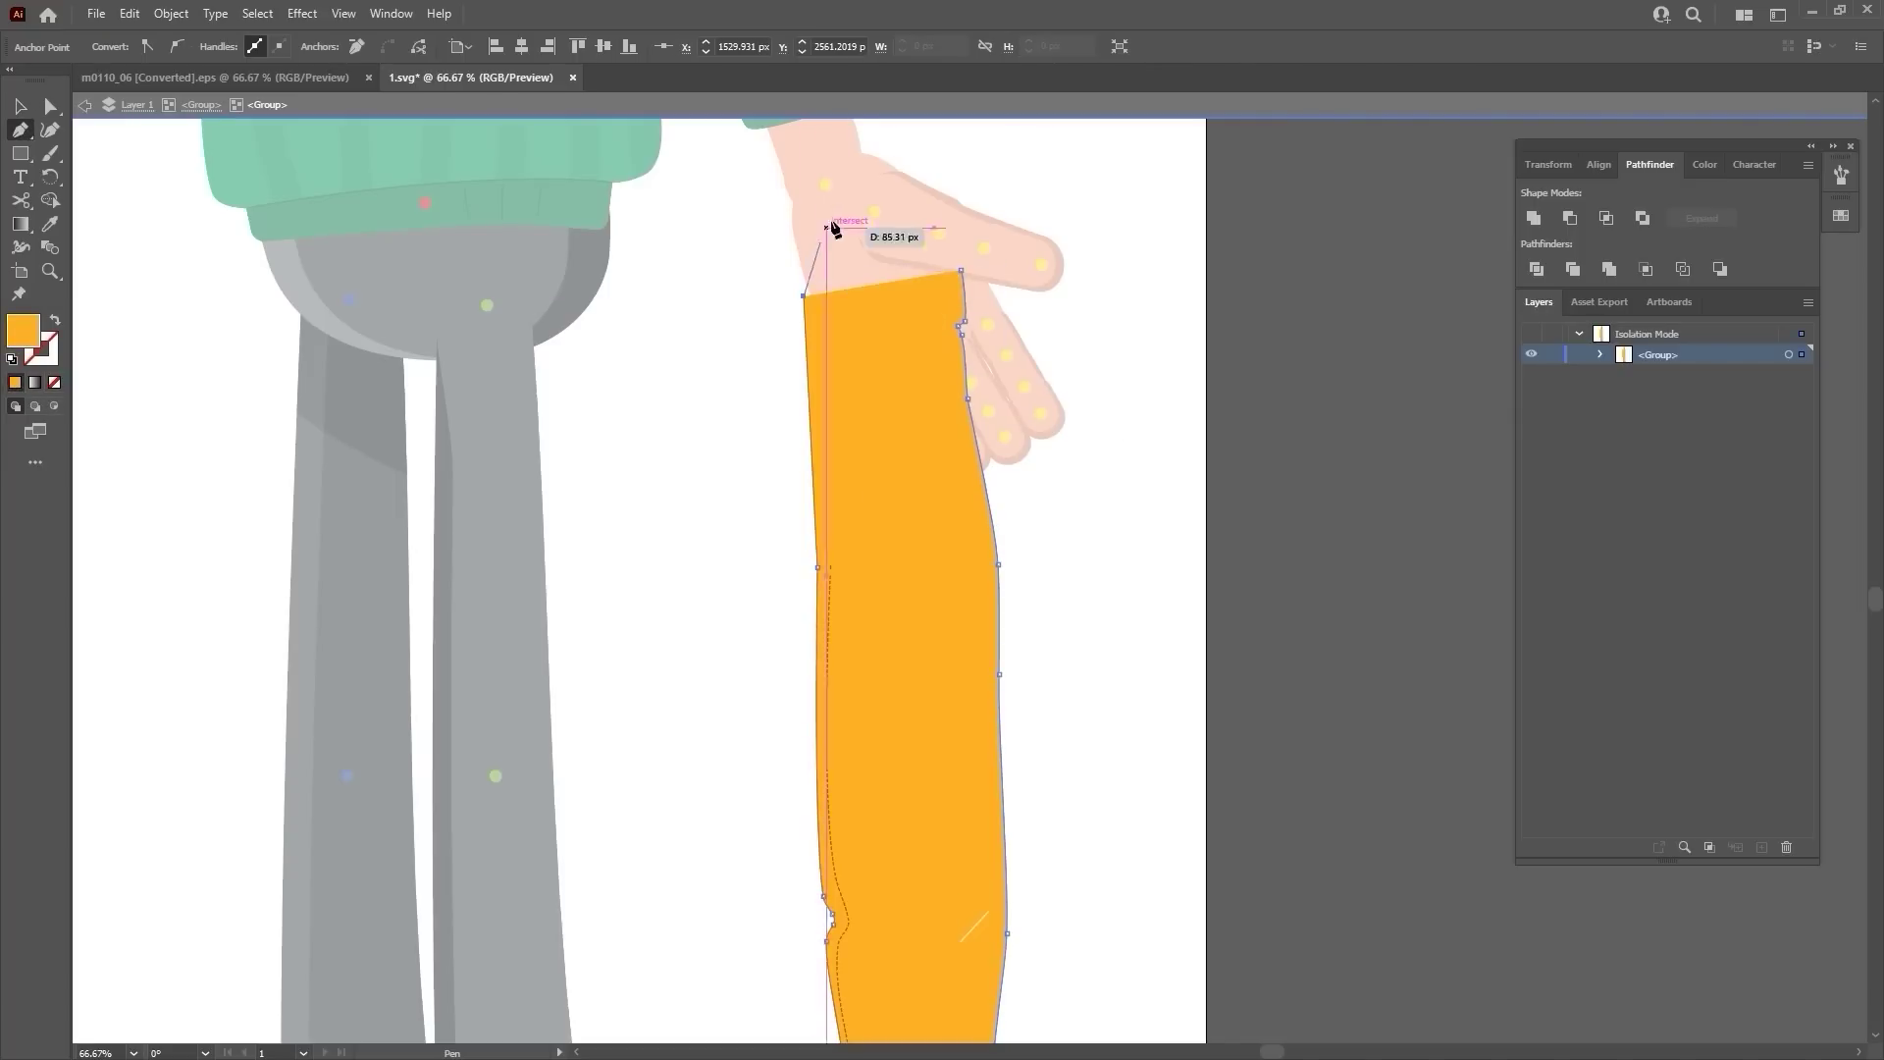
drag(862, 224, 954, 219)
click(960, 271)
ctrl+click(863, 224)
key(v)
Fit the orange trouser leg over one of the character's legs, then duplicate it onto the other leg, slightly narrower.
click(1091, 329)
scroll(1092, 330, down, 1)
scroll(1080, 484, down, 1)
double_click(1050, 729)
drag(1005, 751, 903, 601)
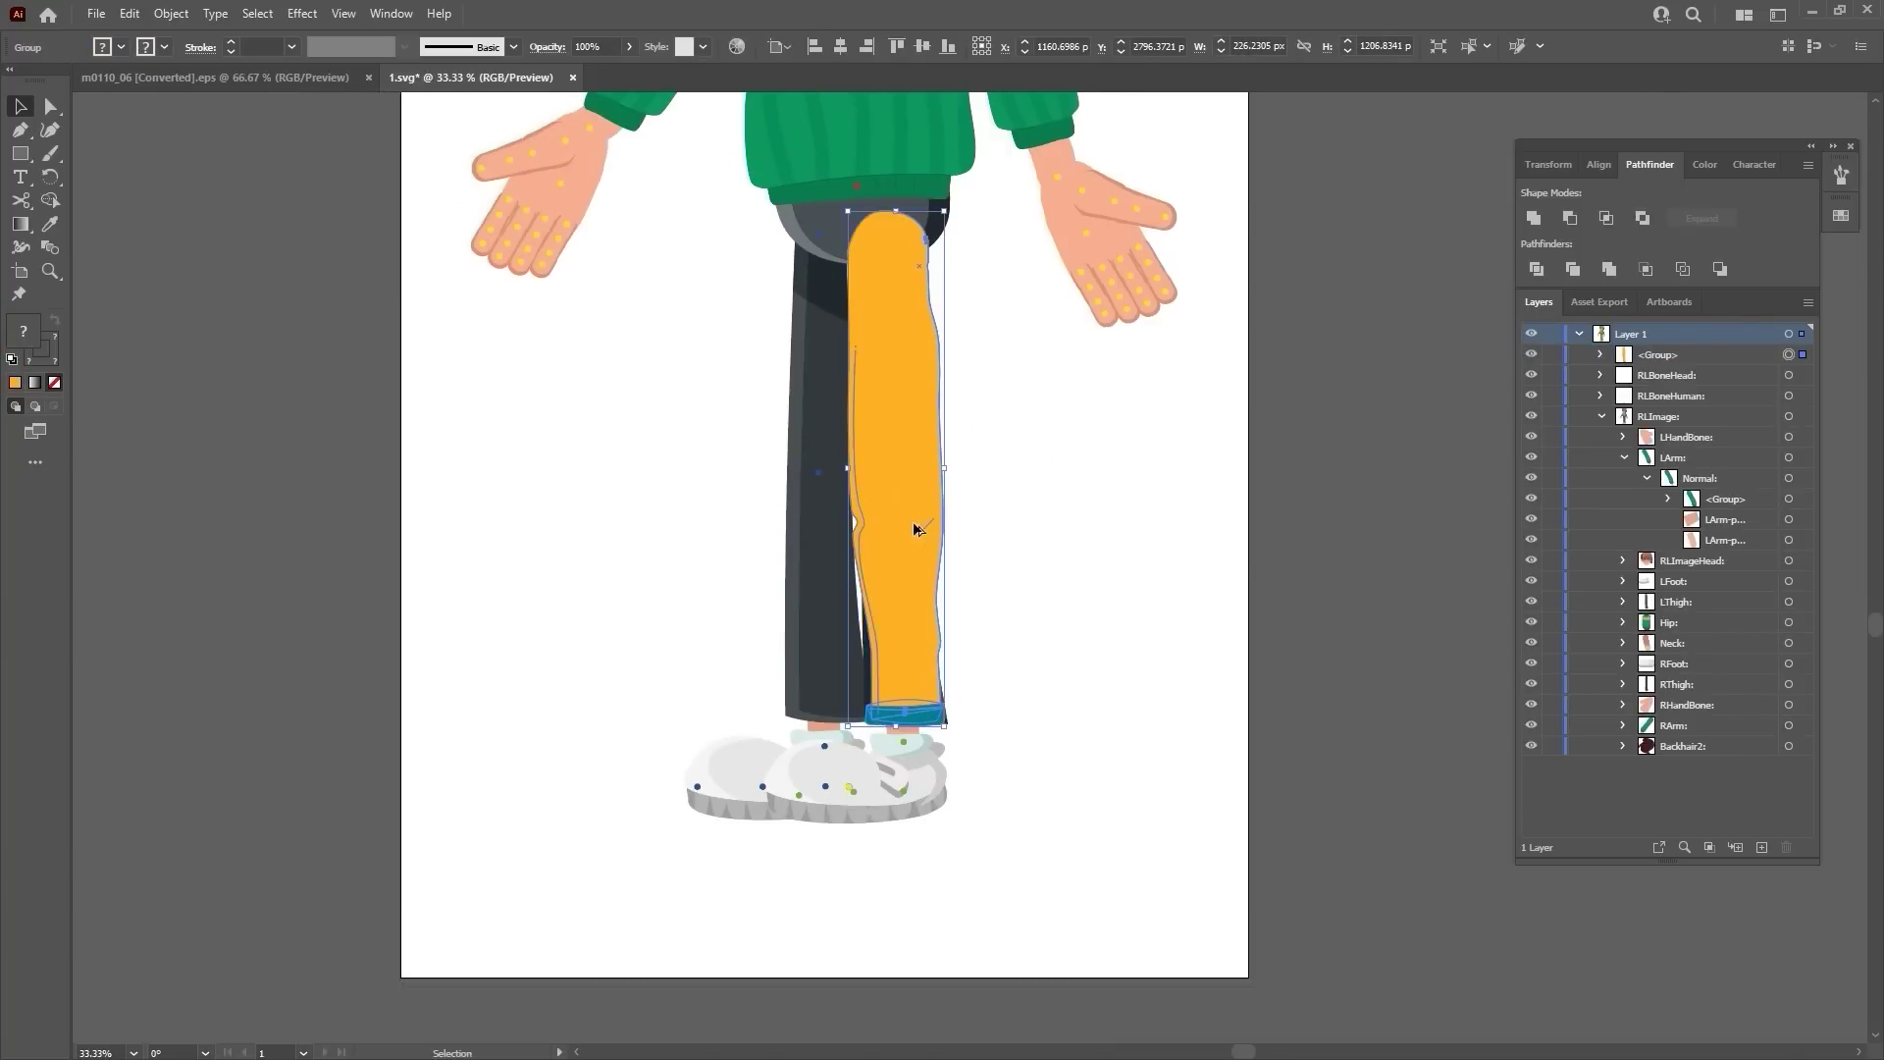
drag(913, 521, 816, 469)
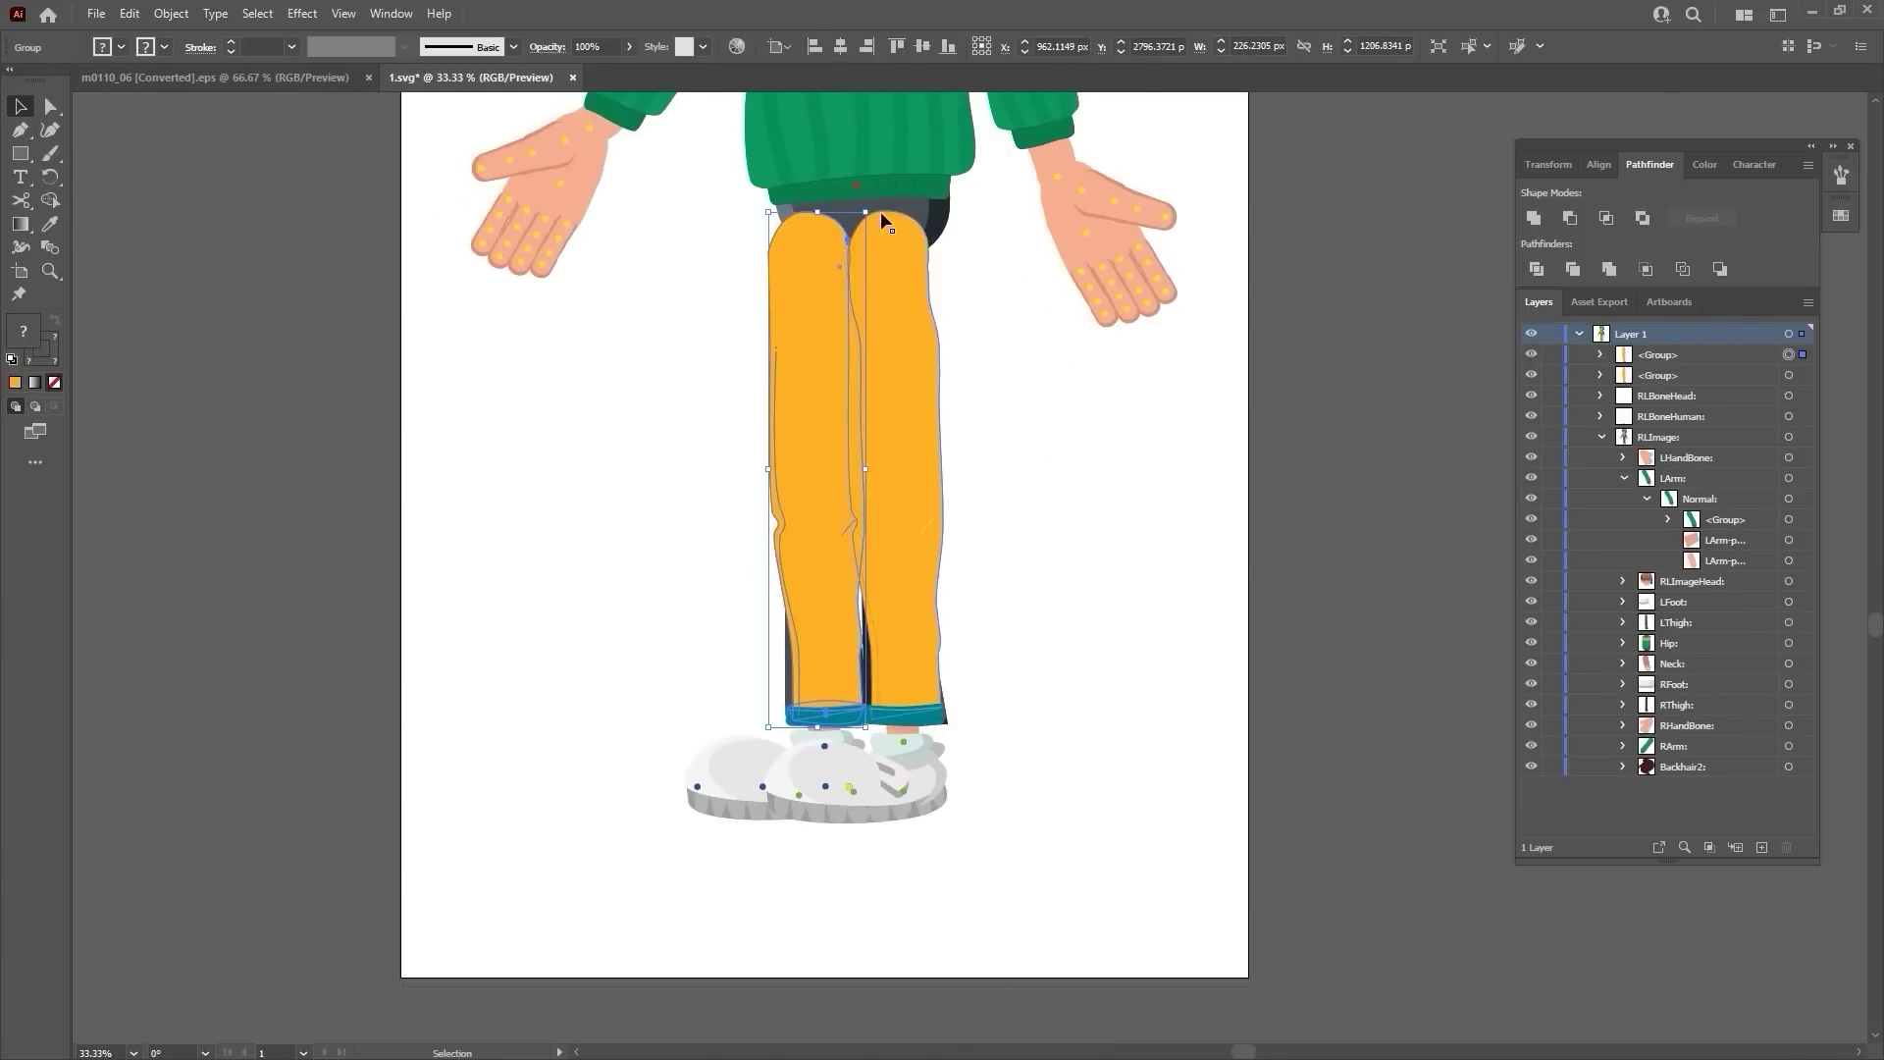
drag(873, 203, 877, 204)
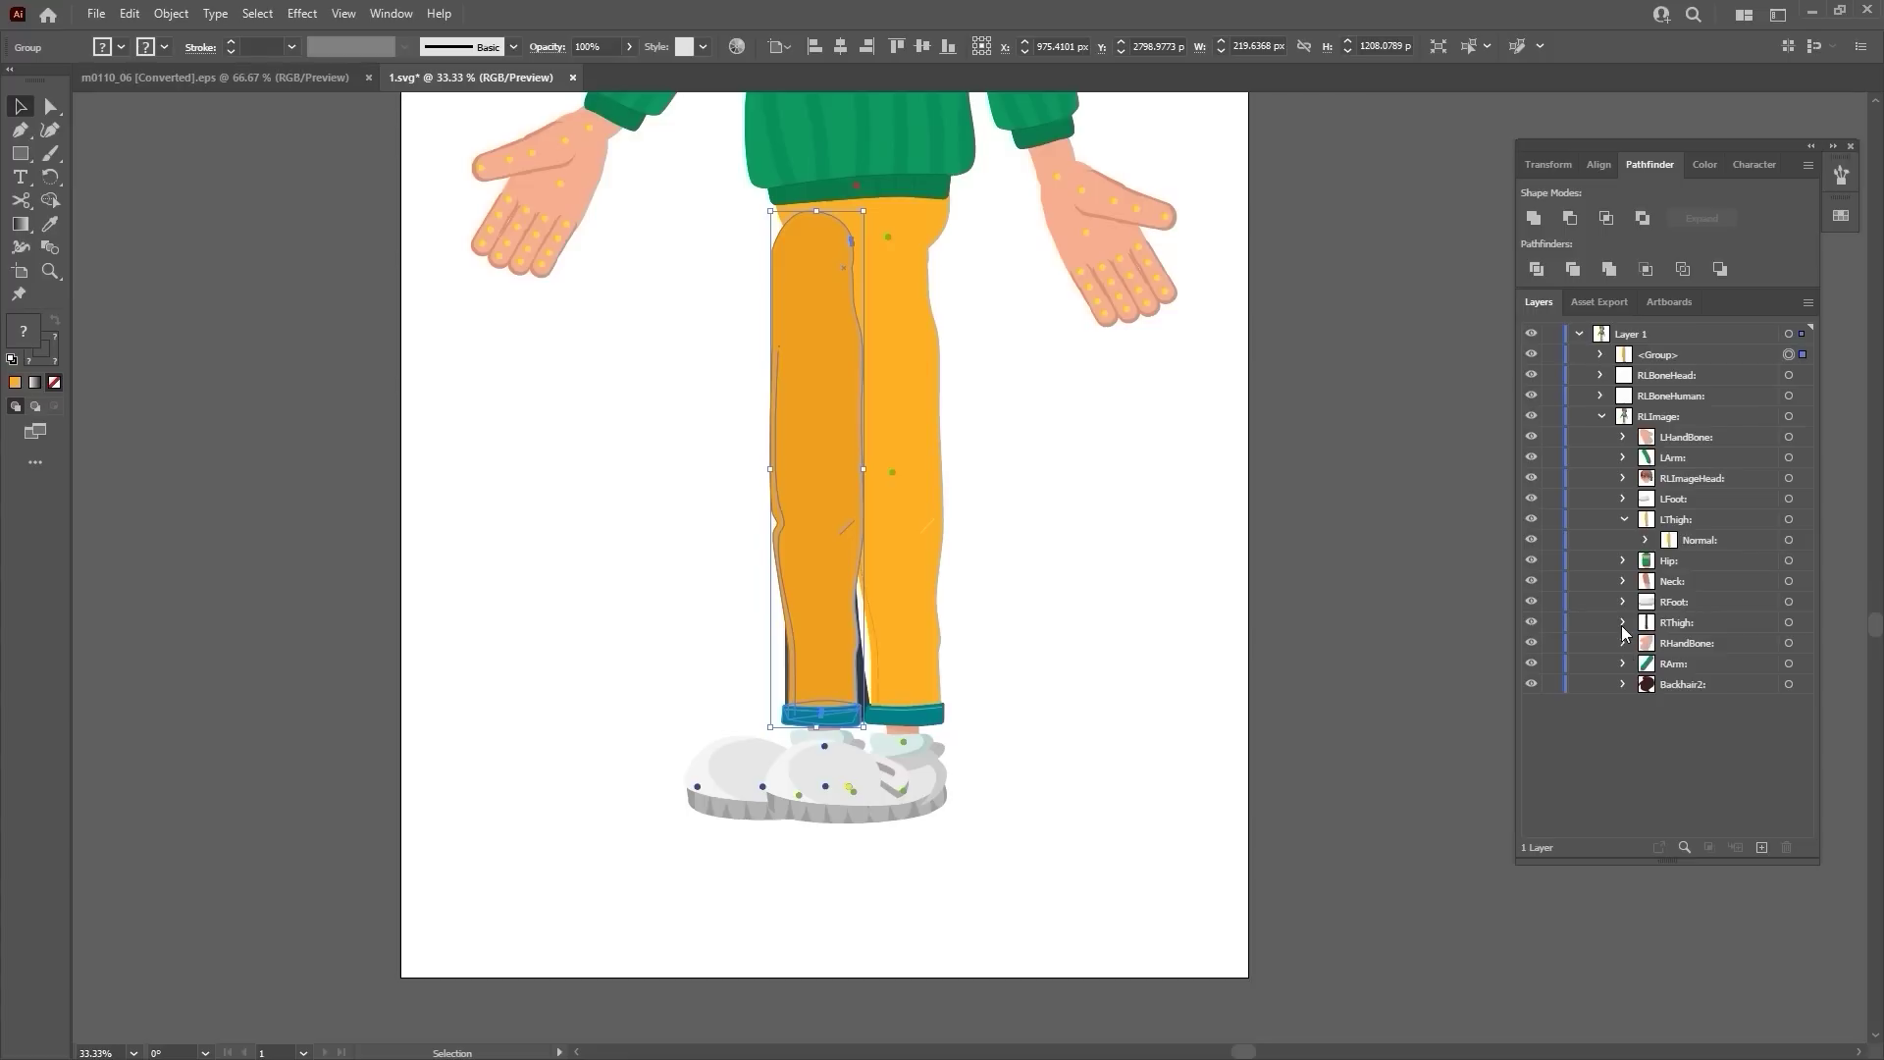
Nest the darker trouser leg in the Normal group of RThigh and delete the original trouser artwork g:(3).
click(1625, 624)
click(1648, 644)
drag(1645, 357, 1729, 656)
click(1790, 667)
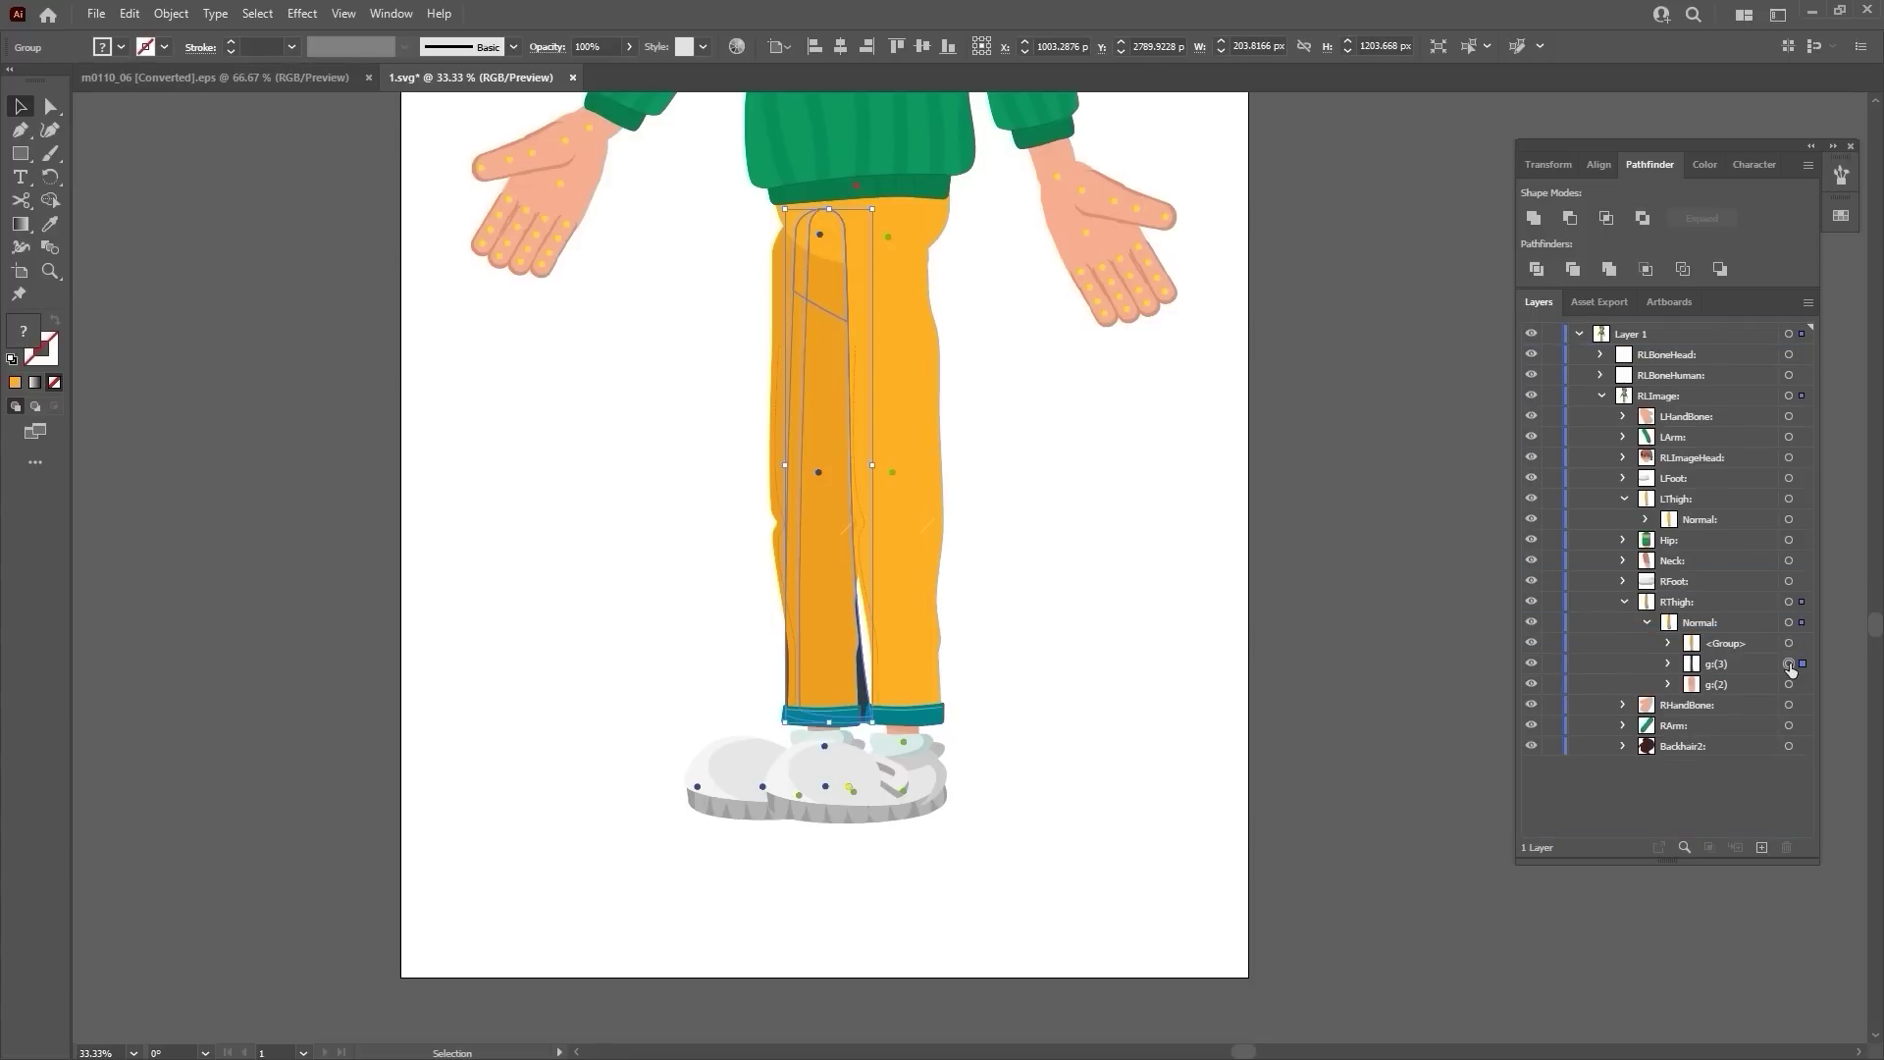
key(Delete)
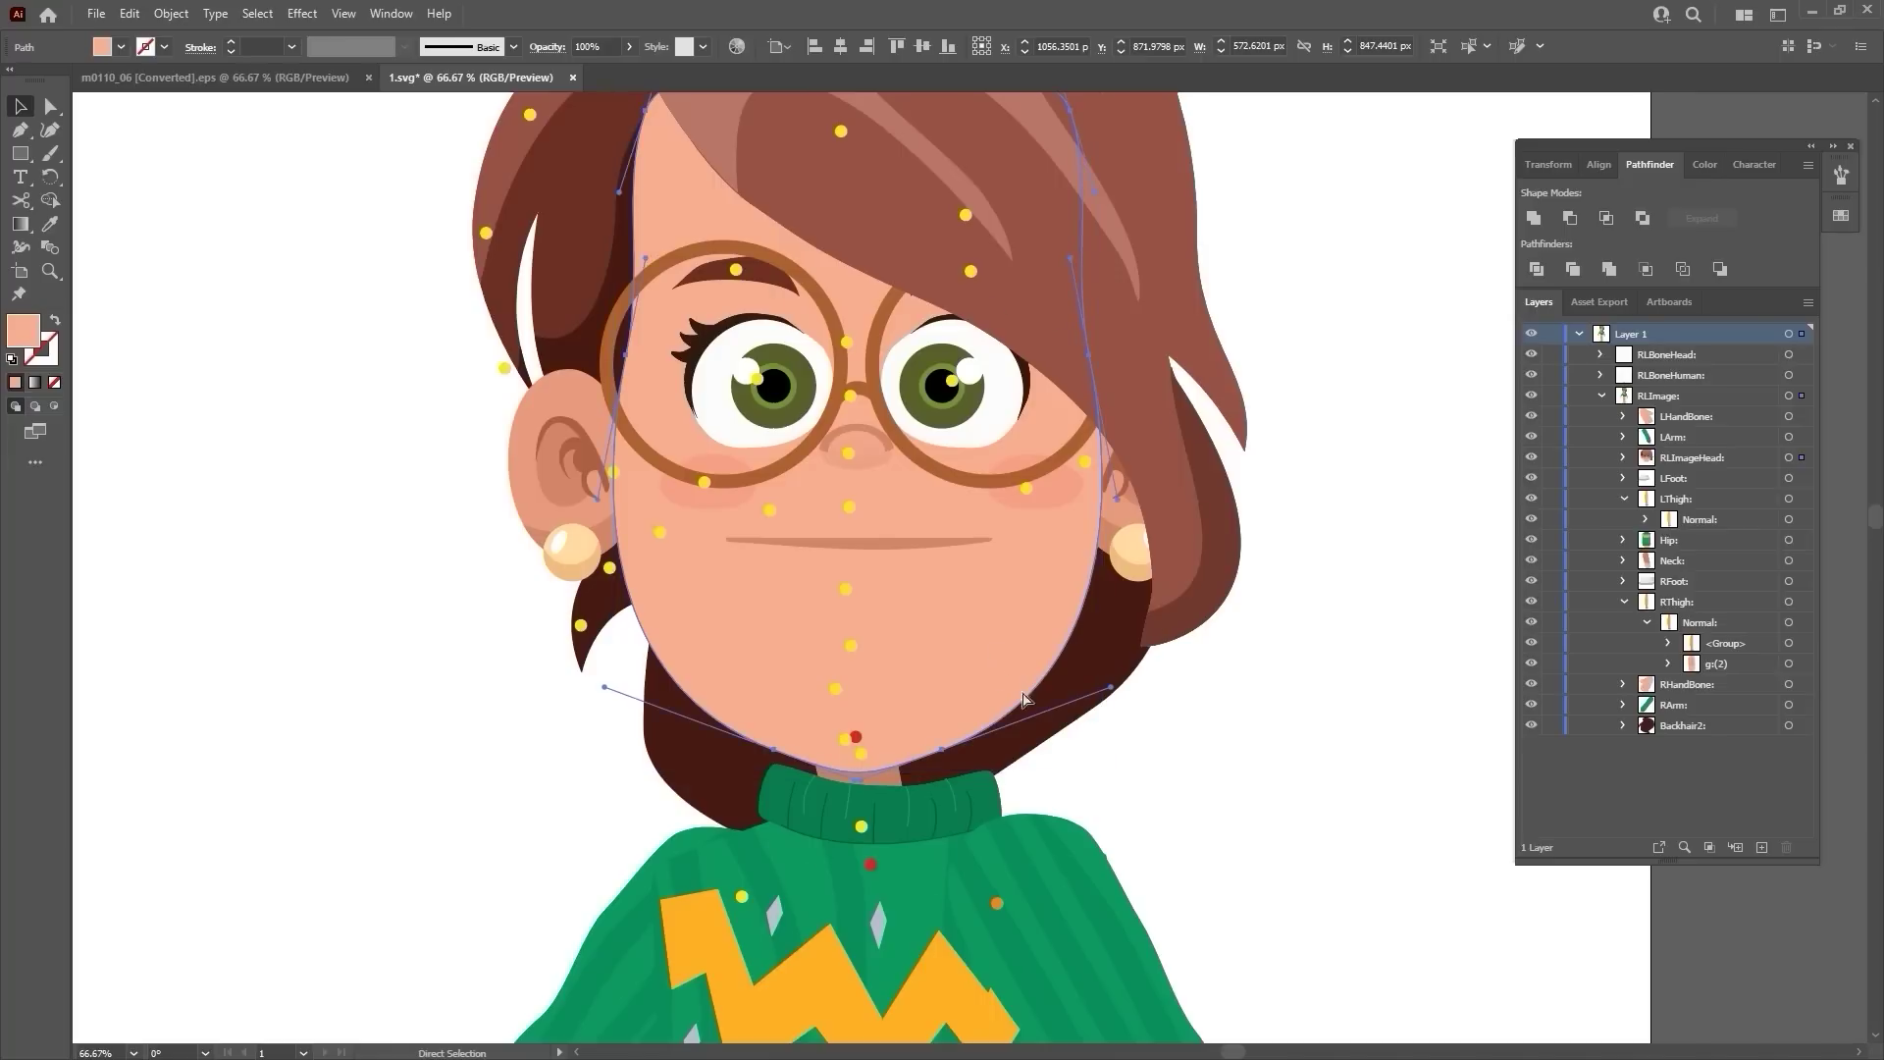
Narrow the jaw to a more pointed chin by adjusting the curve handles on both sides of the face outline.
drag(1112, 689, 1121, 625)
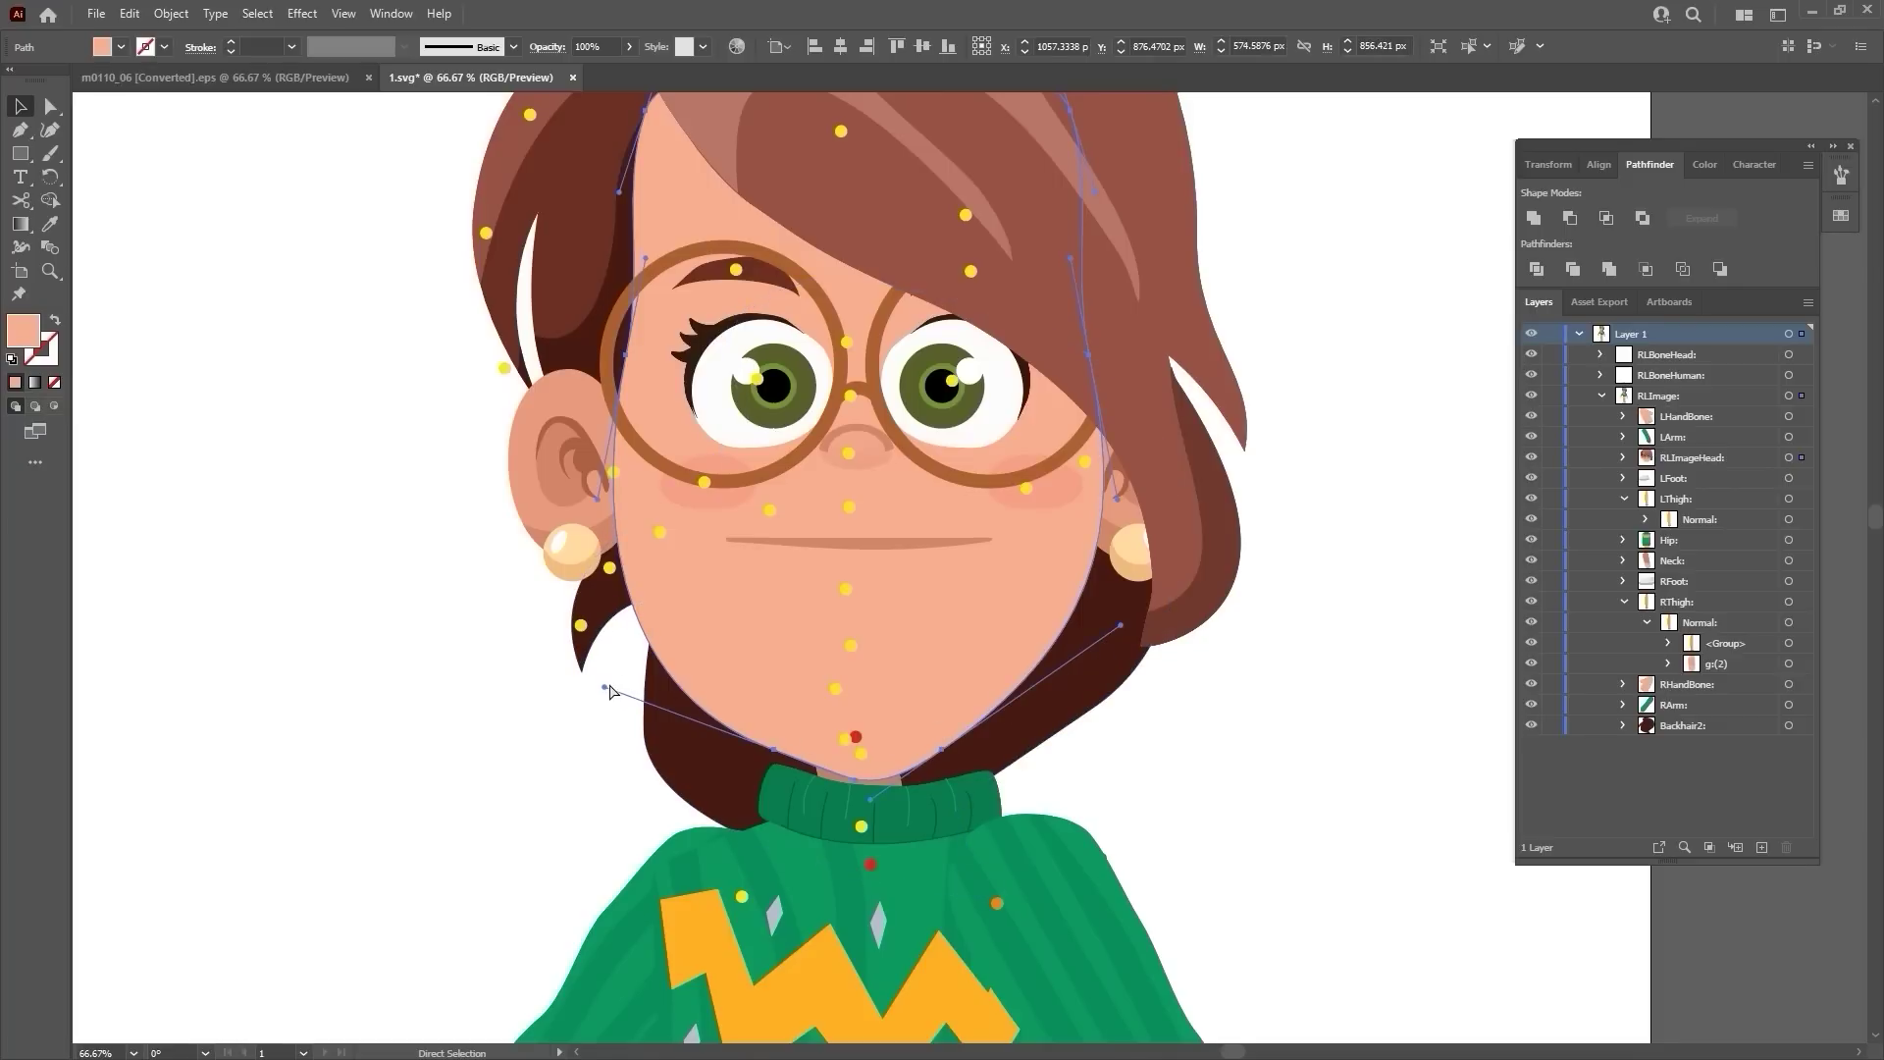
drag(604, 686, 621, 635)
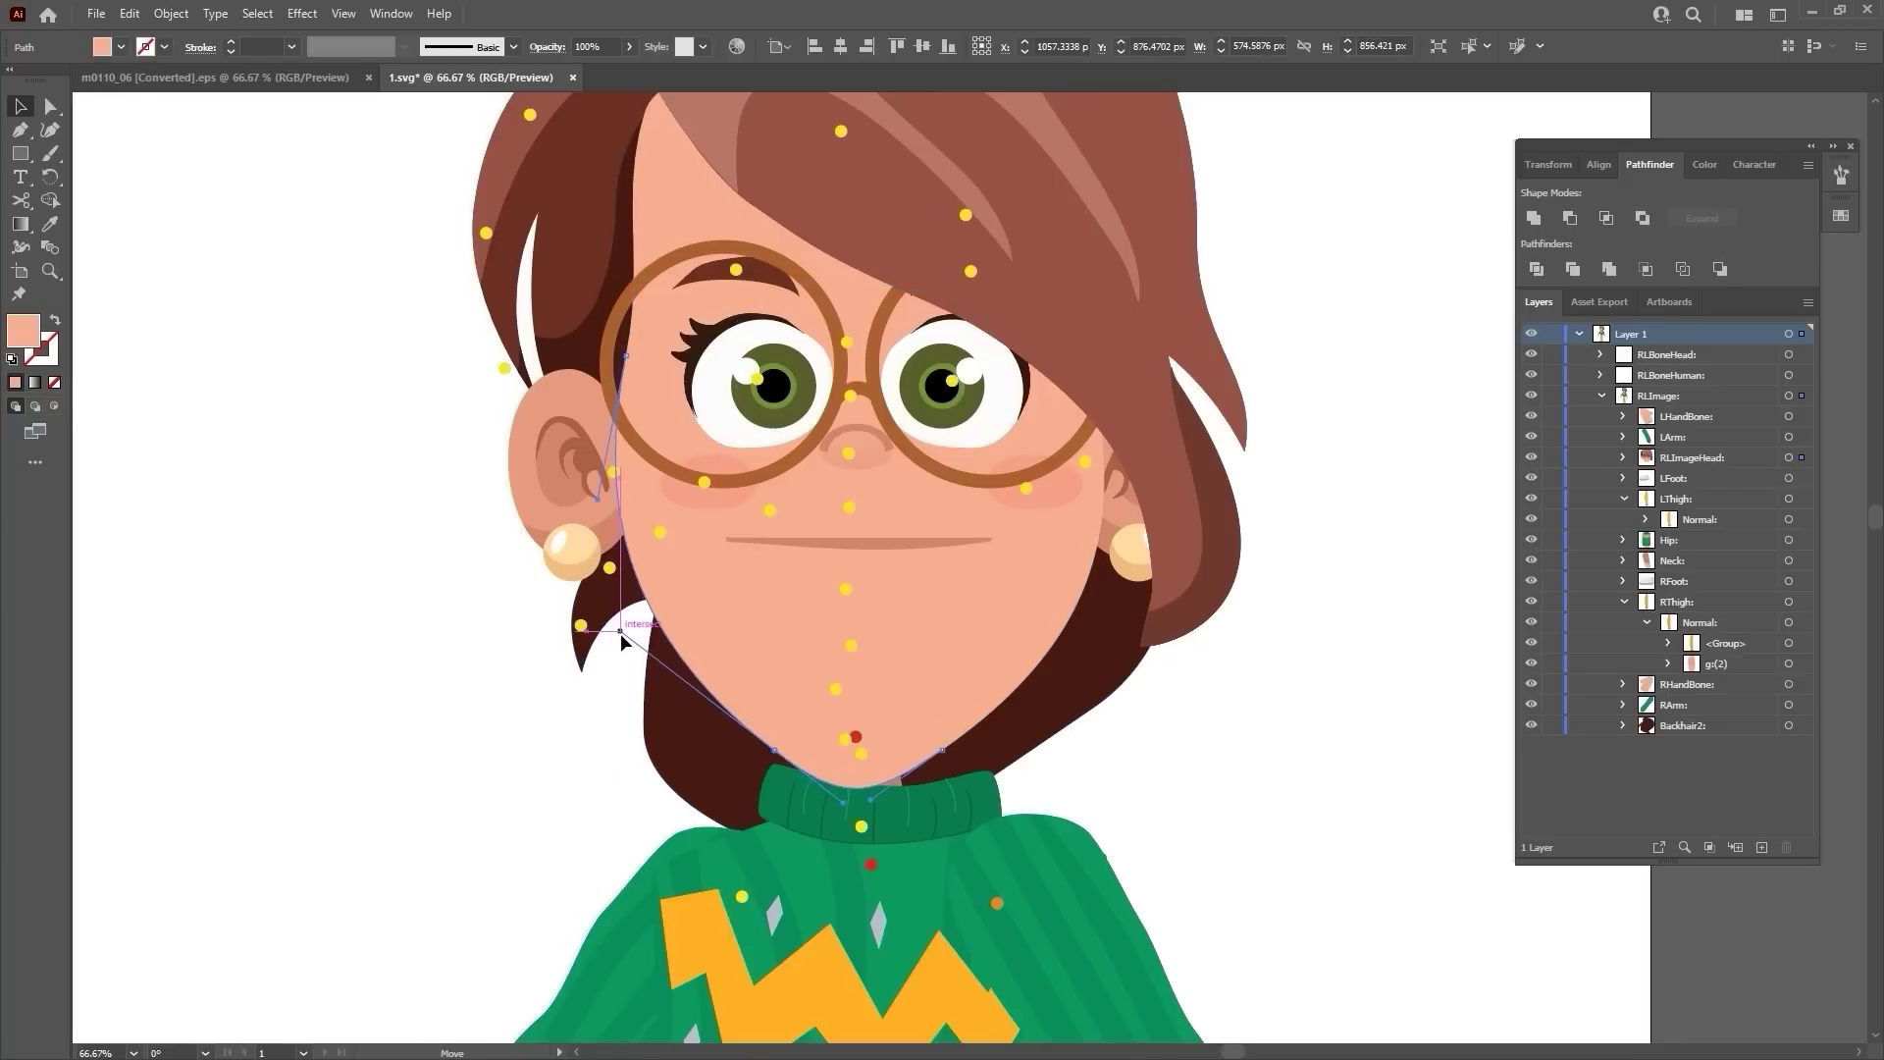
key(v)
click(1185, 781)
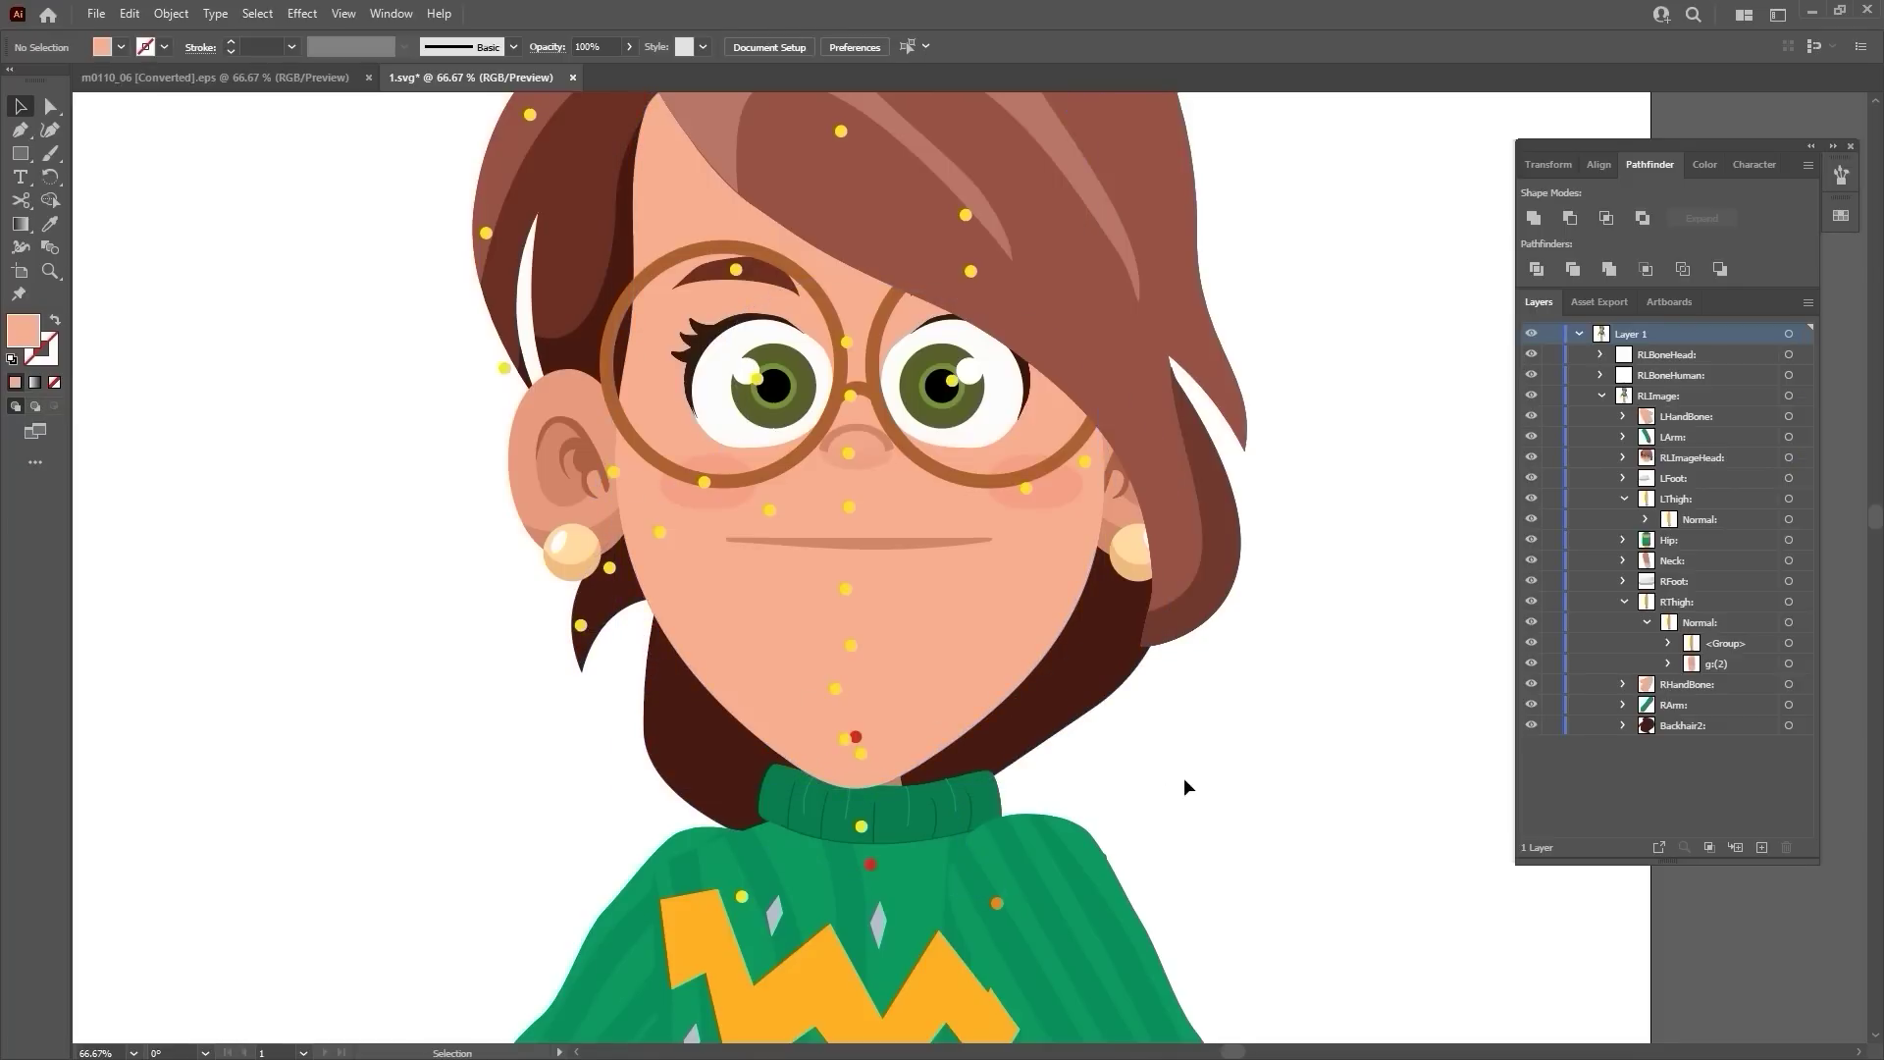
Draw a longer back hair shape reaching below the shoulders with the Pencil tool and fill it with the existing dark brown.
drag(738, 343, 585, 624)
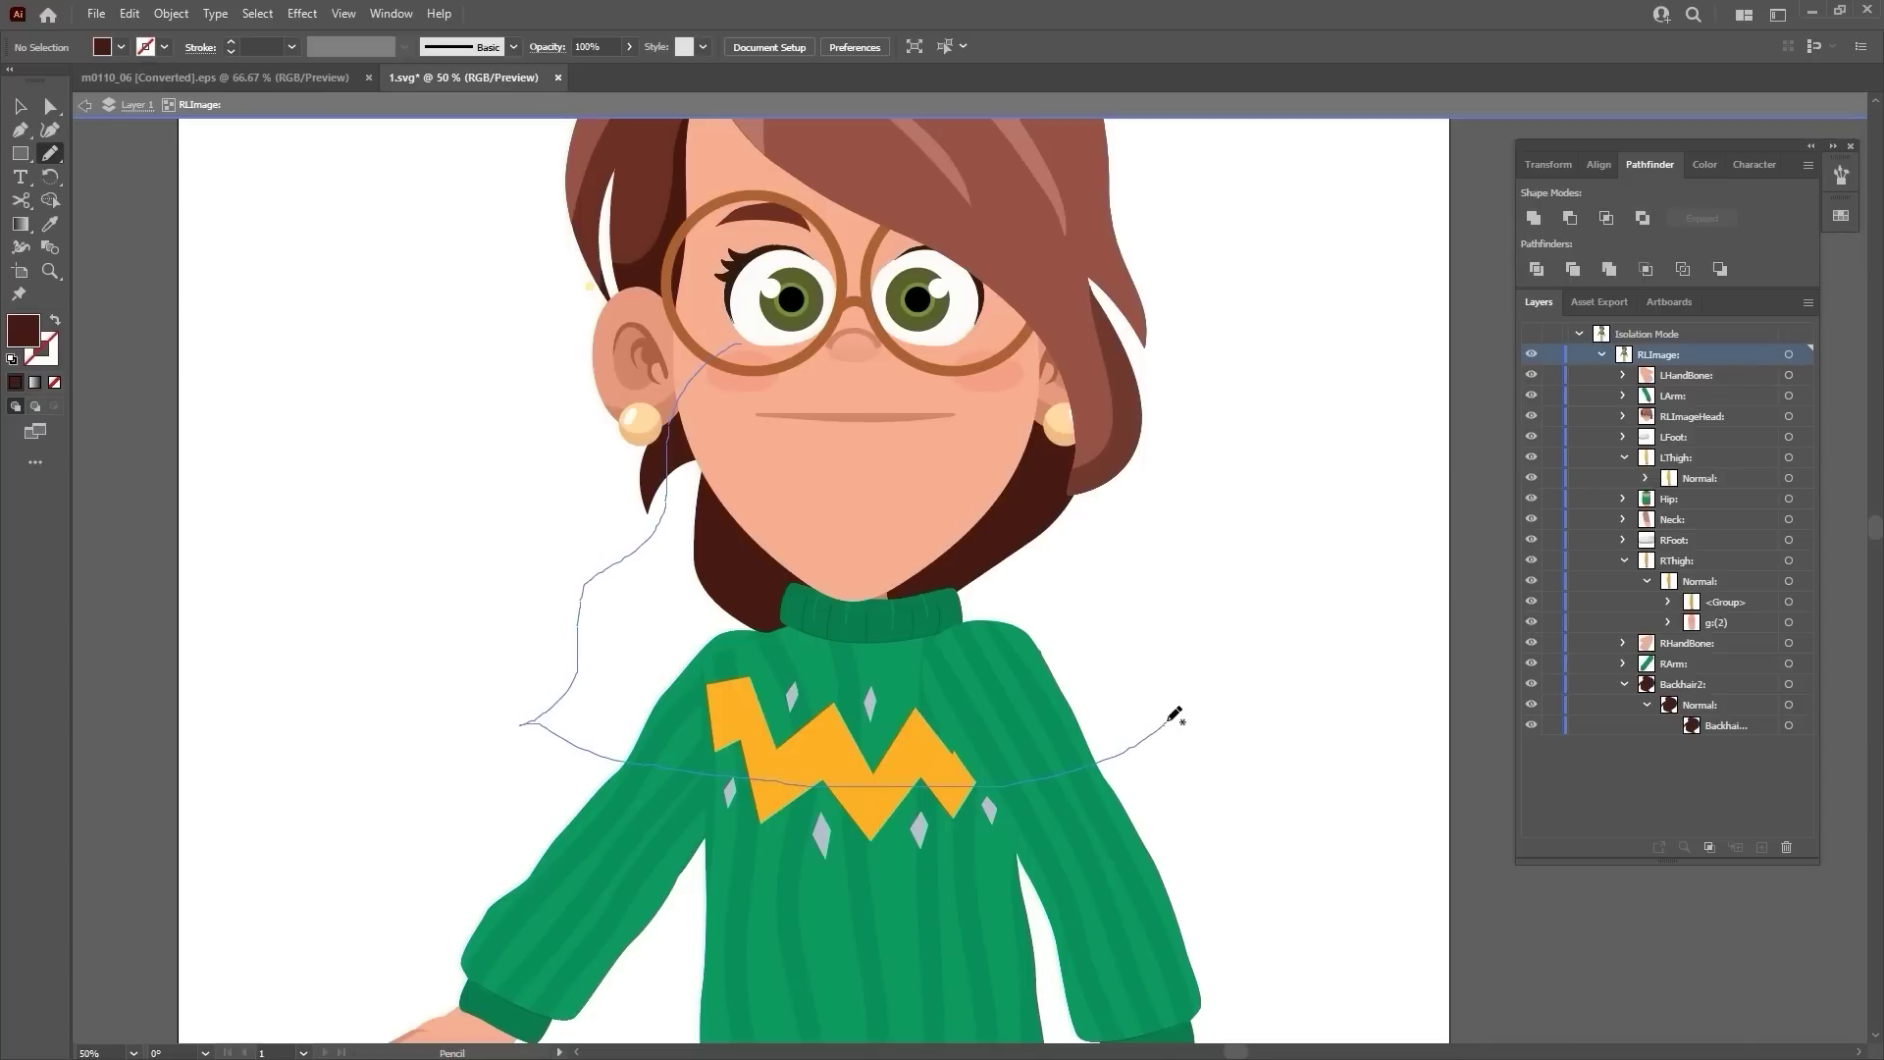
drag(768, 330, 740, 344)
key(i)
click(728, 558)
Move the new hair path into the Normal group of Backhair2 and delete the original back hair.
mouse_move(1686, 375)
mouse_down()
mouse_move(1729, 568)
mouse_move(1734, 736)
mouse_up()
click(1789, 746)
key(Delete)
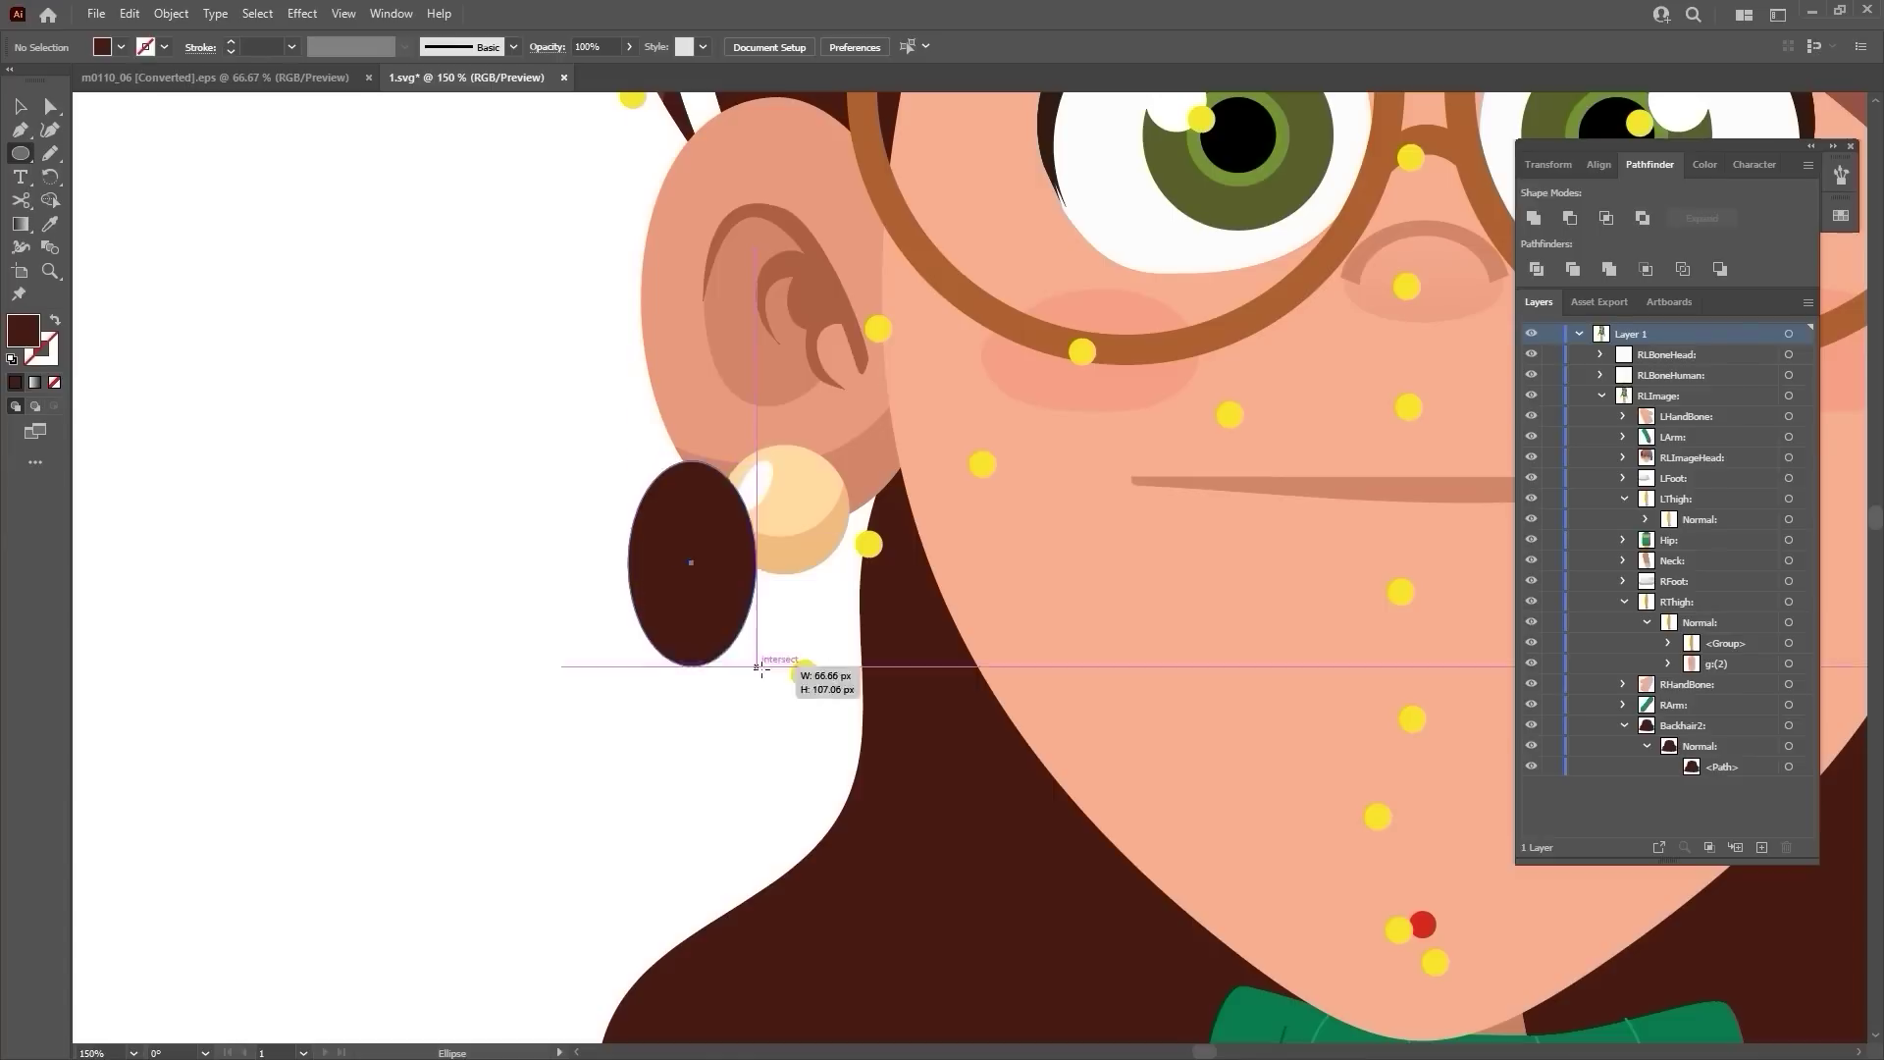
Subtract a smaller centred ellipse from one about 85 by 135 px to form an earring, filled with the pearl's light colour.
mouse_move(757, 652)
mouse_down()
mouse_move(791, 712)
mouse_move(600, 636)
mouse_move(511, 630)
mouse_up()
key(v)
drag(379, 696, 432, 614)
drag(485, 559, 553, 579)
shift+click(616, 540)
click(841, 46)
click(1570, 219)
key(i)
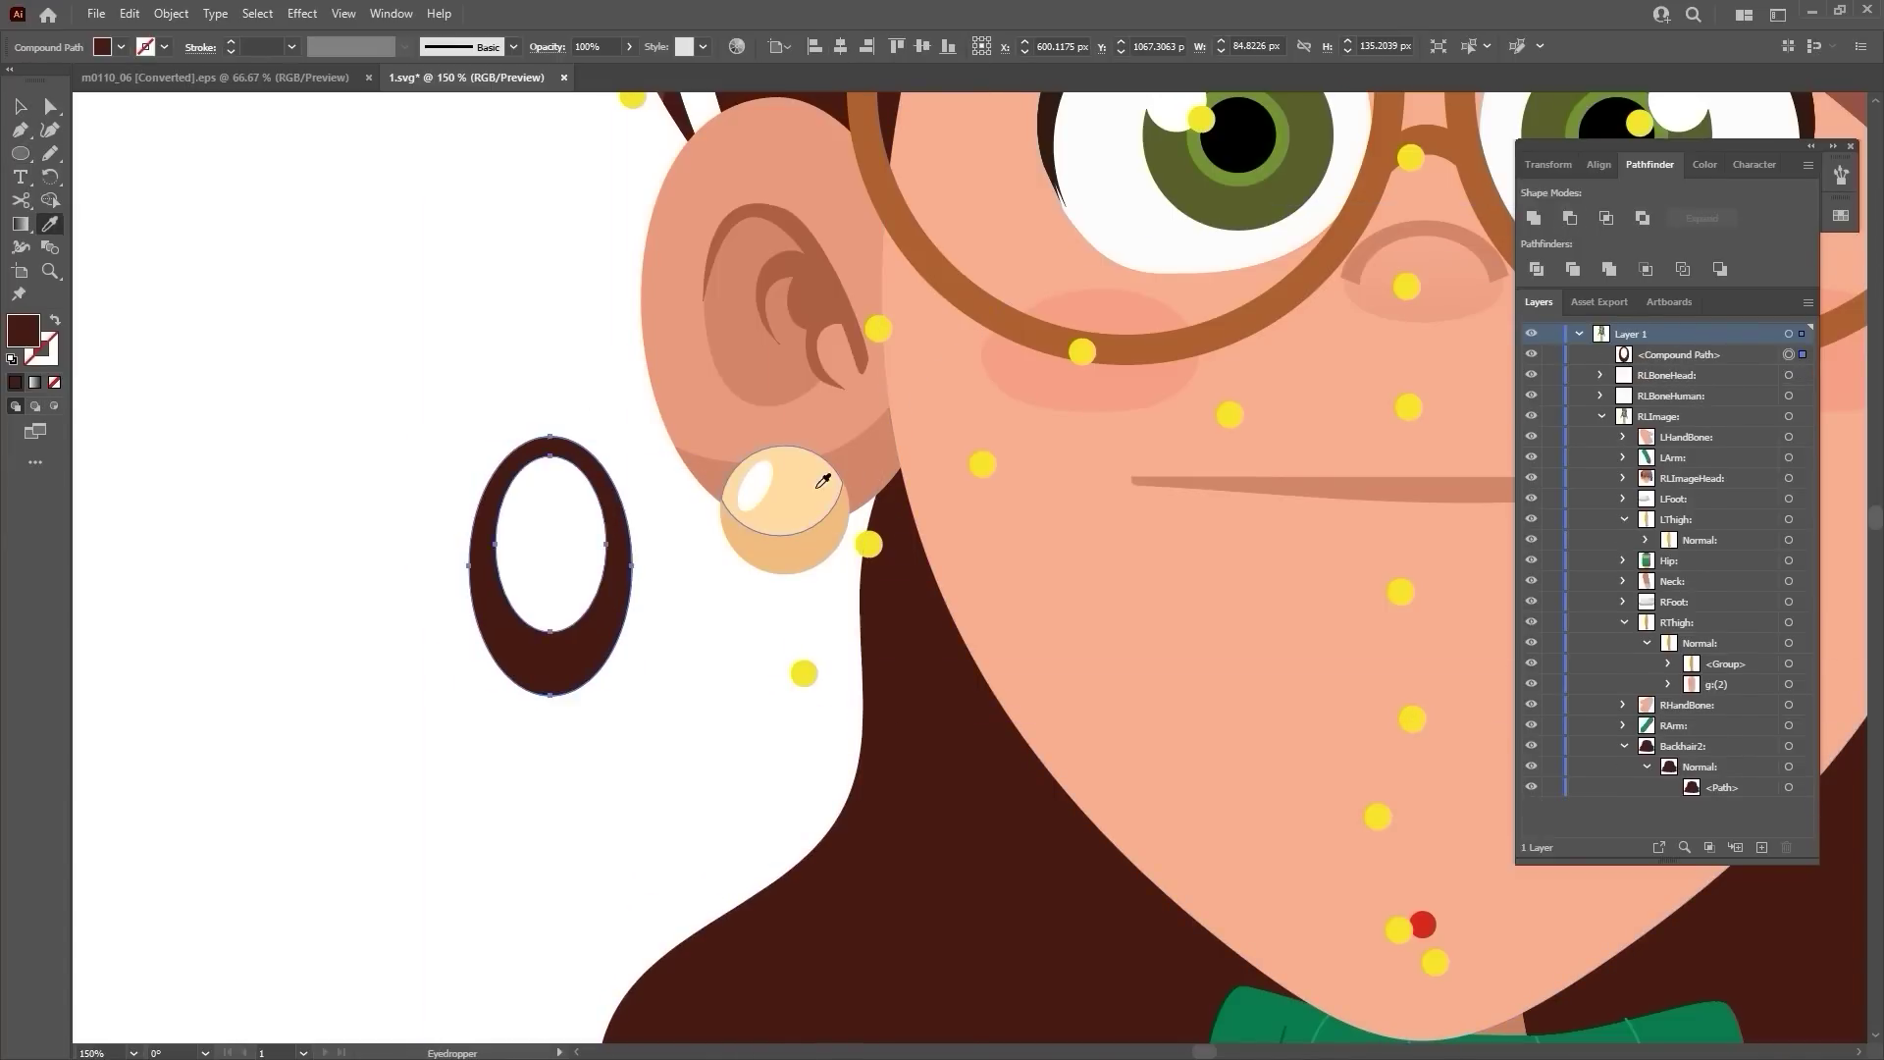
click(820, 481)
Draw a closed shadow shape with a curved upper edge across the lower part of the oval earring with the Pen tool.
key(ctrl+shift+a)
key(p)
click(465, 592)
drag(545, 674, 597, 675)
click(641, 592)
click(645, 720)
click(489, 720)
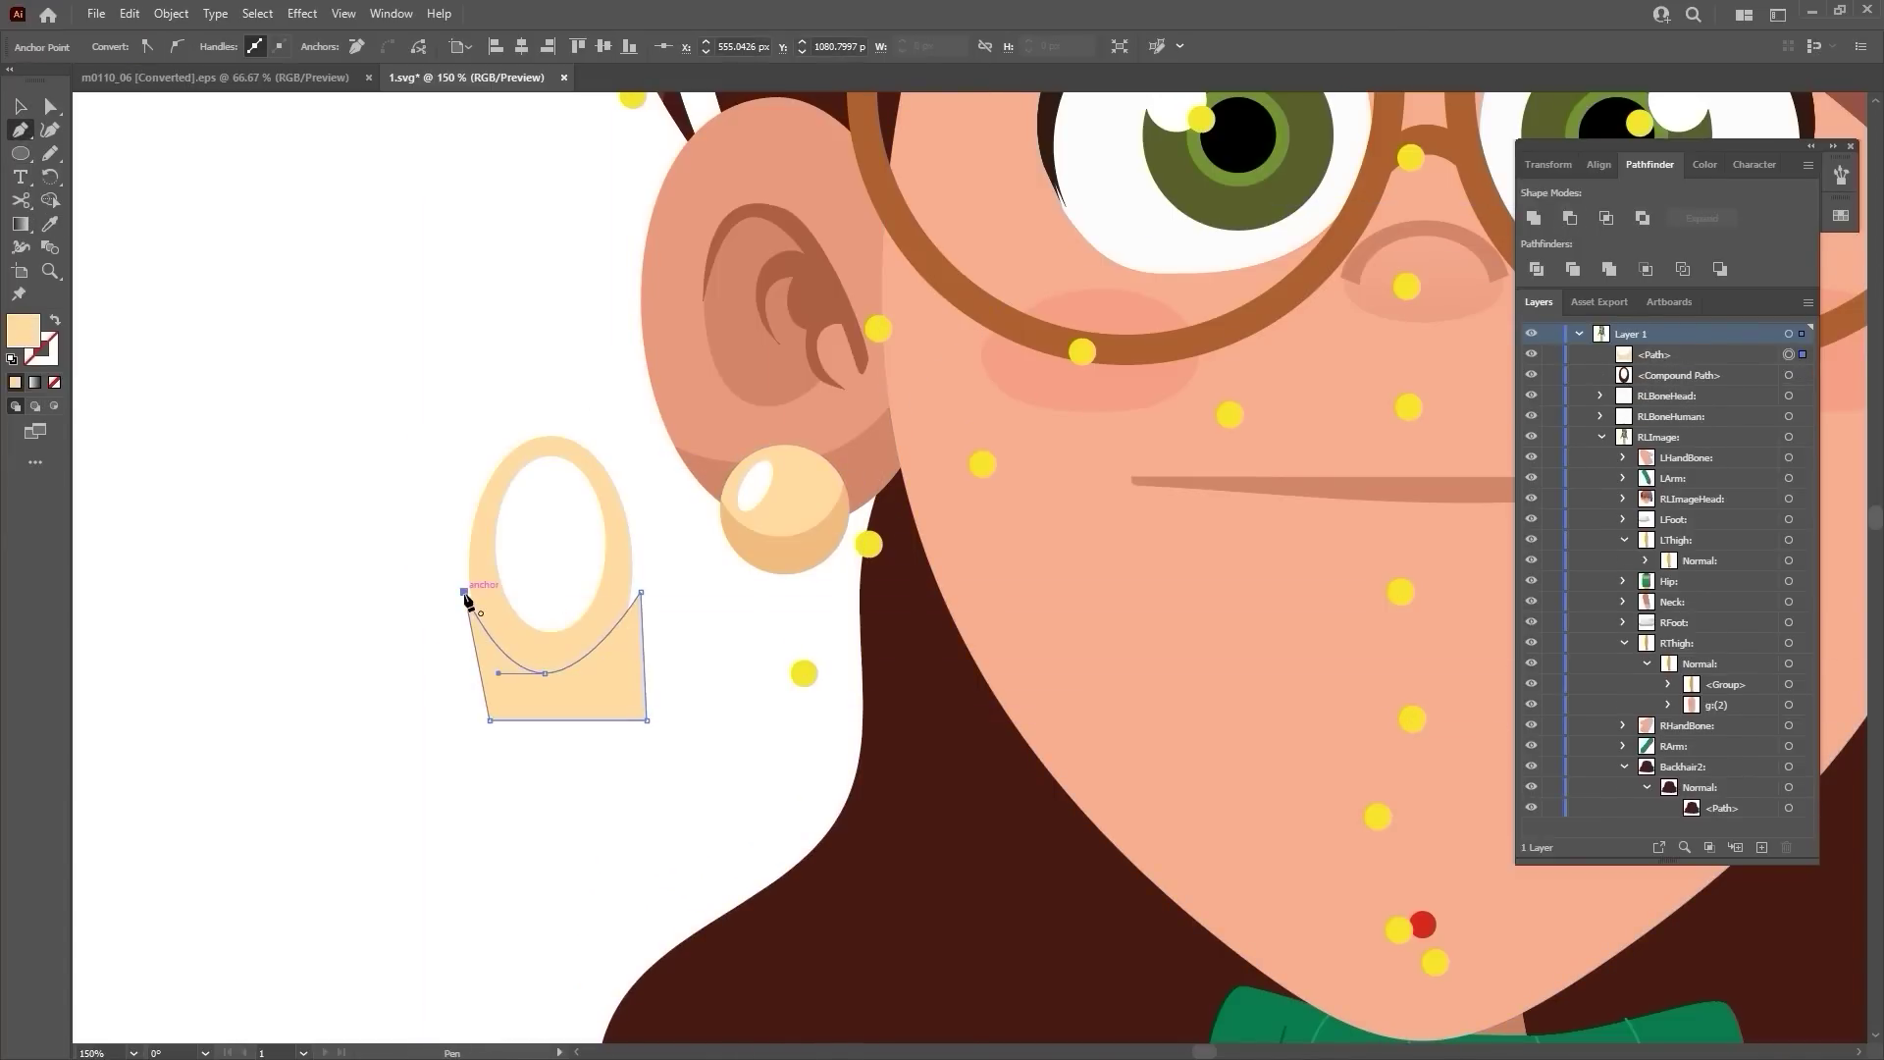
click(464, 592)
Trim the shadow shape to the oval earring with Shape Builder and fill it with the pearl's darker shade.
key(v)
shift+click(625, 581)
key(shift+m)
alt+click(629, 691)
key(v)
click(593, 664)
key(i)
click(788, 555)
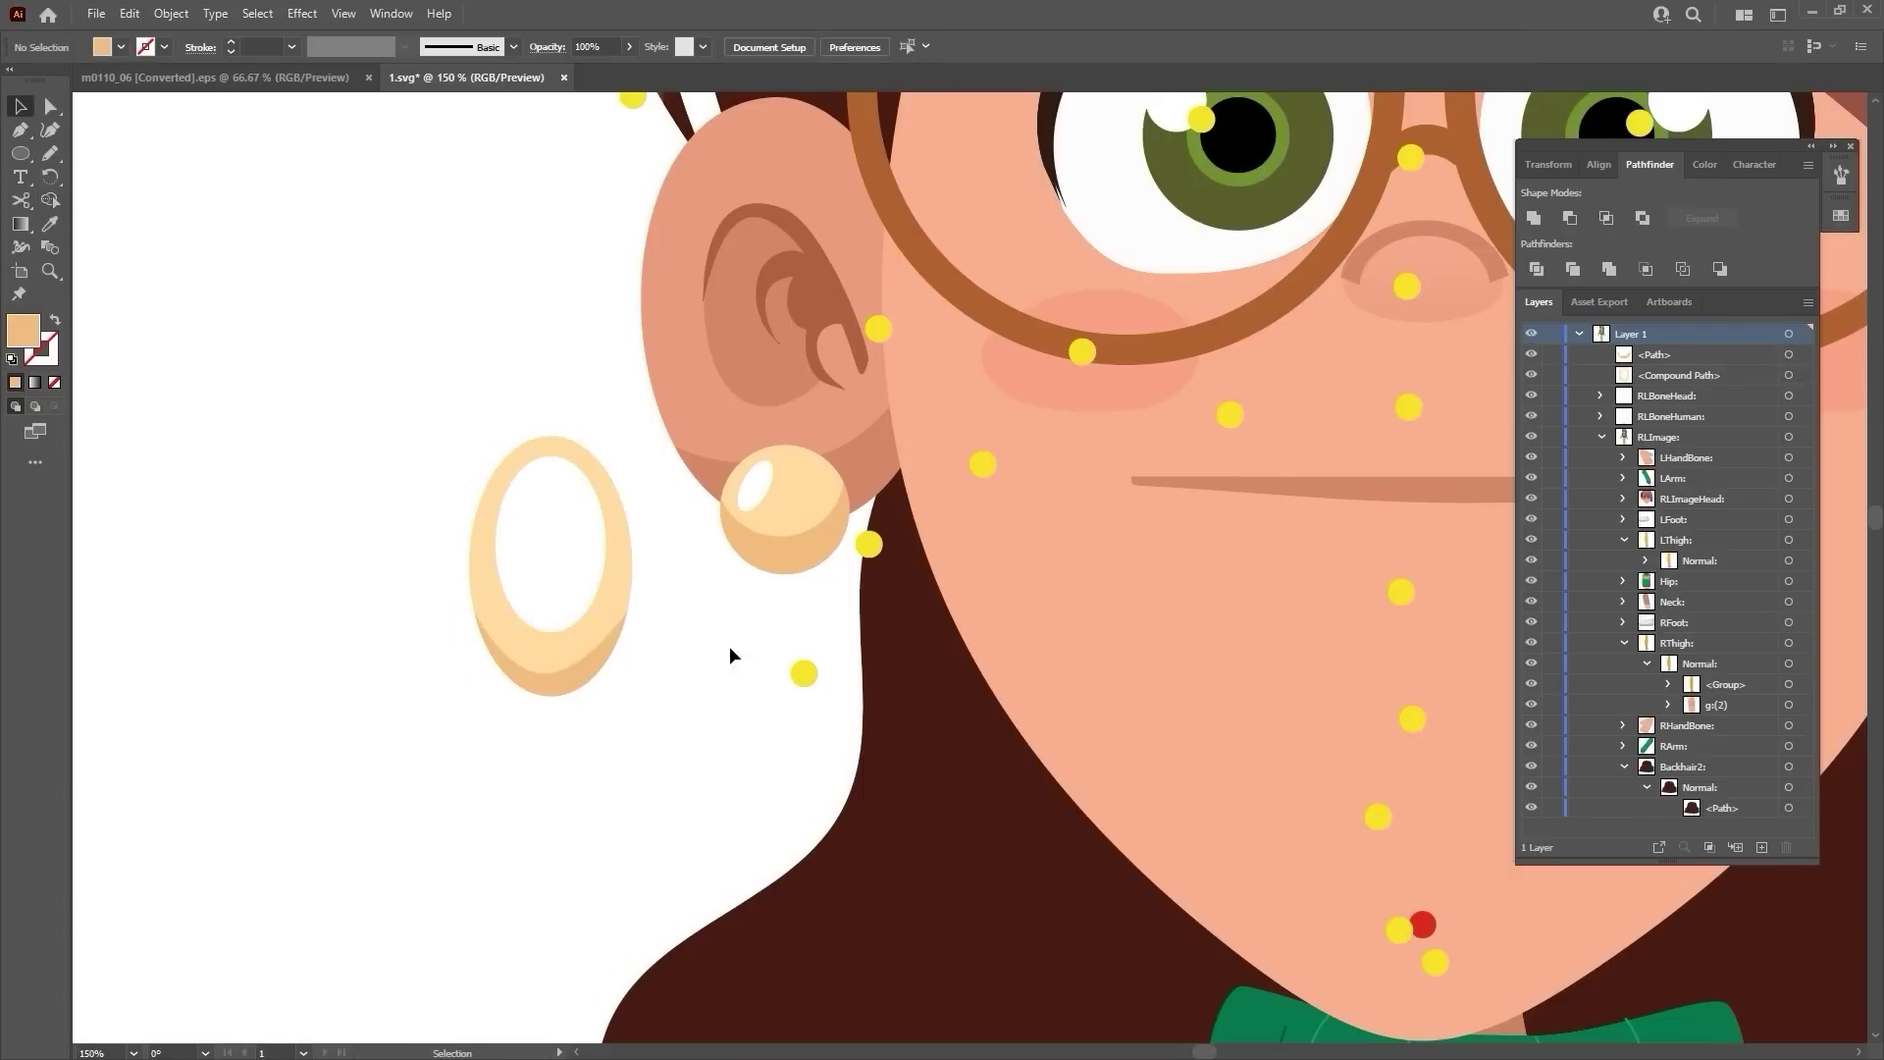
Place the oval earring on the earlobe and delete the pearl earring.
drag(613, 618, 851, 609)
shift+click(1825, 560)
key(Delete)
Add anchor points to the oval earring's inner and outer edges and cut its upper section open so the hoop appears to pierce the earlobe.
double_click(788, 437)
key(p)
click(788, 429)
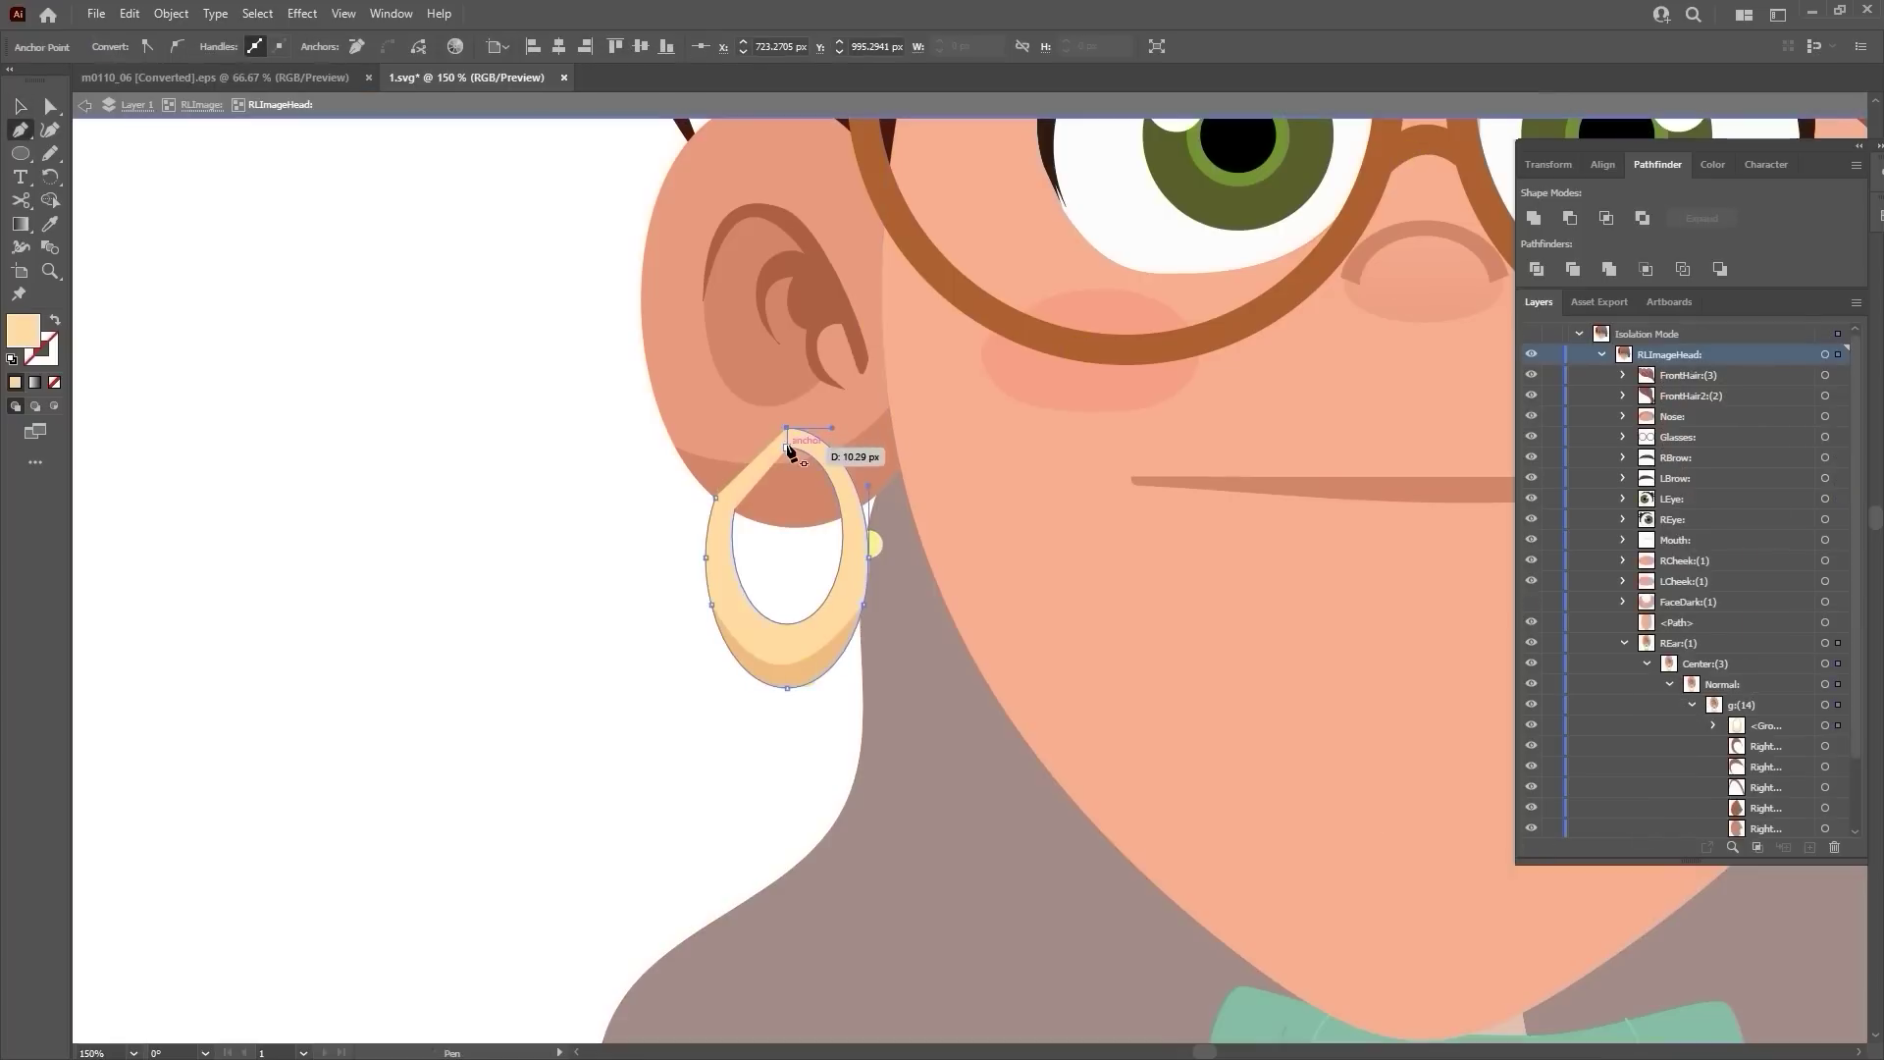
drag(788, 447, 808, 454)
click(735, 508)
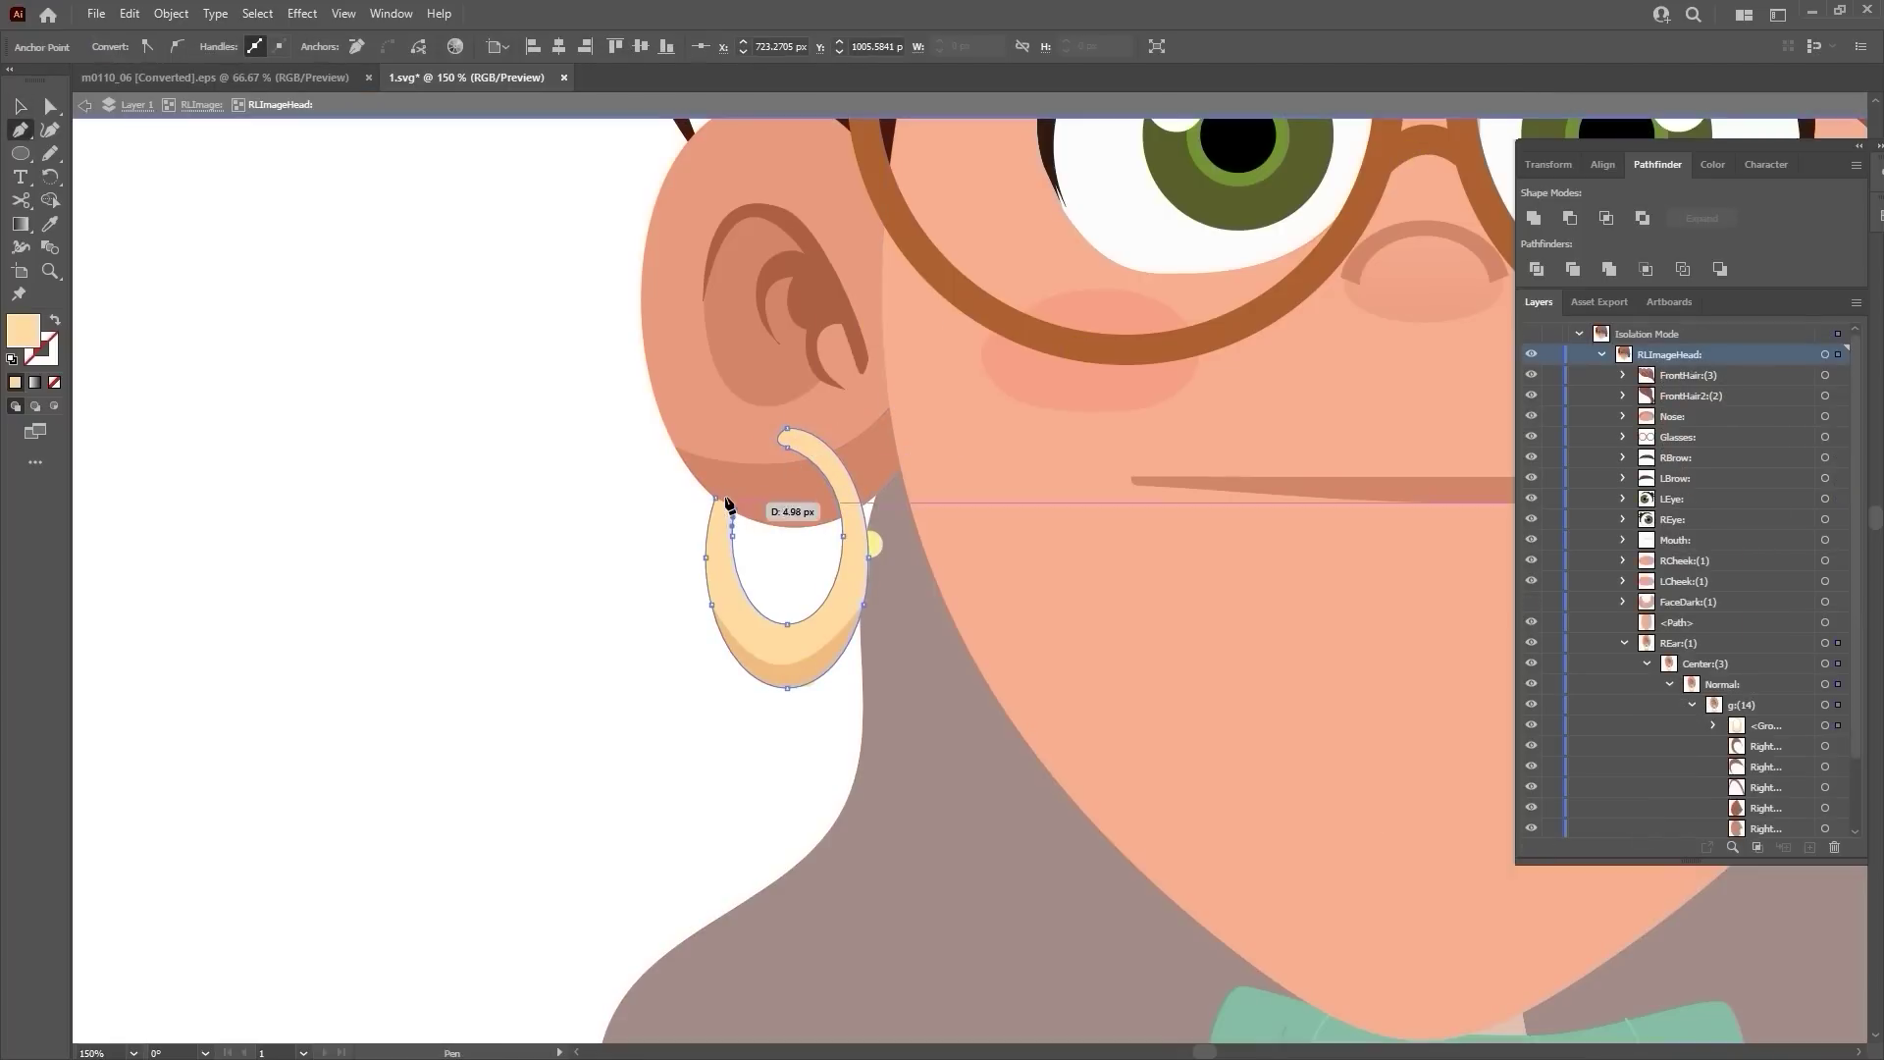
click(714, 498)
key(v)
key(Escape)
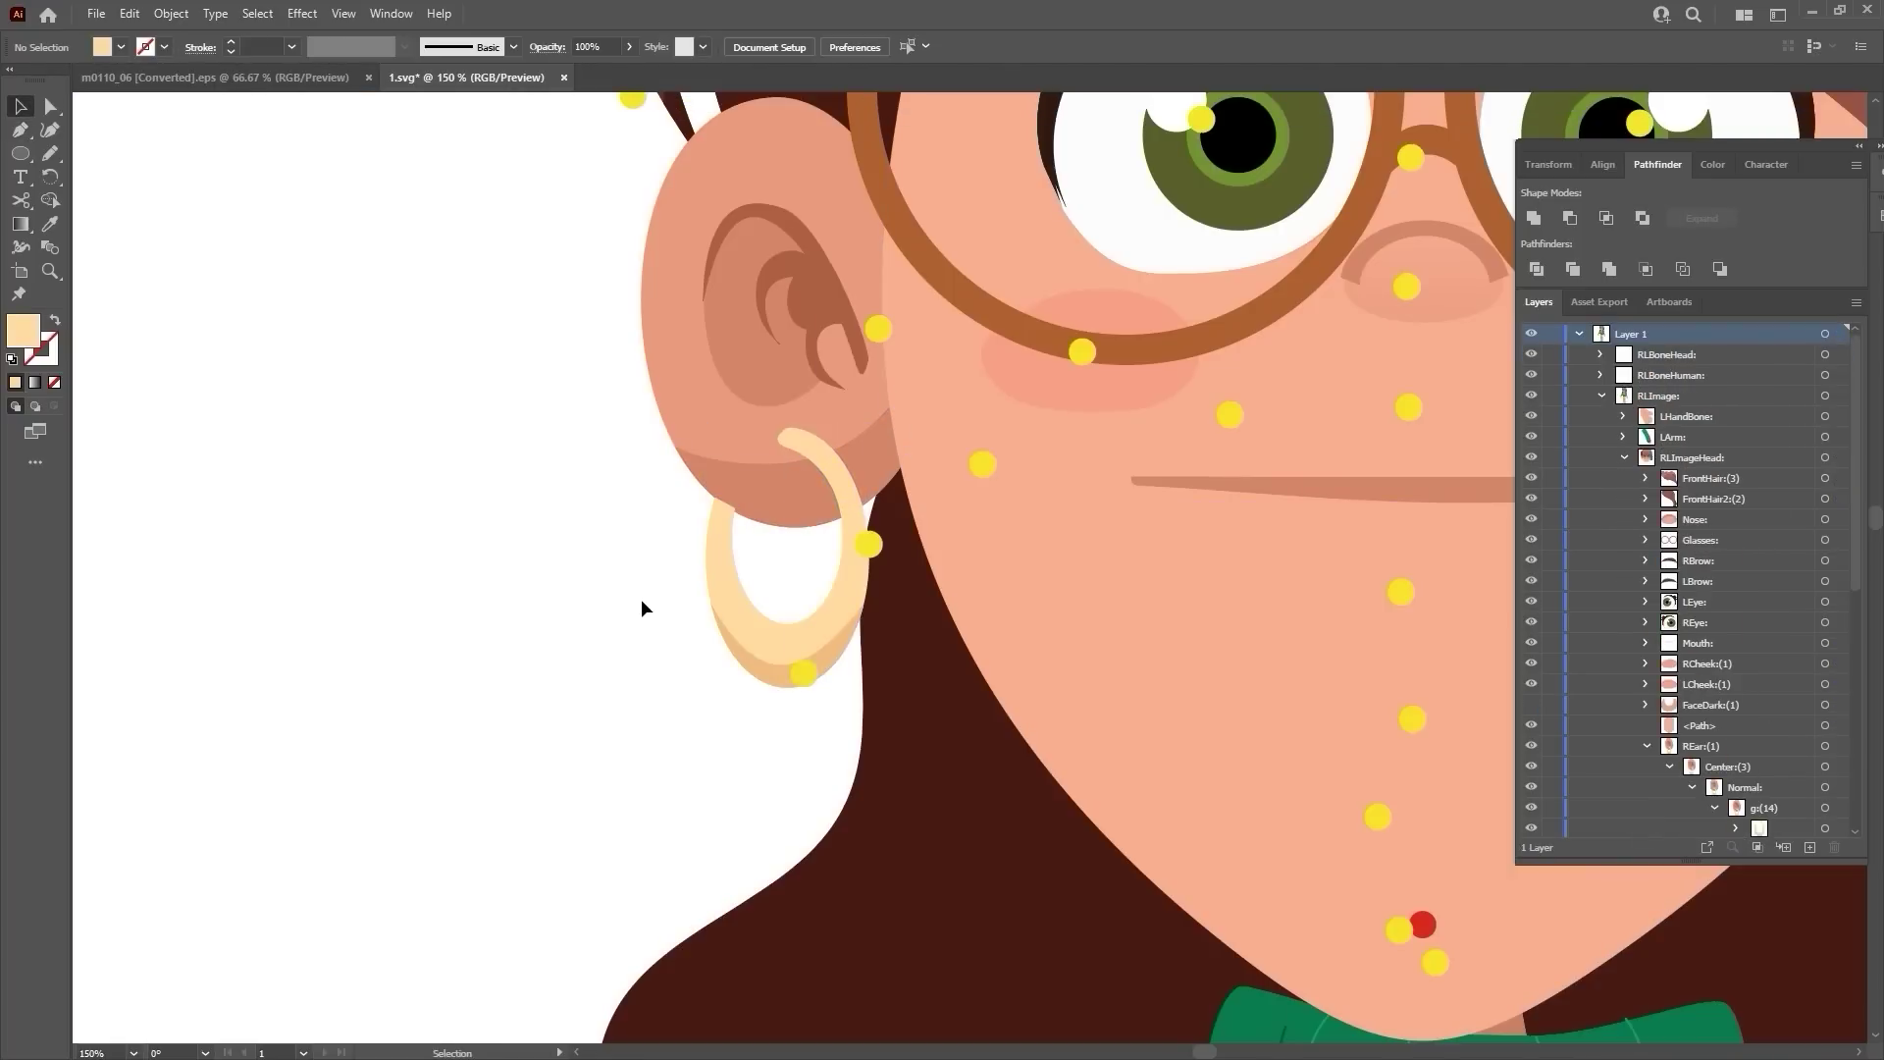
Copy the opened hoop earring into the LEar group and place it on that earlobe.
key(ctrl+plus)
key(ctrl+x)
drag(1501, 595, 716, 593)
double_click(893, 475)
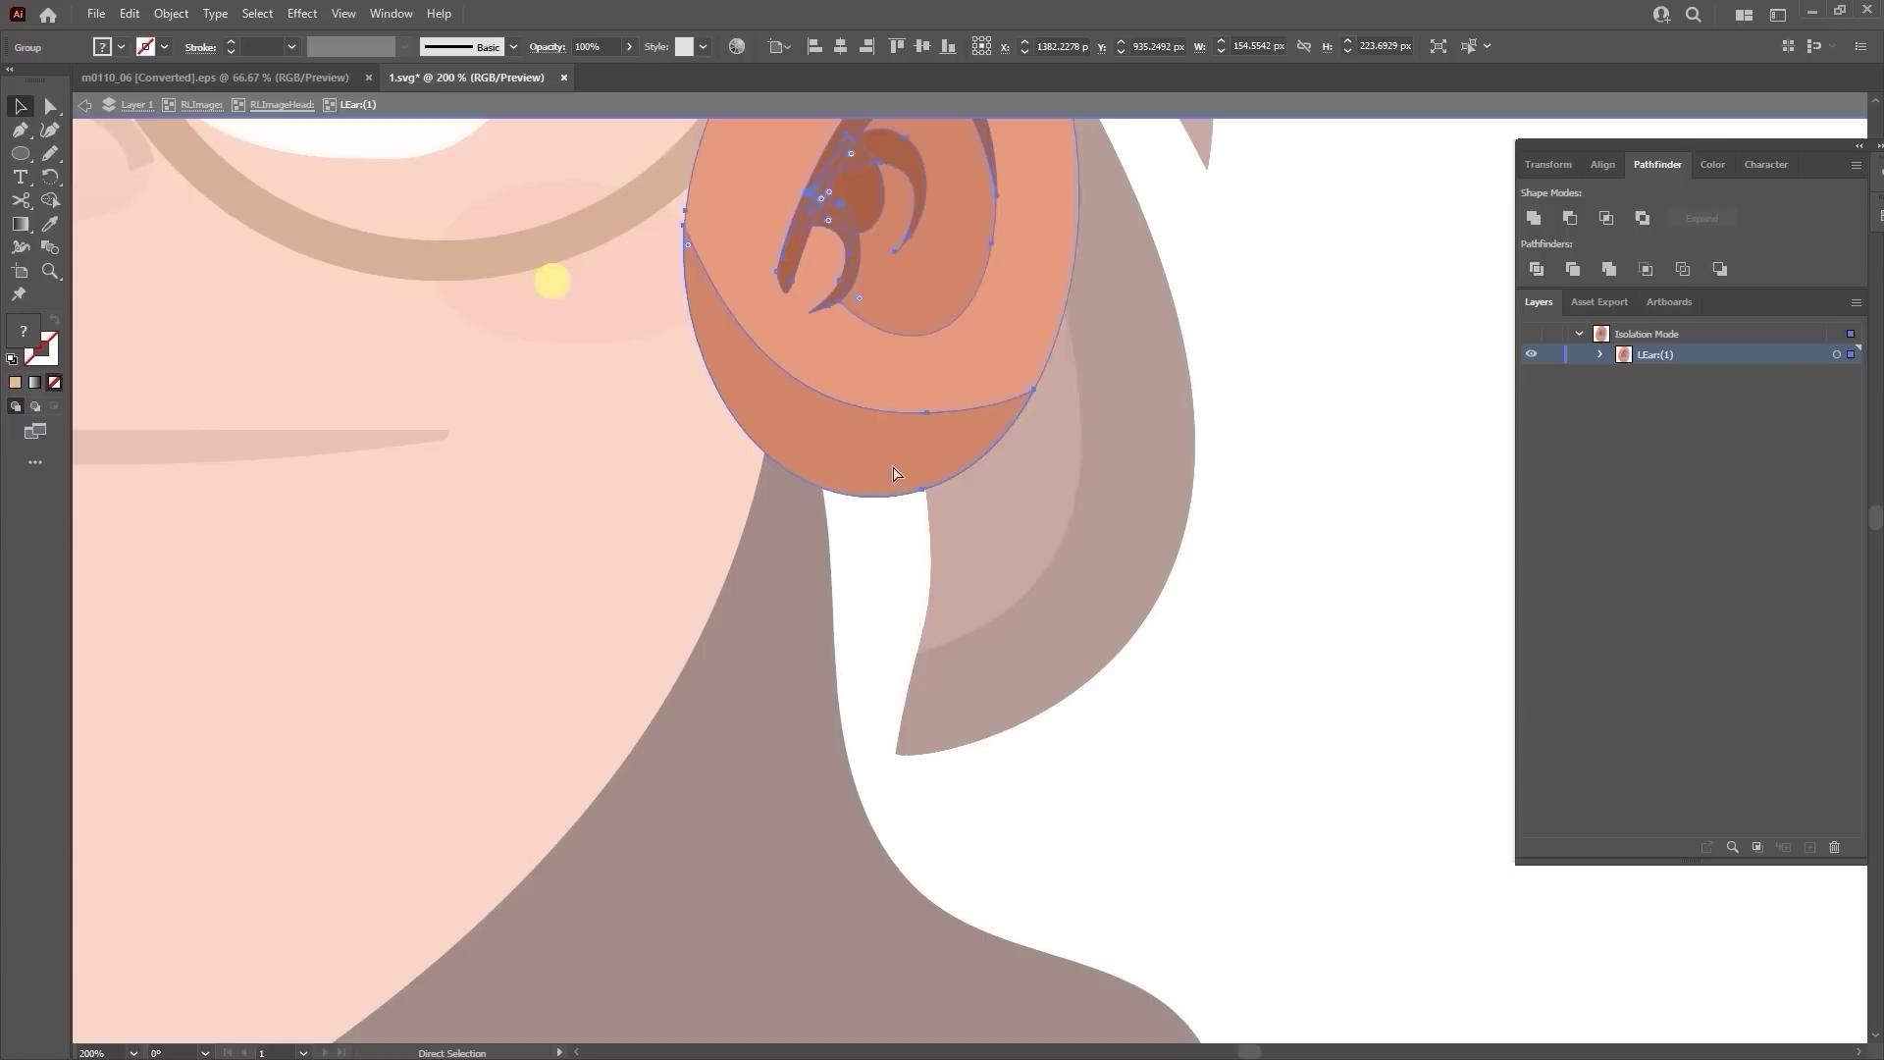
key(ctrl+v)
drag(1056, 619, 974, 604)
click(1362, 656)
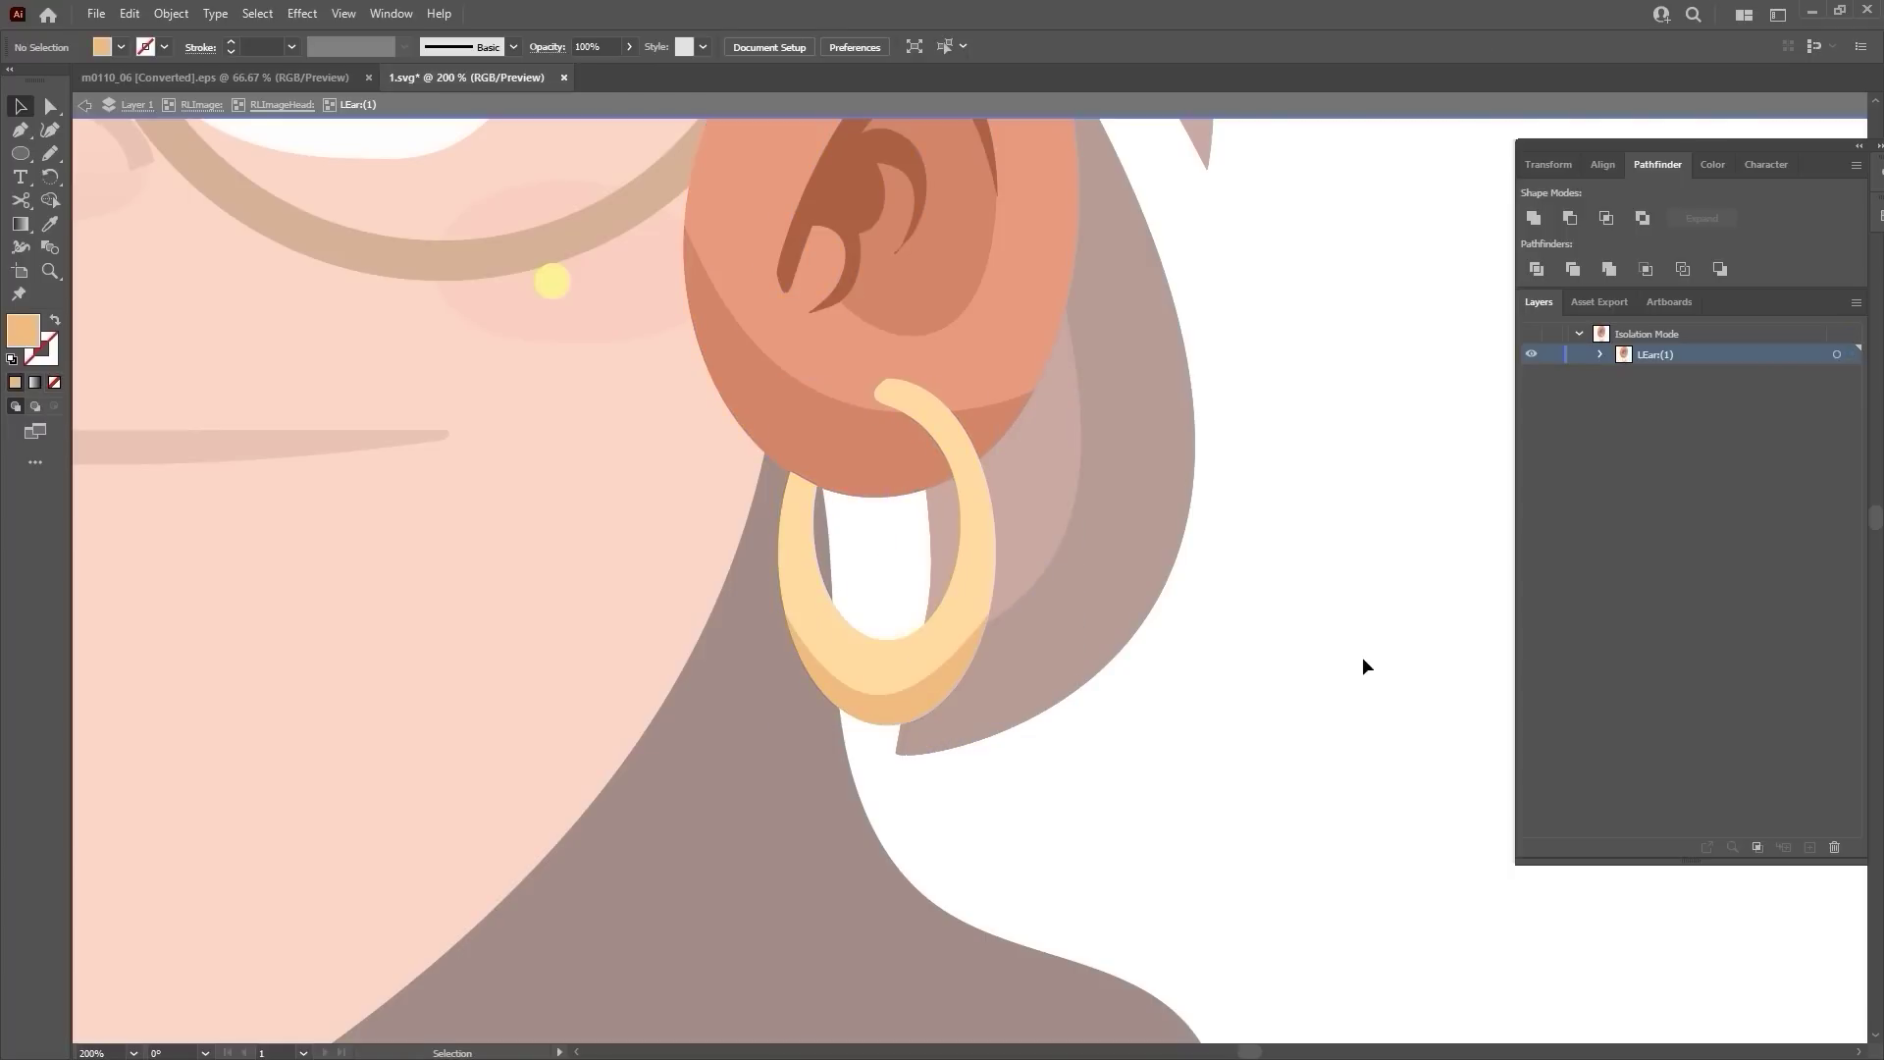
click(81, 105)
Save the finished character file with the whole figure in view.
scroll(1329, 485, down, 4)
drag(1341, 403, 1139, 556)
double_click(1228, 515)
key(ctrl+minus)
key(ctrl+minus)
key(ctrl+minus)
click(95, 14)
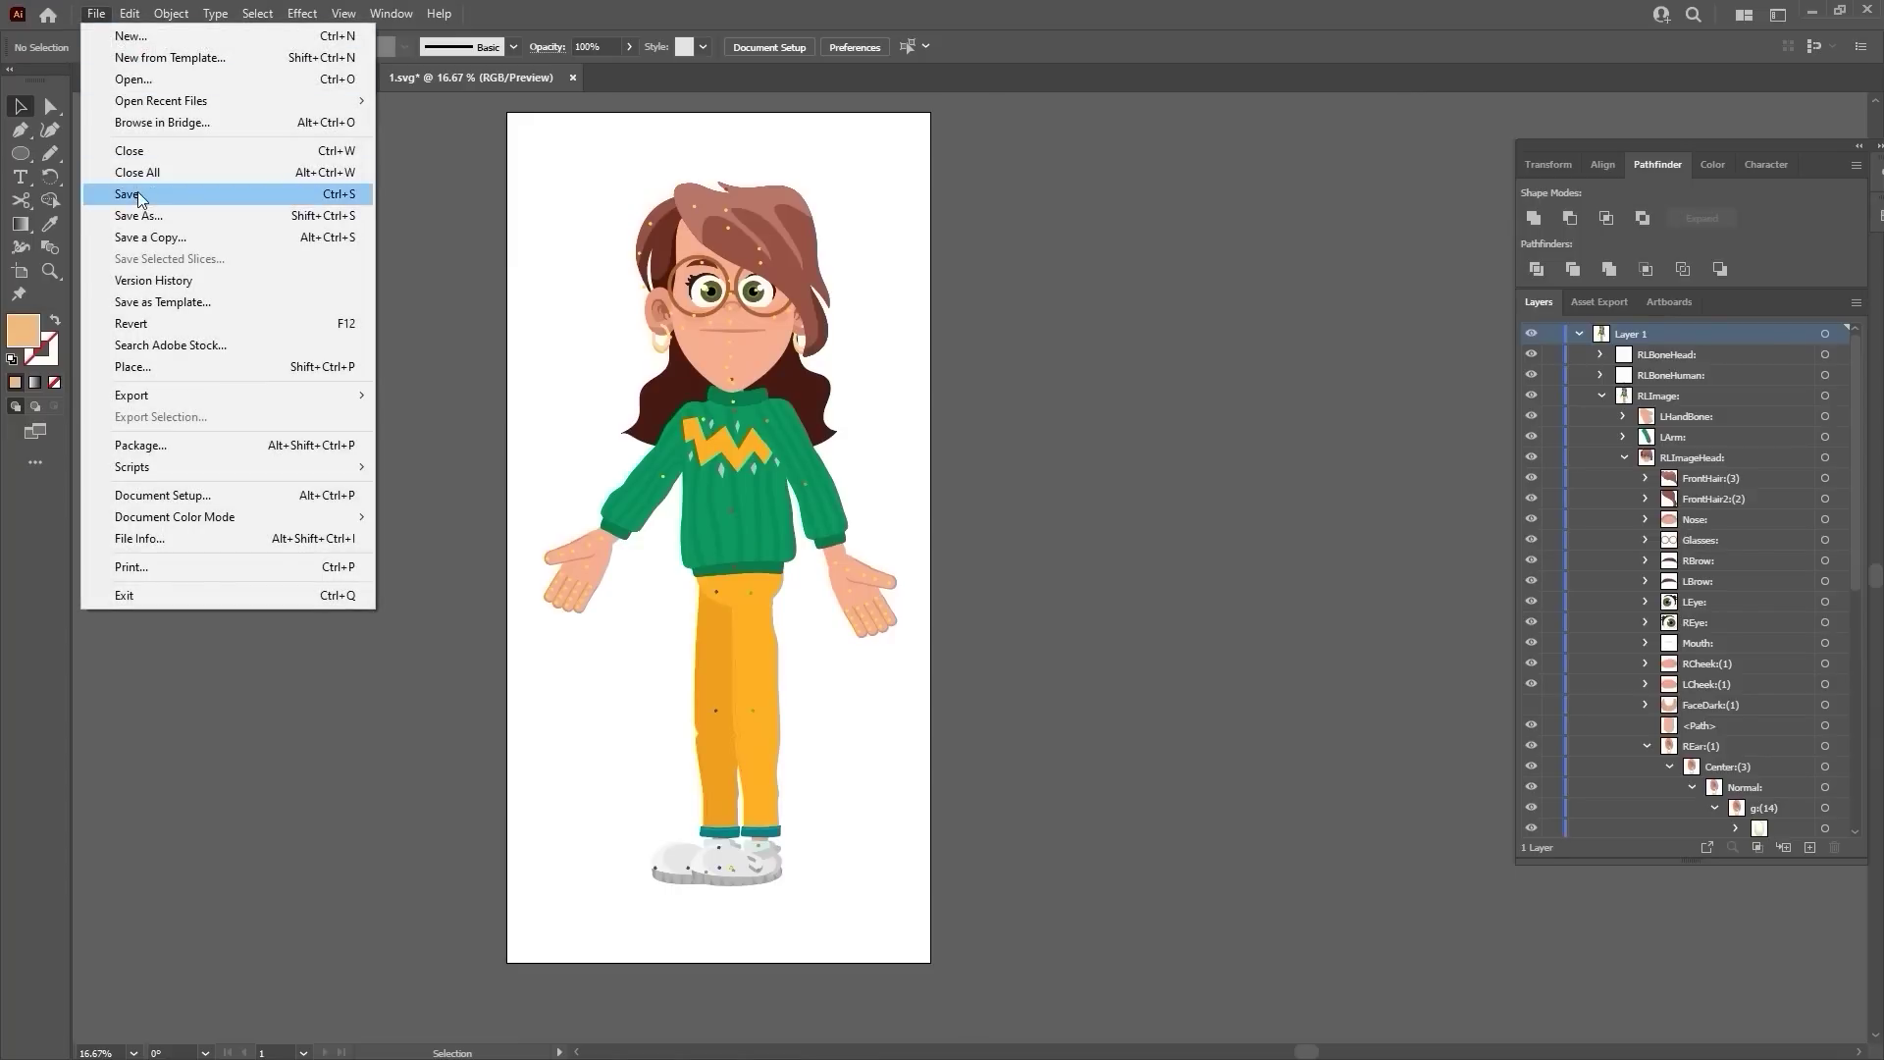
click(153, 198)
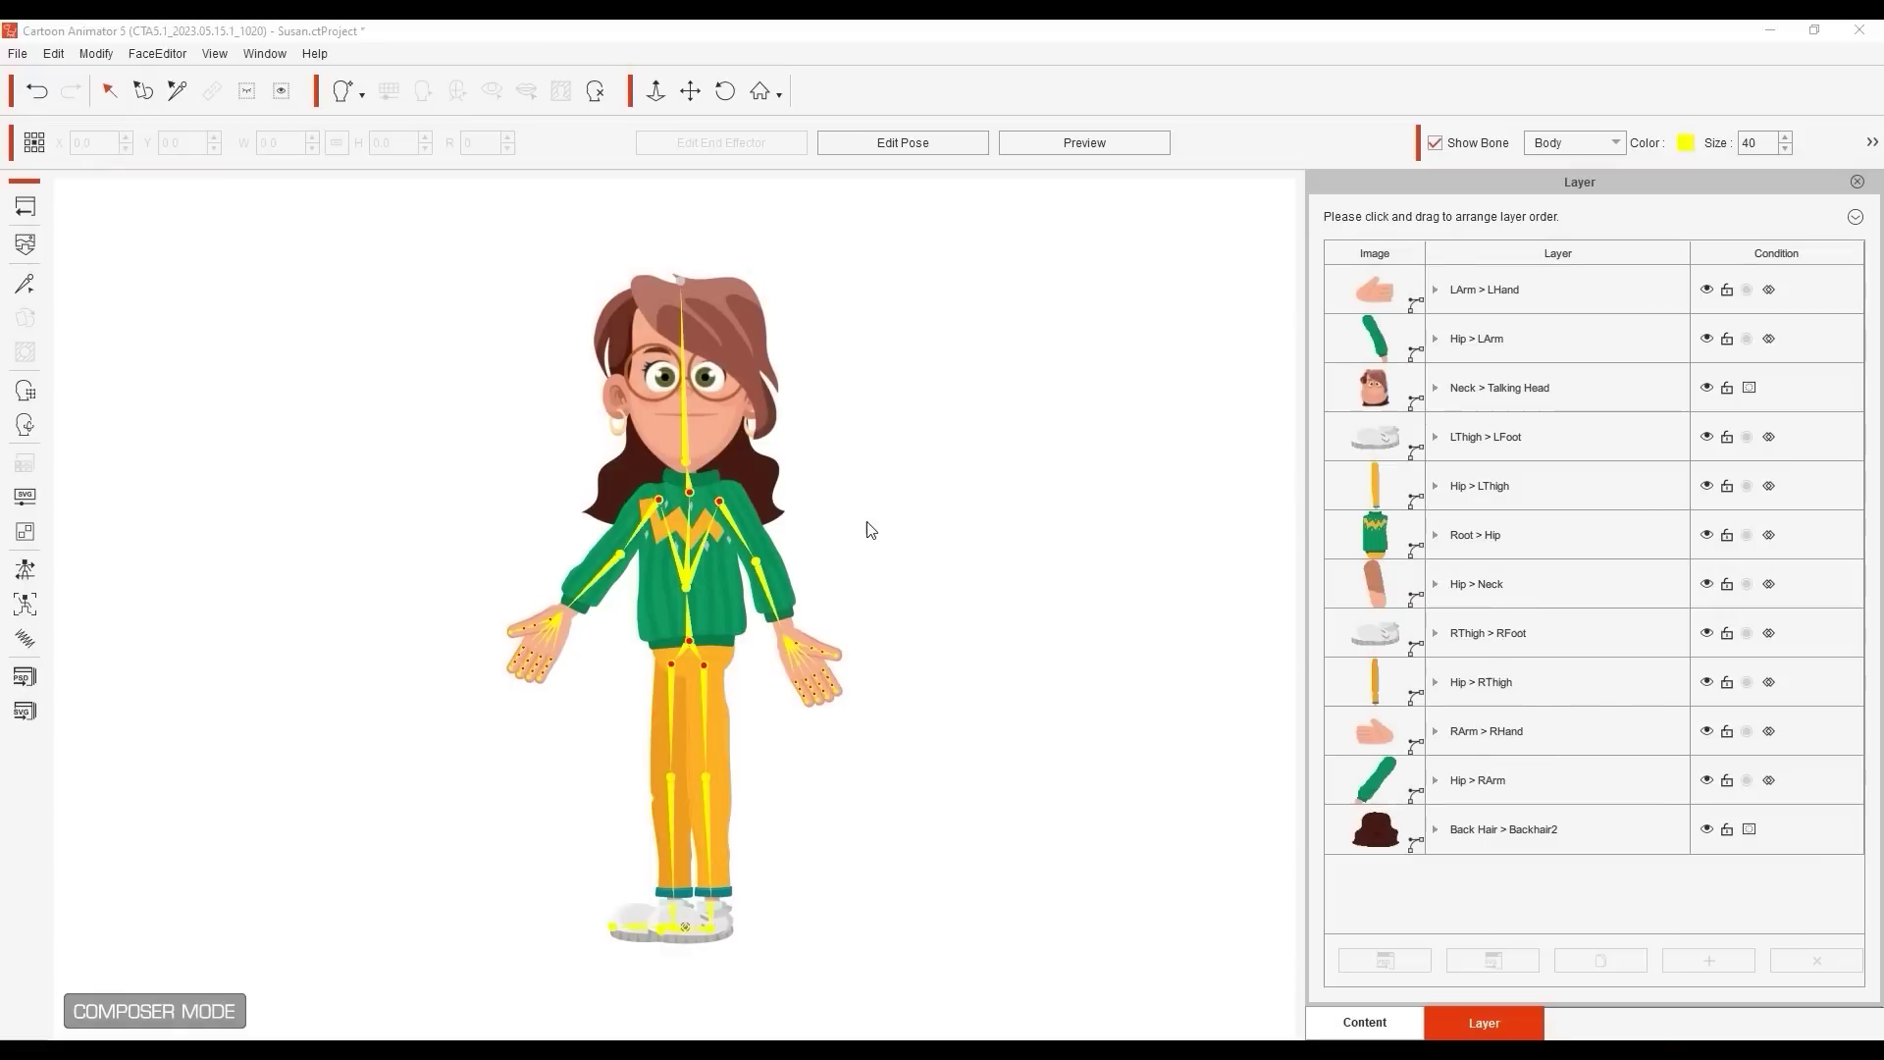
Switch to Cartoon Animator and preview the rig by bending the character's right arm, right thigh and shank, and right foot.
click(1129, 145)
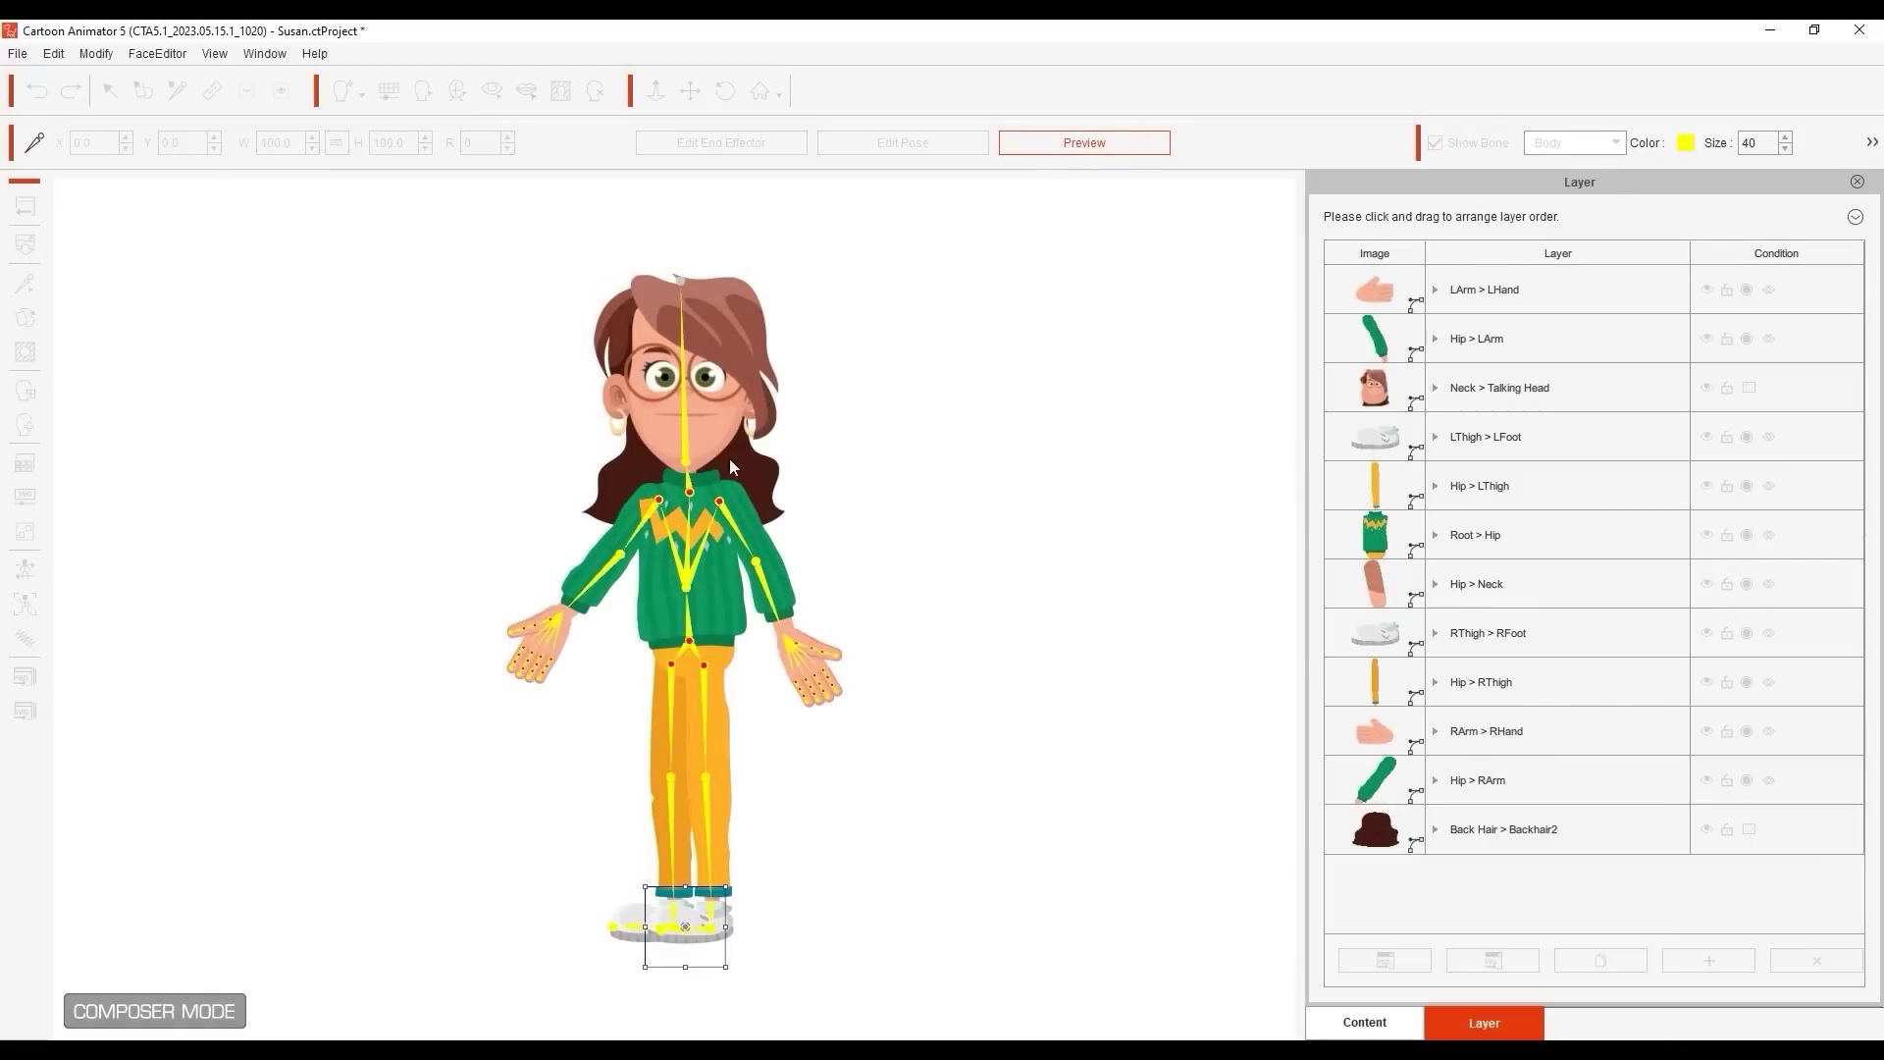
drag(611, 451, 550, 501)
click(571, 526)
click(686, 716)
drag(609, 636, 631, 610)
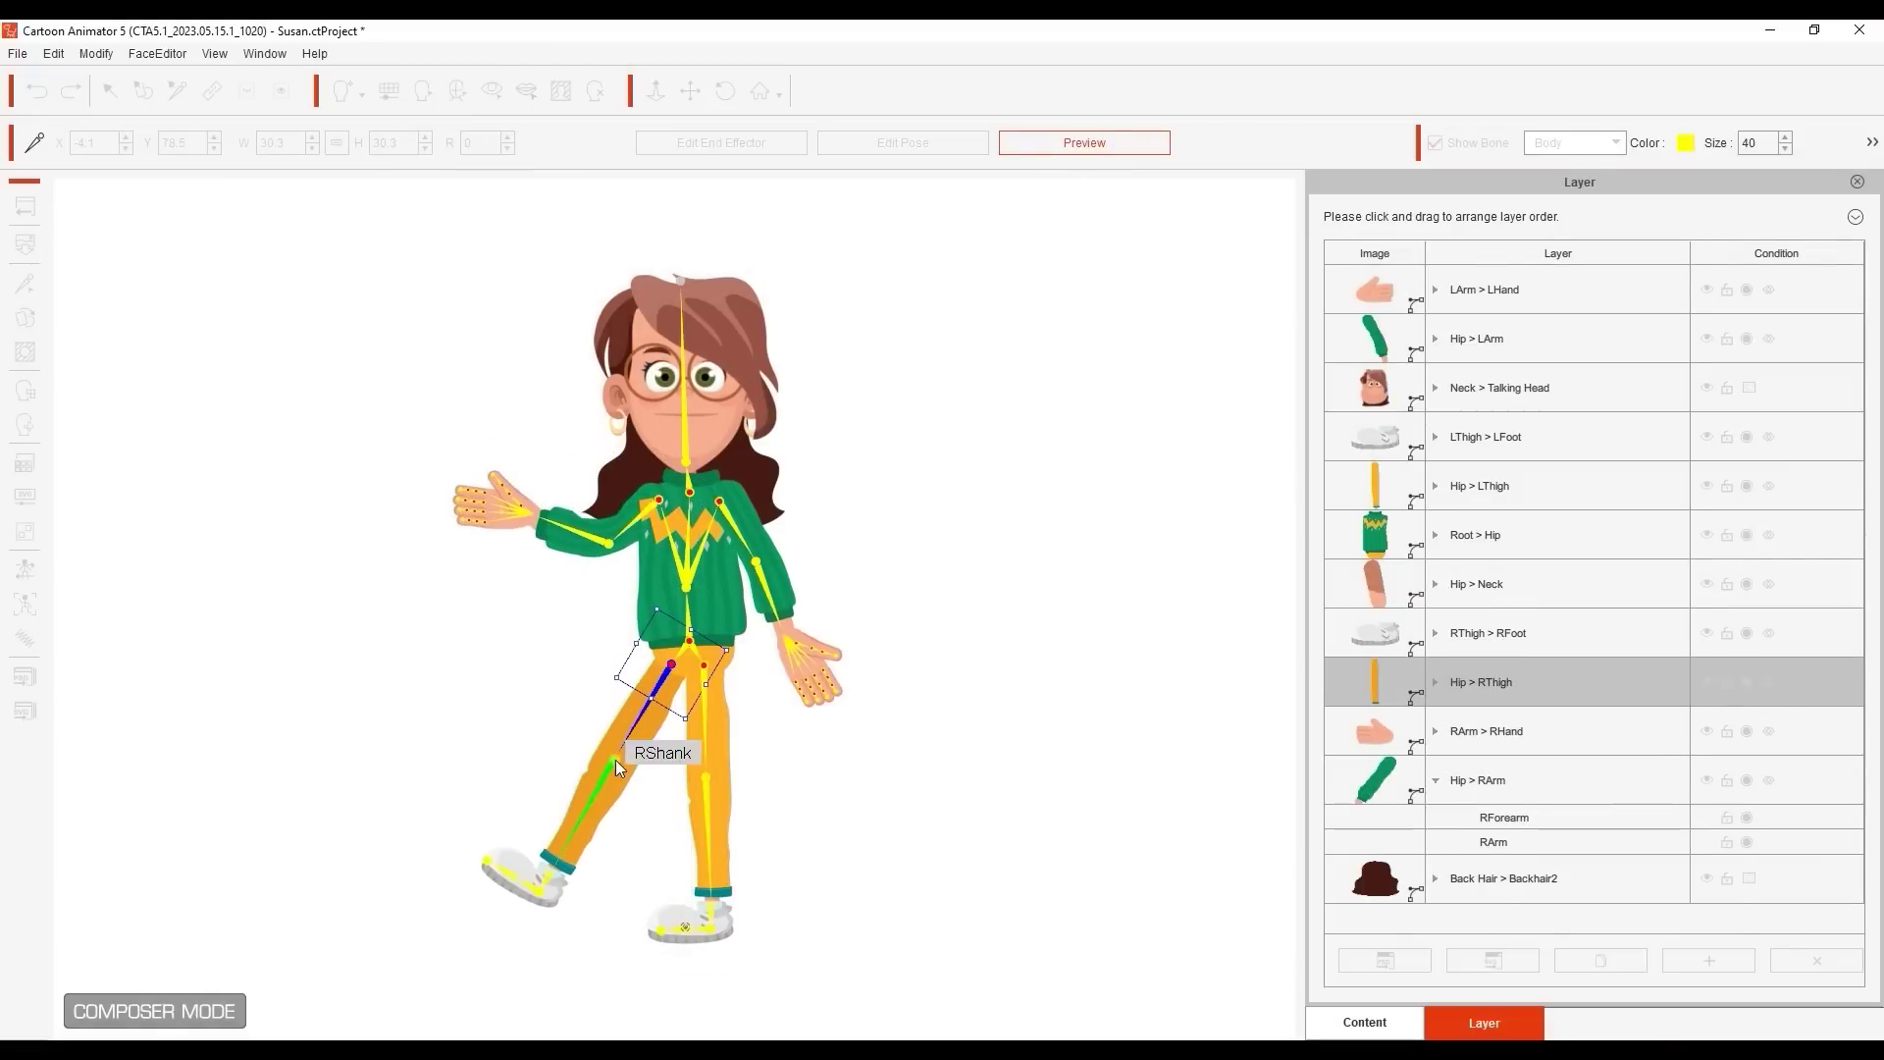
click(622, 763)
drag(575, 738, 569, 768)
drag(633, 909, 614, 872)
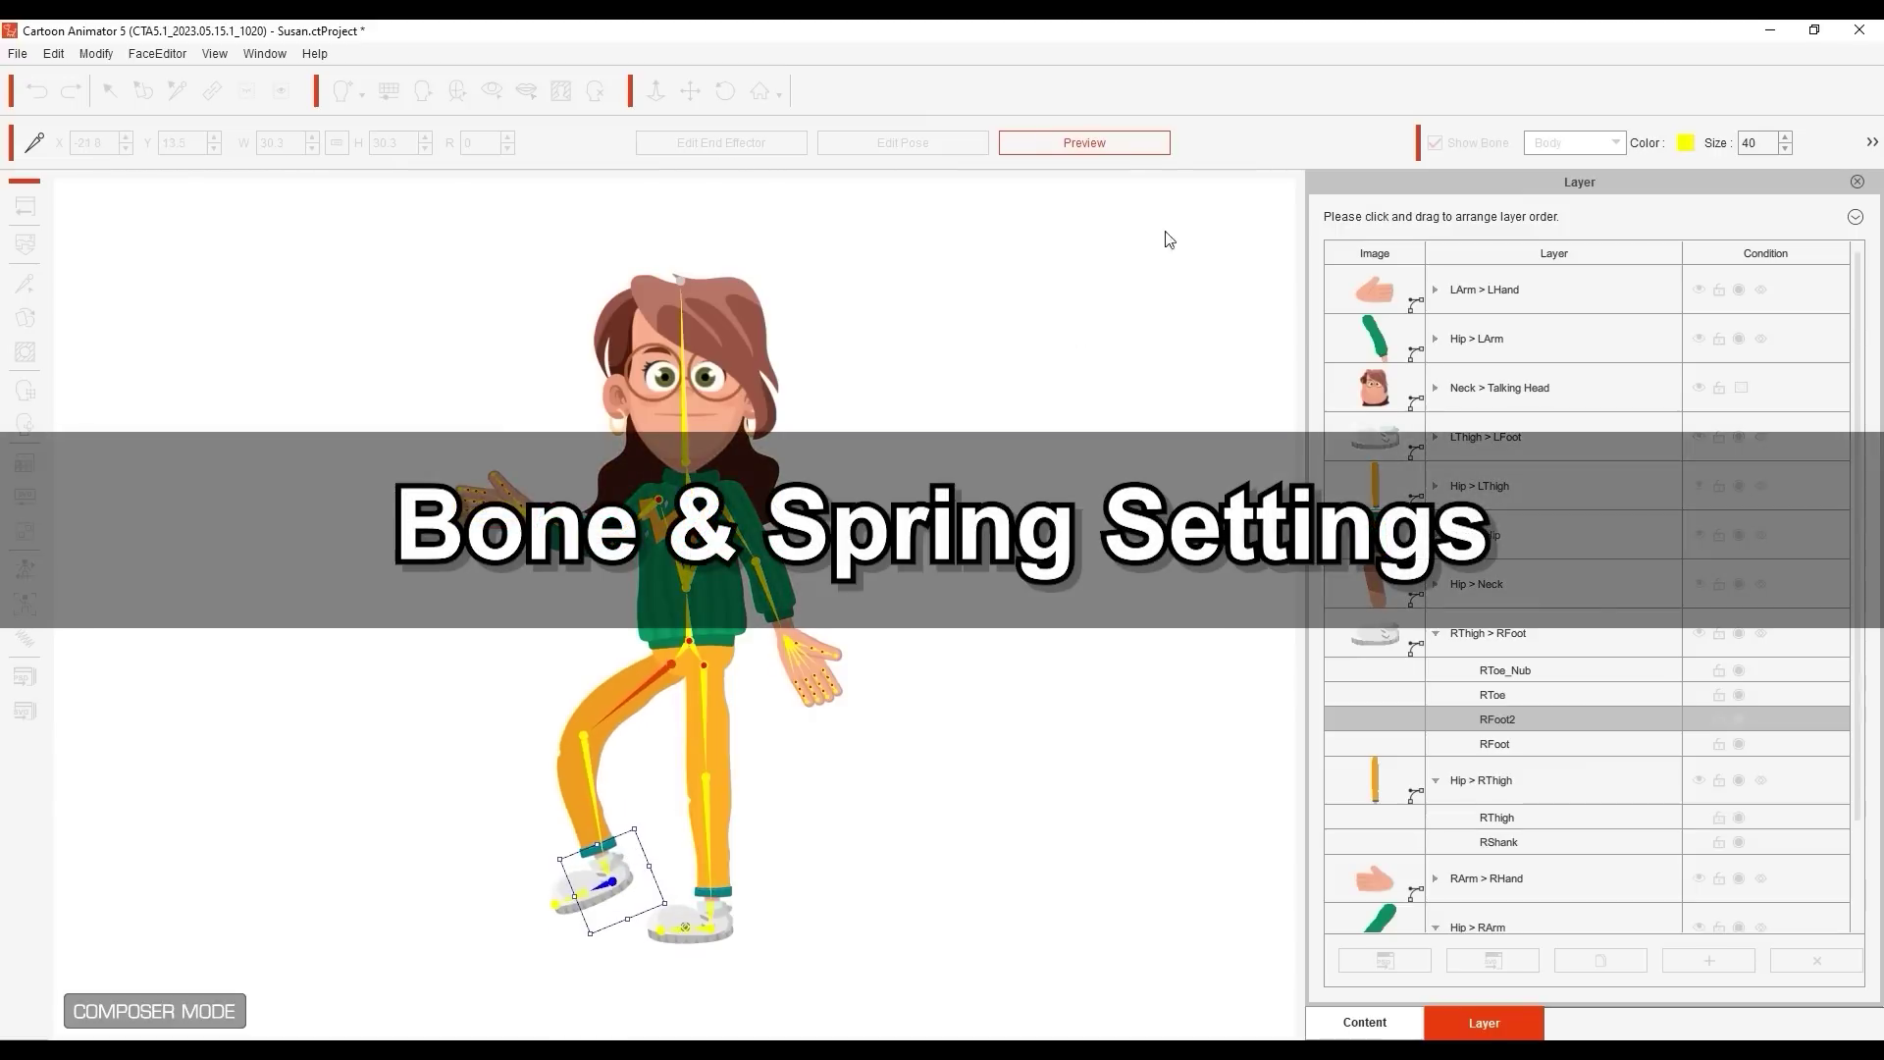
click(1158, 147)
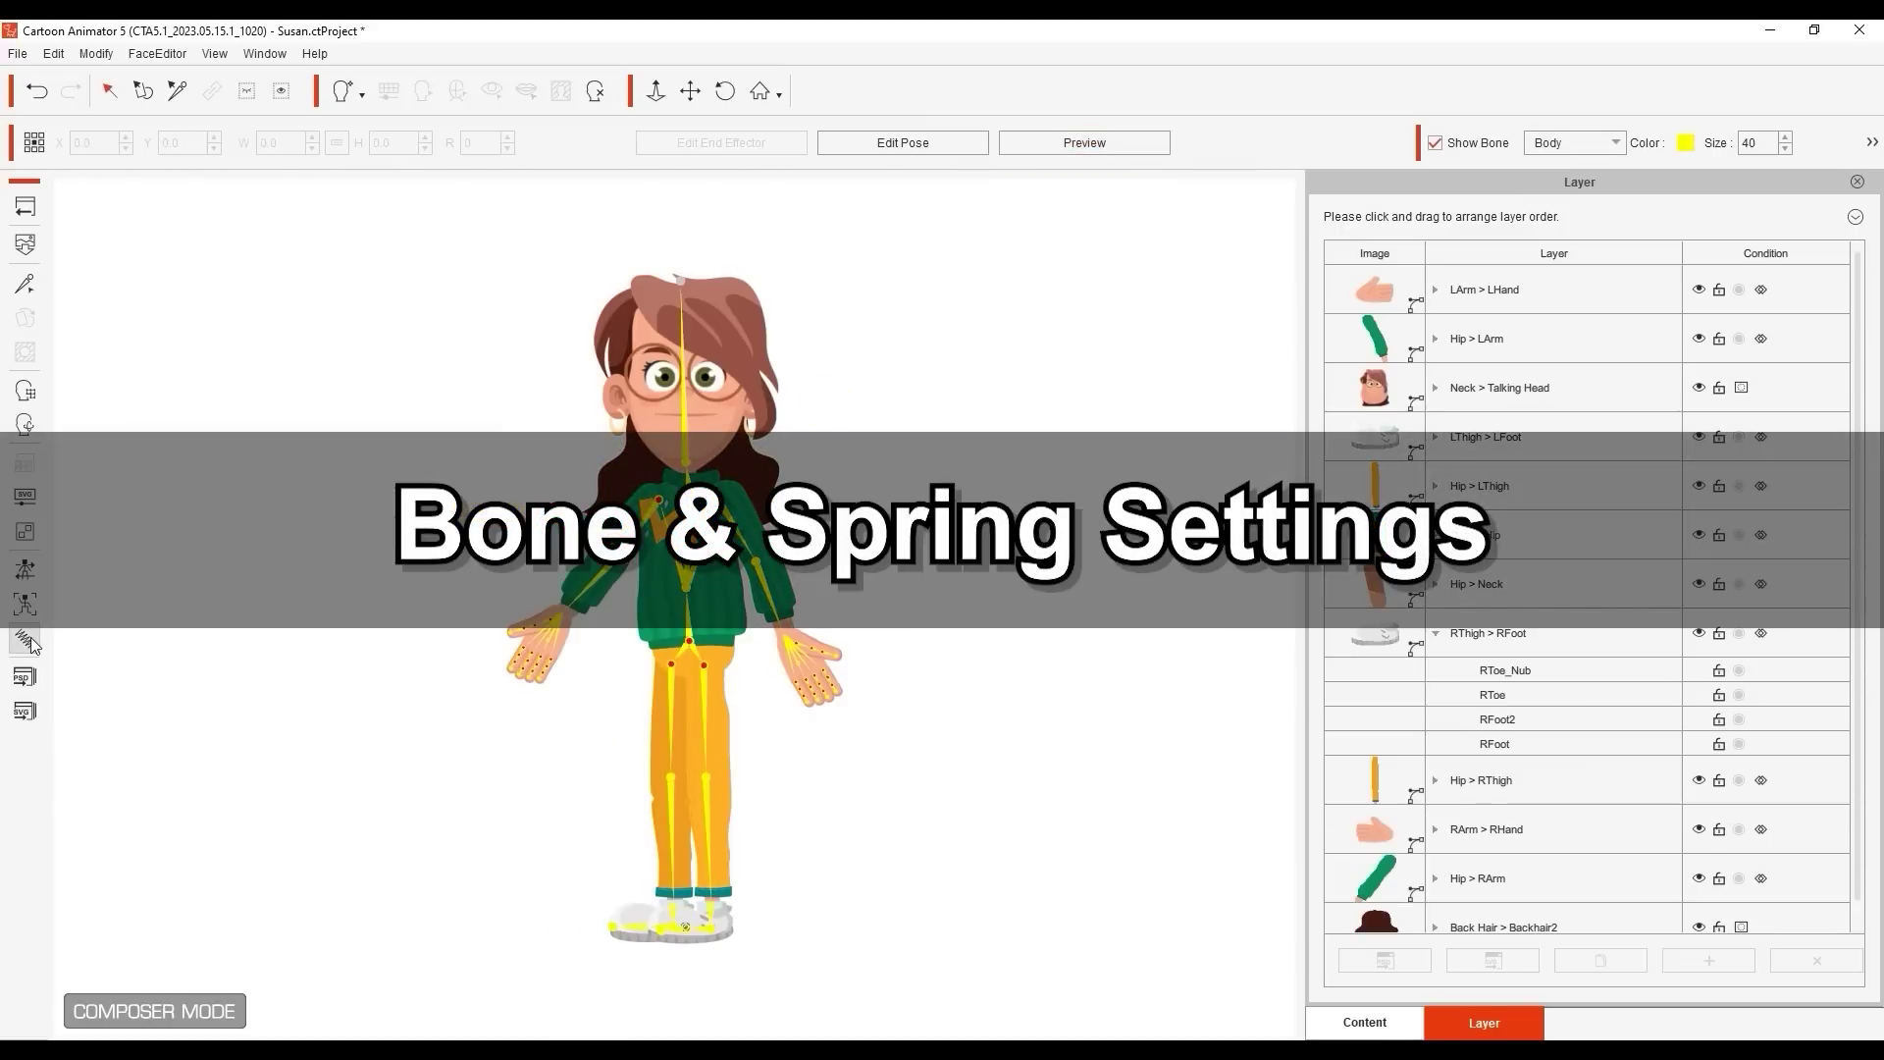
Inspect the Hair group of the face bones in the Spring Editor and preview its bounce by moving the head.
click(28, 640)
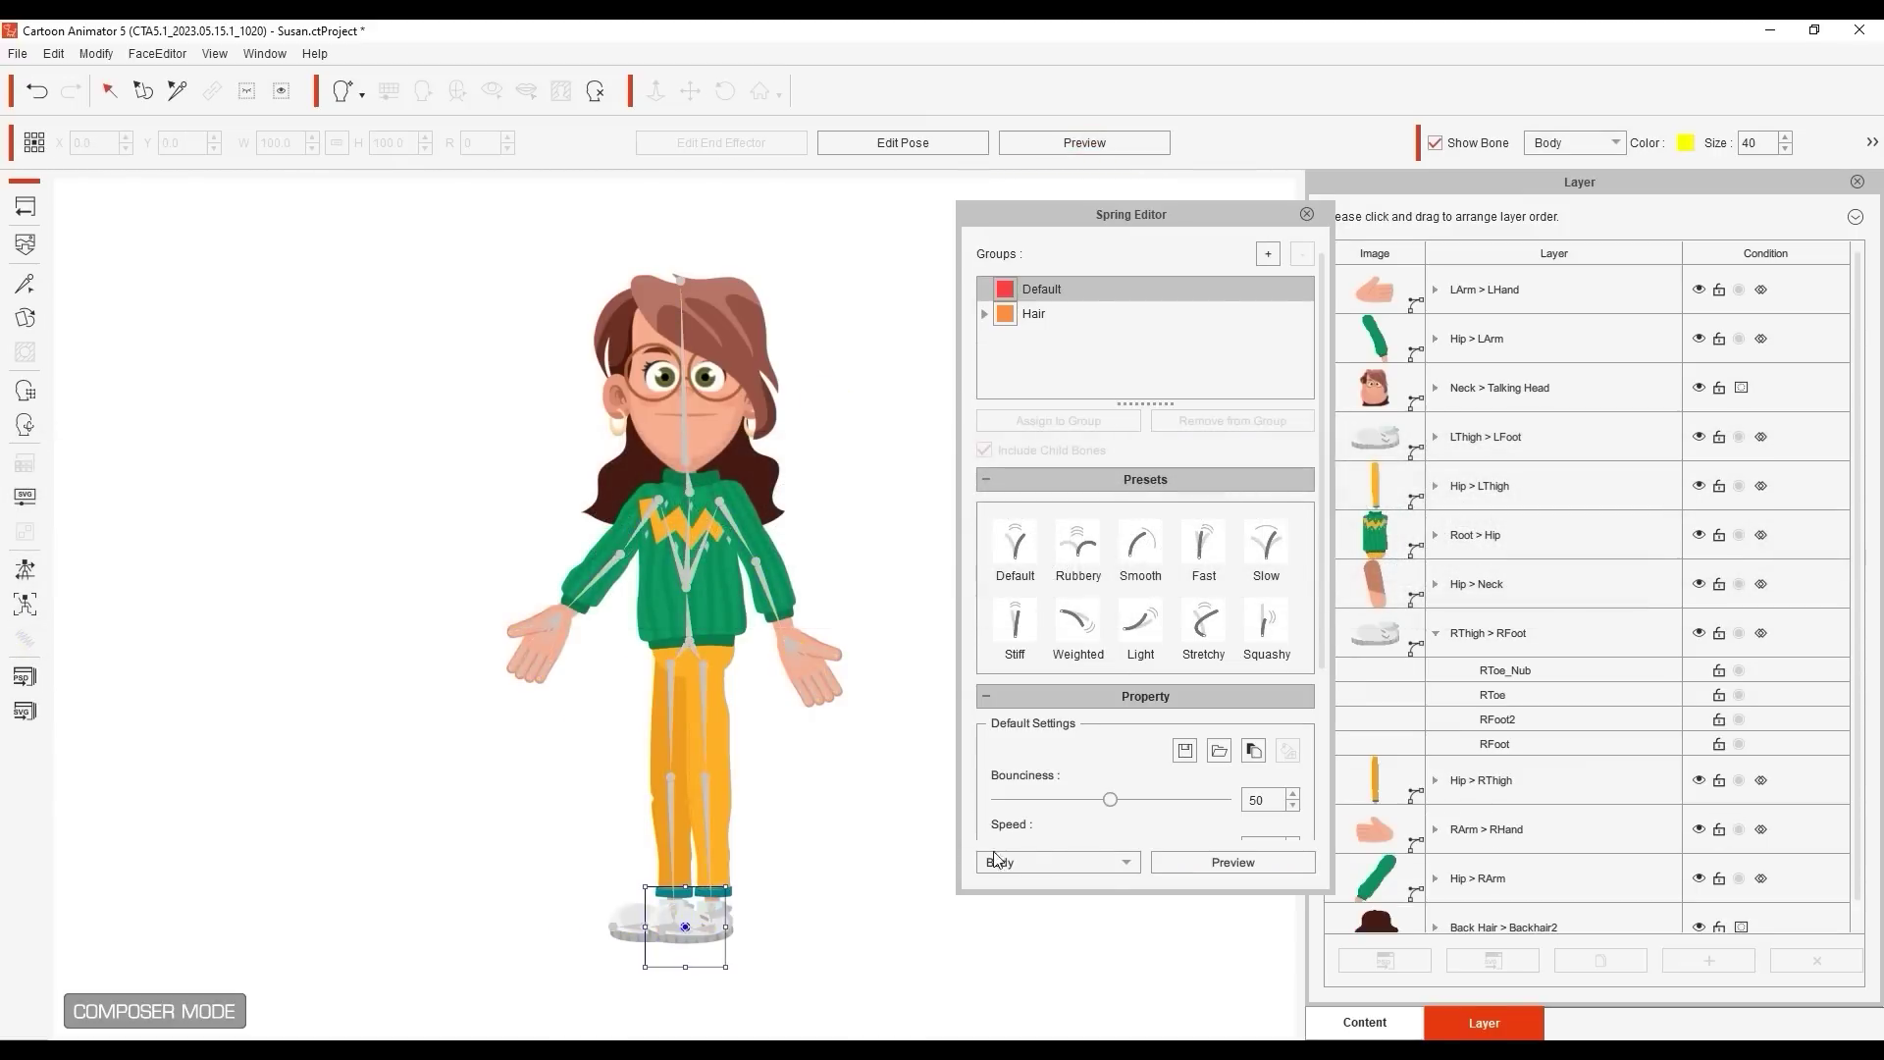
click(1109, 861)
click(1107, 842)
click(1059, 311)
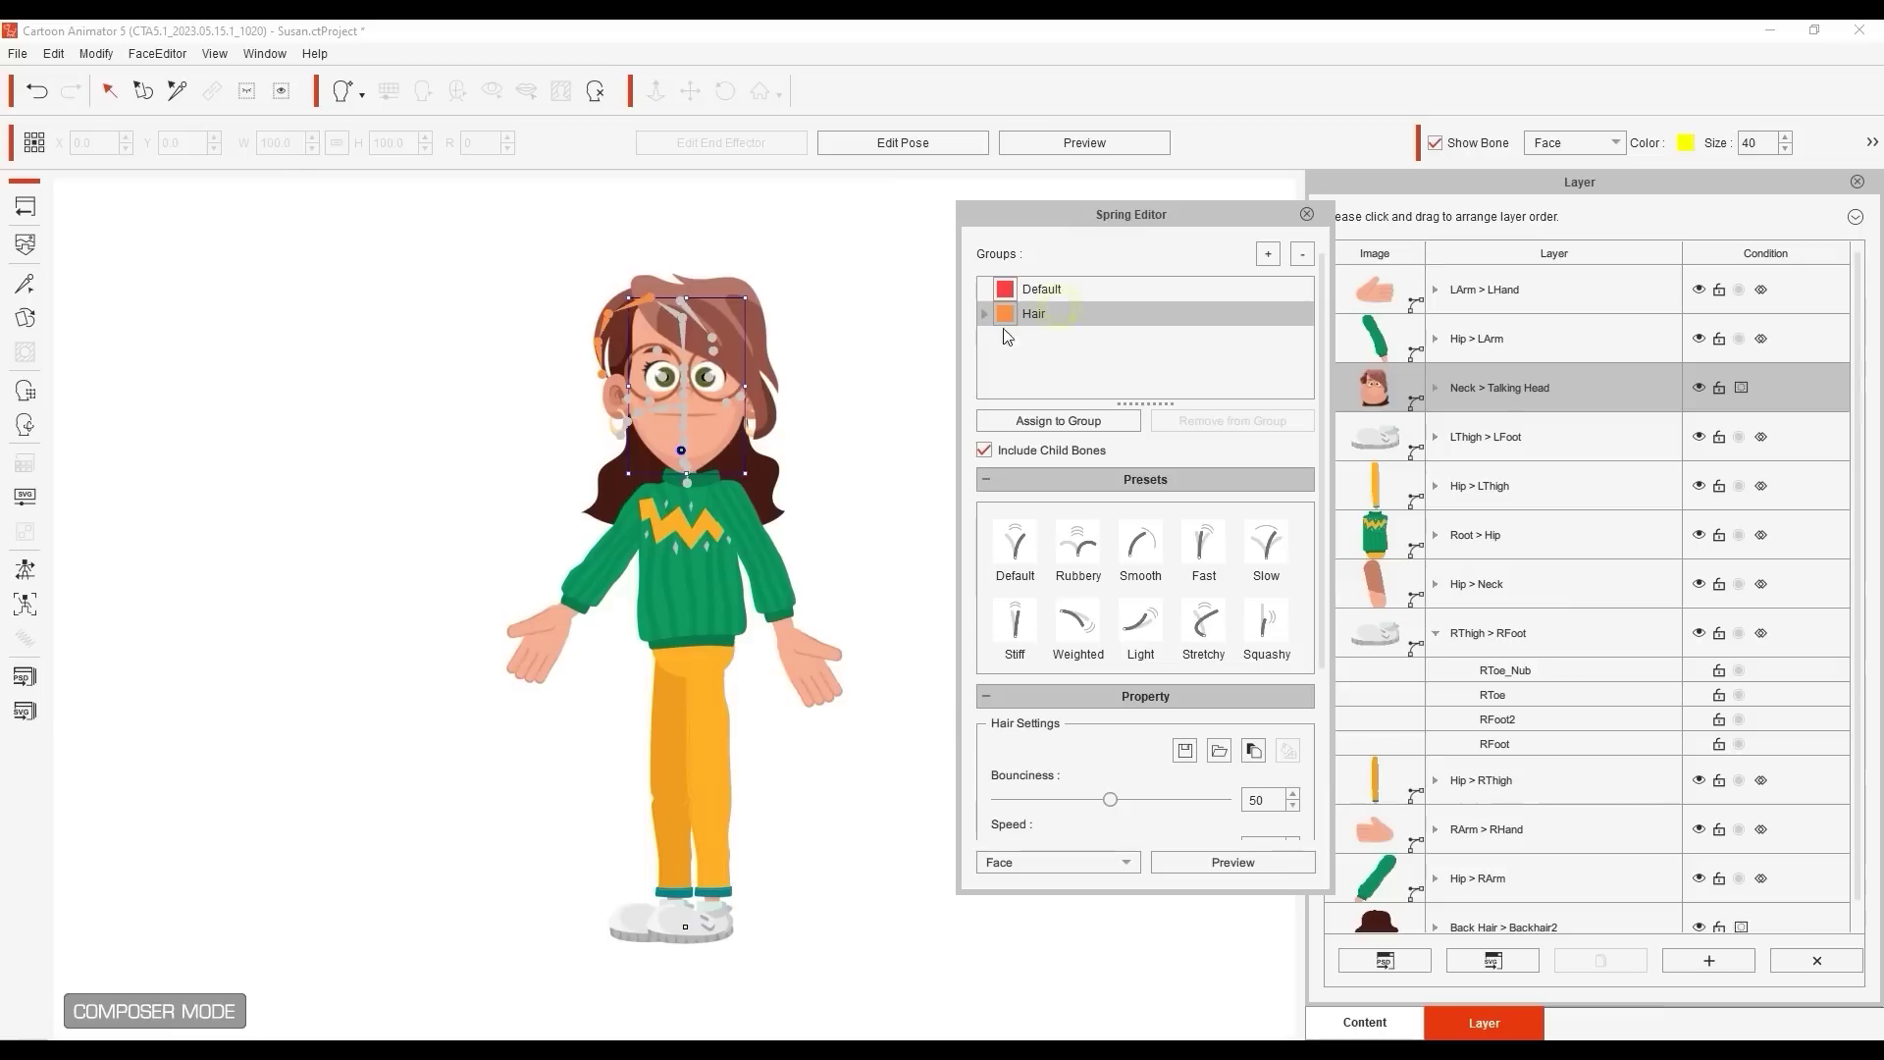
click(1276, 870)
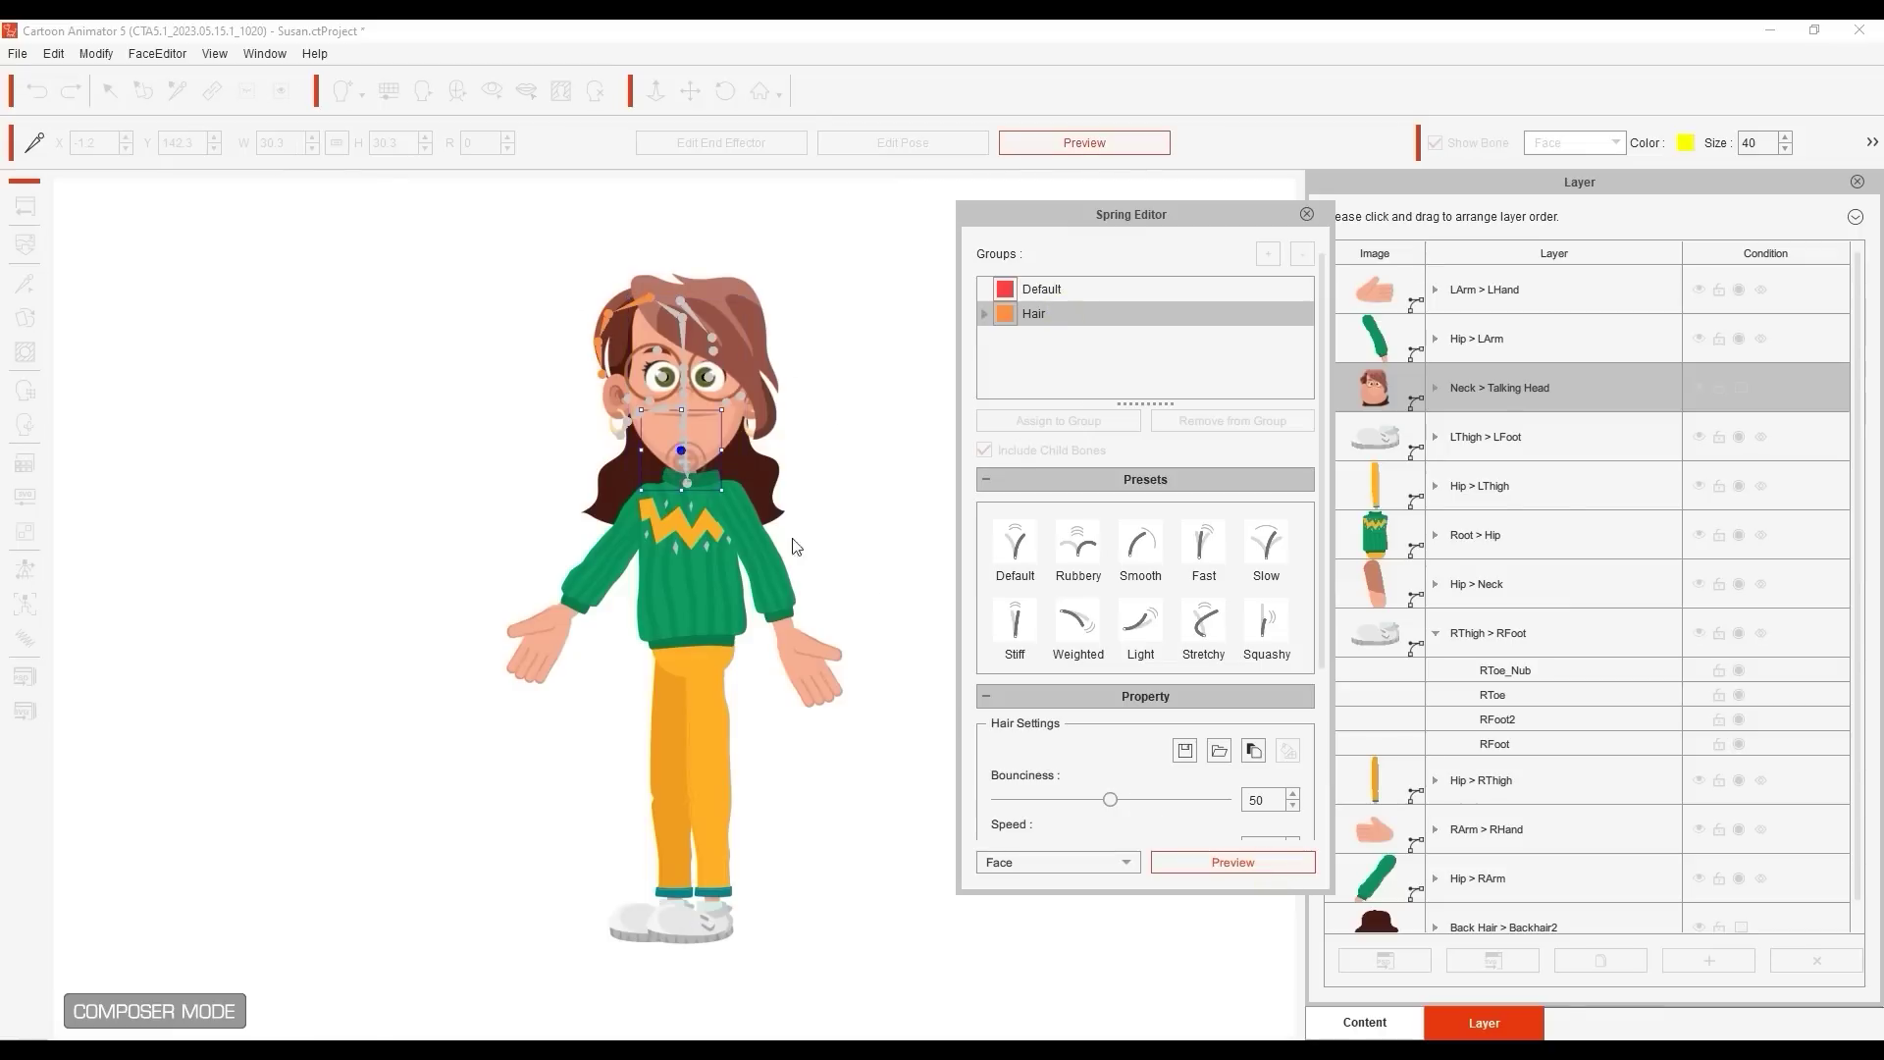
mouse_move(696, 461)
mouse_down()
mouse_move(710, 440)
mouse_move(786, 475)
mouse_move(691, 475)
mouse_up()
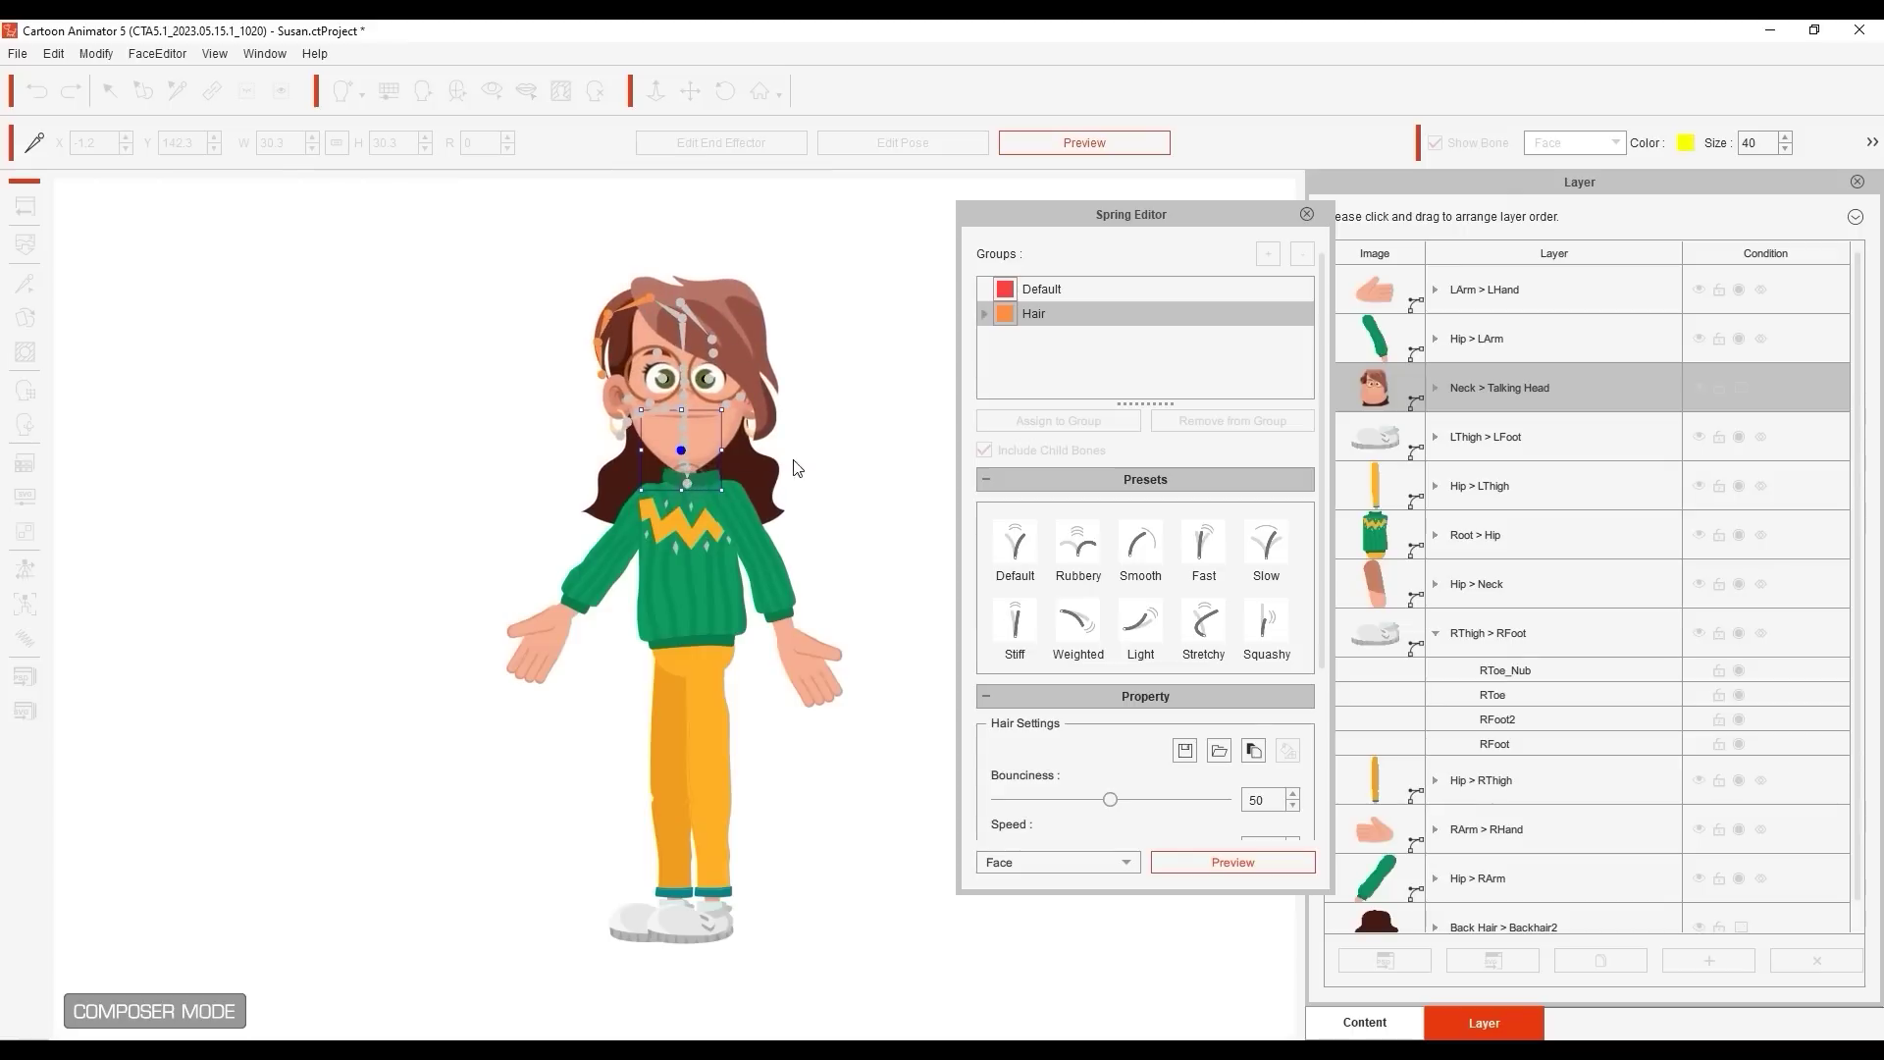
click(1310, 212)
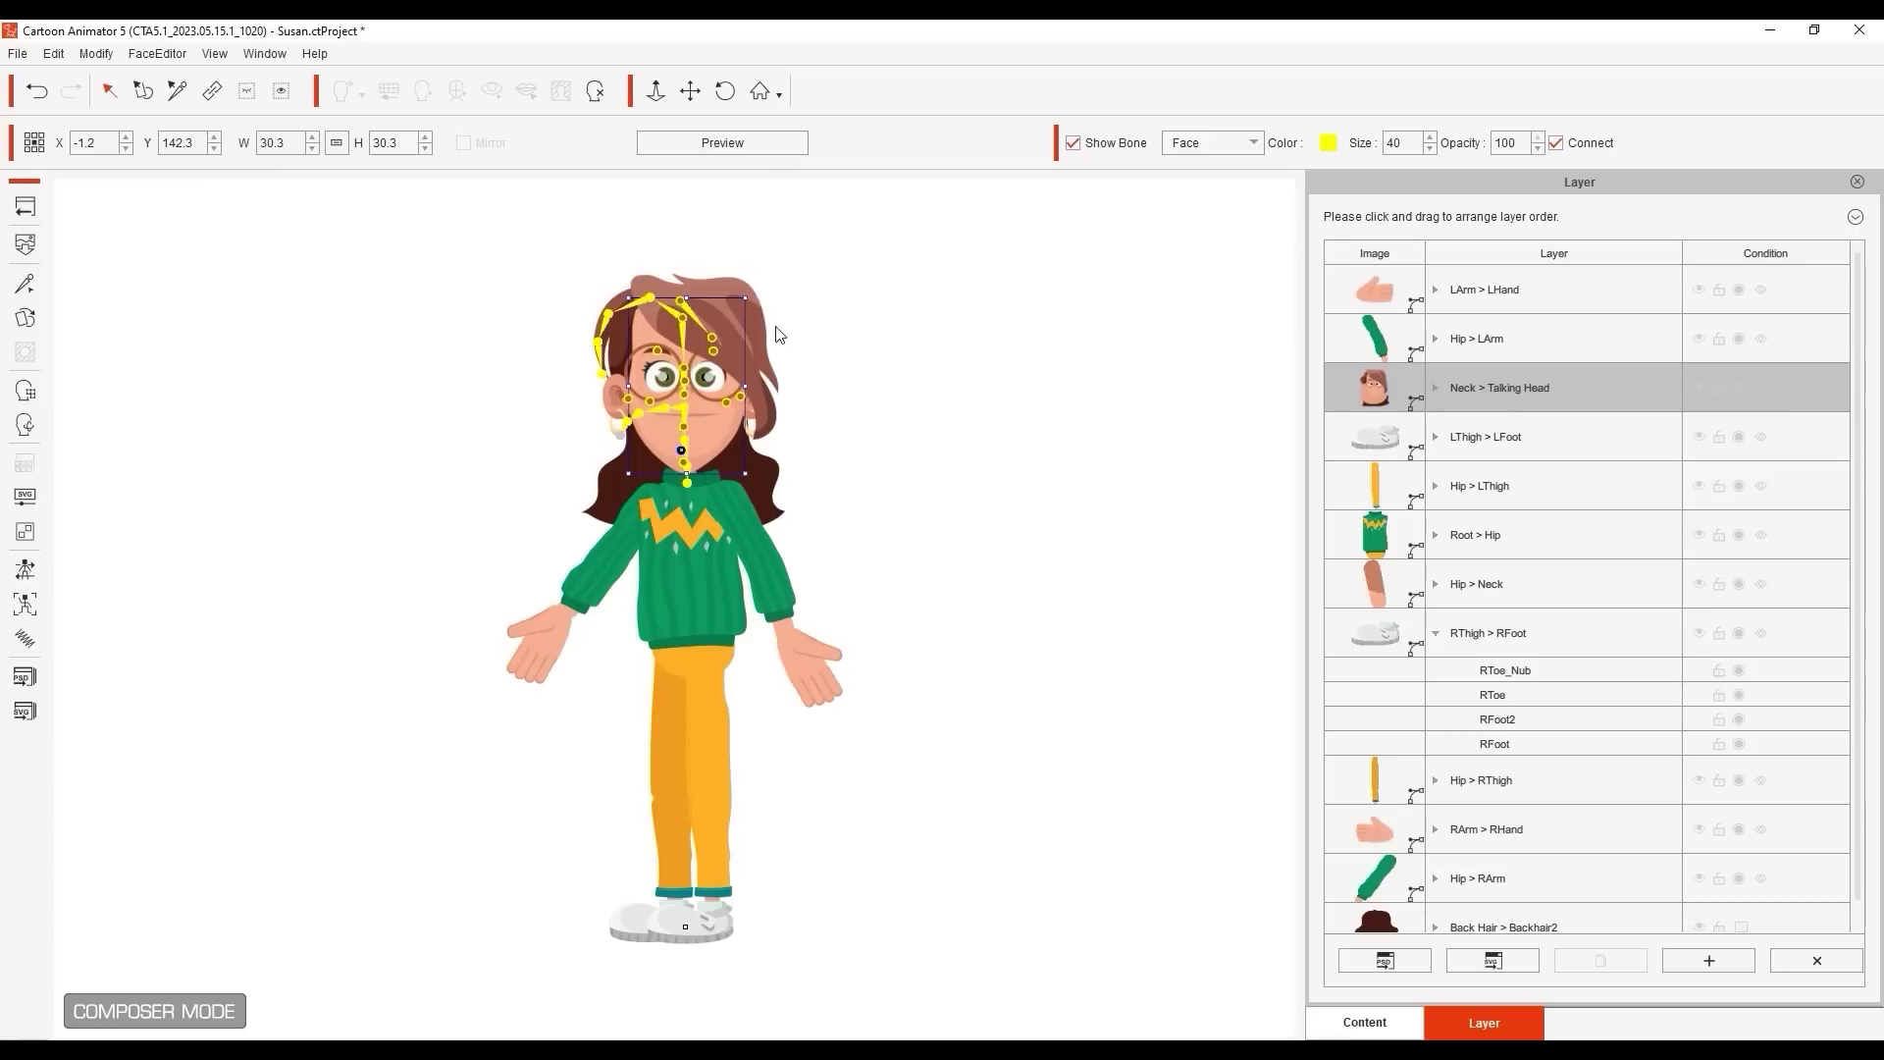
Move the Front Hair bone in the Bone Editor to X 2.3, Y 186.2.
click(26, 287)
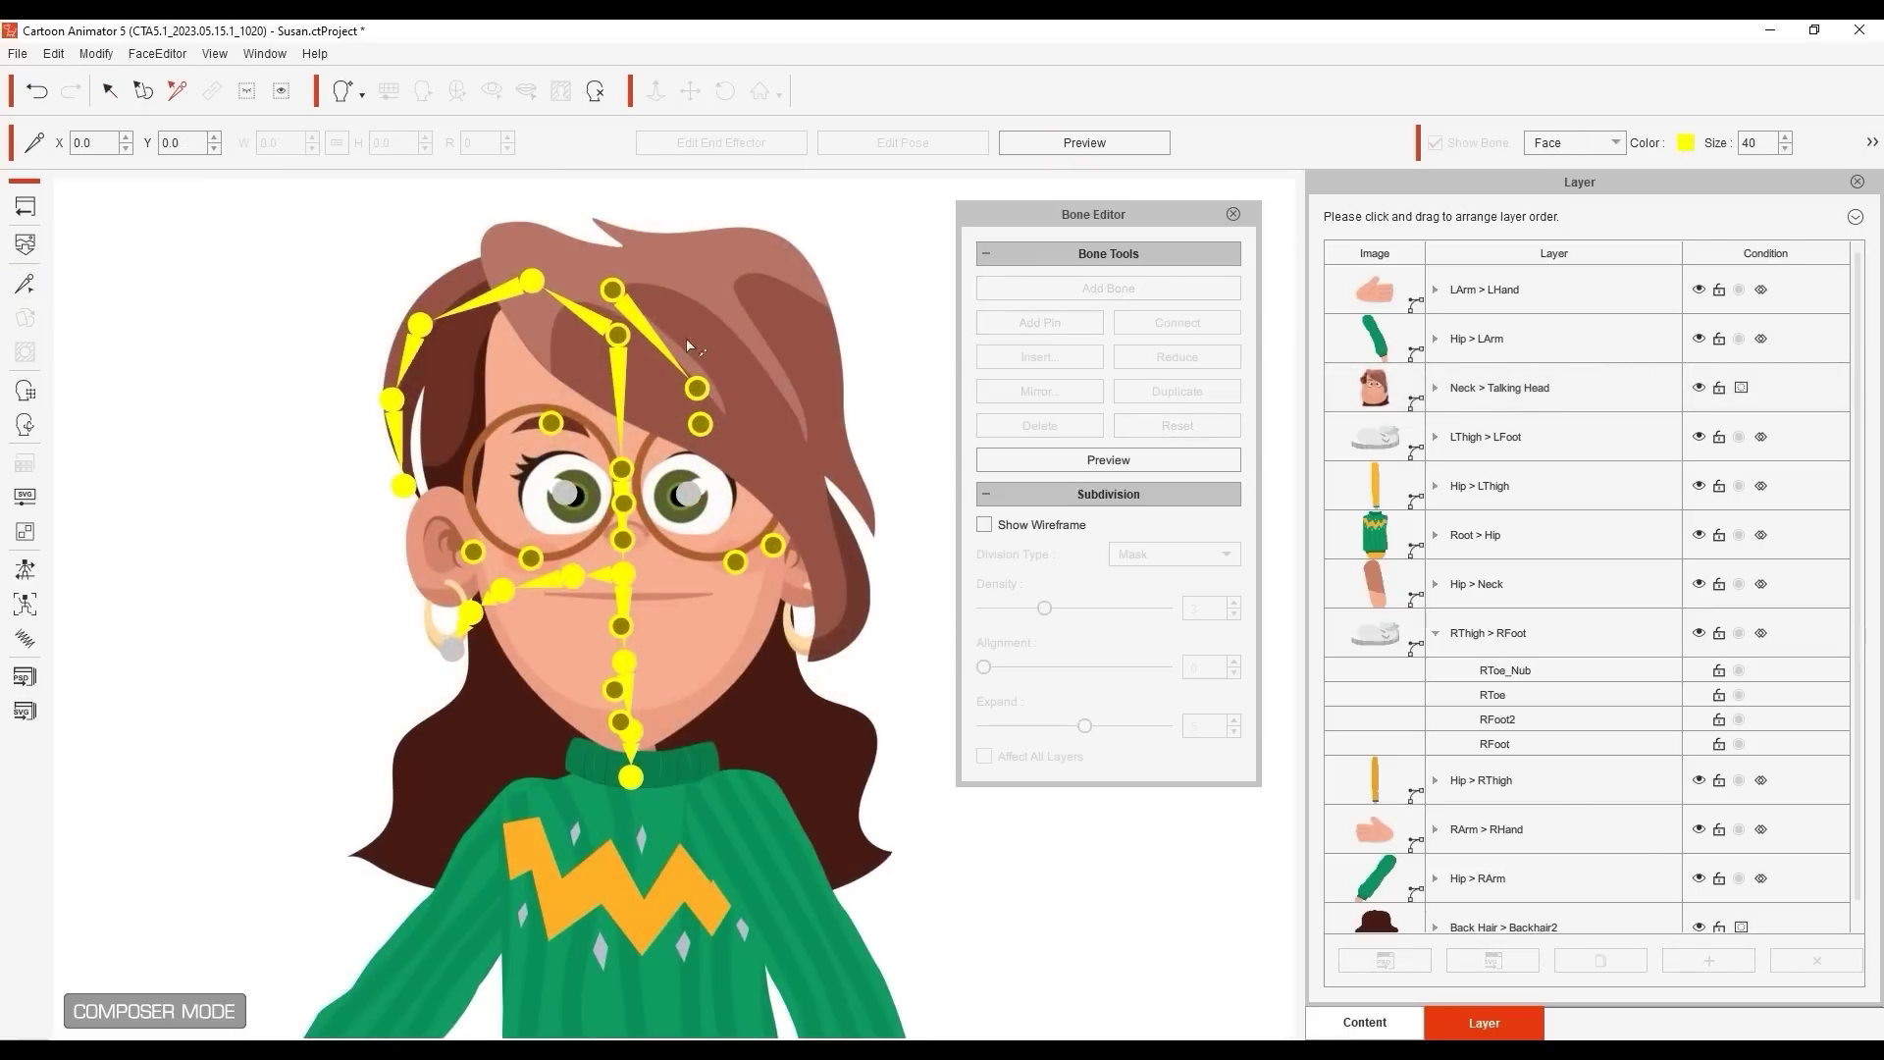
click(636, 314)
mouse_move(642, 310)
mouse_down()
mouse_move(705, 324)
mouse_move(678, 317)
mouse_up()
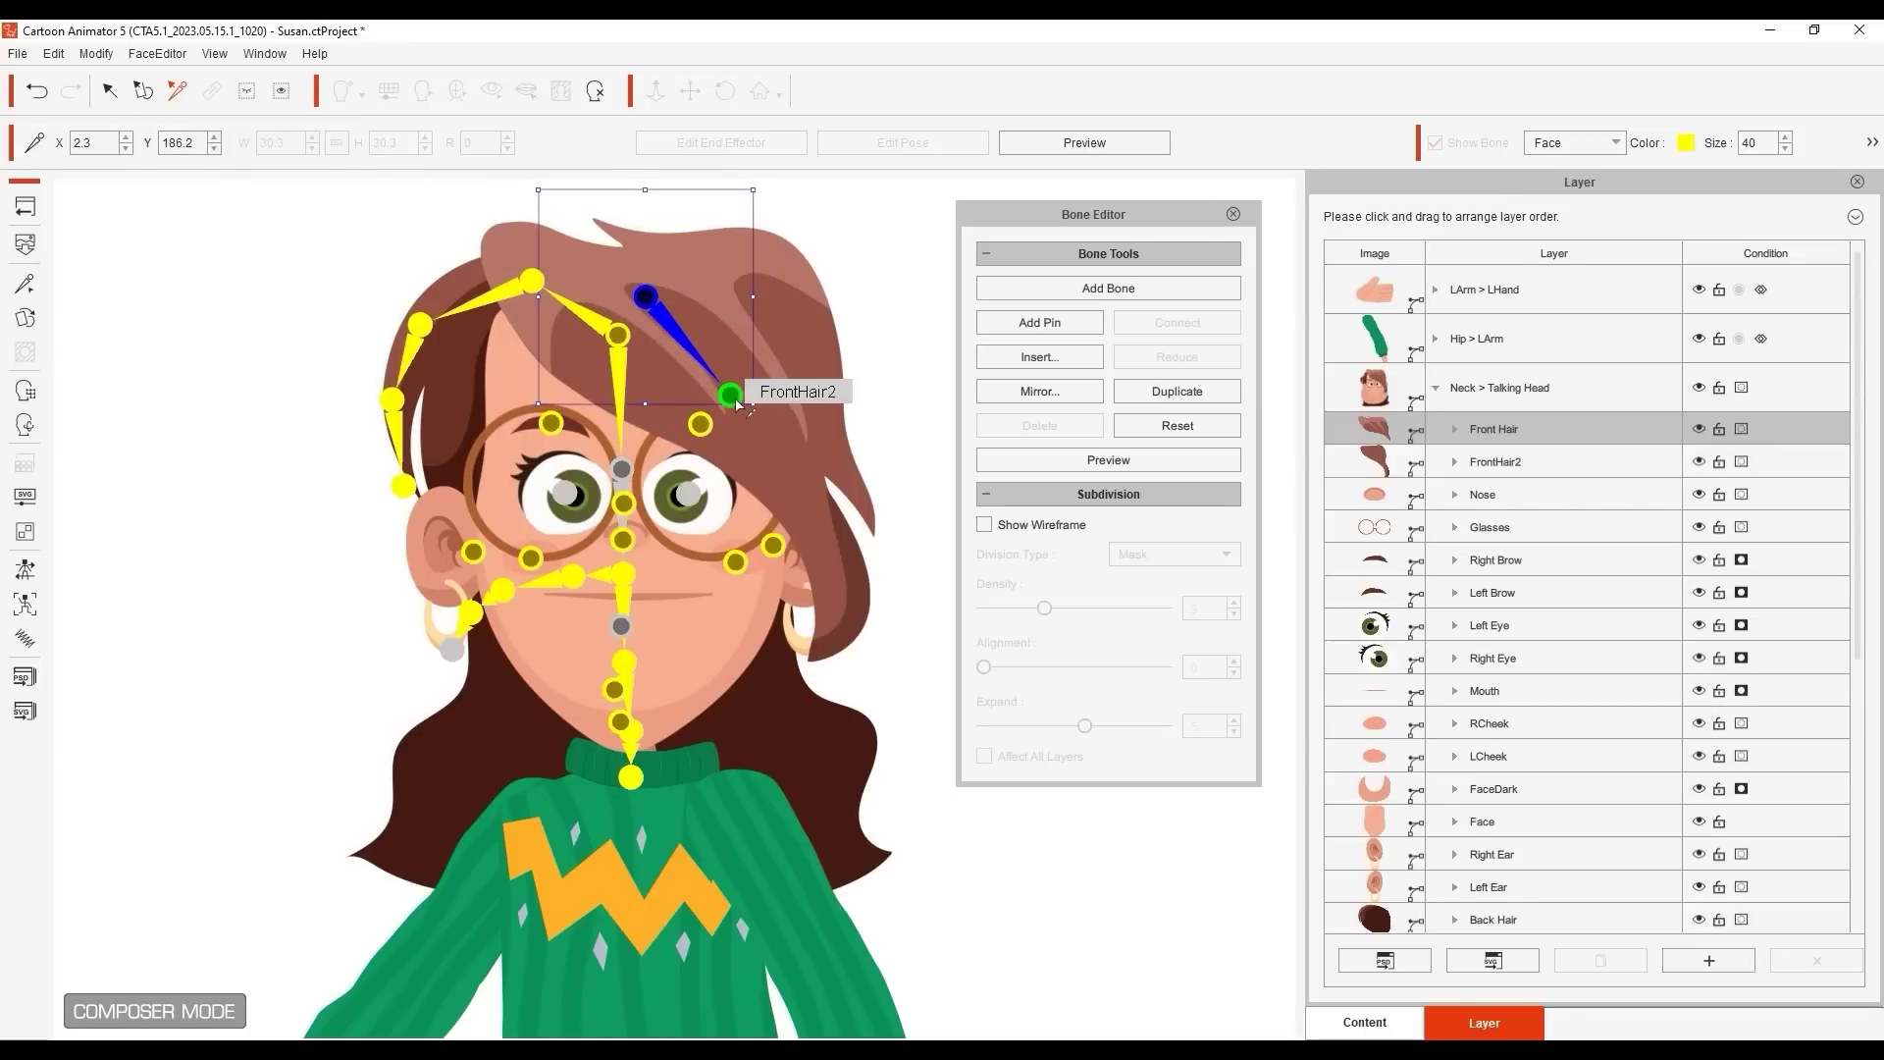
Extend the FrontHair2 bone with two bones down to the fringe tip and move the middle joint to X 20.3, Y 165.5.
click(771, 397)
click(1117, 292)
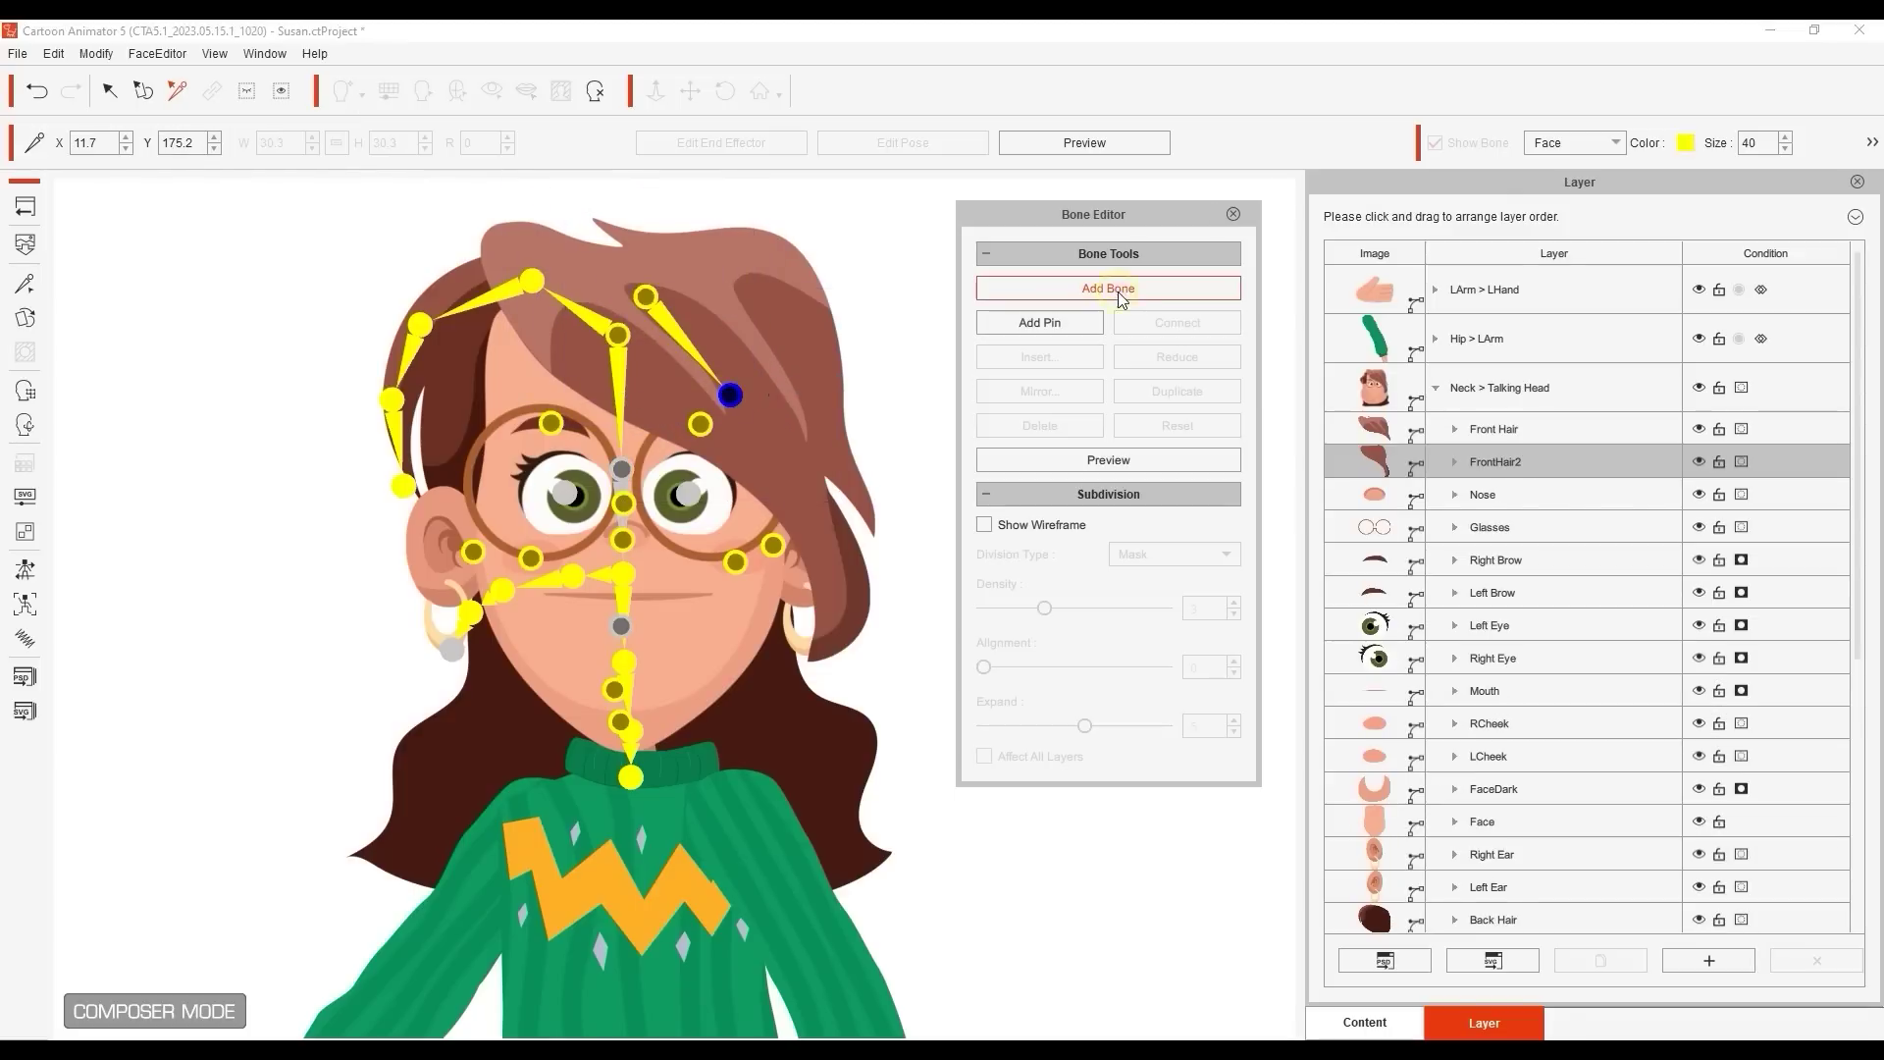
click(783, 462)
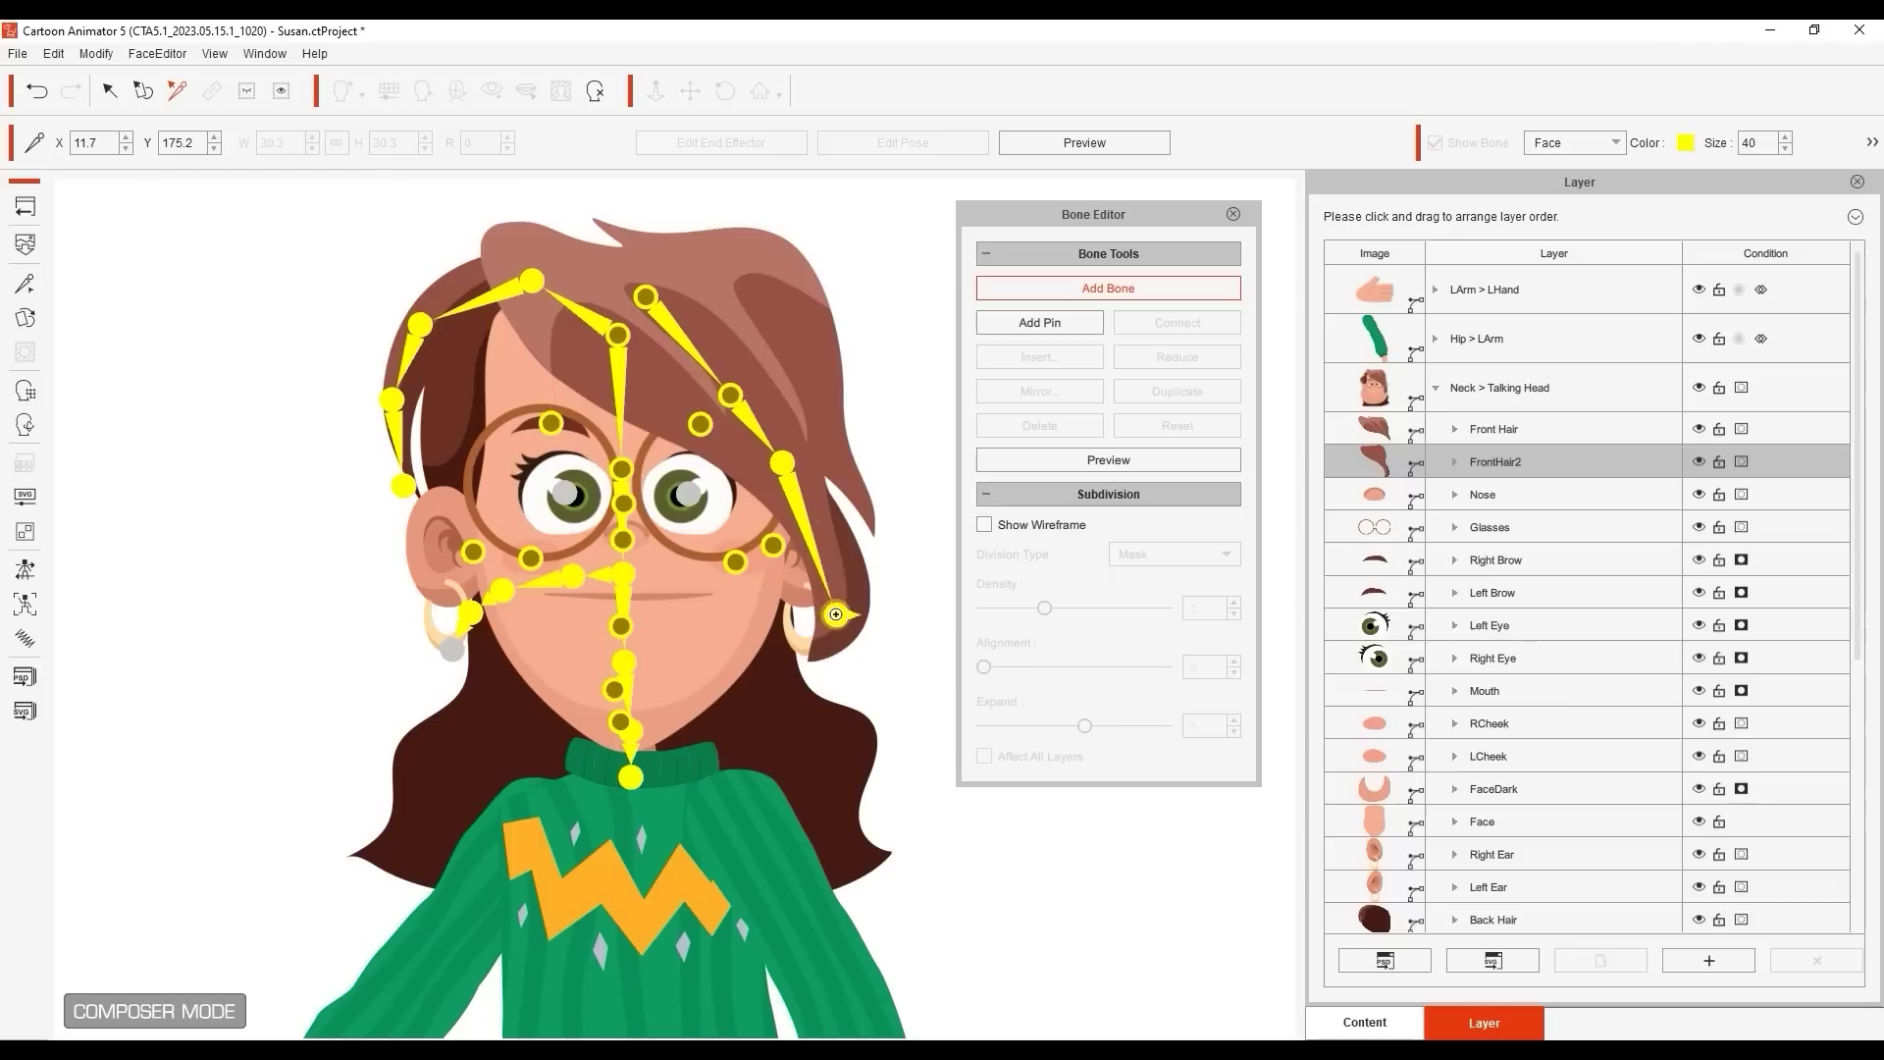
right_click(846, 514)
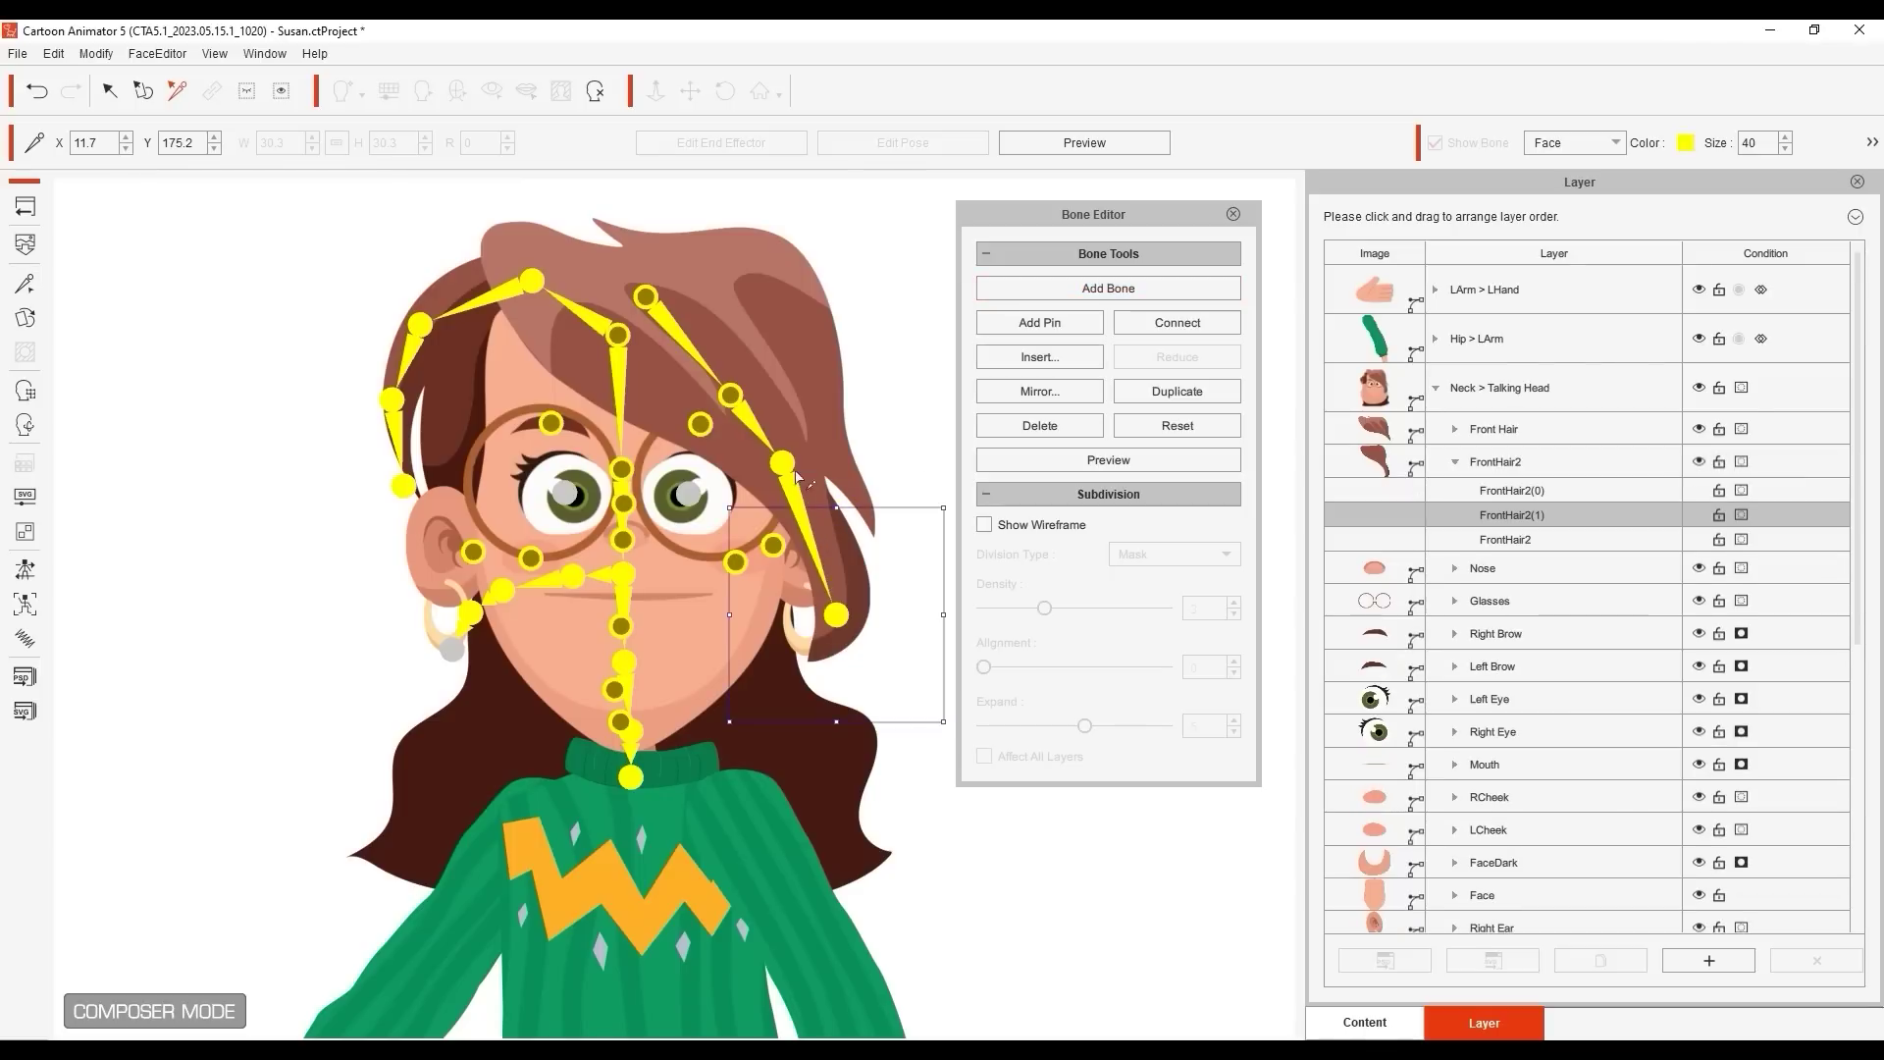
click(783, 461)
drag(782, 461, 807, 481)
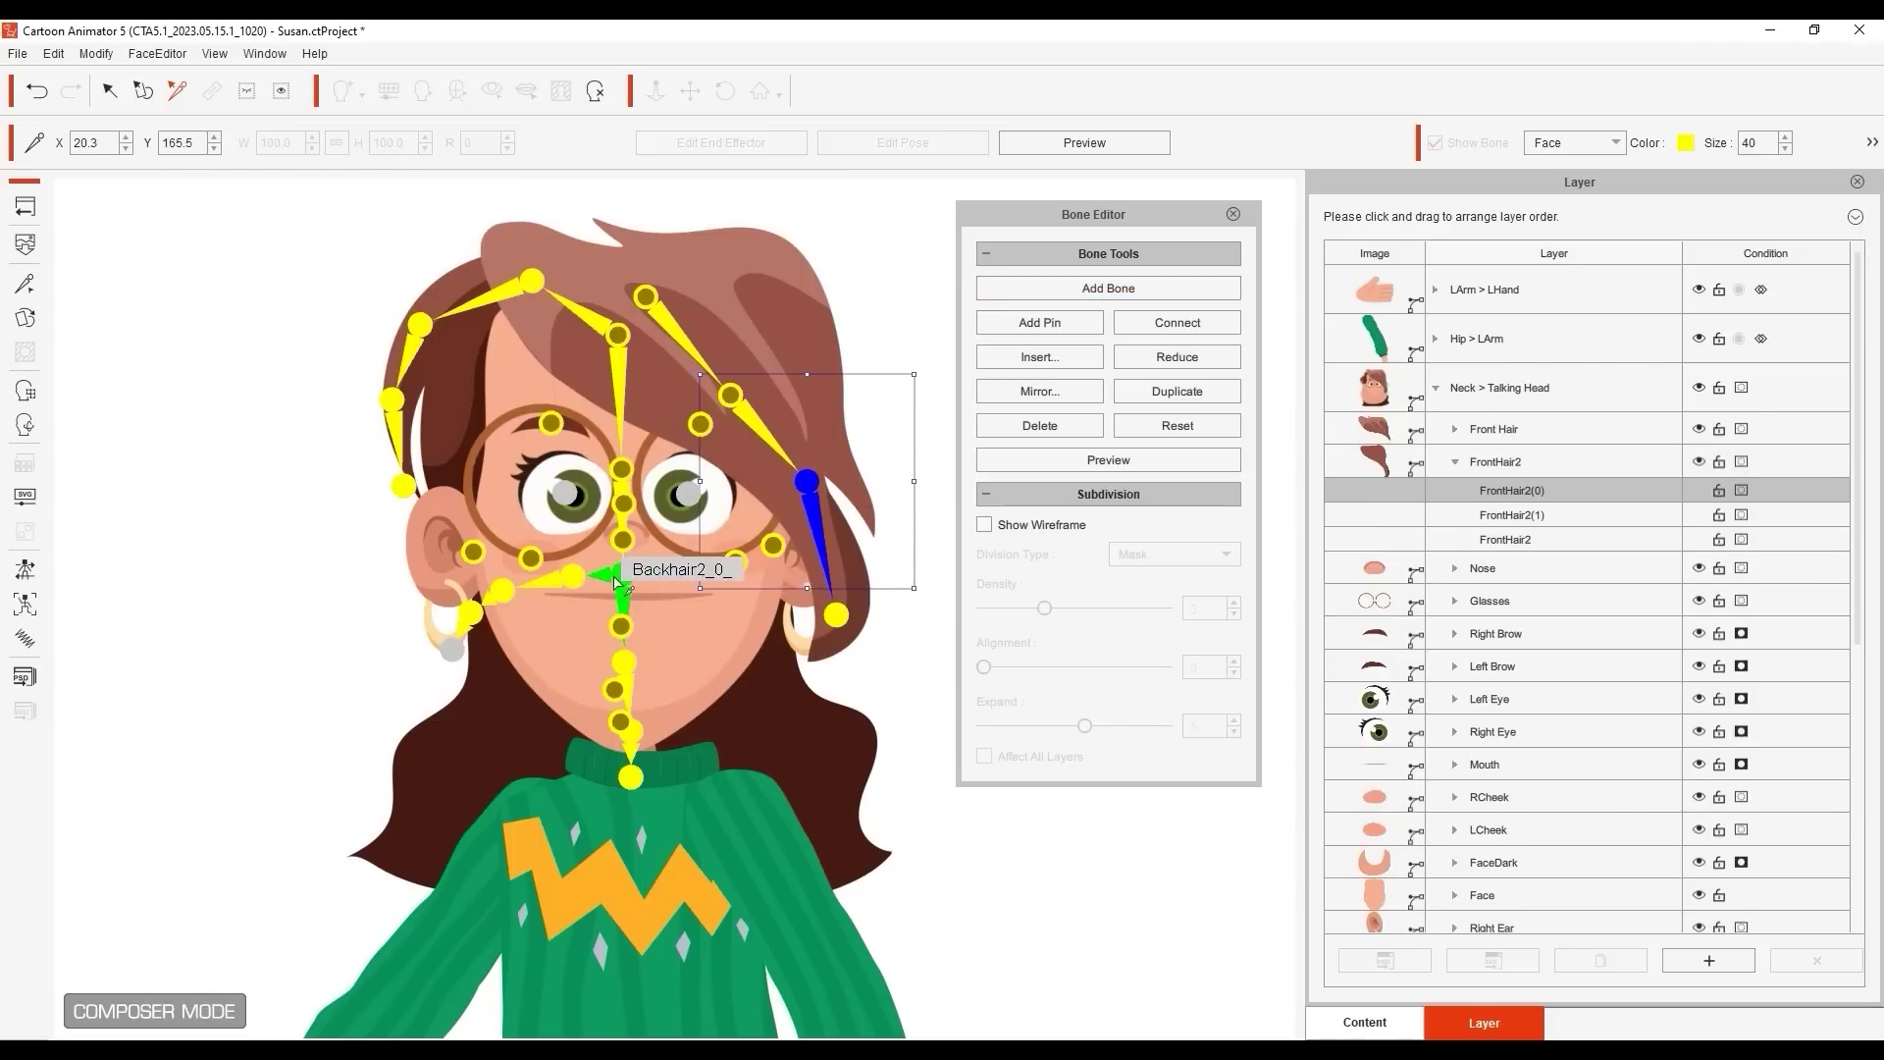
Lower the central Backhair2 bones so the chain runs from the chin down to the sweater's chest.
drag(631, 778, 630, 884)
drag(631, 732, 632, 795)
drag(626, 663, 629, 700)
Reposition the side Backhair2 bone chain to run from beside the cheek down into the hair beneath the earring.
drag(473, 616, 472, 738)
drag(453, 650, 465, 724)
drag(468, 734, 481, 664)
mouse_move(463, 722)
mouse_down()
mouse_move(446, 703)
mouse_move(448, 725)
mouse_up()
drag(502, 590, 501, 614)
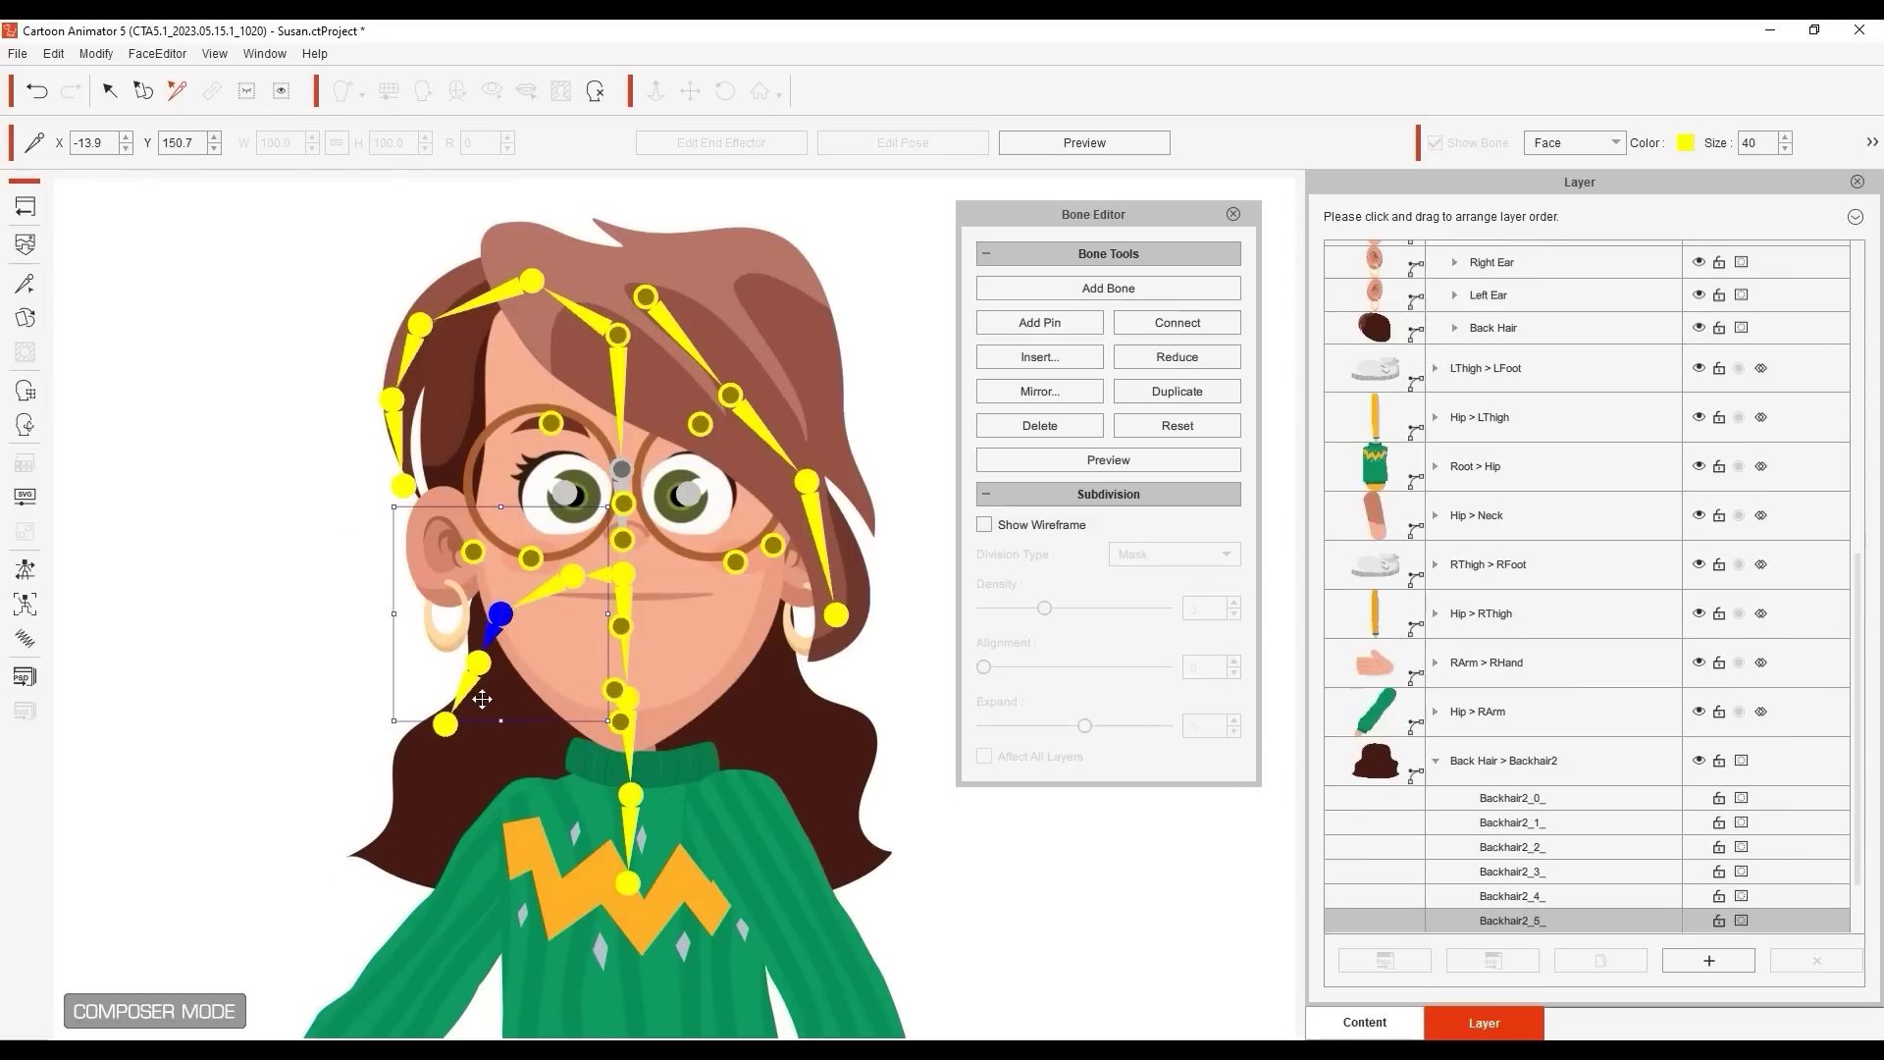
drag(446, 725, 449, 728)
click(1235, 213)
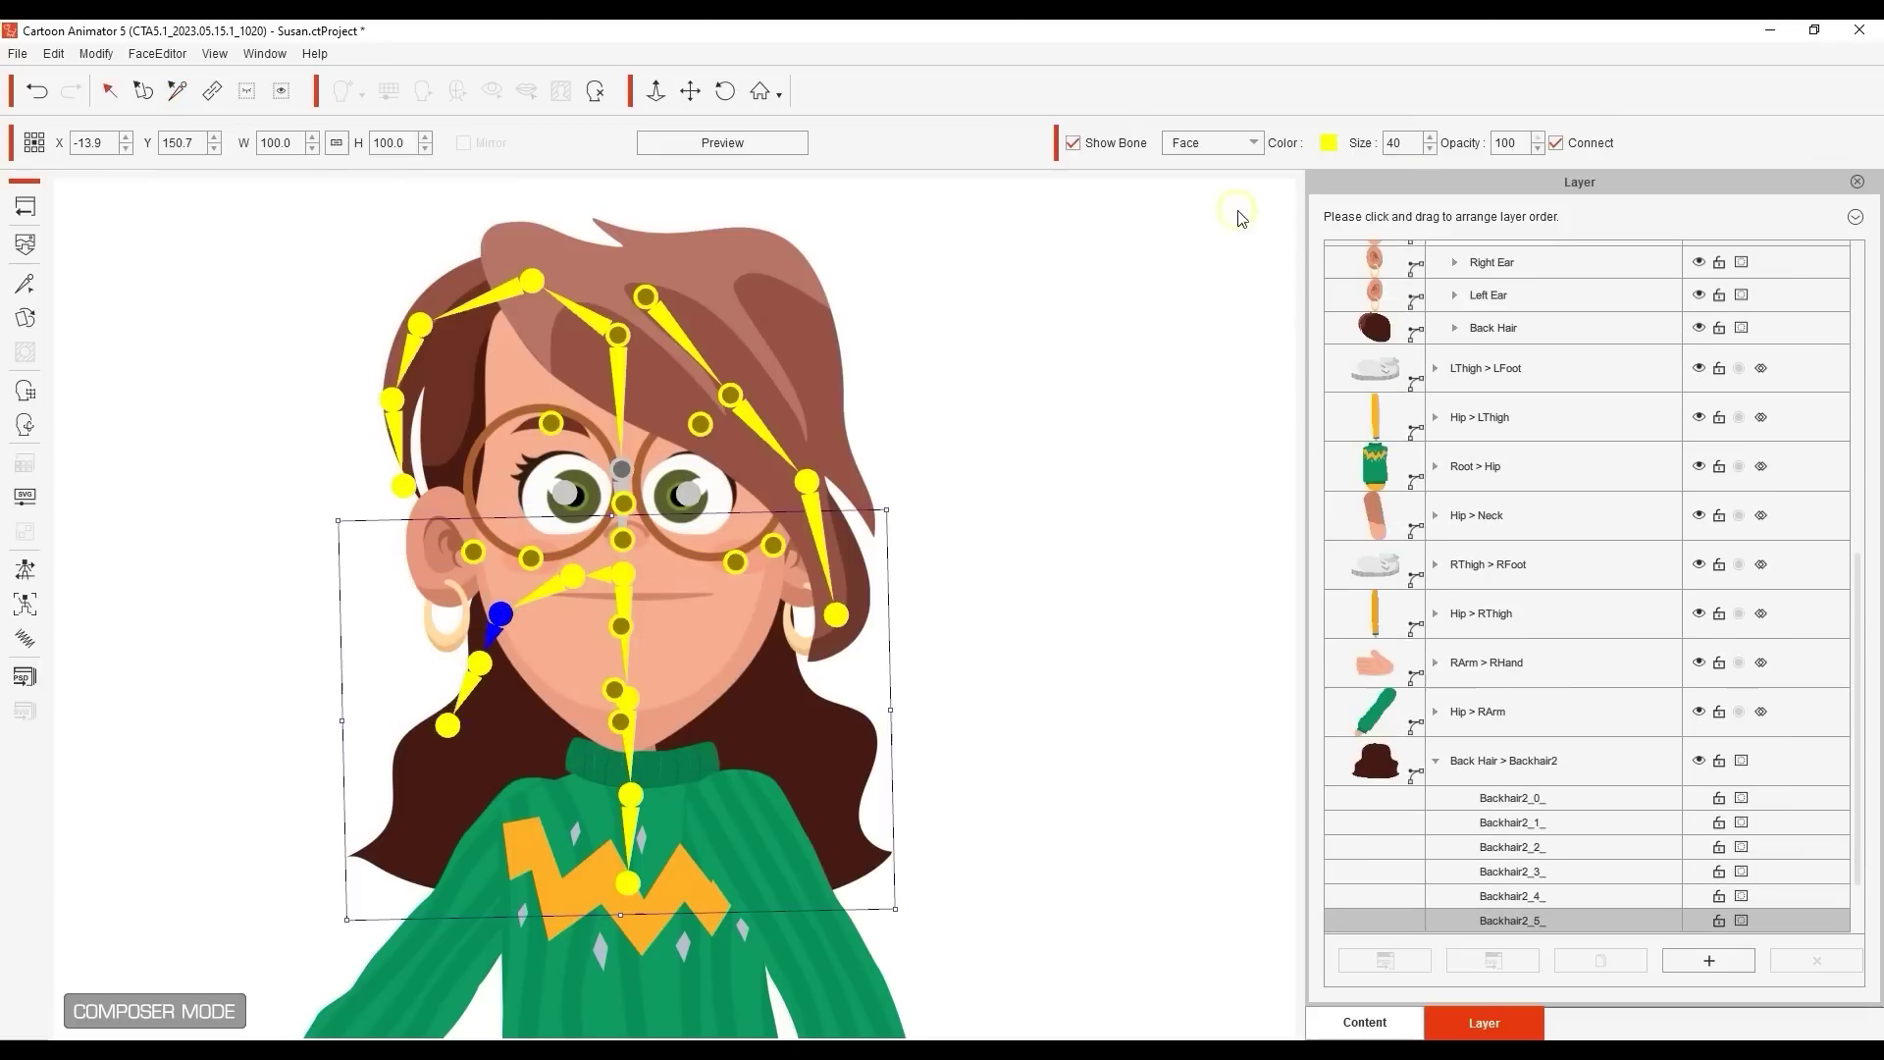
click(957, 537)
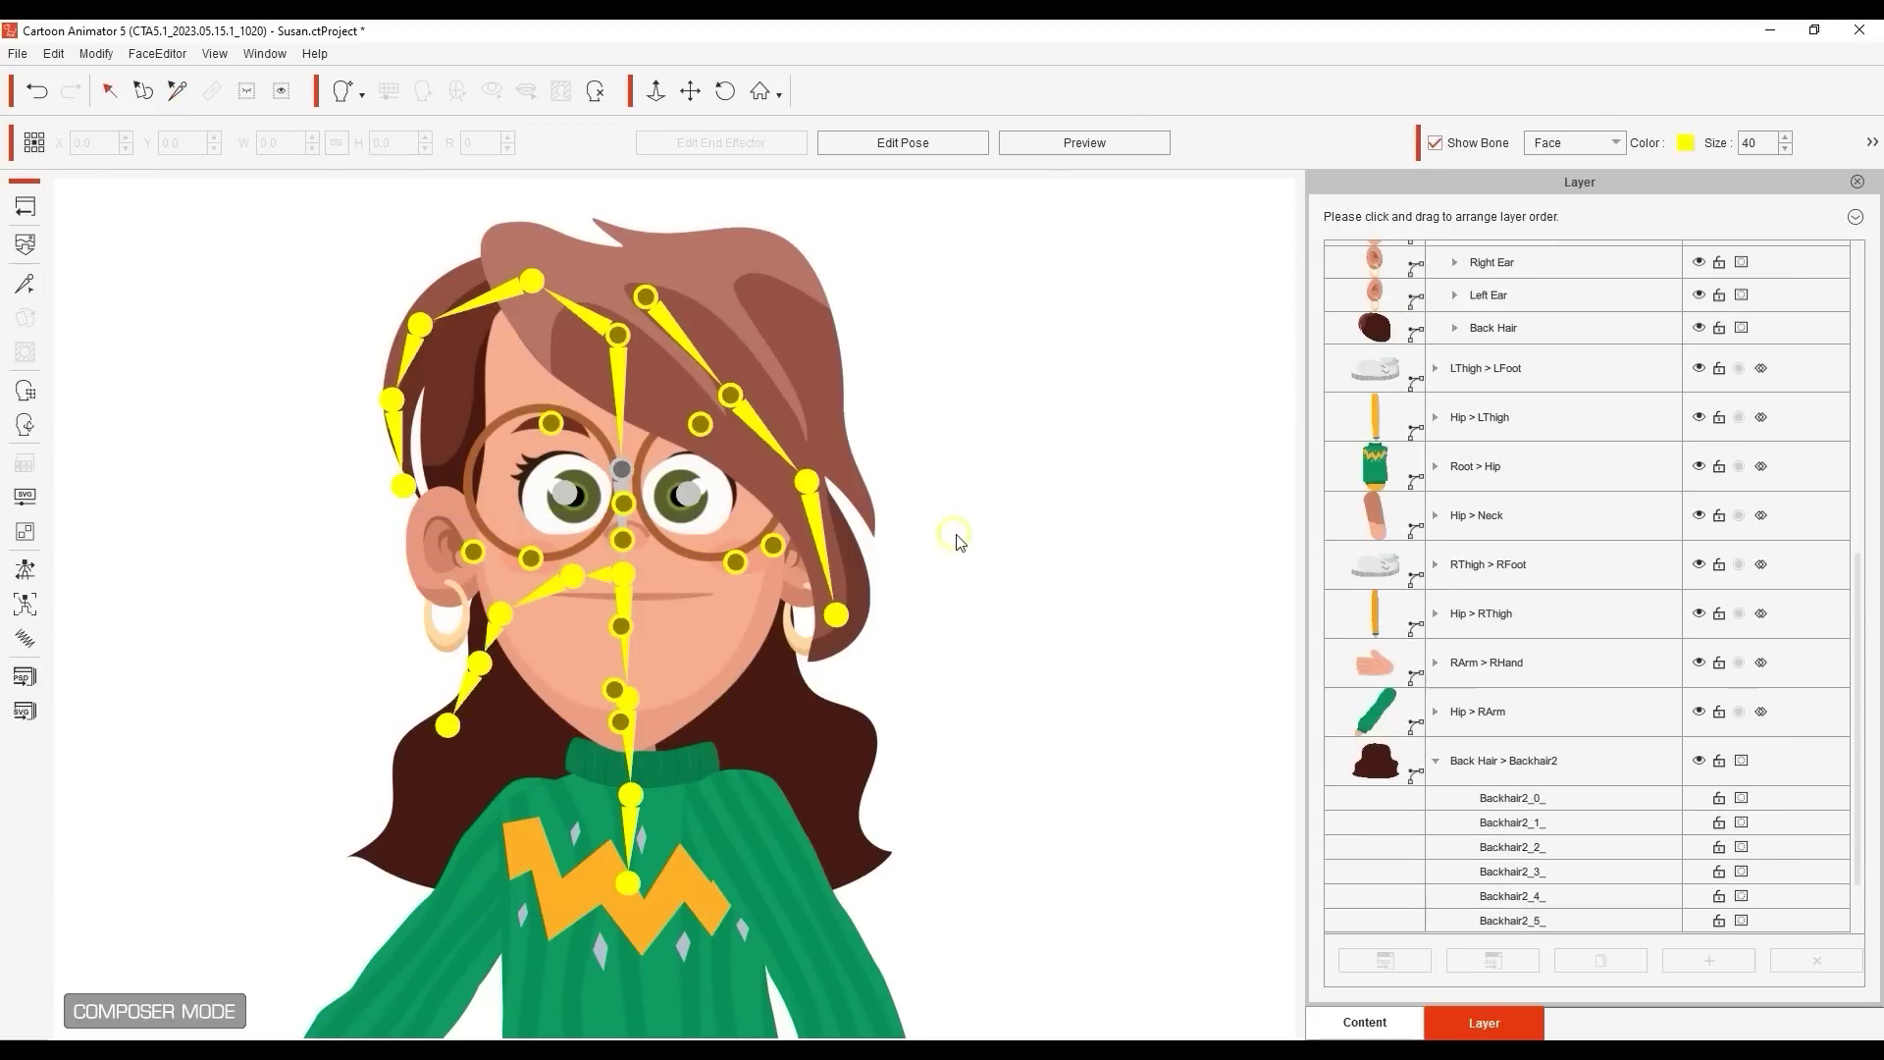
Assign the FrontHair2 face bone and its child bones to the Hair spring group.
click(35, 636)
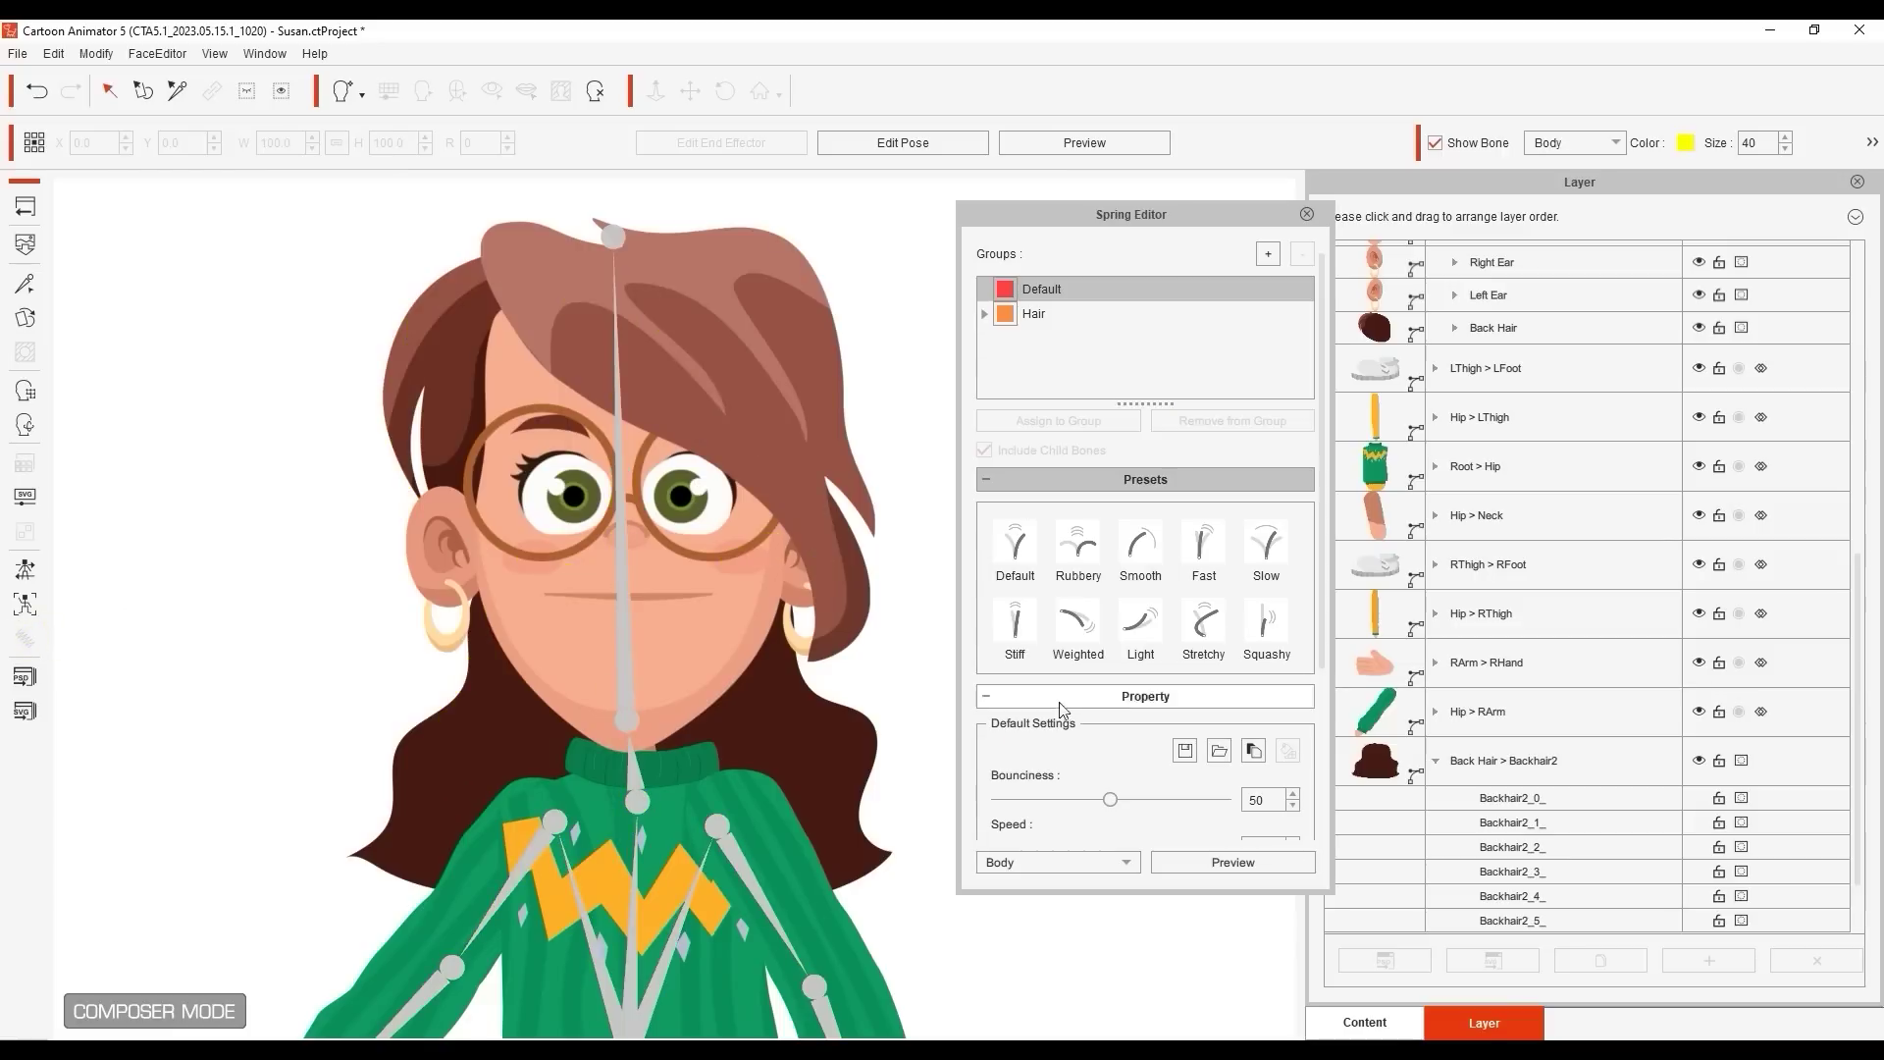
click(1119, 861)
click(1107, 837)
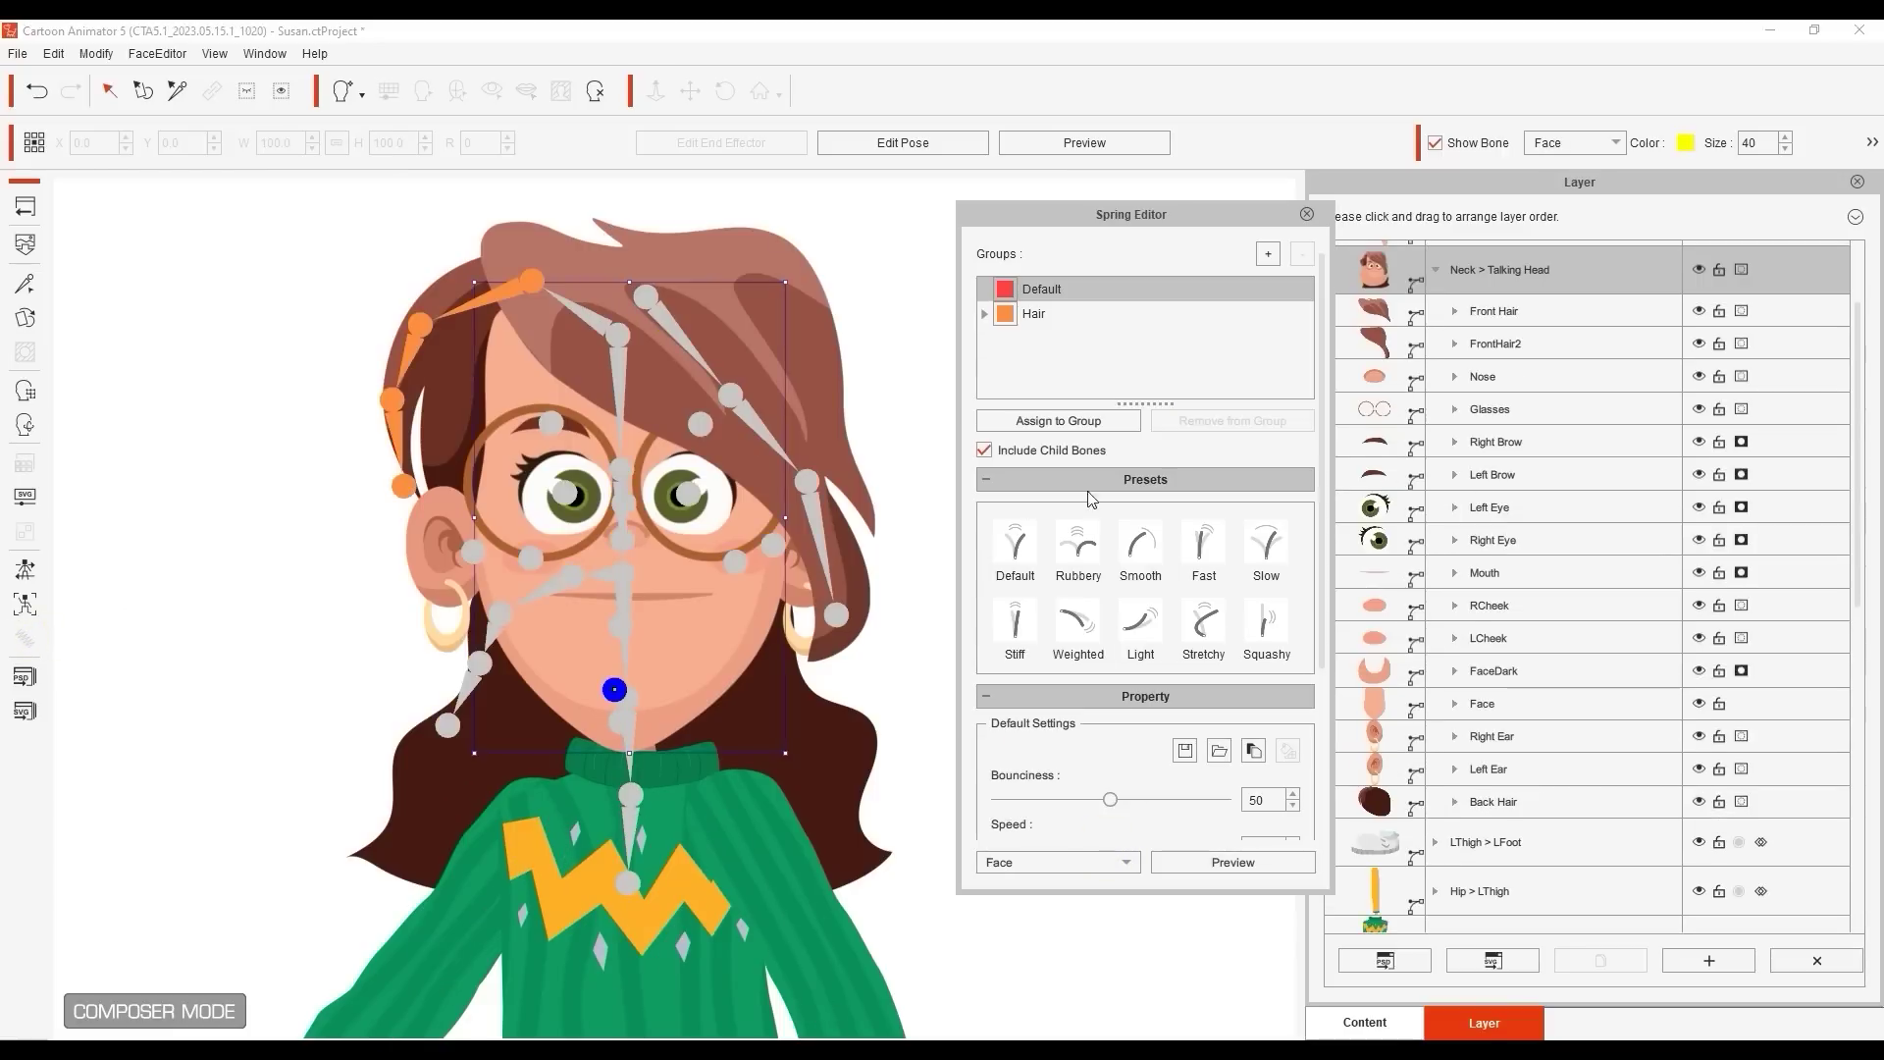
click(1041, 314)
click(762, 424)
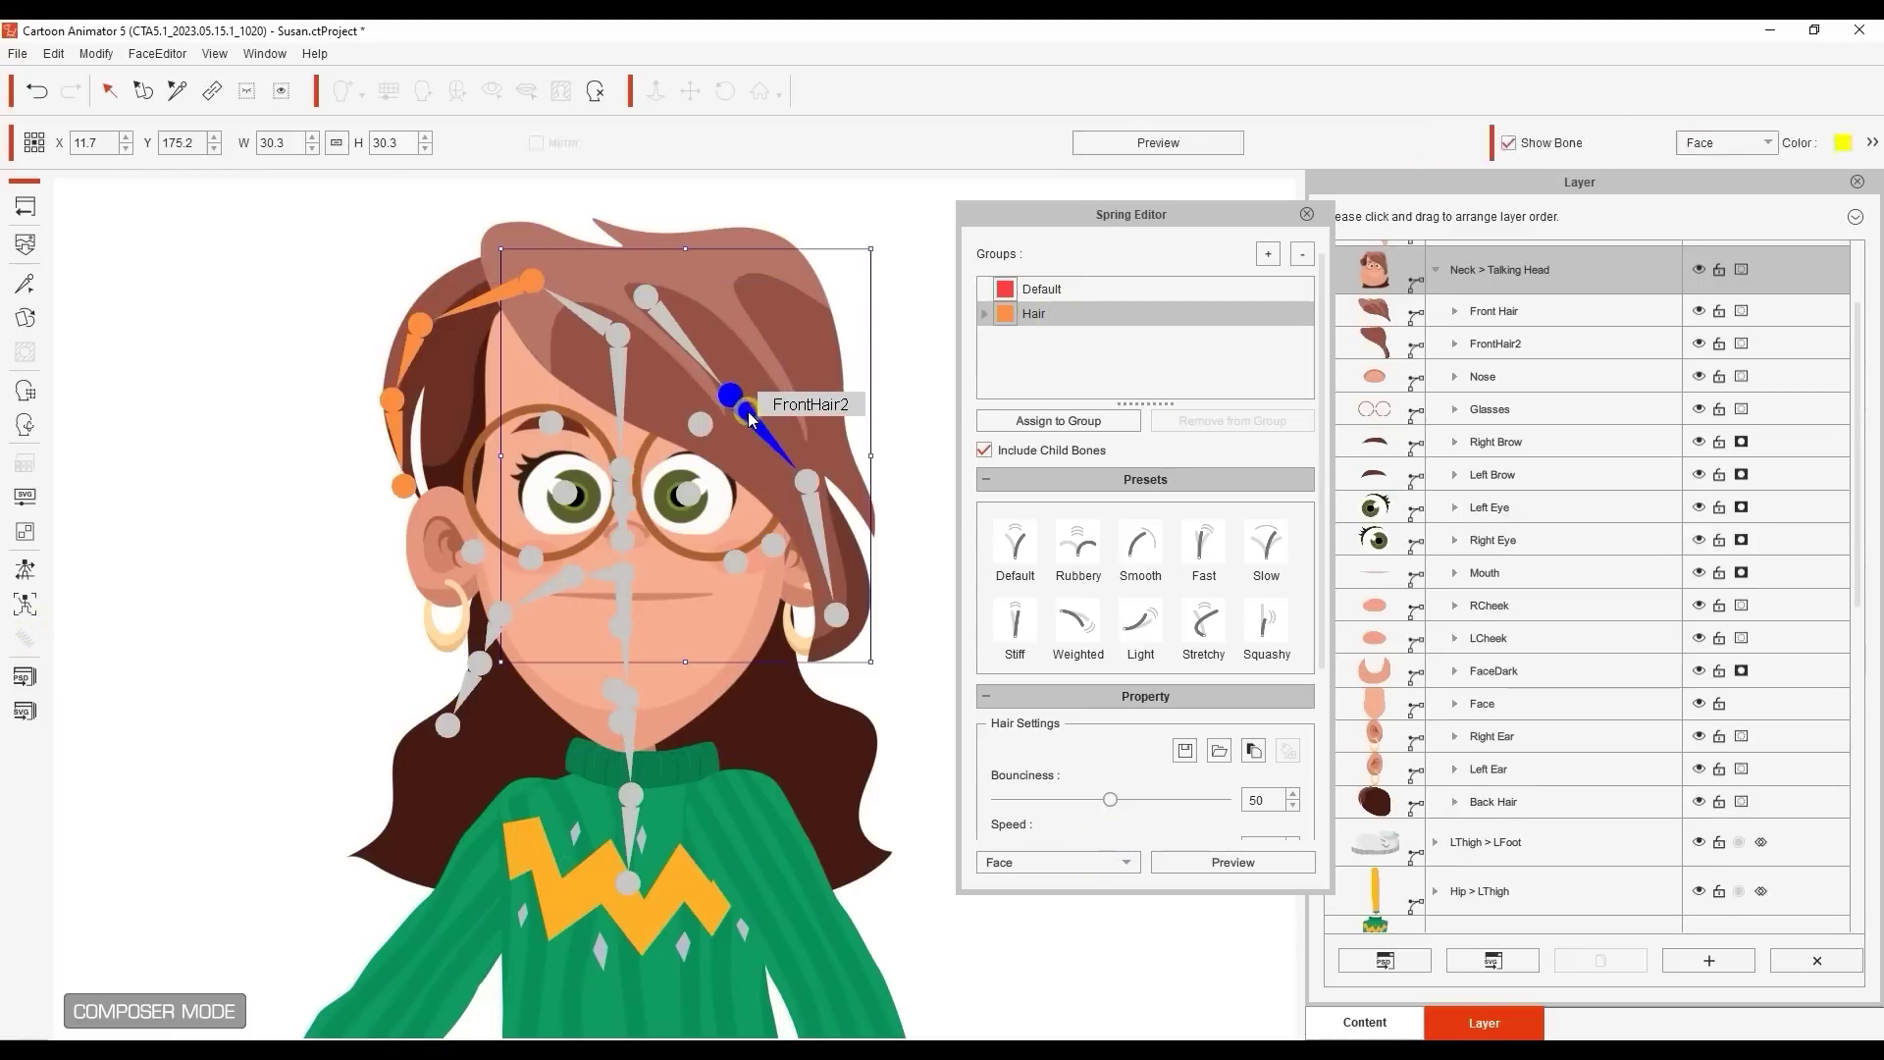
click(1121, 429)
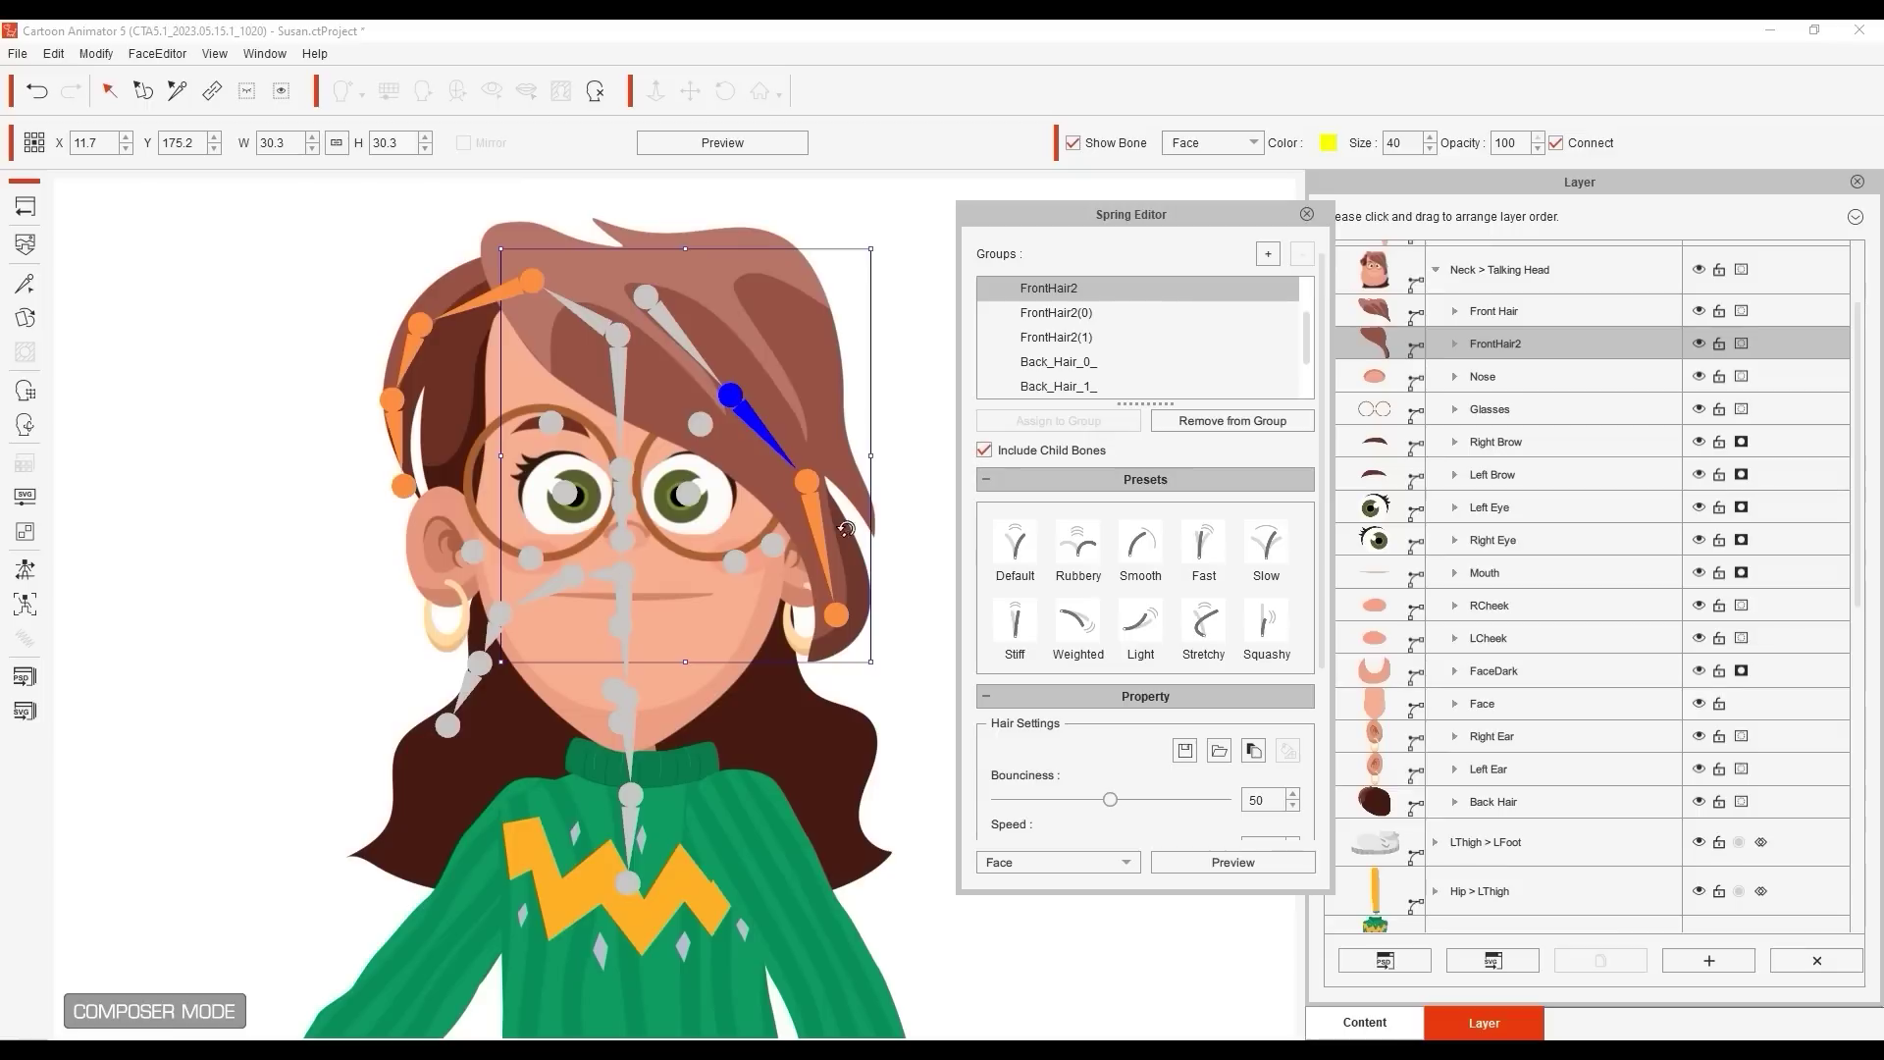
Assign the Backhair2_5_ and Backhair2_1_ bones with their child bones to the Hair spring group.
click(504, 615)
click(1077, 422)
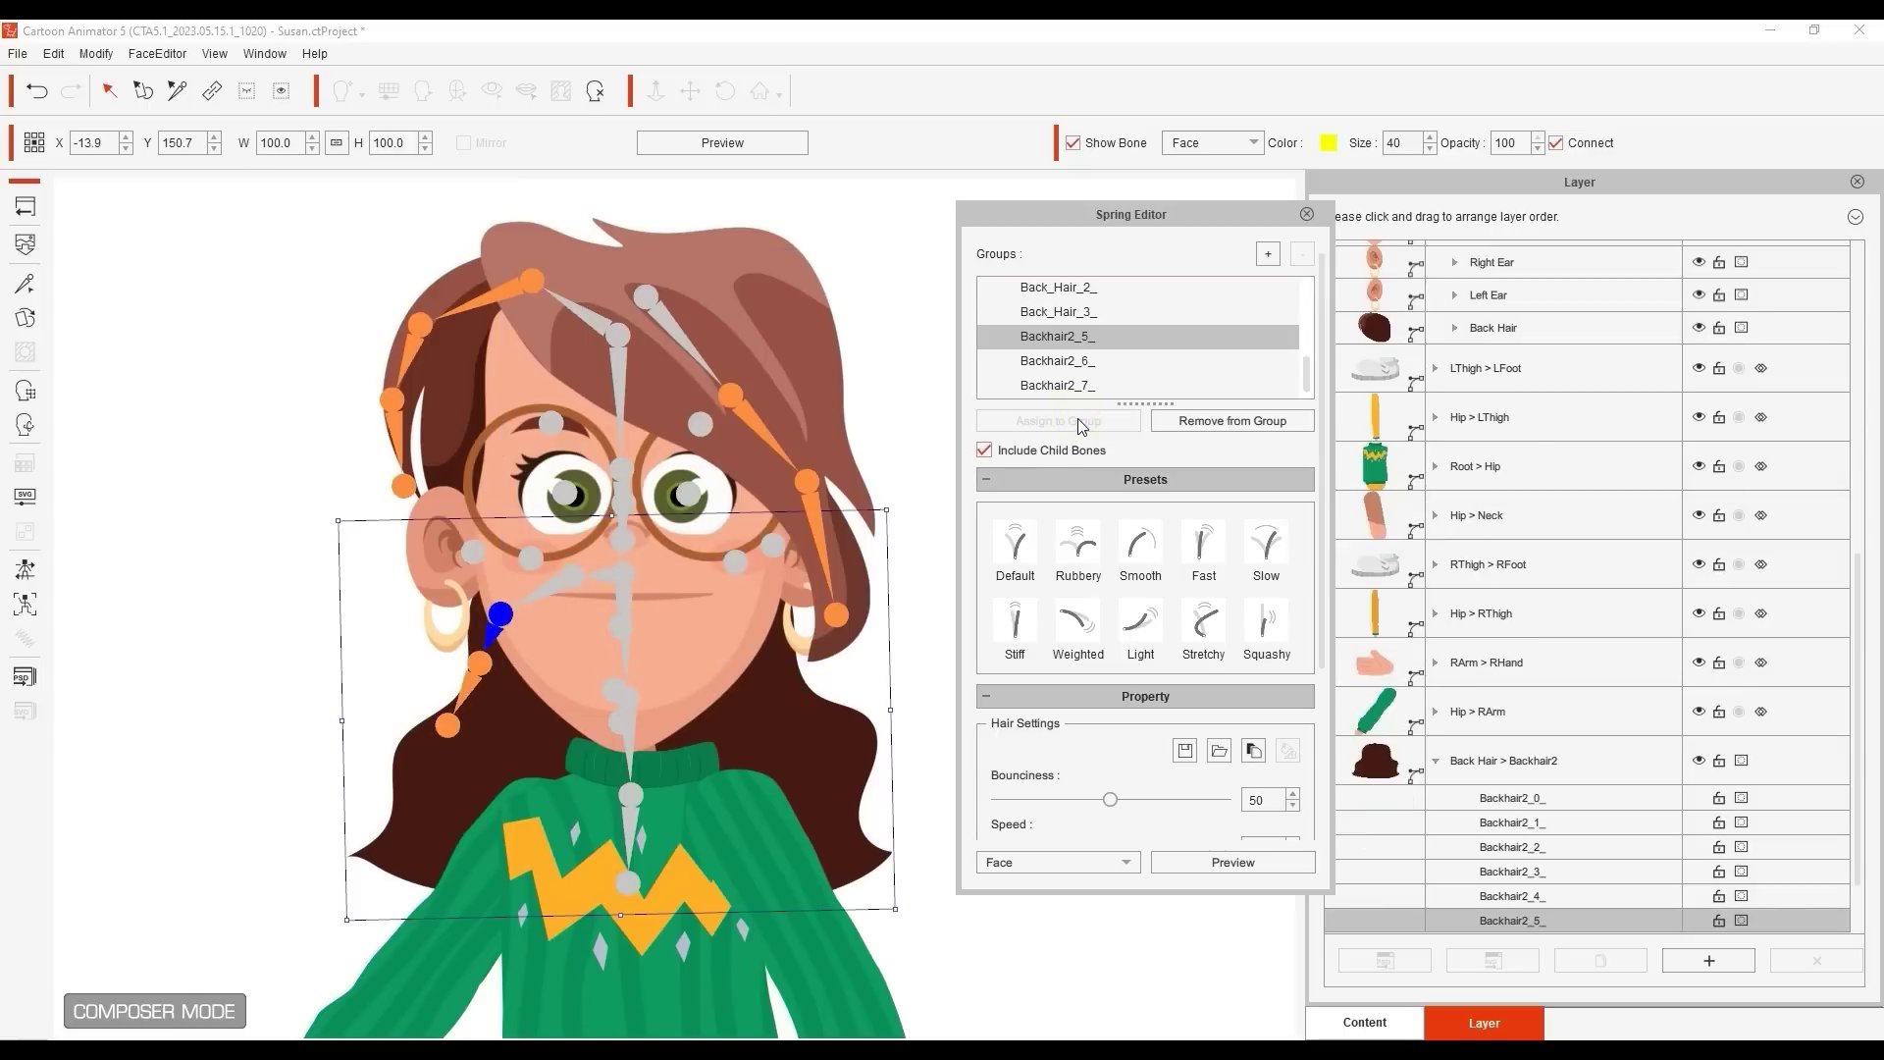
click(629, 697)
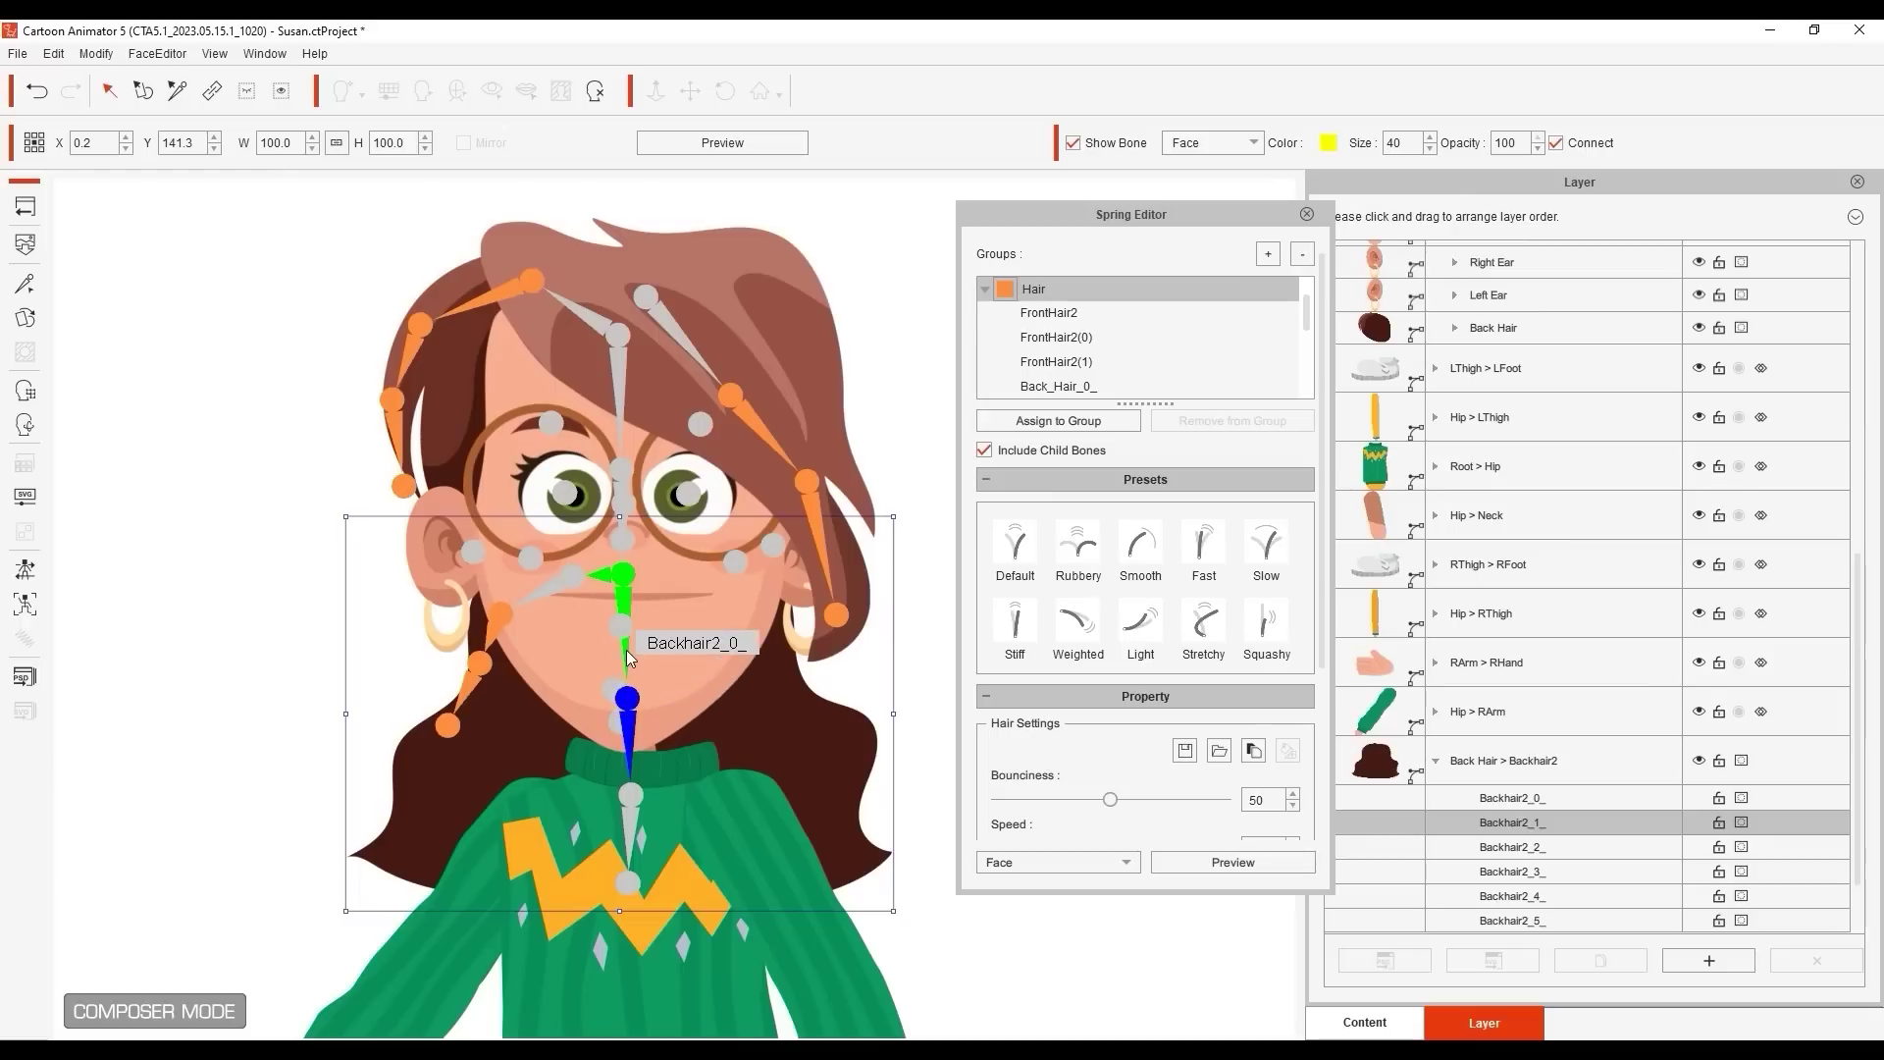
click(1102, 424)
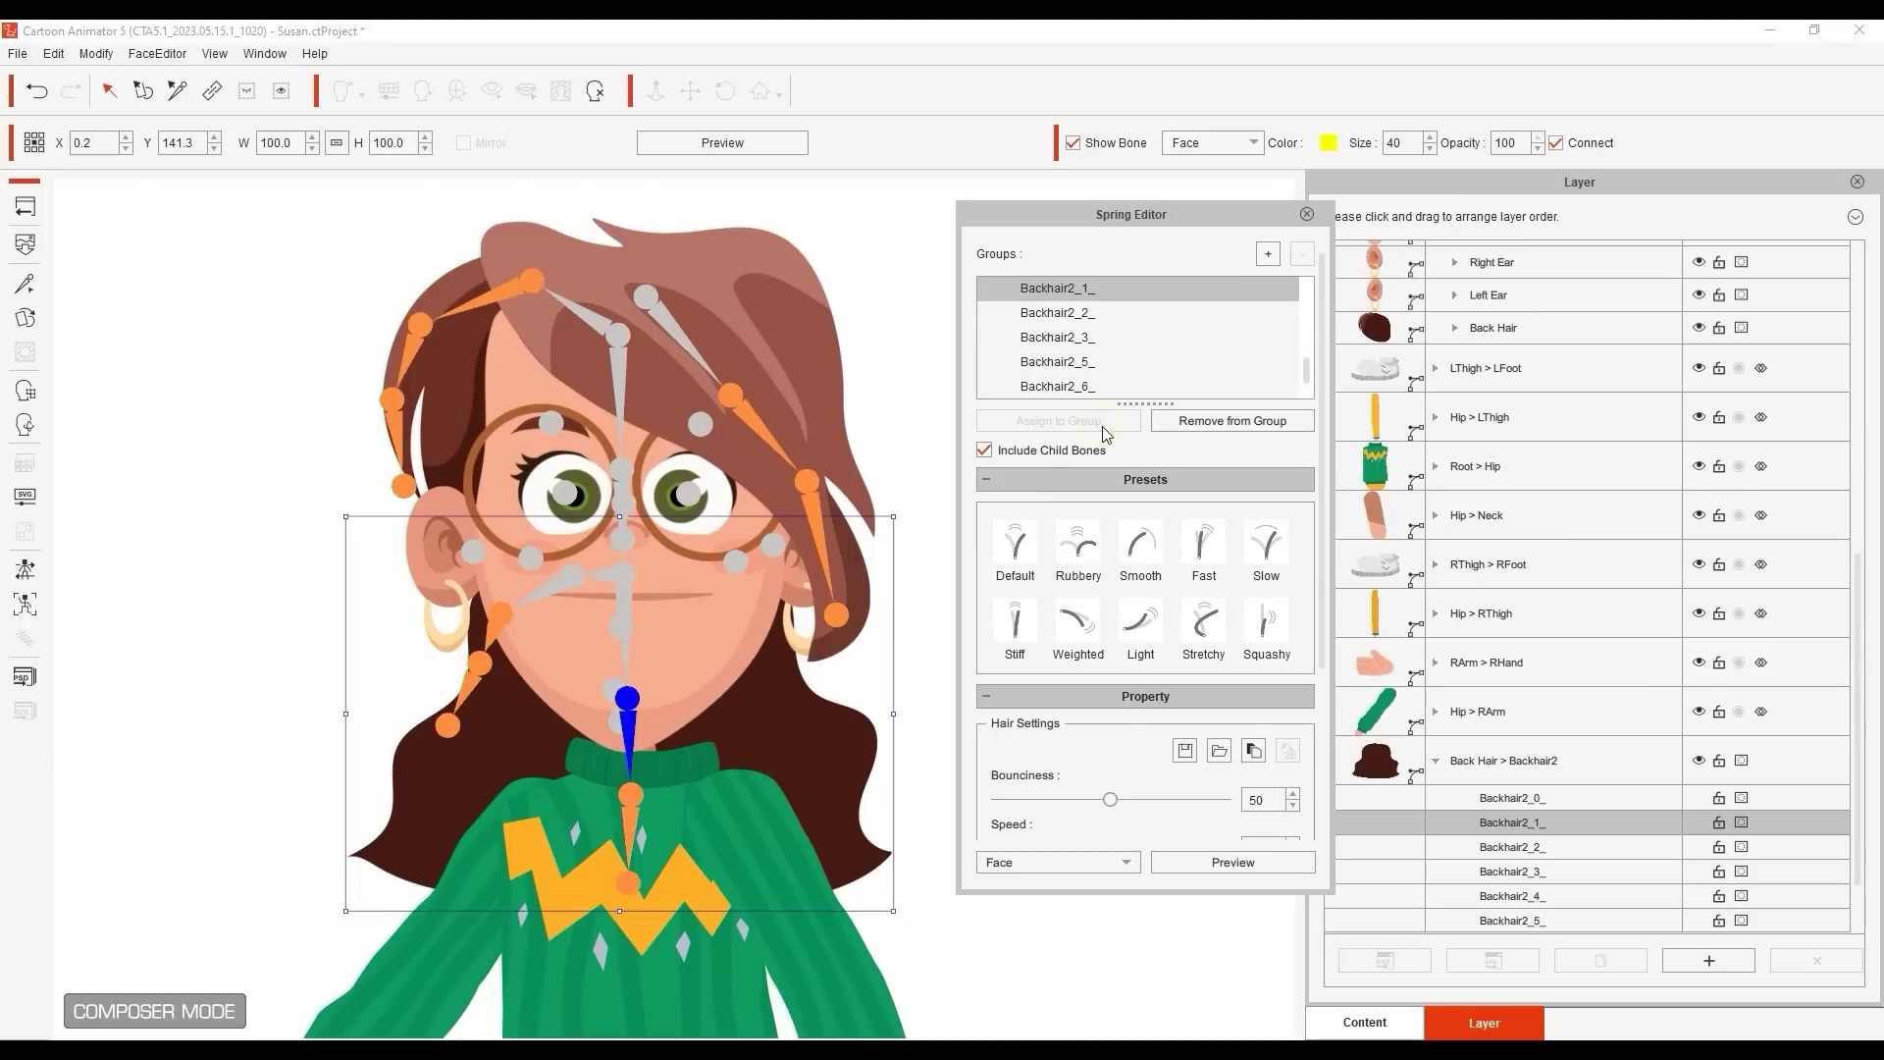
Preview the hair springs by moving the character's head and close the Spring Editor.
click(1232, 863)
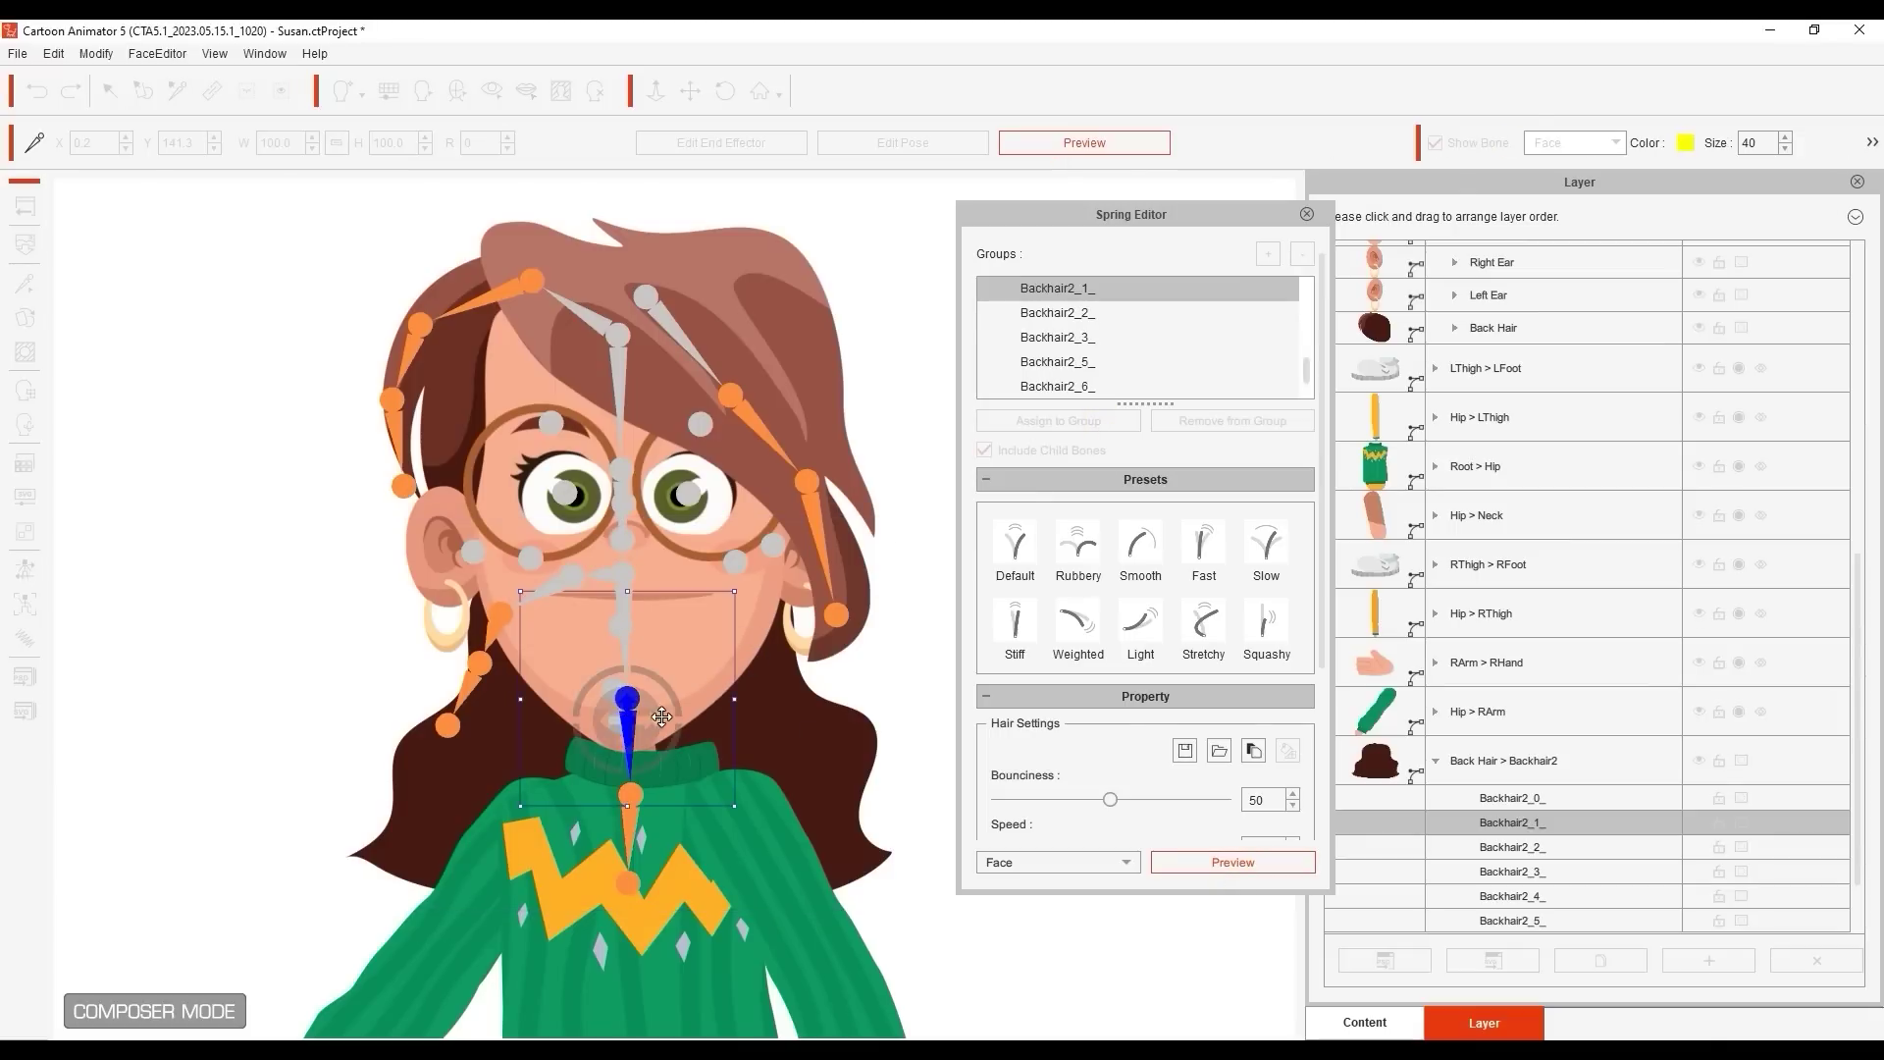
drag(663, 716, 735, 754)
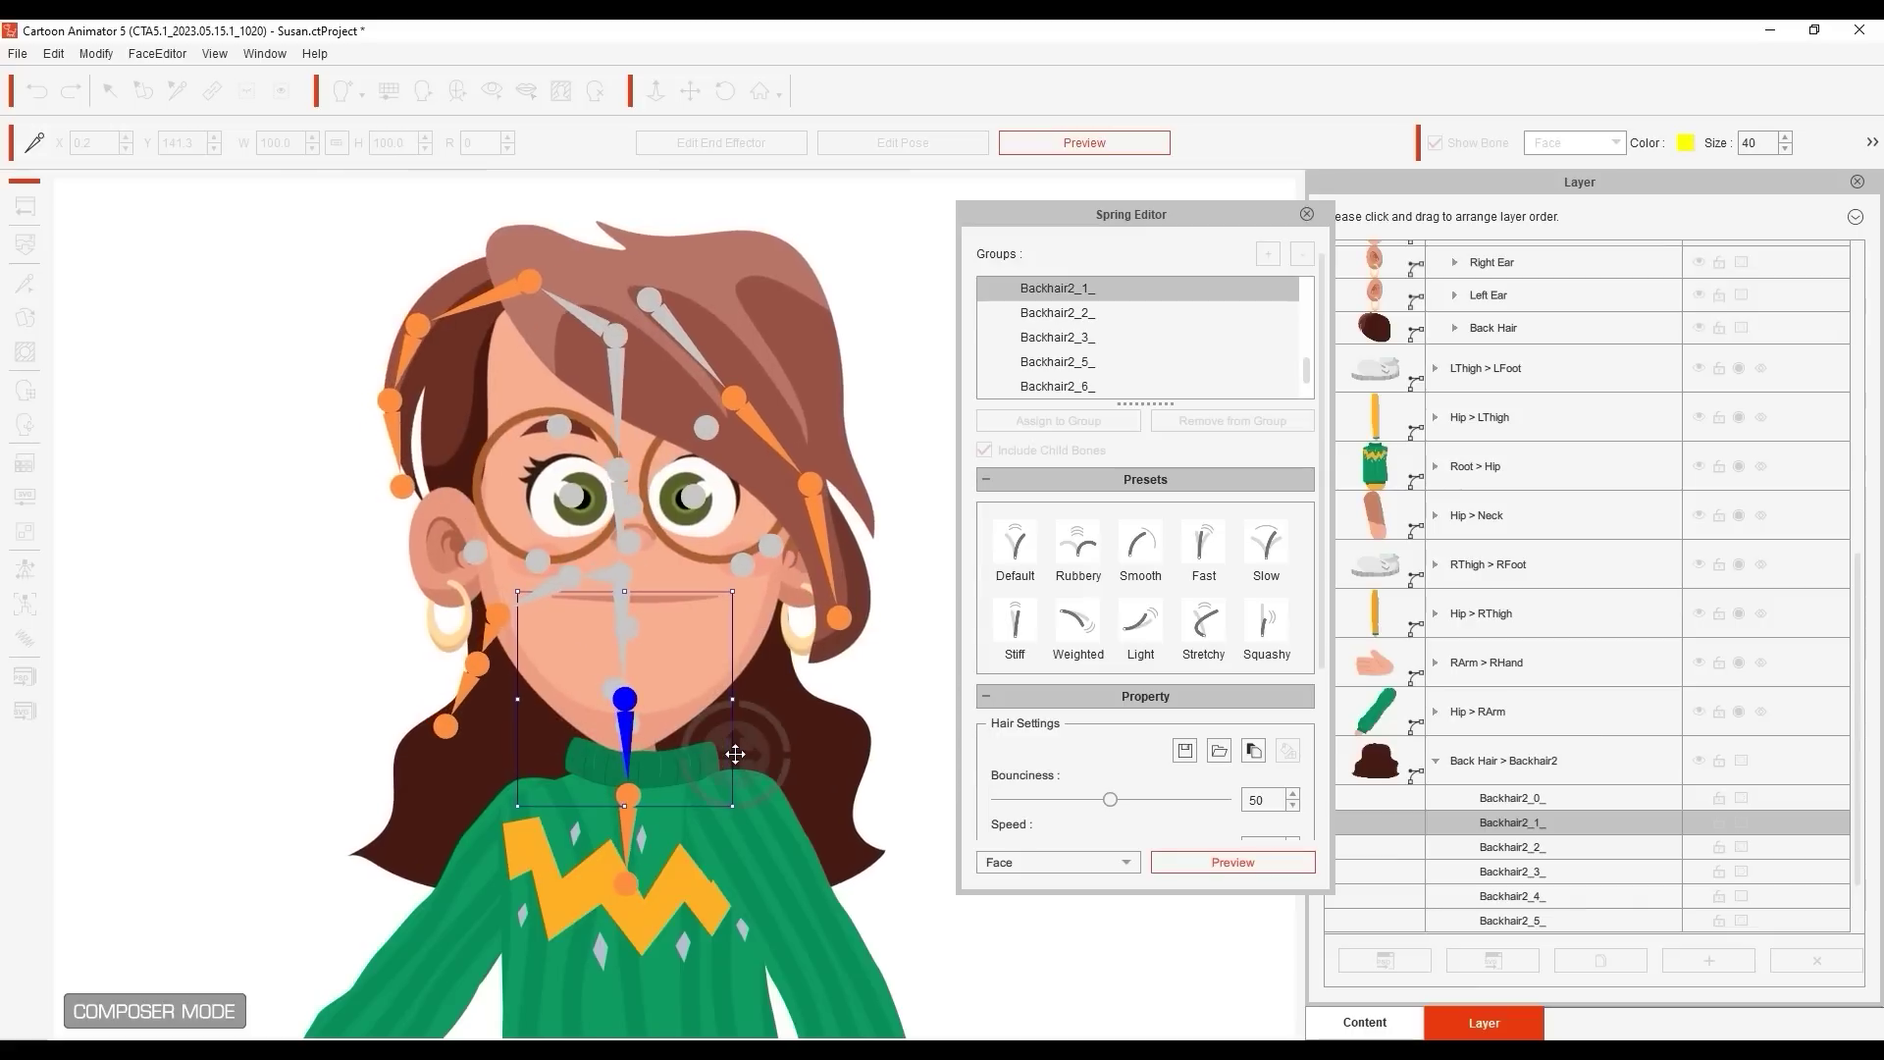
click(1305, 215)
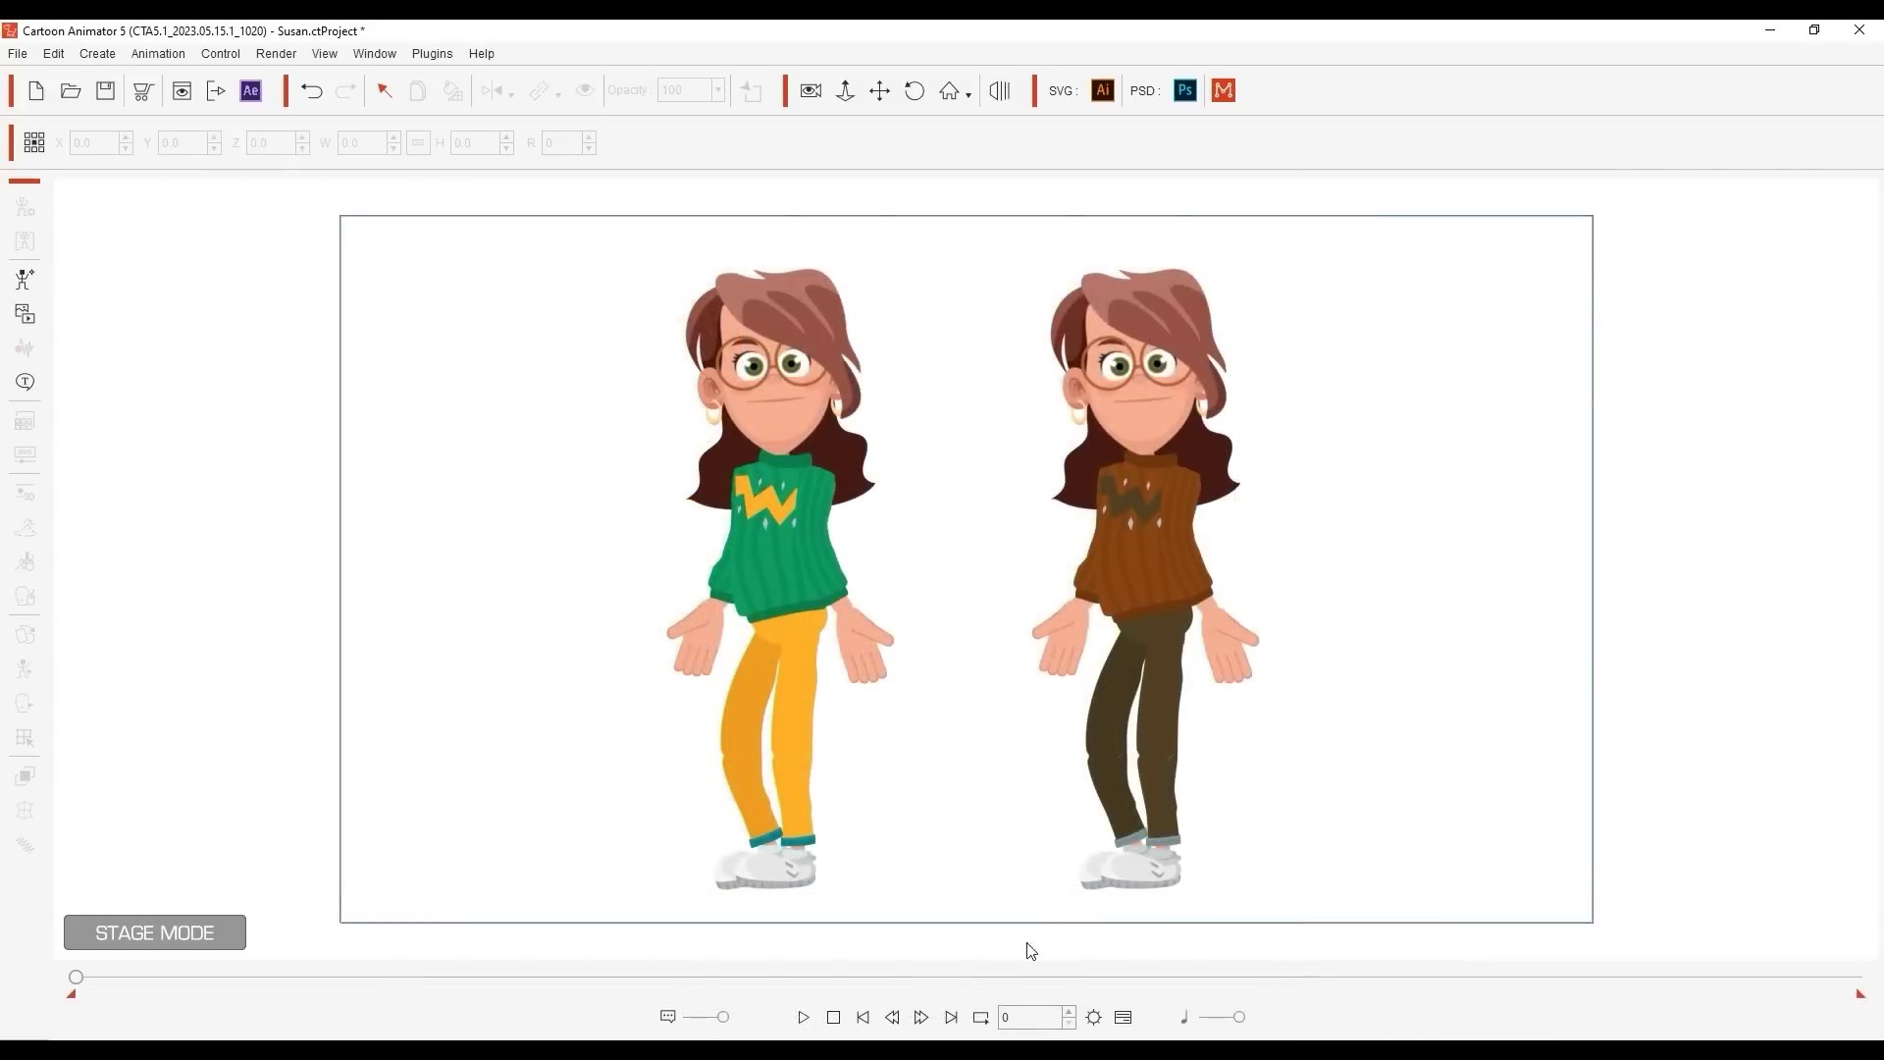
Play the stage animation of the two character versions.
click(805, 1018)
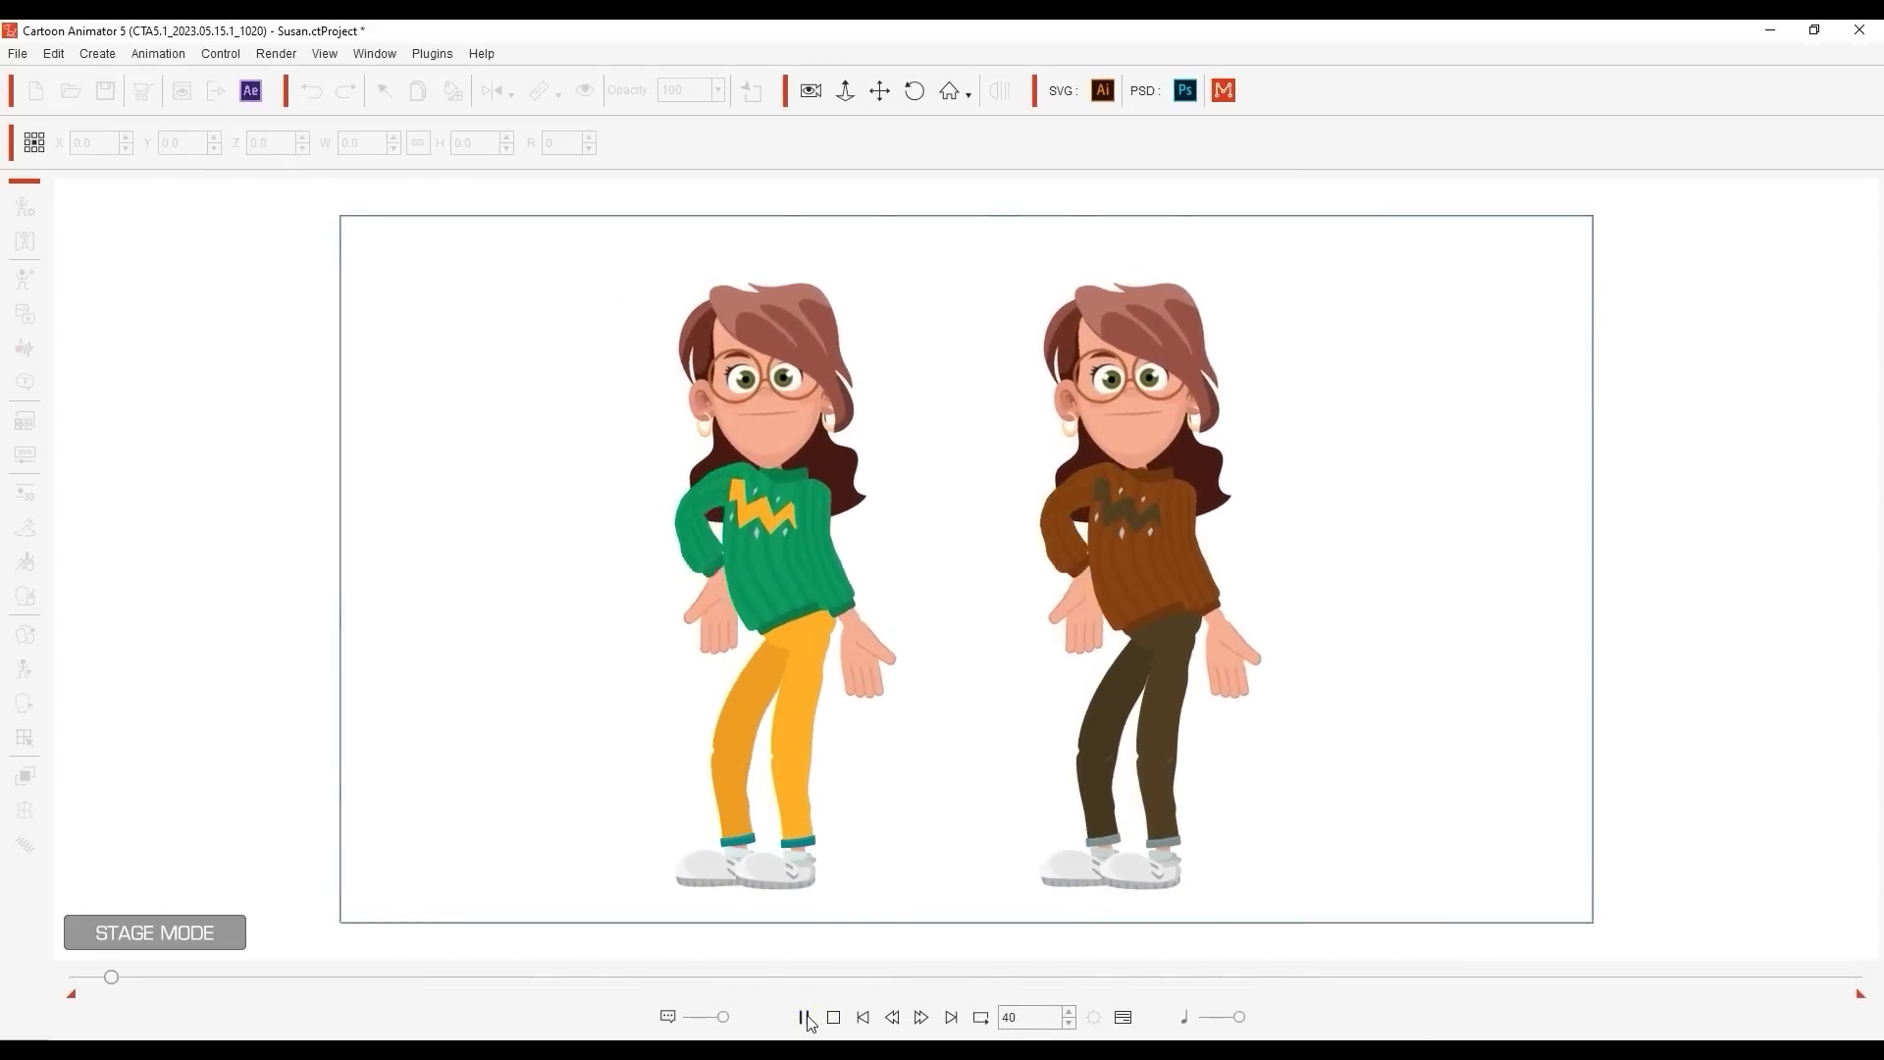